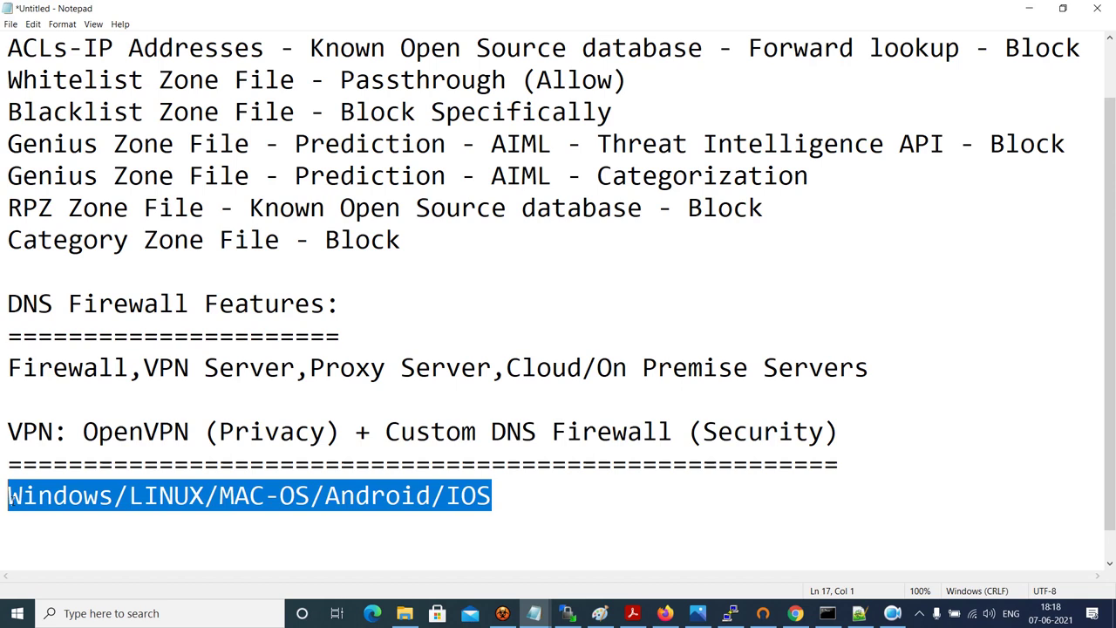
# - Scroll to the top of the OpenVPN DNS Firewall notes and bring up the DNS Firewall settings page
pyautogui.click(563, 491)
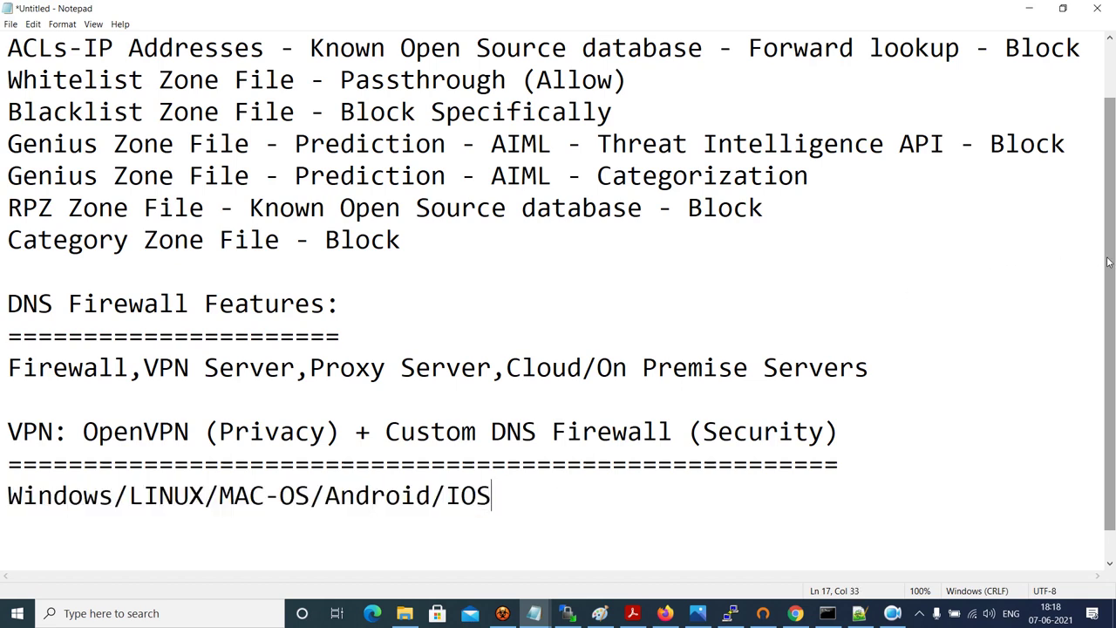
pyautogui.scroll(1, 1110, 206)
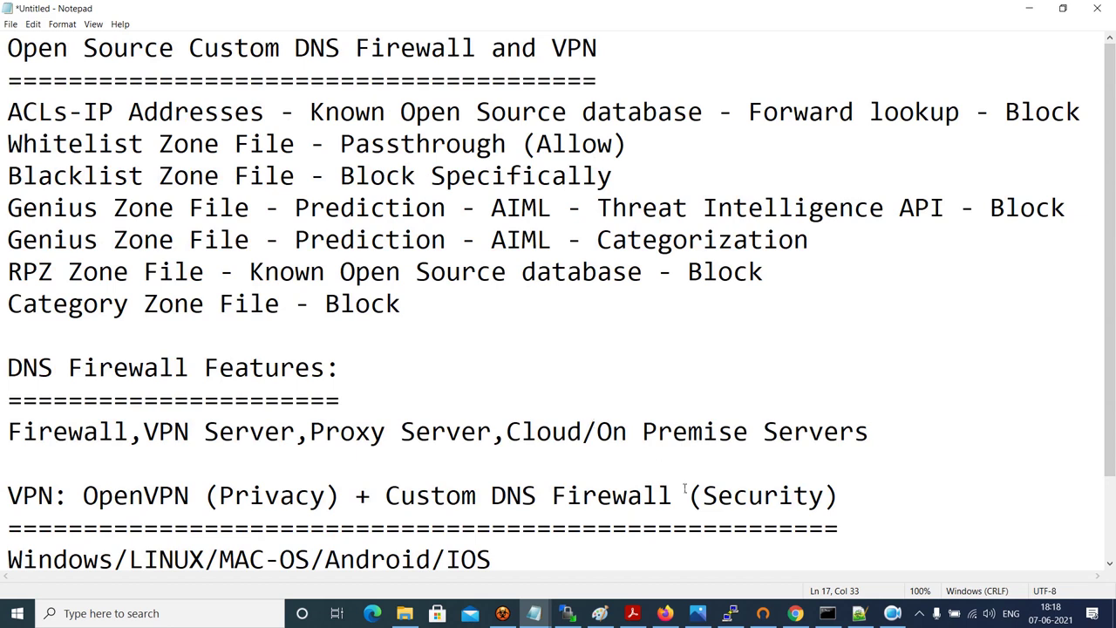
pyautogui.click(664, 614)
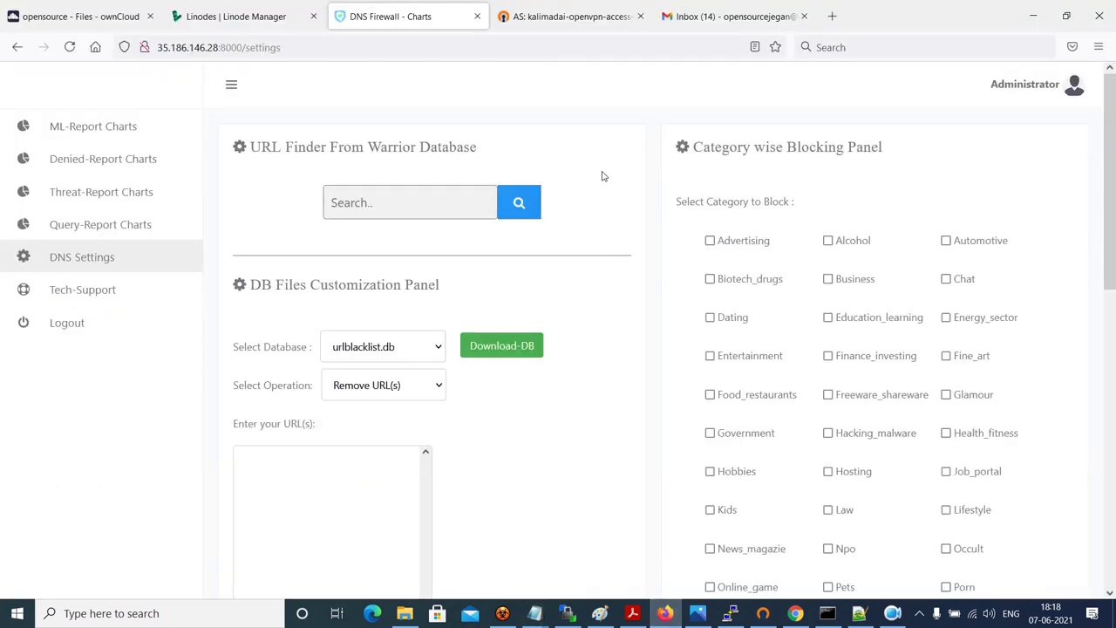
# - View the ML-Report Charts and reload the dashboard at server IP 35.186.146.28
pyautogui.click(127, 128)
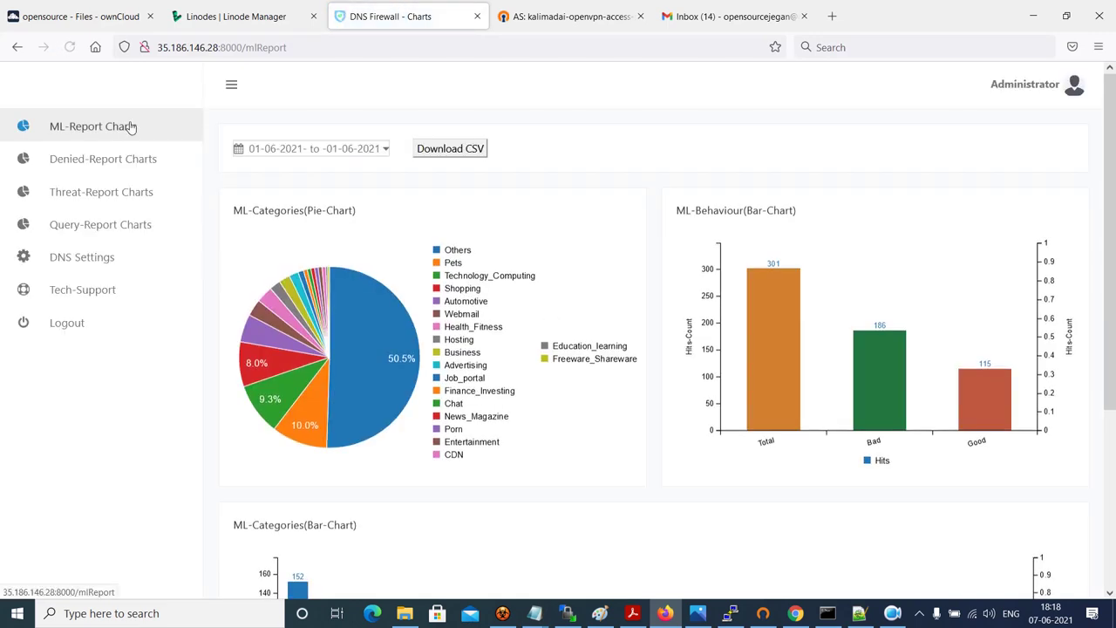
pyautogui.click(198, 52)
pyautogui.click(206, 50)
pyautogui.moveTo(219, 49); pyautogui.dragTo(171, 50)
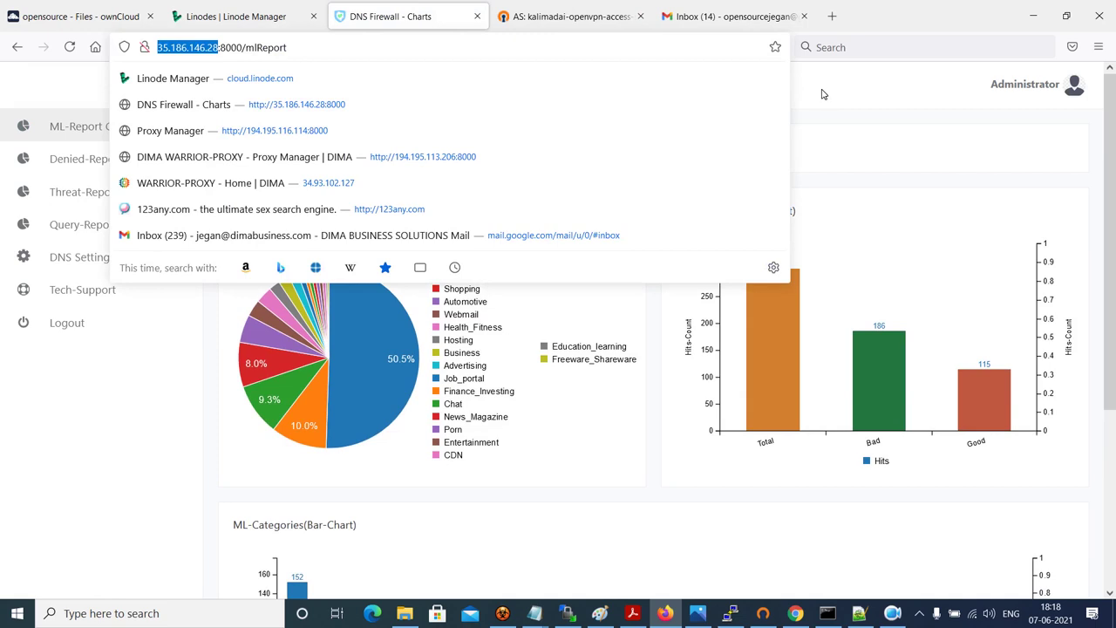
pyautogui.press('Return')
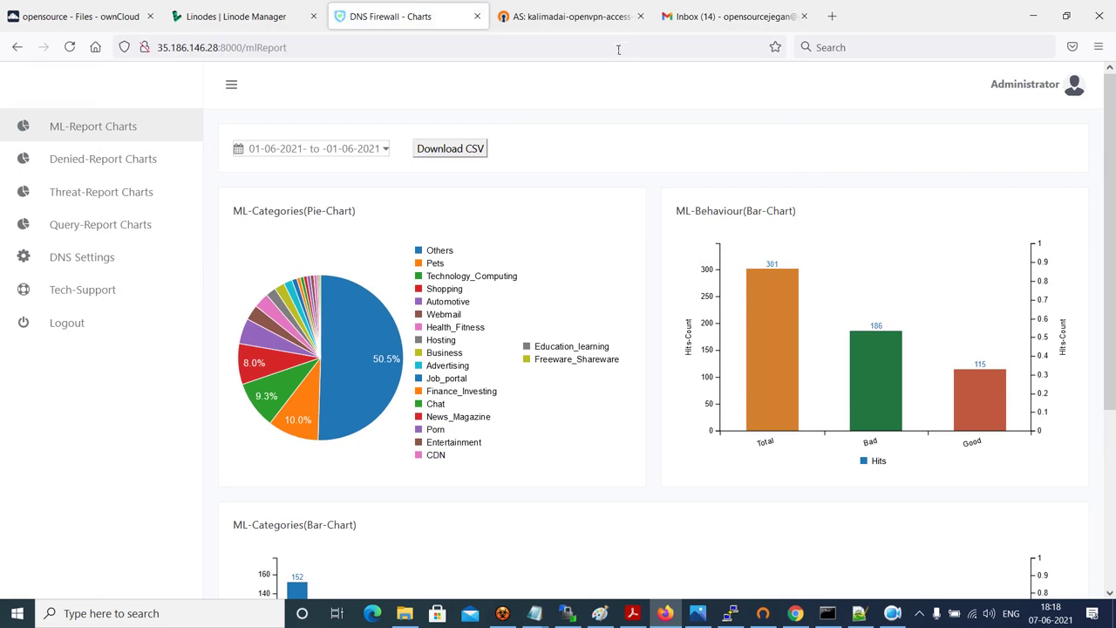
pyautogui.click(593, 16)
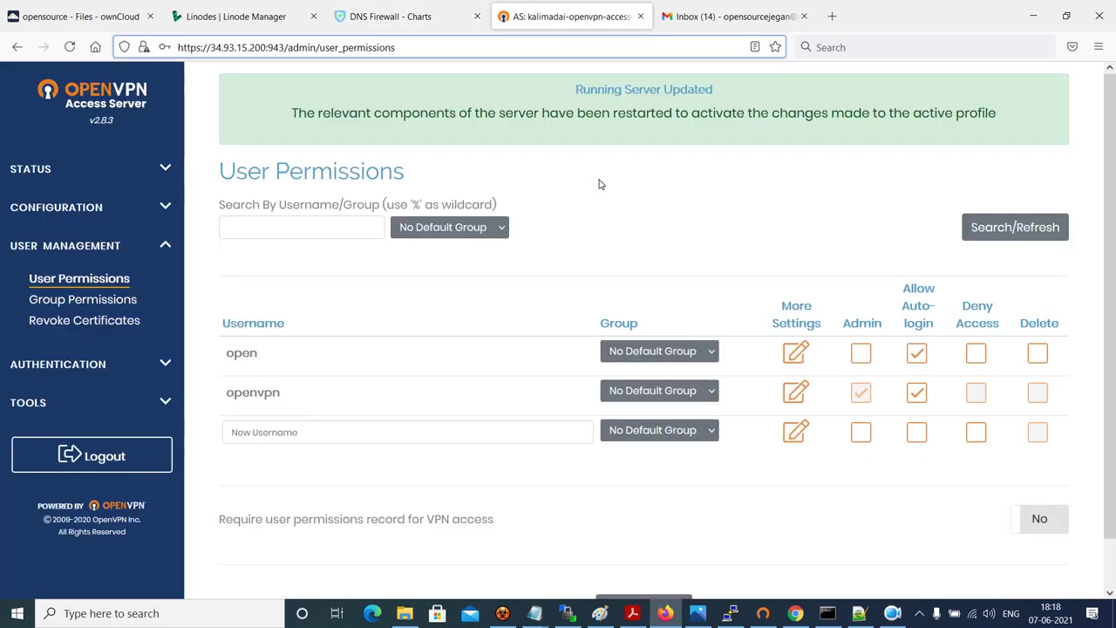
# - Go from User Permissions to CONFIGURATION > VPN Settings, which lands on the Admin Login page
pyautogui.click(253, 47)
pyautogui.moveTo(272, 49); pyautogui.dragTo(210, 49)
pyautogui.click(842, 204)
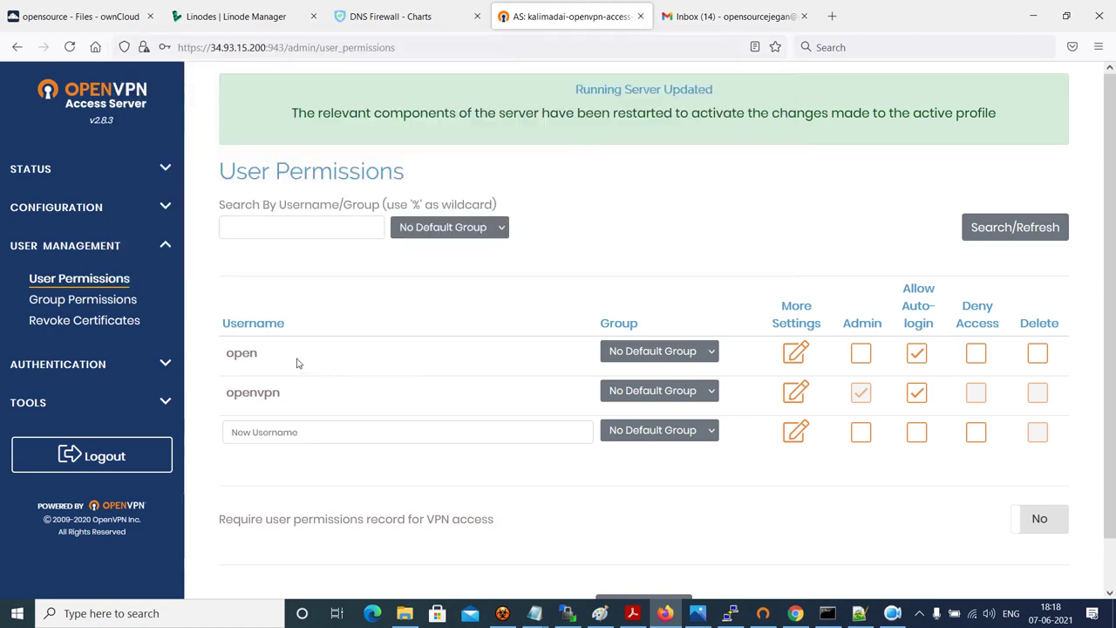
pyautogui.moveTo(259, 355); pyautogui.dragTo(224, 356)
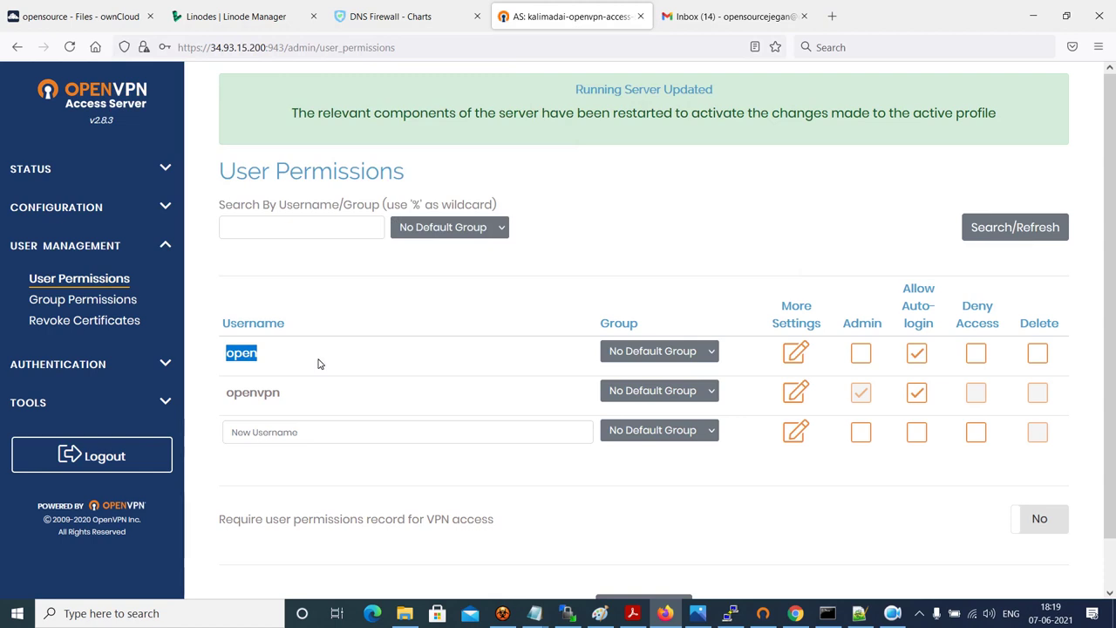
pyautogui.click(312, 366)
pyautogui.click(168, 199)
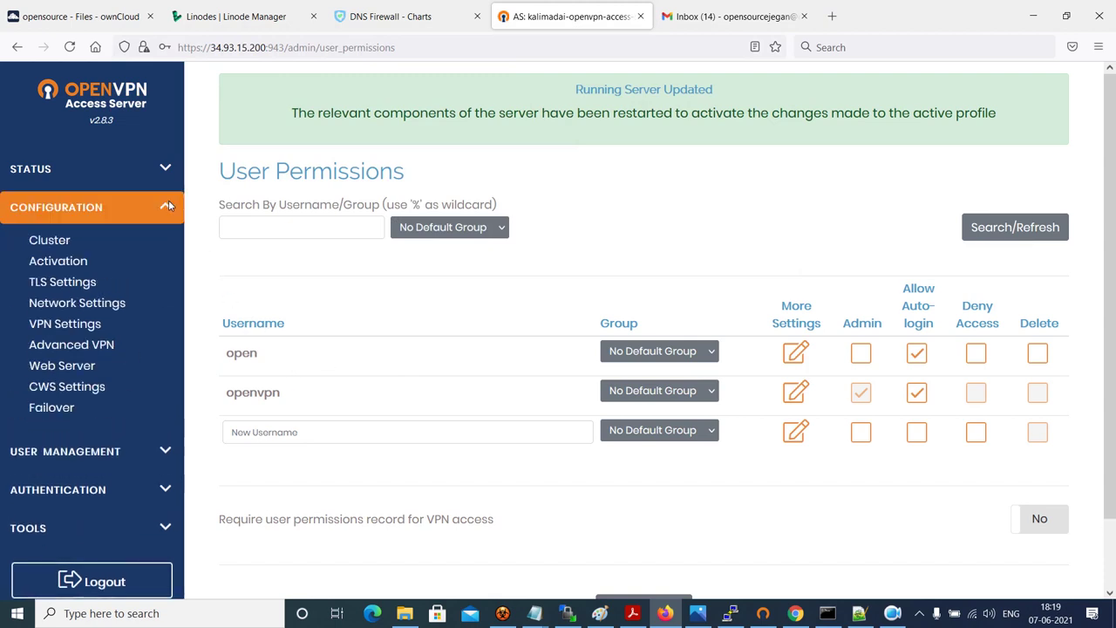
pyautogui.click(102, 325)
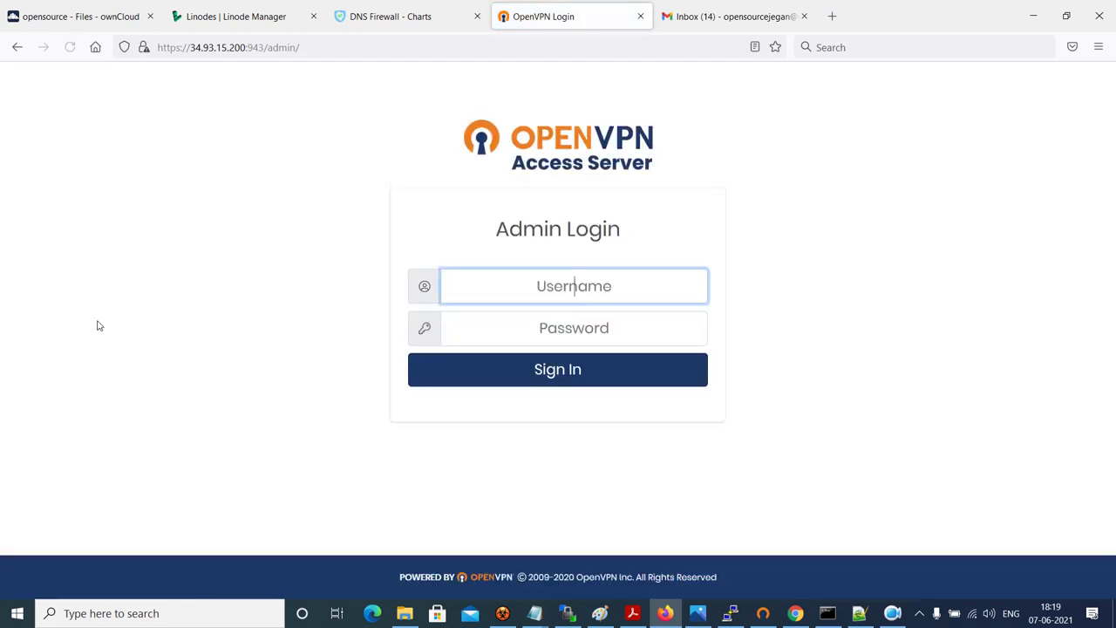
# - Copy the temporary admin password from the Notepad credentials notes
pyautogui.click(537, 613)
pyautogui.click(610, 548)
pyautogui.moveTo(442, 230); pyautogui.dragTo(254, 223)
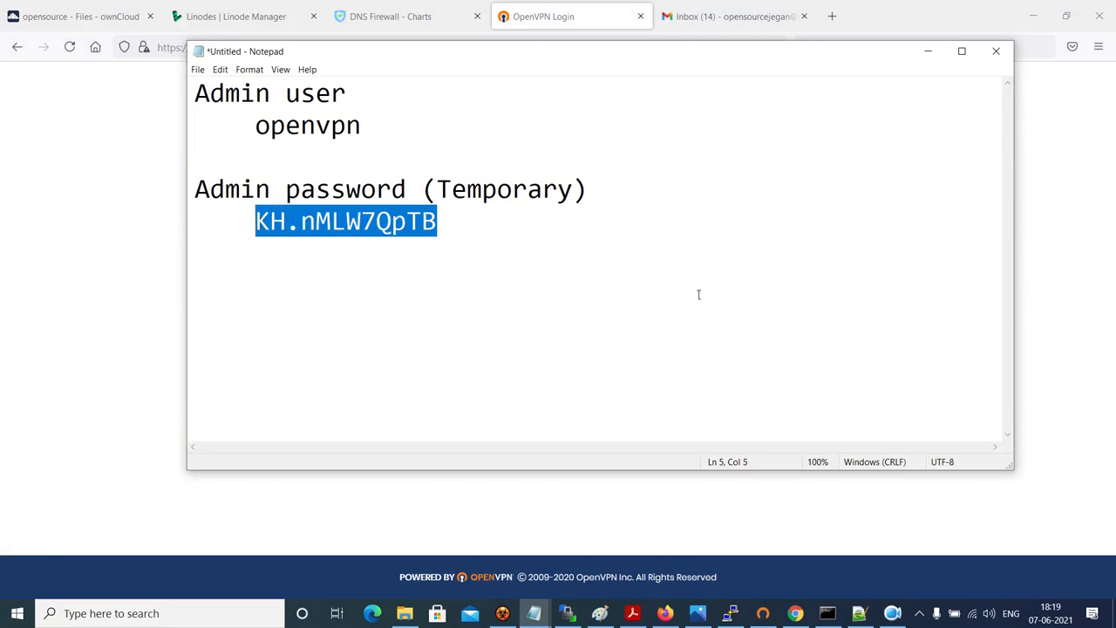
pyautogui.click(928, 51)
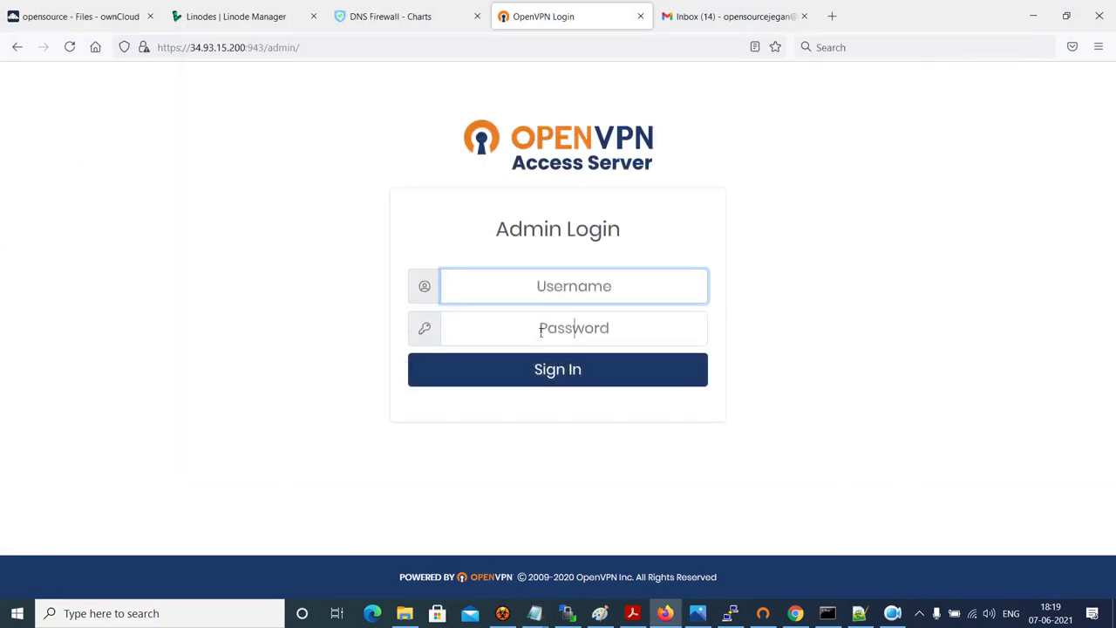
# - Sign in with the pasted password and admin username, declining to save the login in the browser
pyautogui.click(540, 331)
pyautogui.hotkey('ctrl', 'v')
pyautogui.click(553, 300)
pyautogui.write('openvpn')
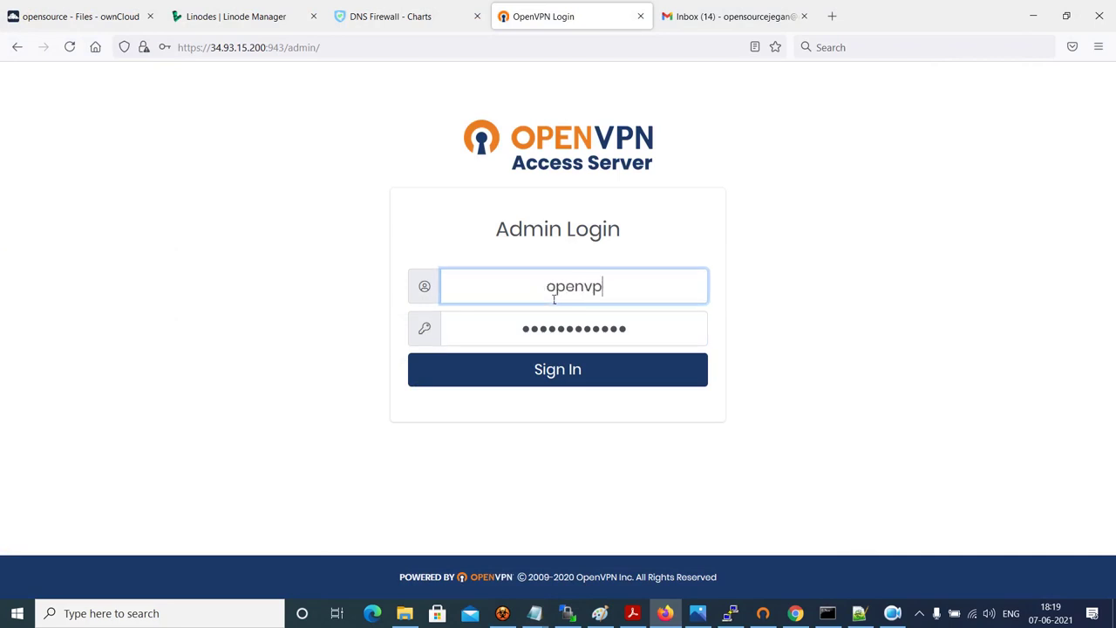
pyautogui.click(548, 380)
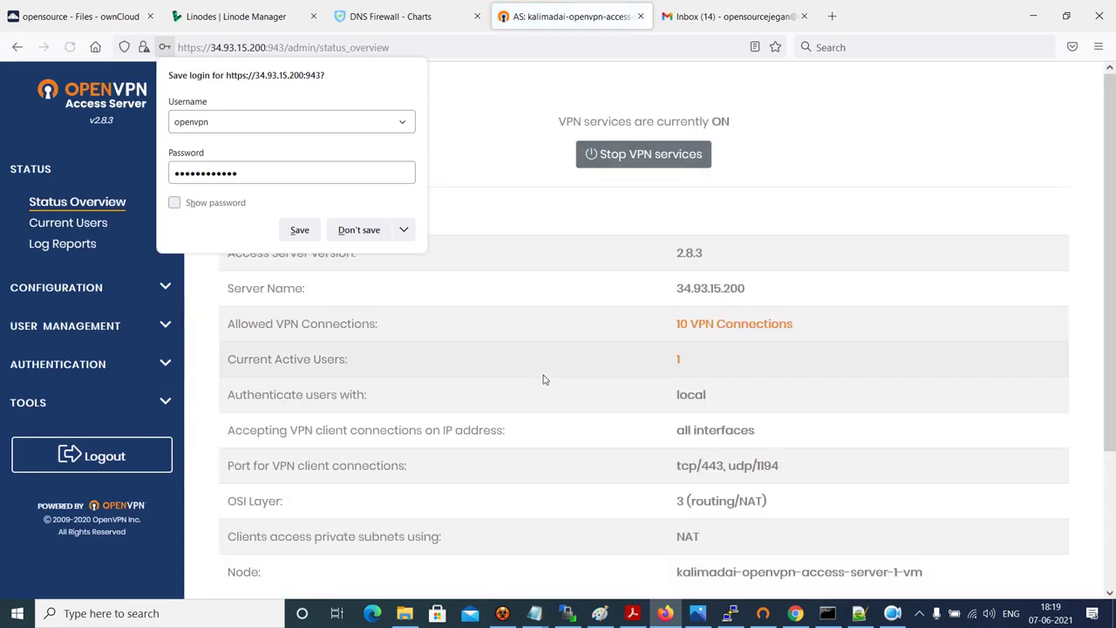
pyautogui.click(365, 230)
pyautogui.click(144, 288)
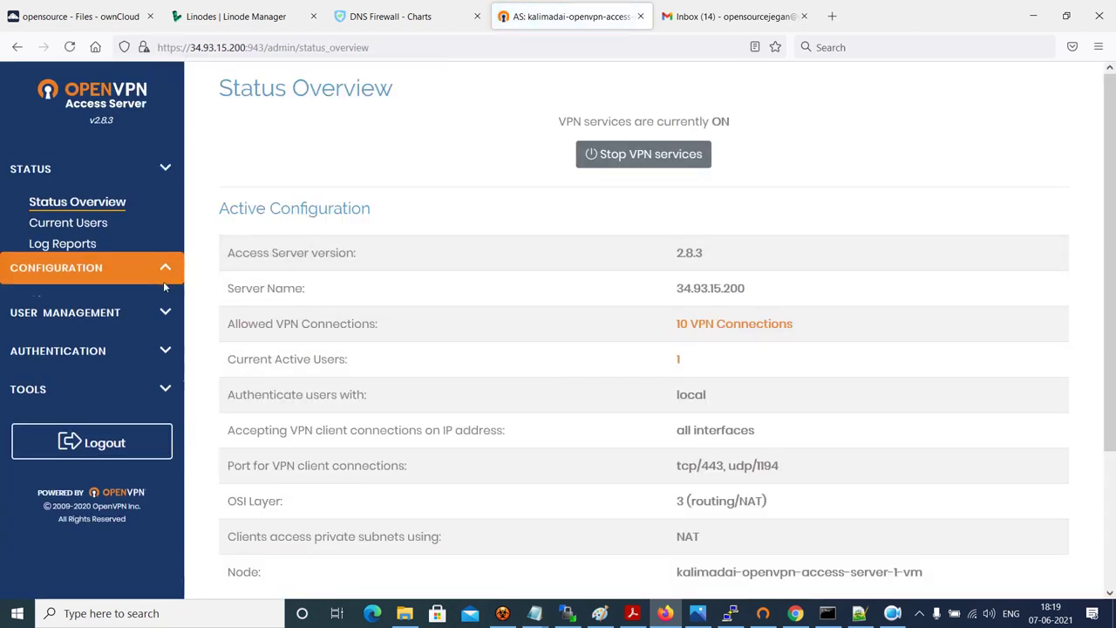
# - Reach VPN Settings via Network Settings and highlight the Primary DNS Server 35.186.146.28 under DNS Settings
pyautogui.click(101, 307)
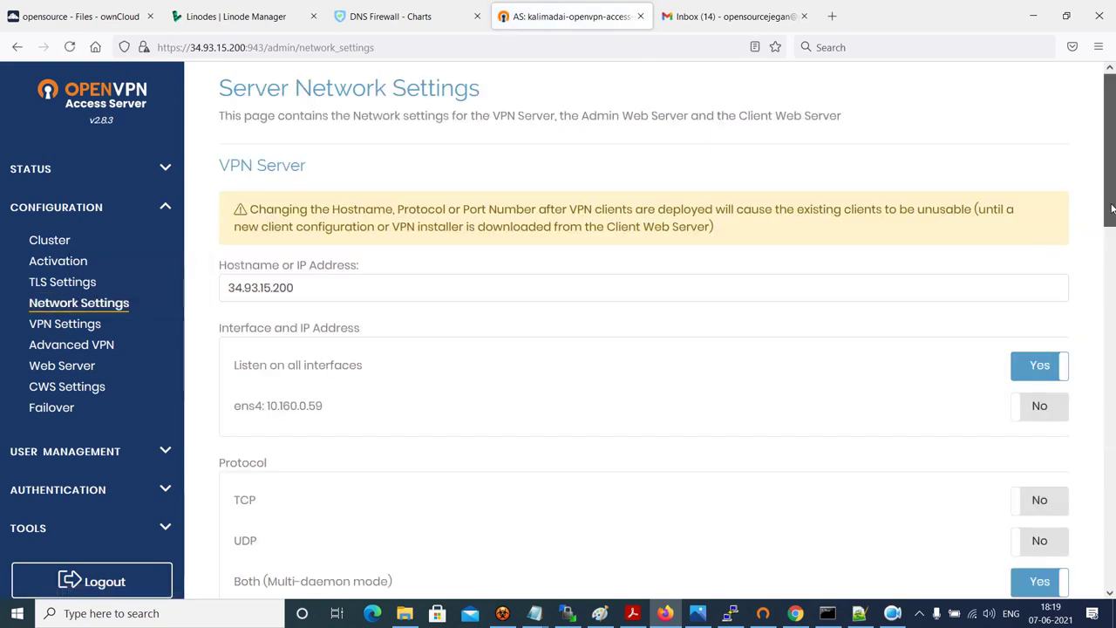
pyautogui.moveTo(1112, 207); pyautogui.dragTo(1058, 212)
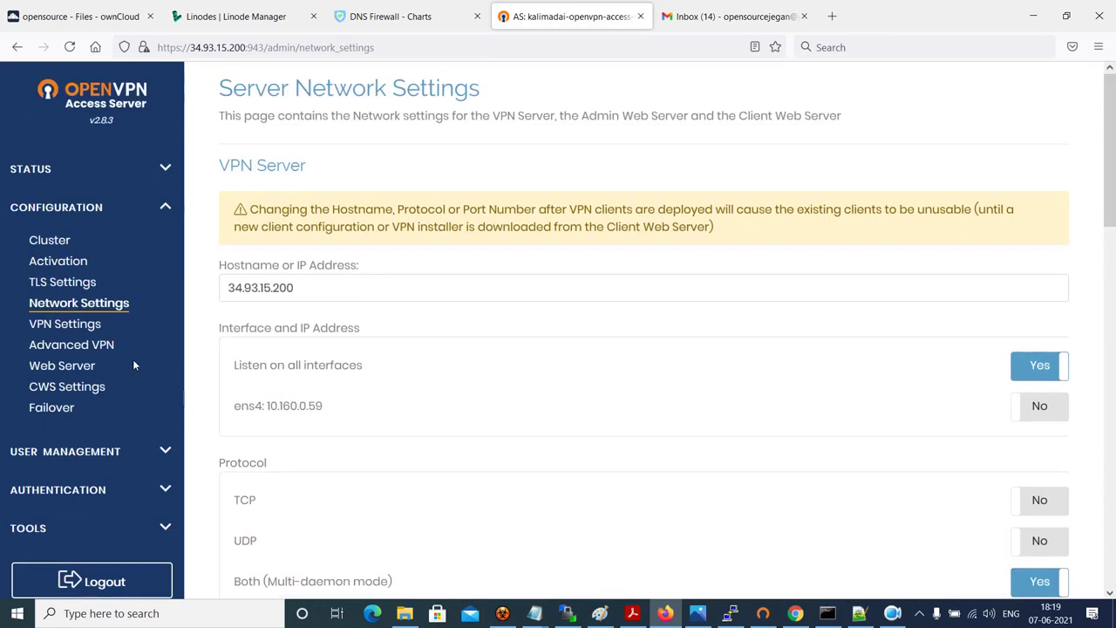
pyautogui.click(84, 328)
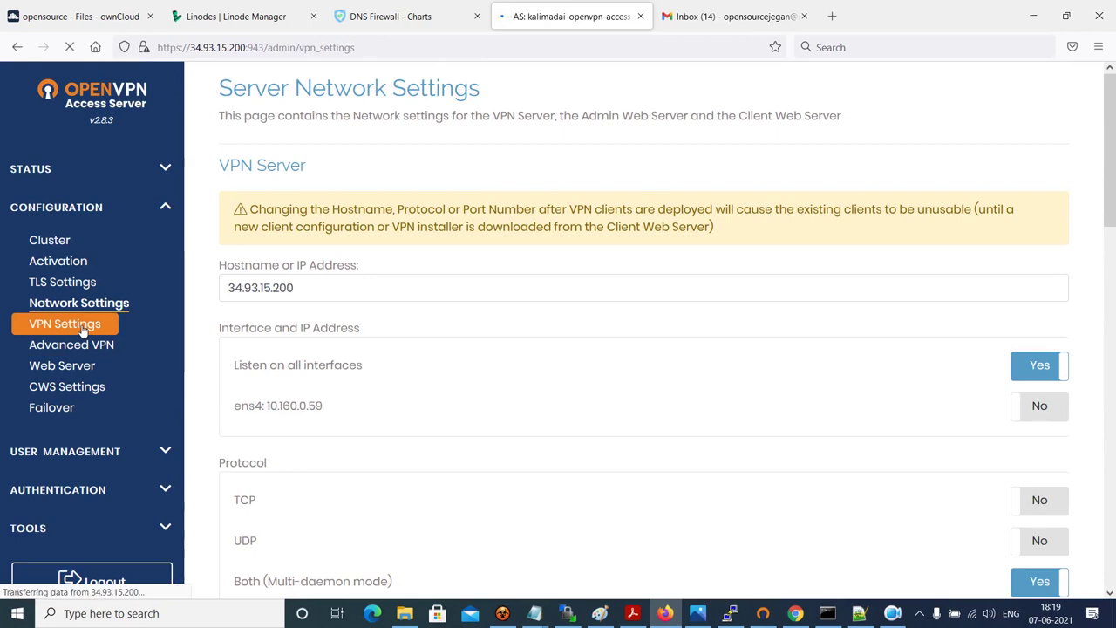
pyautogui.moveTo(1113, 166); pyautogui.dragTo(1113, 433)
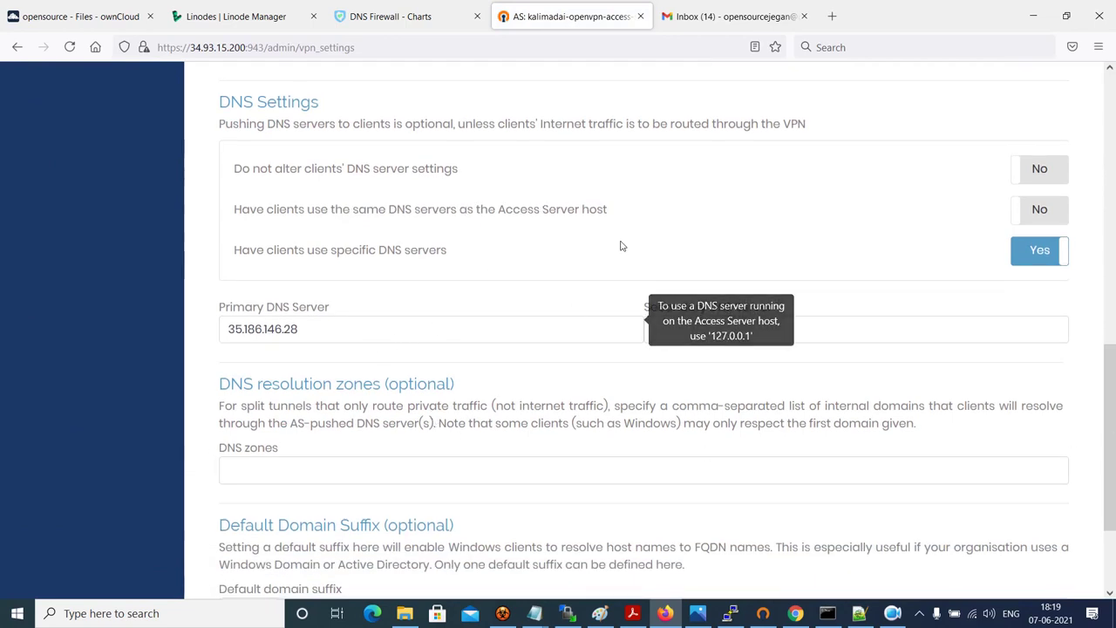
pyautogui.moveTo(1113, 366)
pyautogui.mouseDown()
pyautogui.moveTo(1113, 92)
pyautogui.moveTo(1114, 365)
pyautogui.mouseUp()
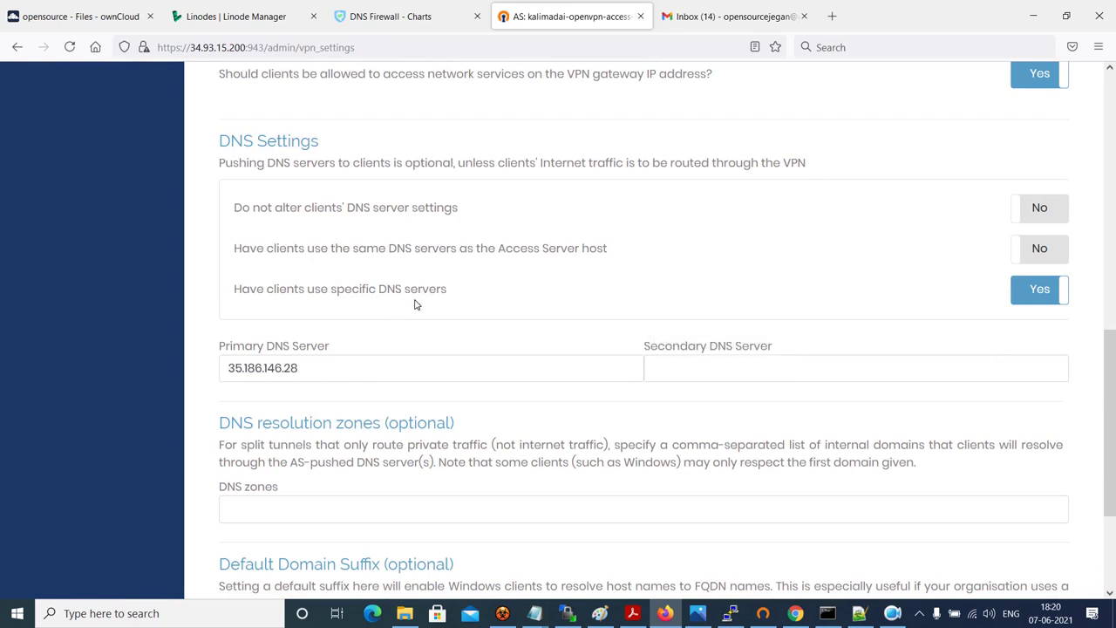
pyautogui.moveTo(305, 370); pyautogui.dragTo(206, 376)
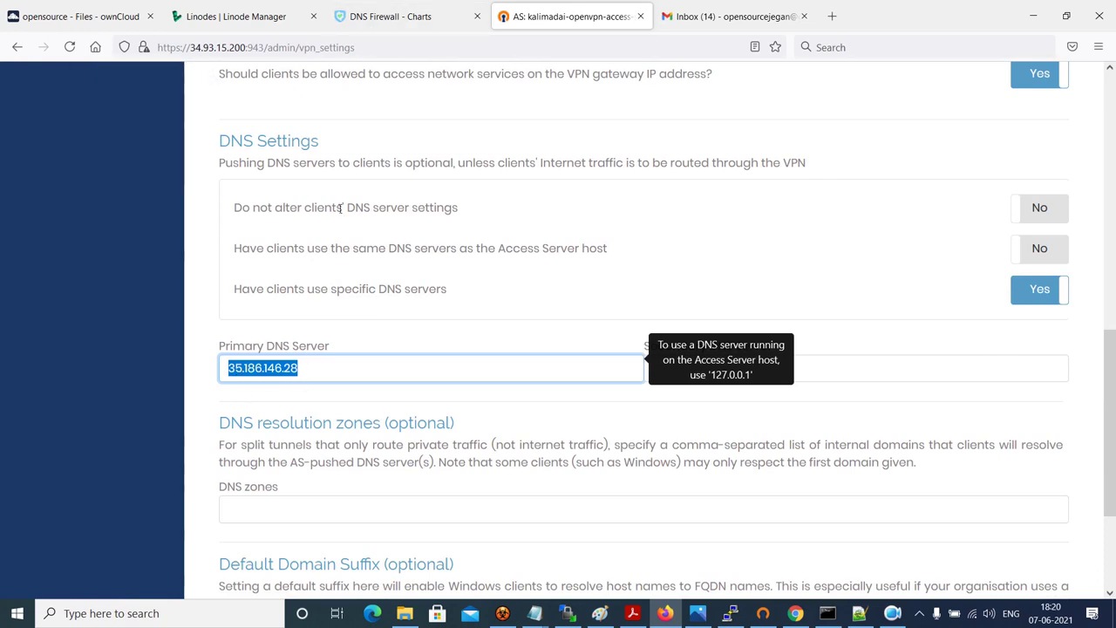
# - Check the DNS Firewall dashboard's address, open its DNS Settings page, then return to the Access Server
pyautogui.click(378, 20)
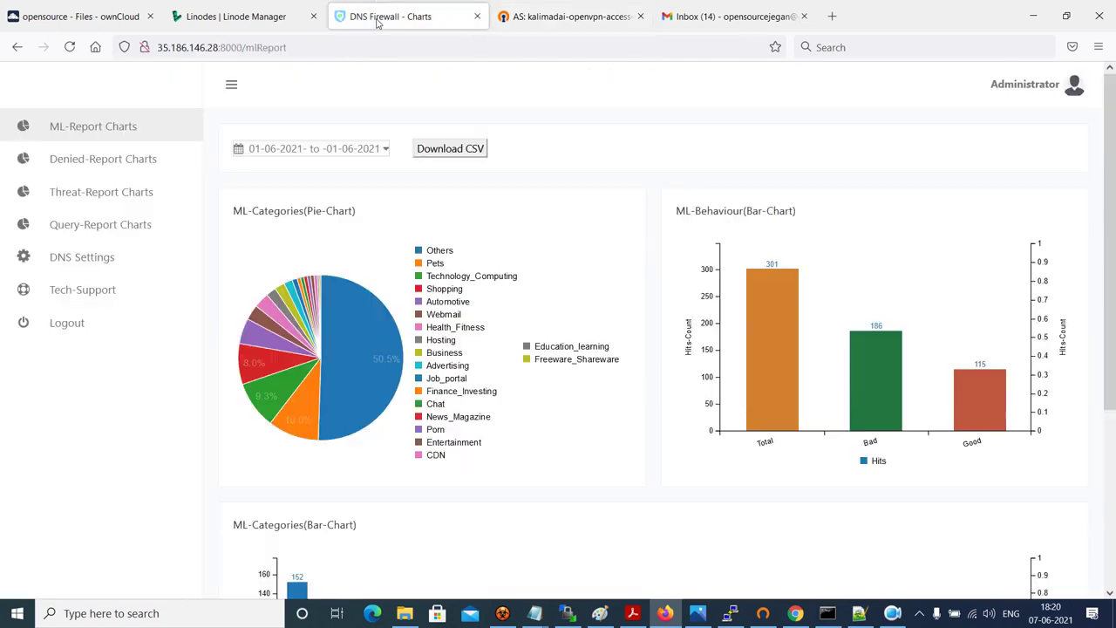
pyautogui.click(234, 48)
pyautogui.click(229, 48)
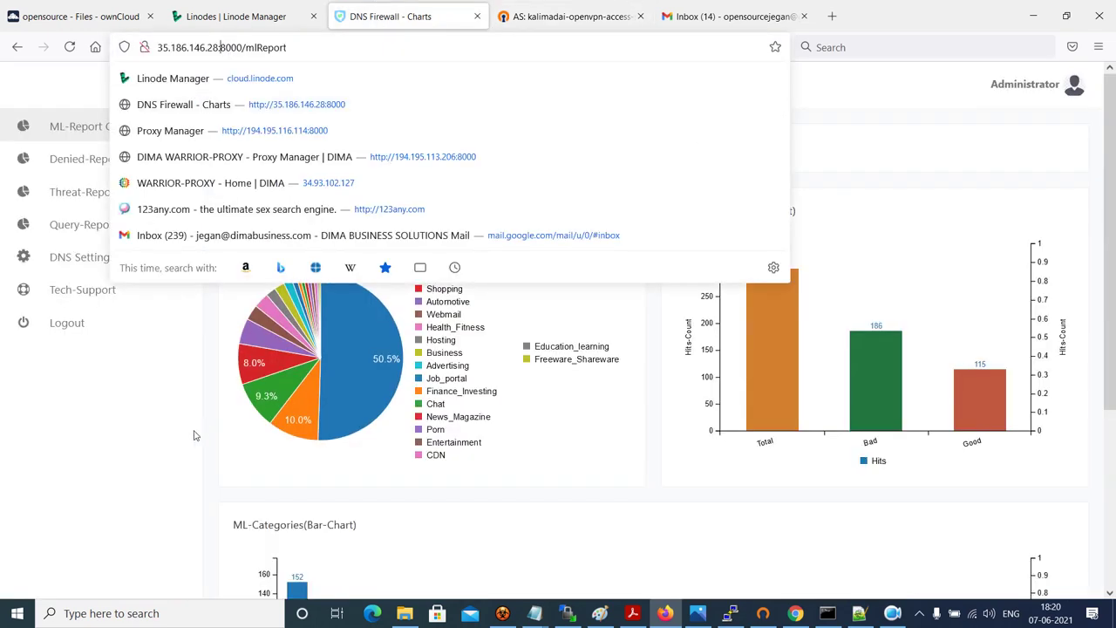
pyautogui.press('Escape')
pyautogui.click(309, 48)
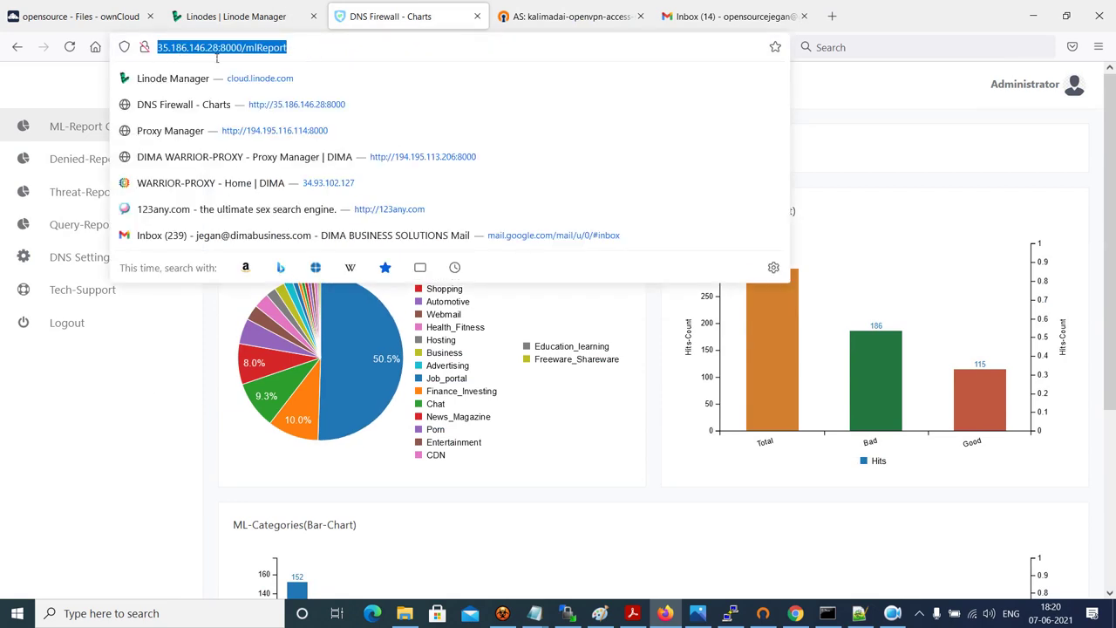
pyautogui.click(89, 474)
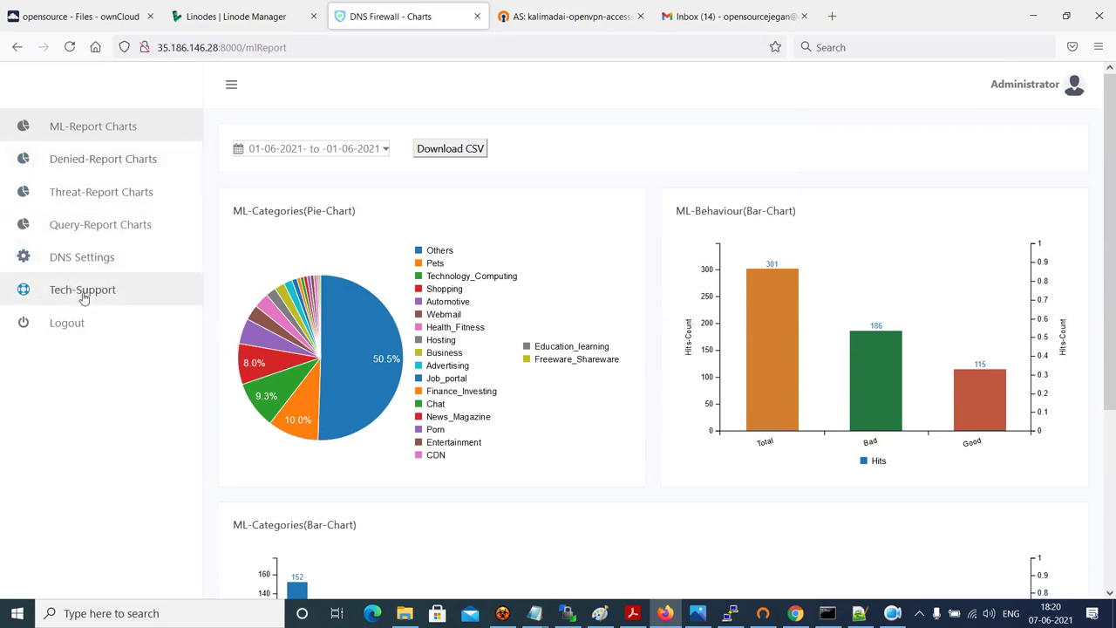
pyautogui.click(91, 262)
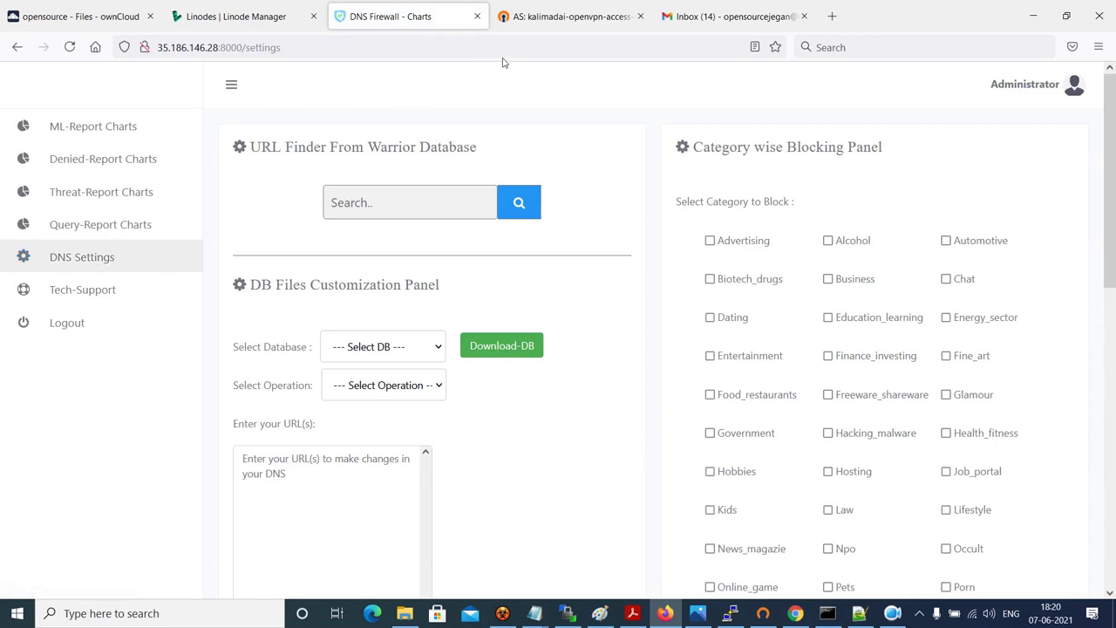
pyautogui.click(552, 29)
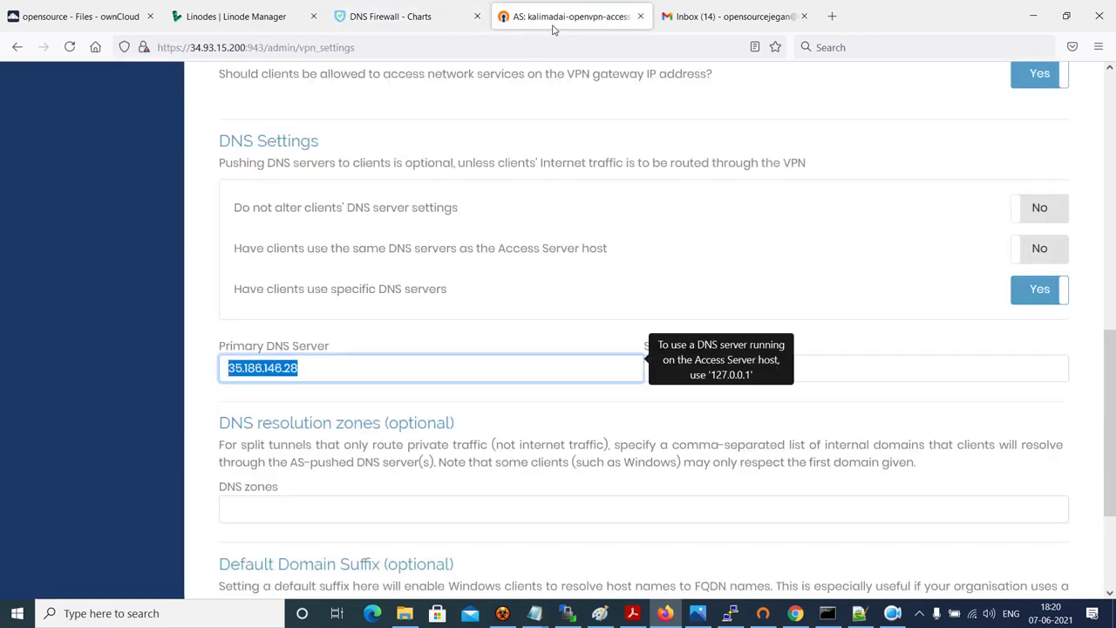
# - Confirm the Primary DNS Server reads 35.186.146.28, then bring up OpenVPN Connect showing the connected profile
pyautogui.click(655, 236)
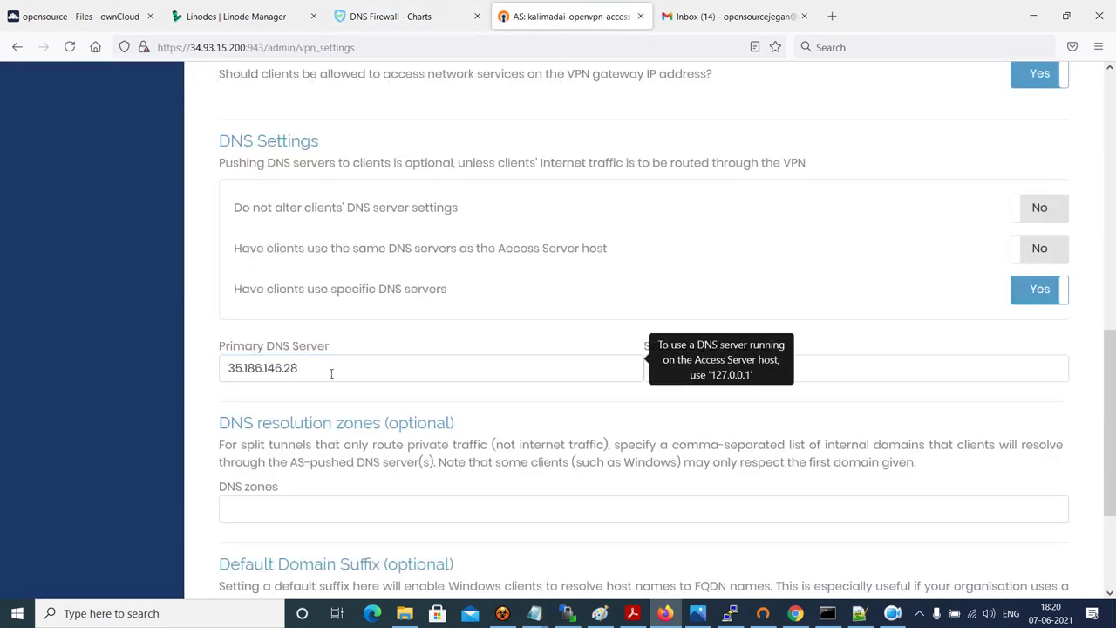
pyautogui.moveTo(332, 373); pyautogui.dragTo(199, 379)
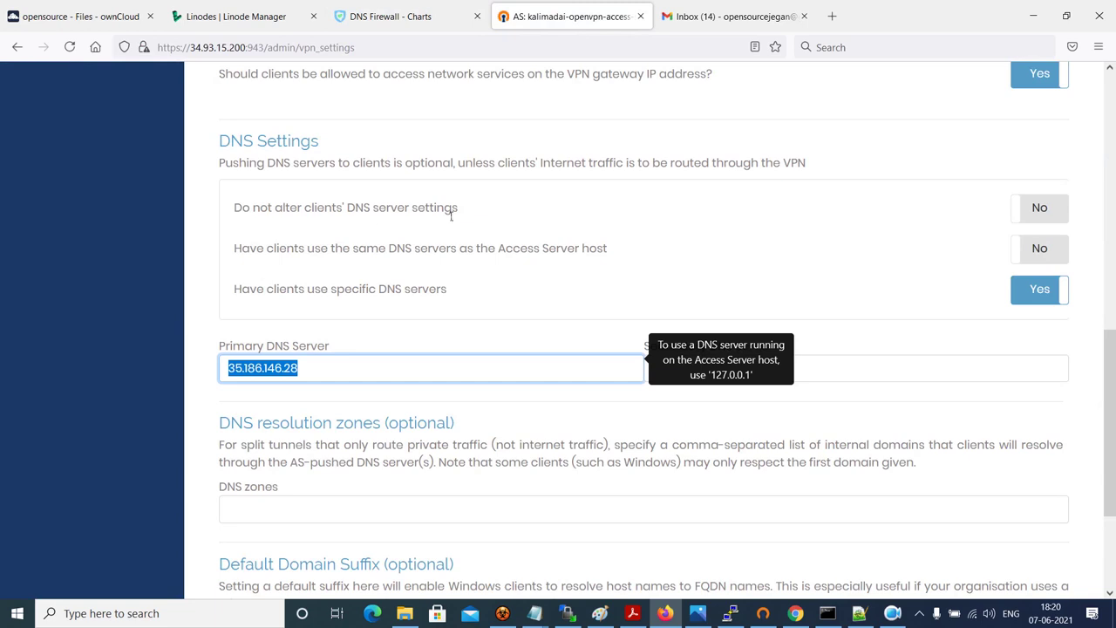
pyautogui.click(546, 229)
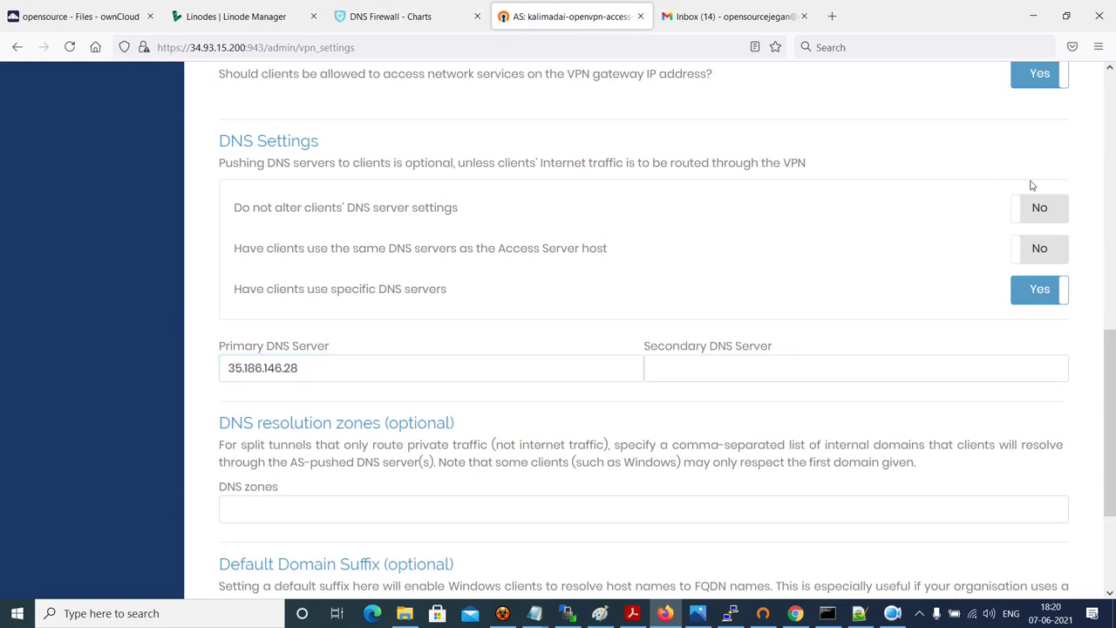
pyautogui.moveTo(1109, 418); pyautogui.dragTo(1109, 162)
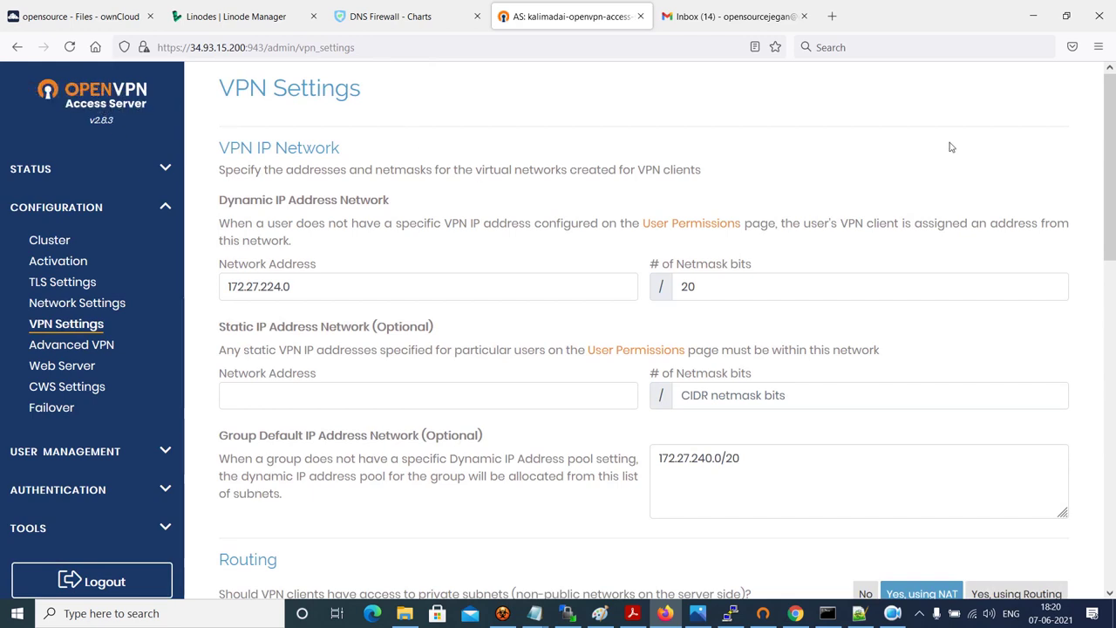
pyautogui.moveTo(1111, 154); pyautogui.dragTo(1113, 410)
pyautogui.moveTo(314, 371); pyautogui.dragTo(186, 361)
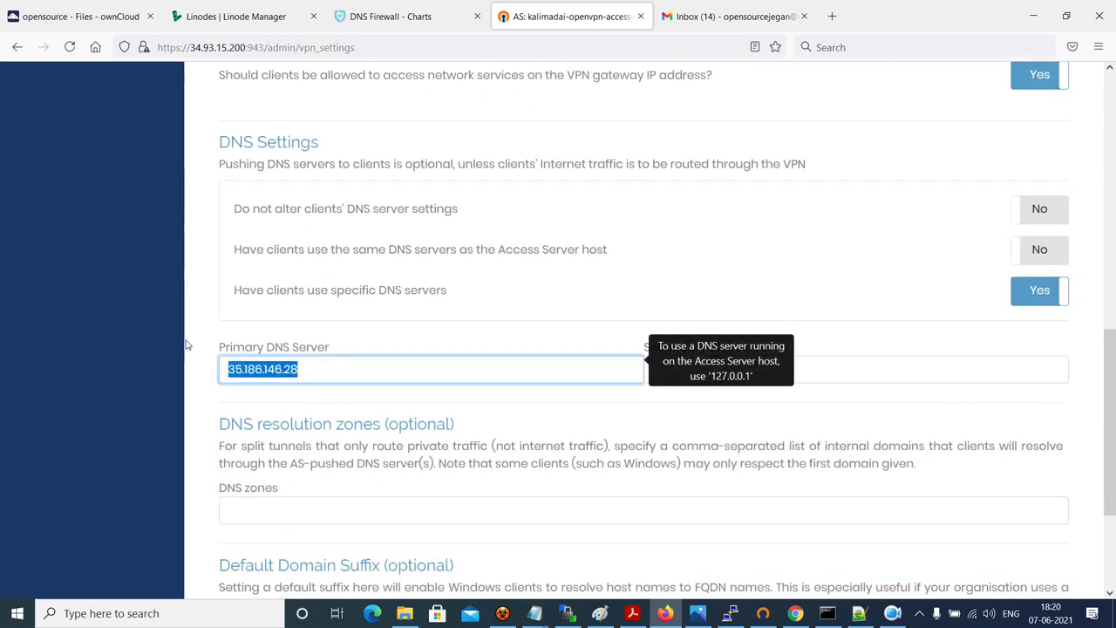
pyautogui.click(189, 287)
pyautogui.moveTo(1112, 347); pyautogui.dragTo(1112, 65)
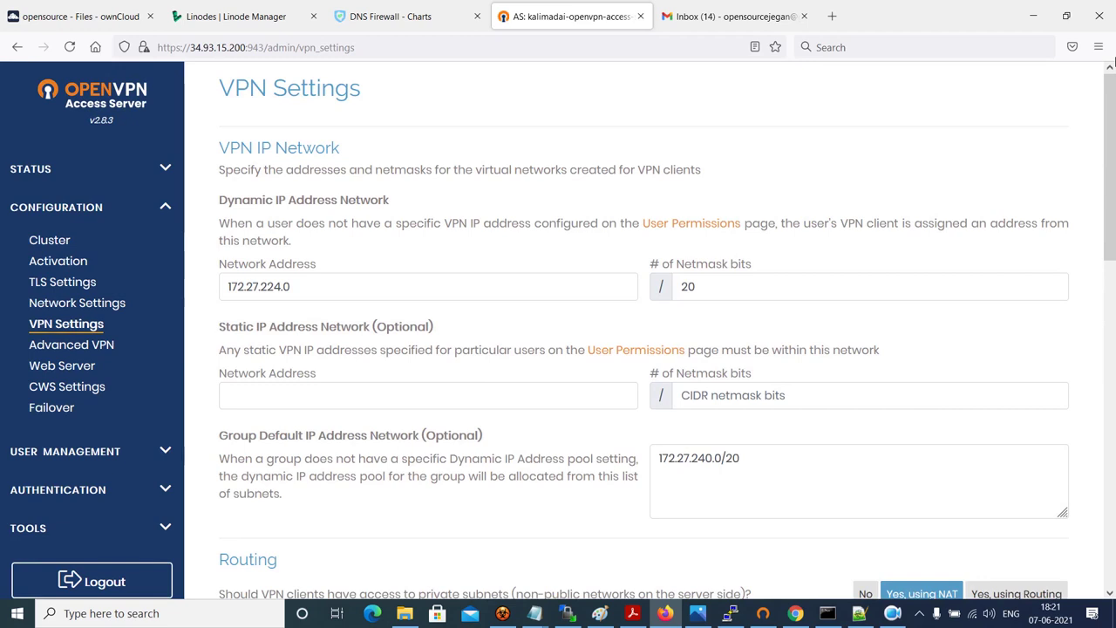
pyautogui.click(762, 616)
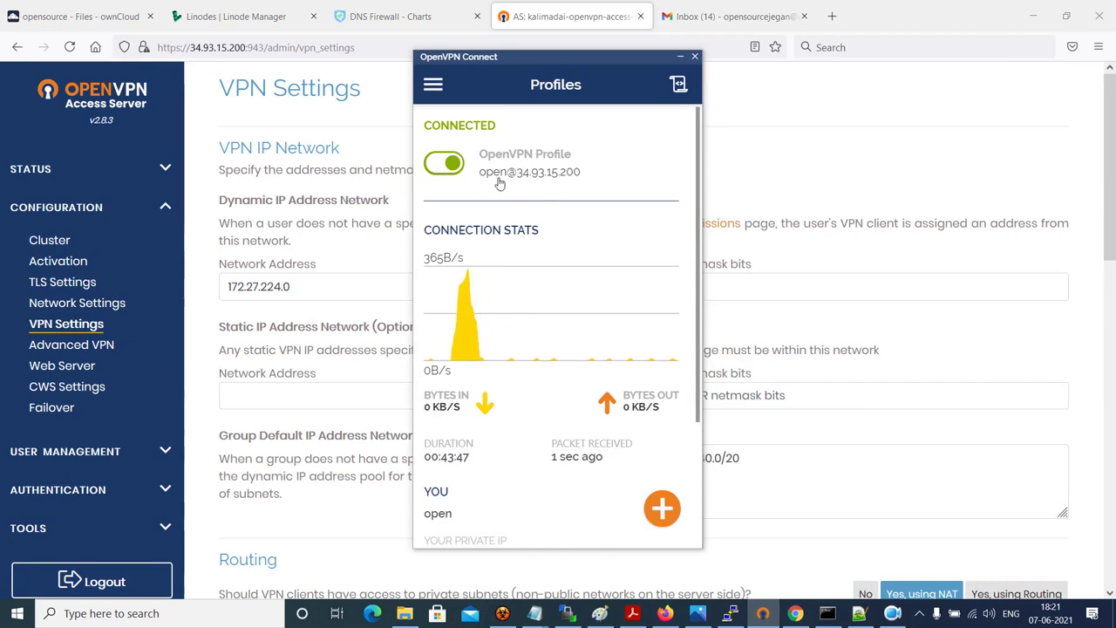
# - Minimize OpenVPN Connect to view VPN Settings with dynamic network 172.27.224.0/20 and NAT routing
pyautogui.click(682, 60)
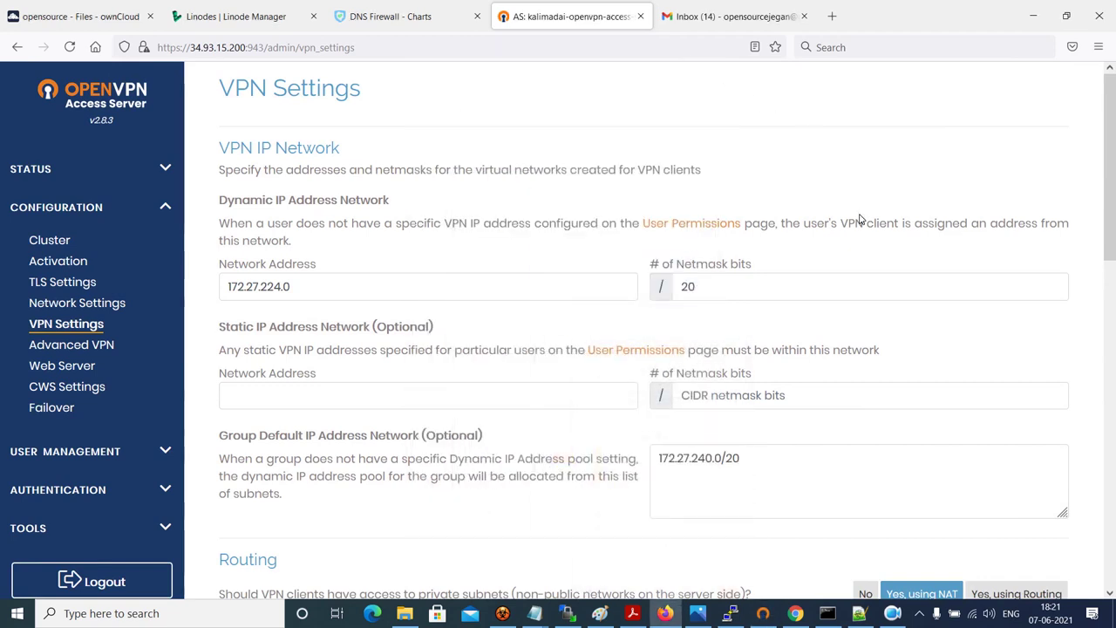
pyautogui.moveTo(1112, 212); pyautogui.dragTo(1090, 174)
pyautogui.click(535, 613)
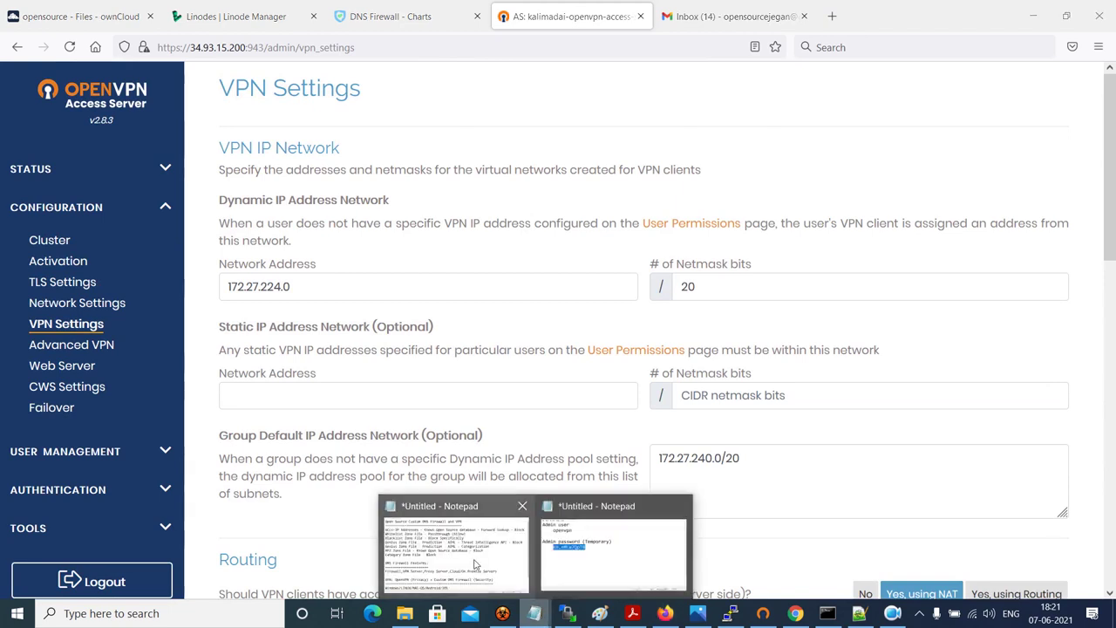
pyautogui.click(388, 497)
pyautogui.moveTo(350, 503); pyautogui.dragTo(85, 495)
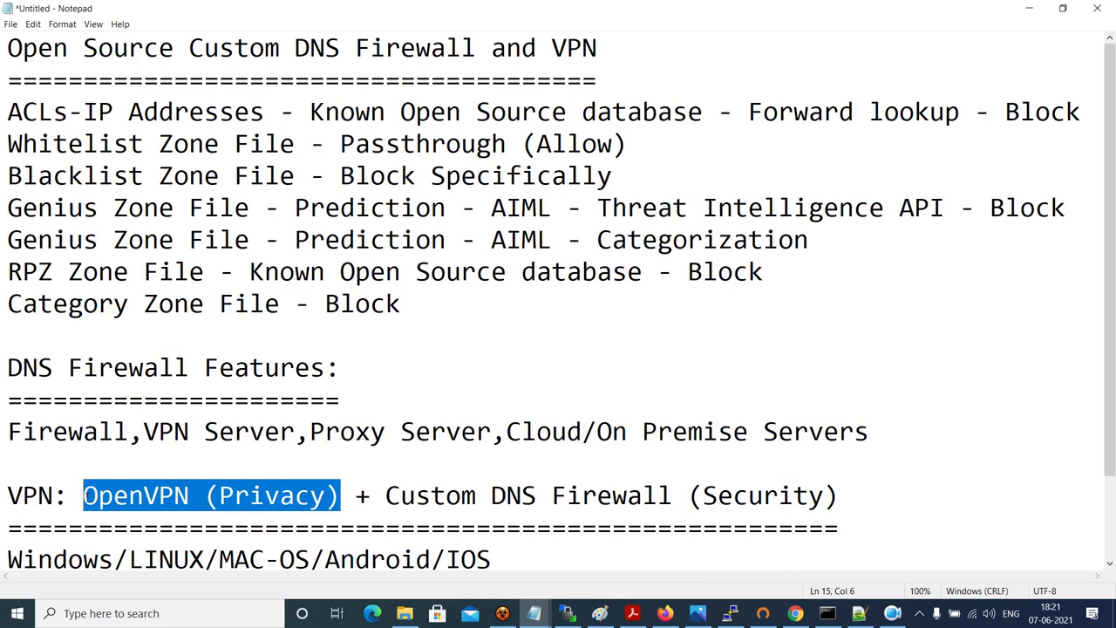
pyautogui.moveTo(388, 509); pyautogui.dragTo(690, 499)
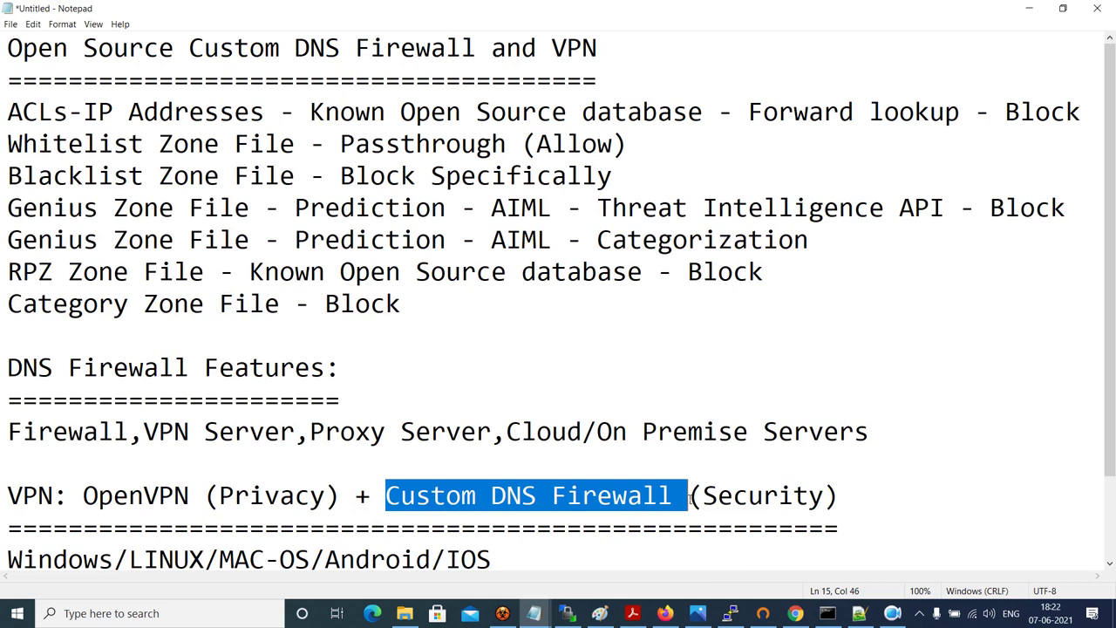
pyautogui.moveTo(341, 495); pyautogui.dragTo(205, 496)
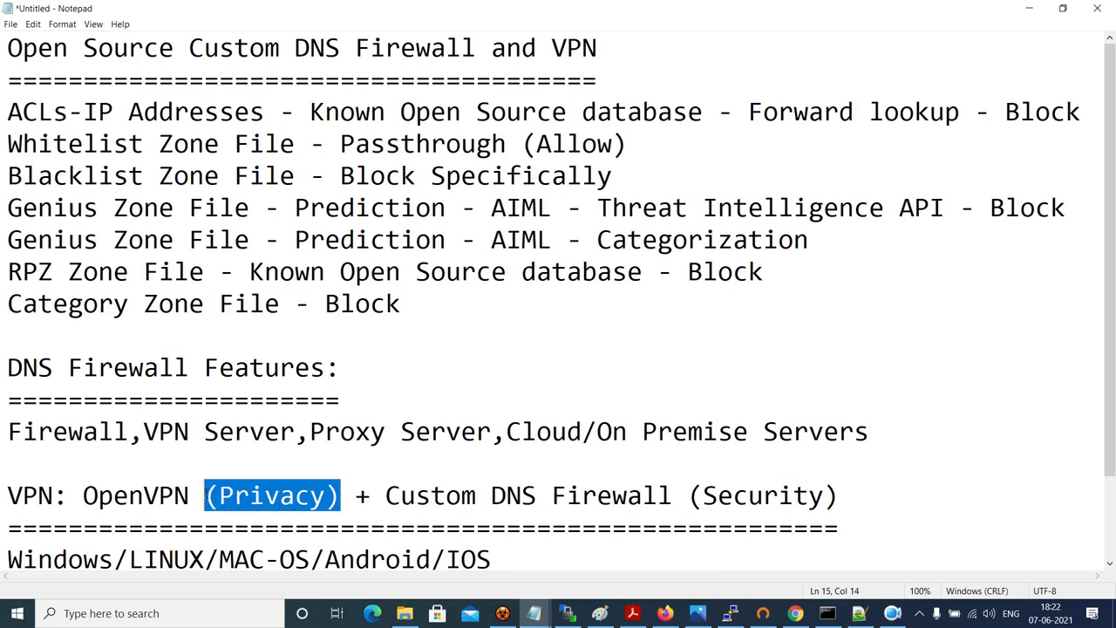
pyautogui.moveTo(693, 503); pyautogui.dragTo(860, 506)
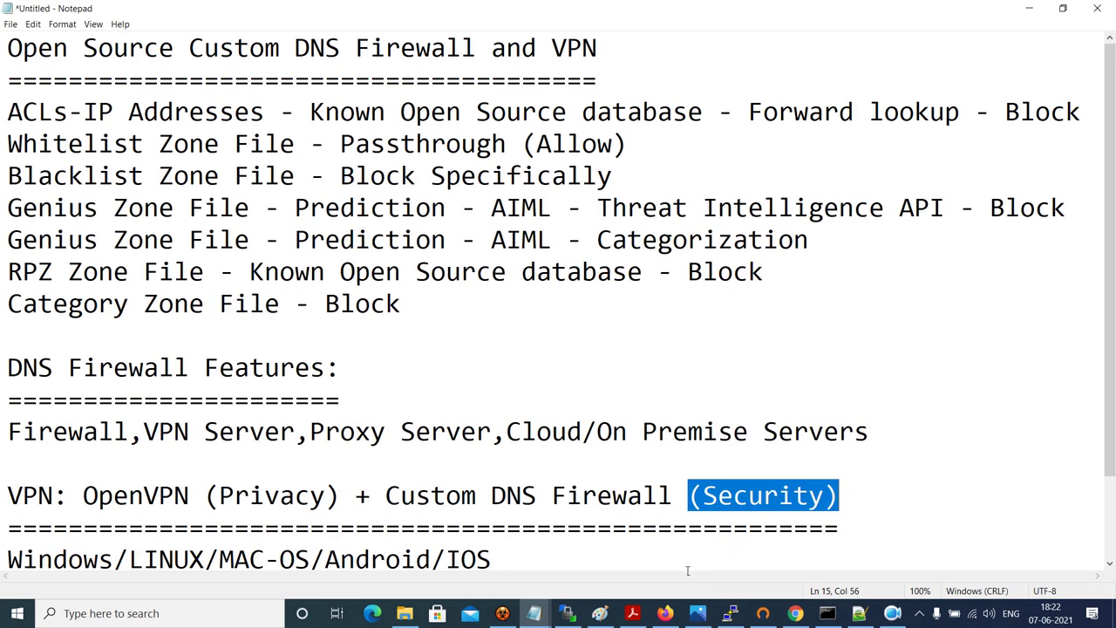
pyautogui.click(600, 613)
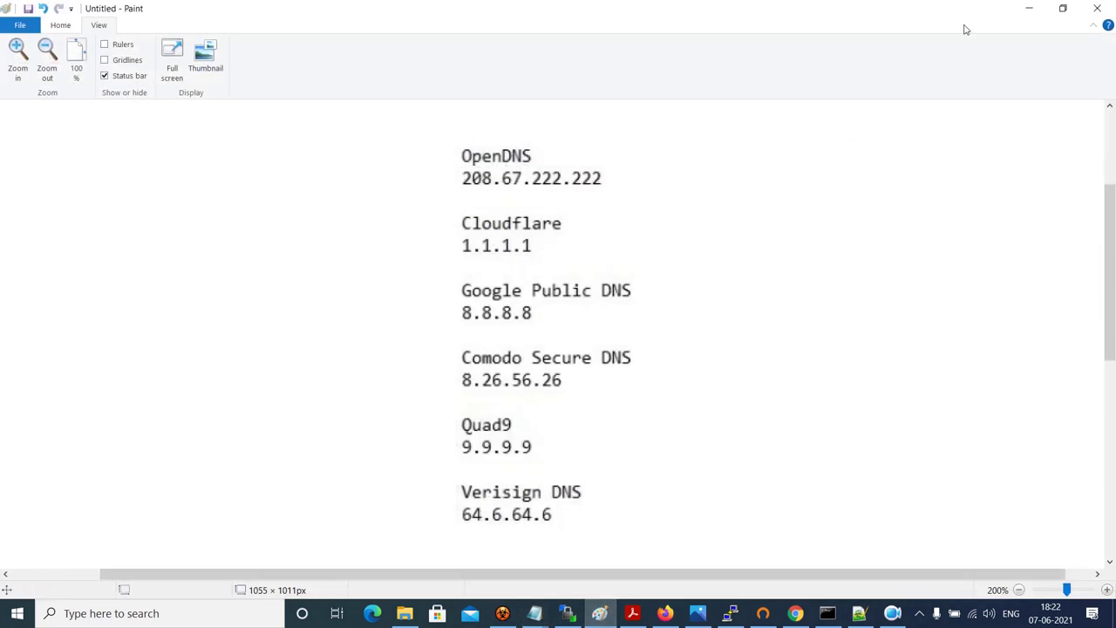
pyautogui.click(1031, 13)
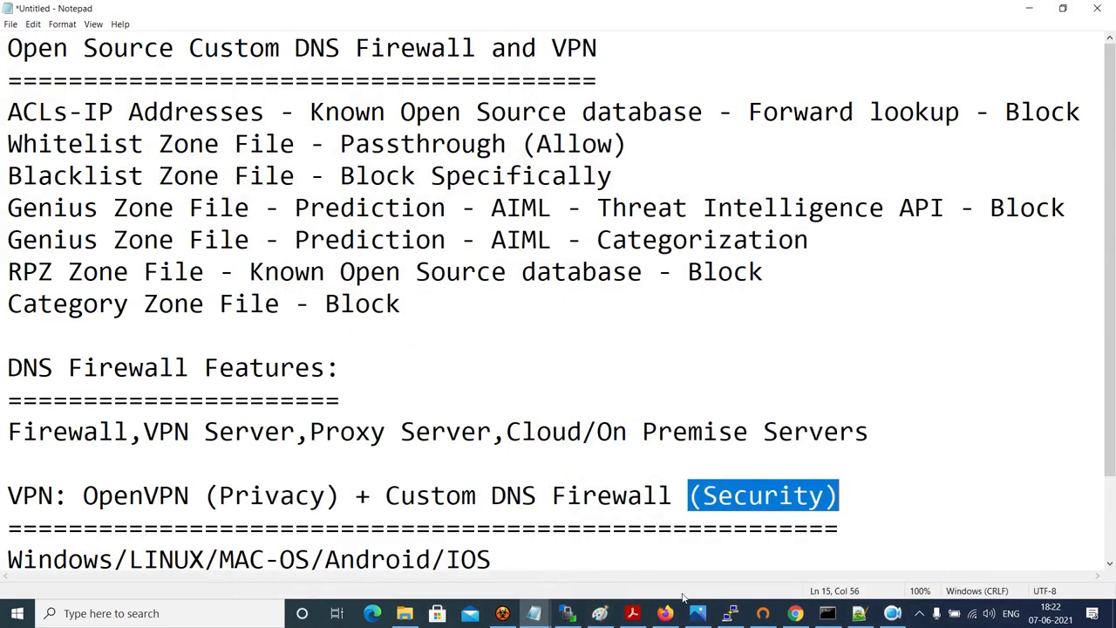
pyautogui.click(665, 614)
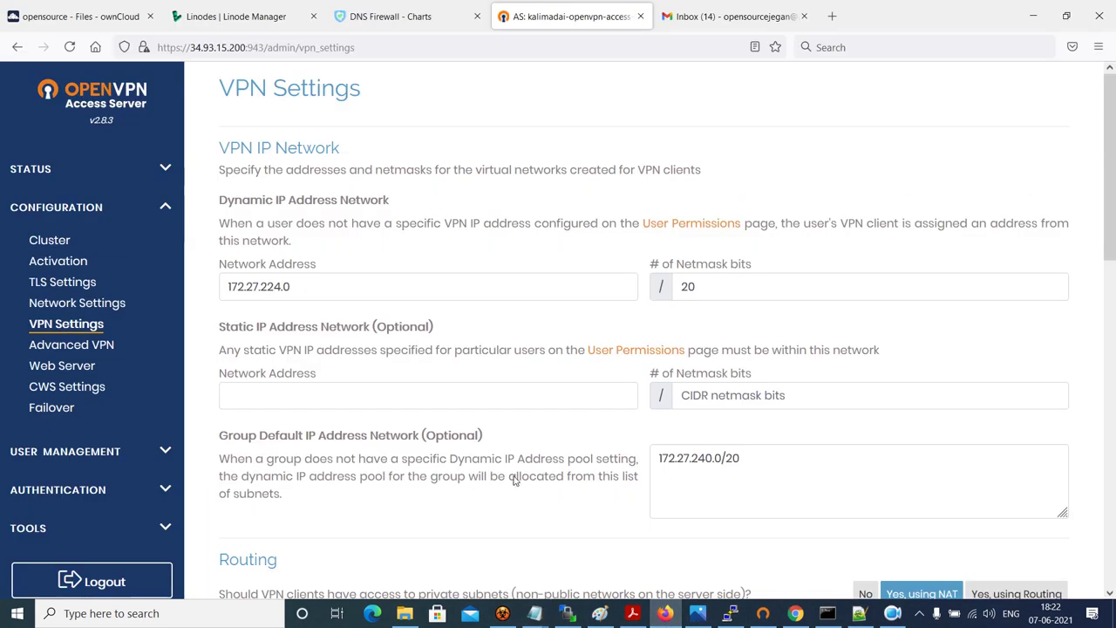
# - Highlight Primary DNS Server 35.186.146.28 in DNS Settings, then go to the DNS Firewall dashboard
pyautogui.scroll(-7, 463, 475)
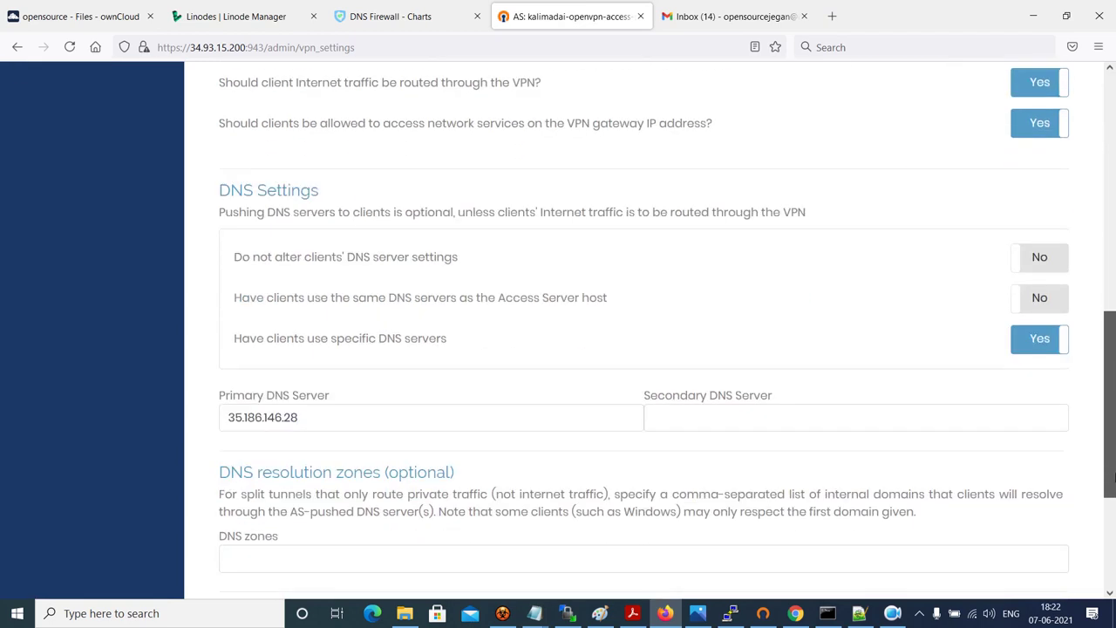
pyautogui.moveTo(340, 415); pyautogui.dragTo(191, 418)
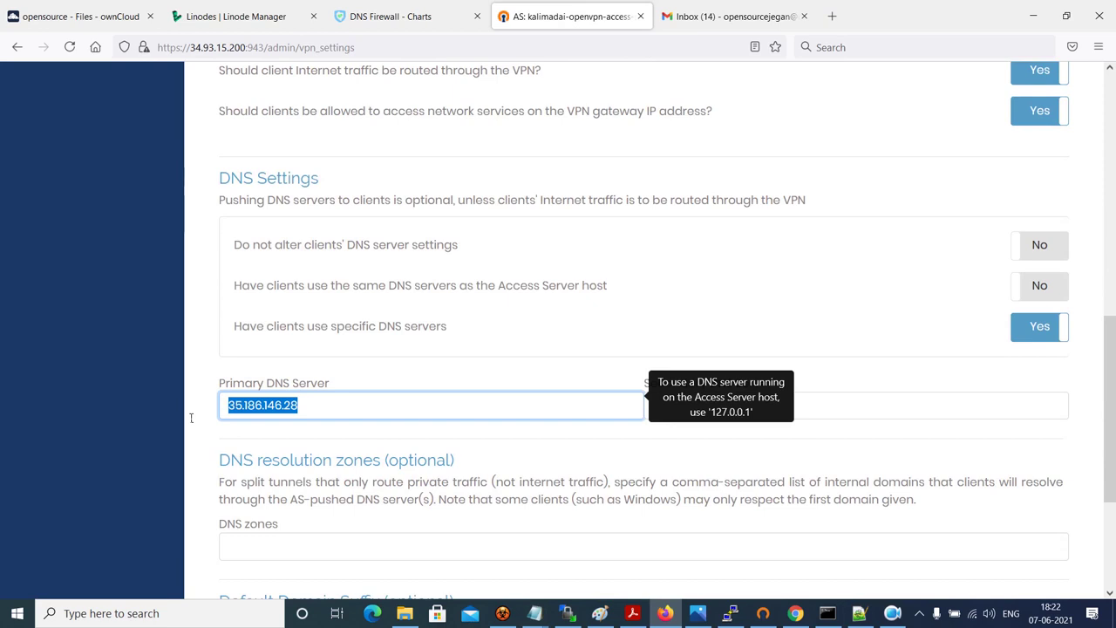
pyautogui.click(389, 24)
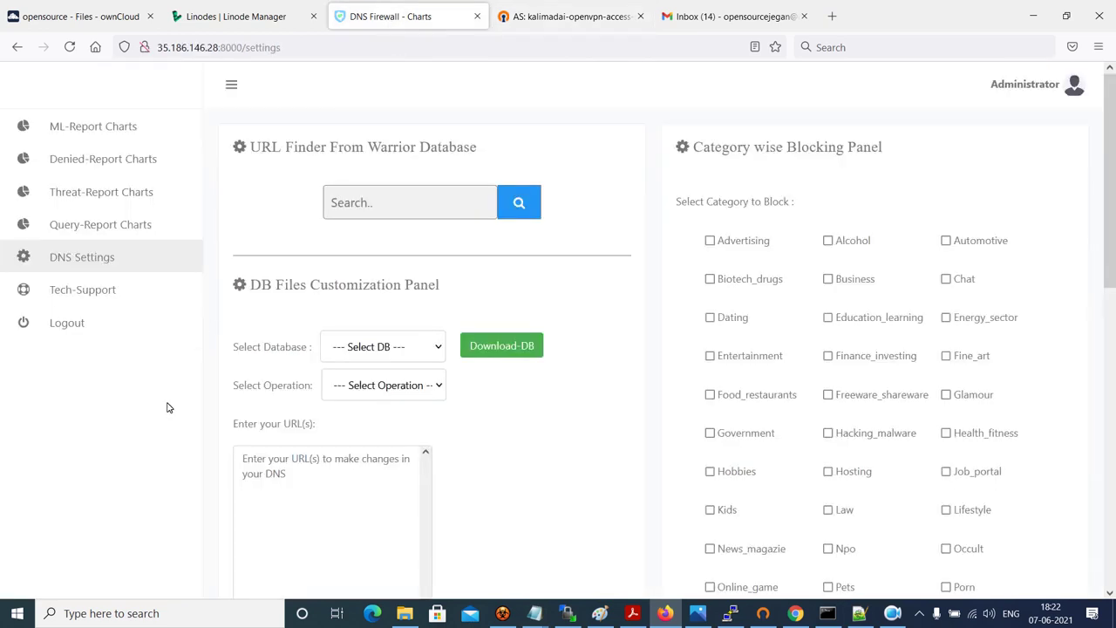
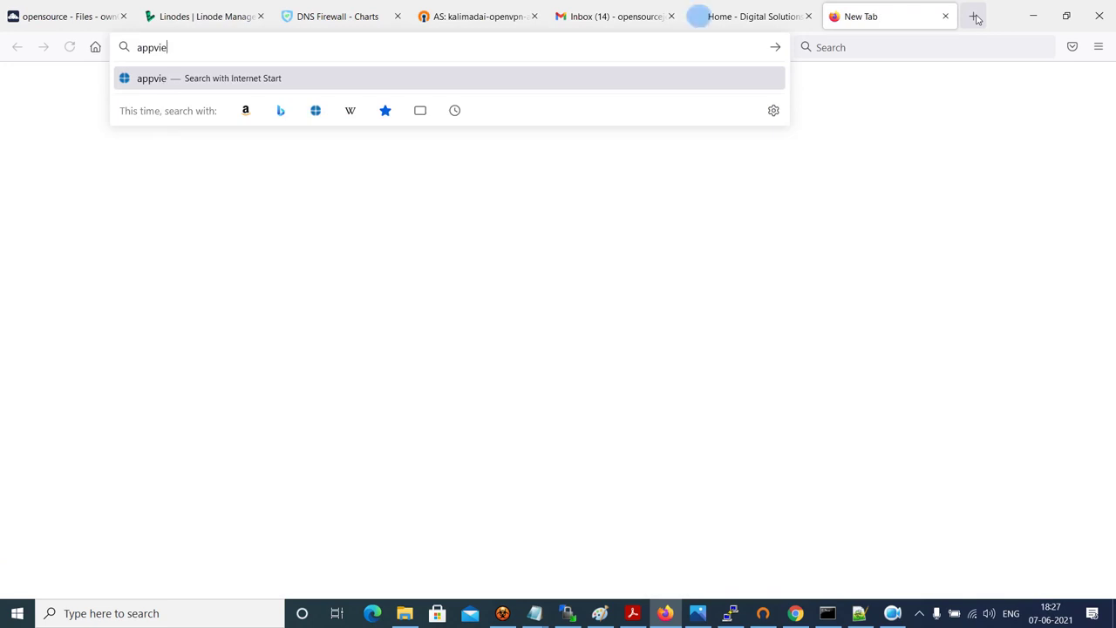
# - Confirm appviewx.com shows the Access Denied page, close that tab, and return to the Payoda site
pyautogui.write('wx.com')
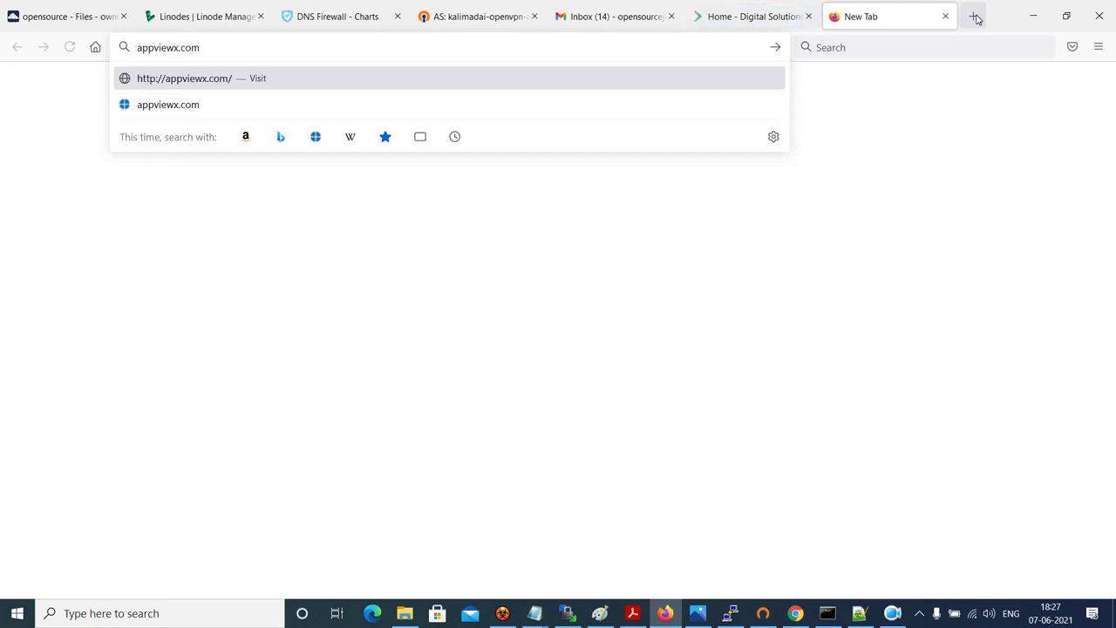
pyautogui.press('Return')
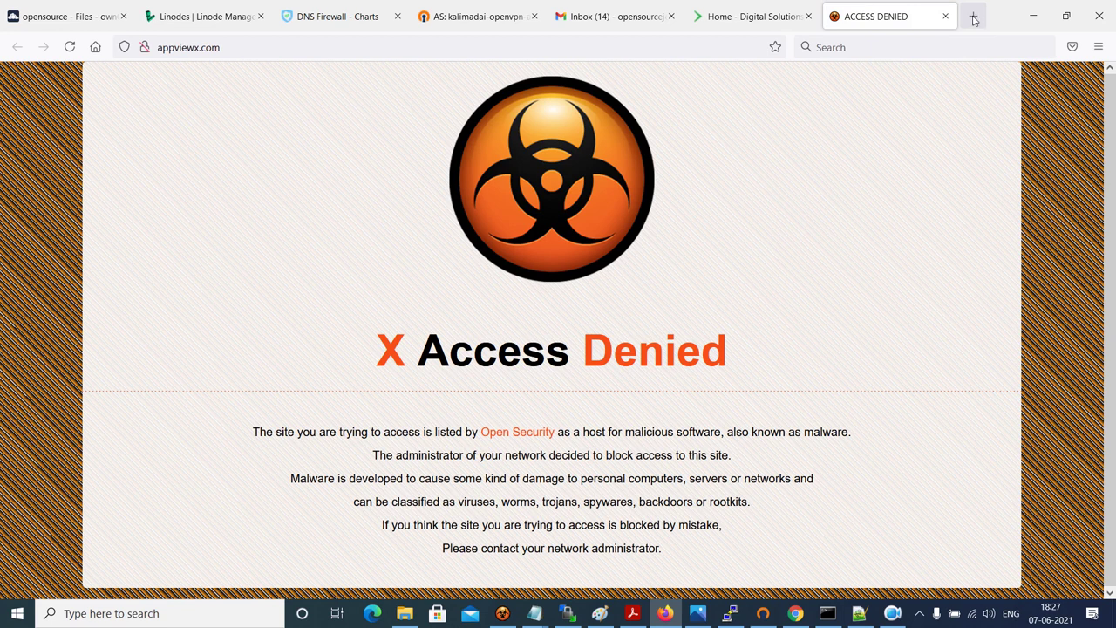
pyautogui.click(946, 17)
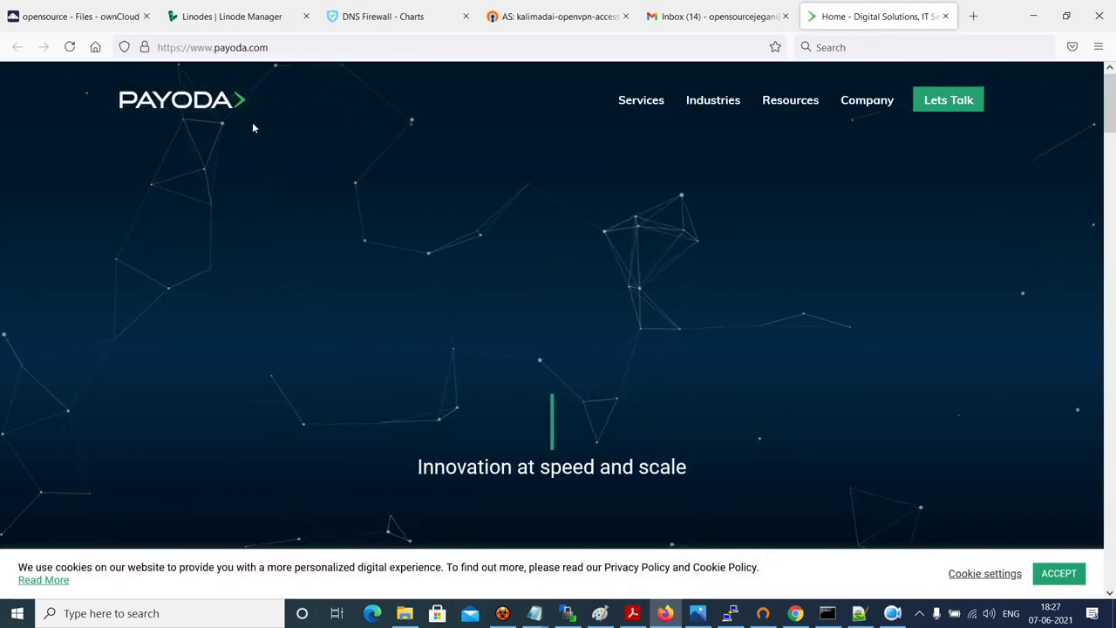
pyautogui.click(356, 52)
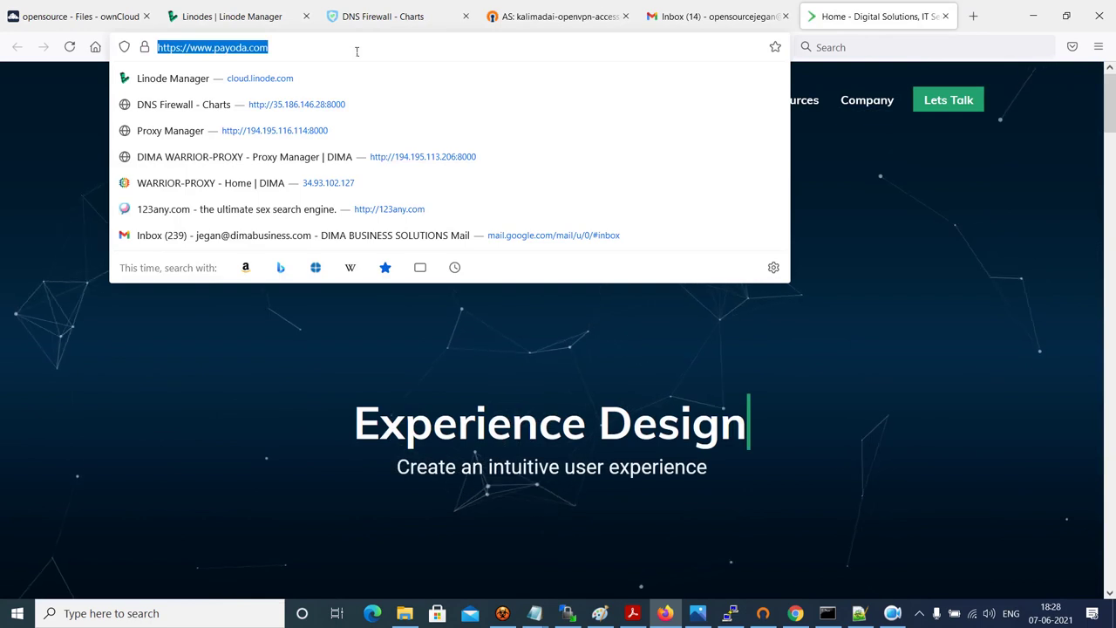
pyautogui.click(24, 232)
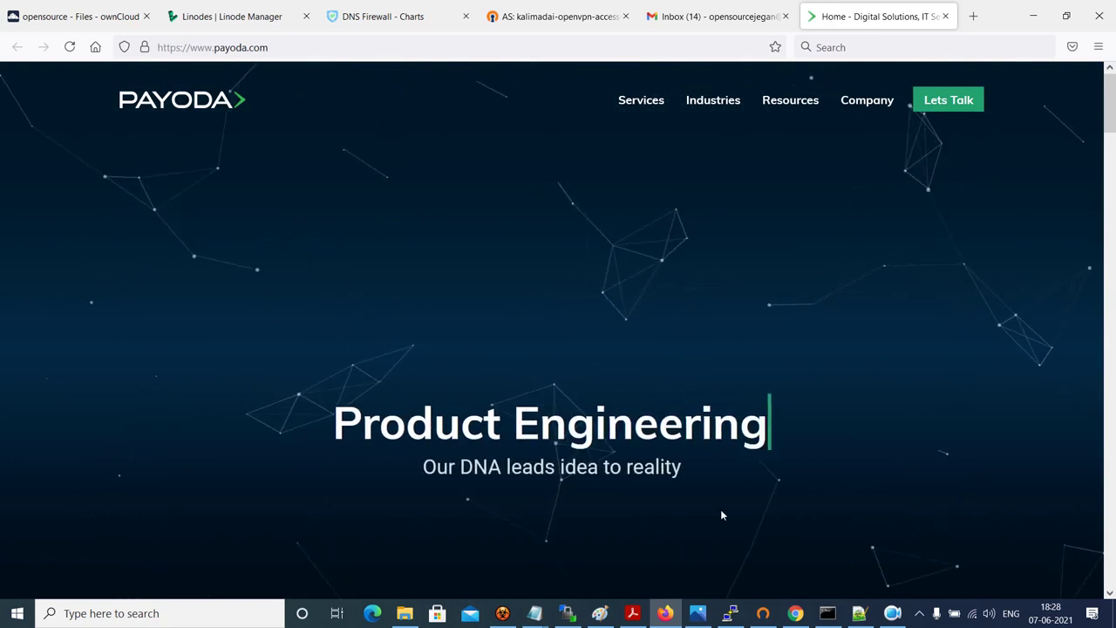
# - Add payoda.com to urlblacklist.db with Add URL(s), submit it, and confirm the DNS update
pyautogui.click(387, 13)
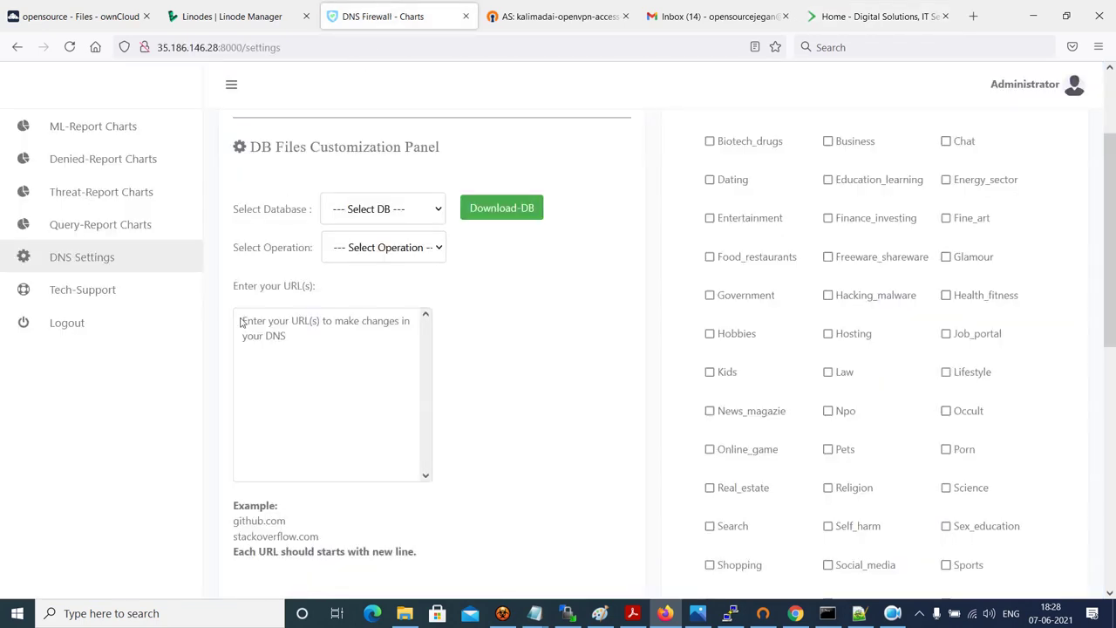
pyautogui.click(297, 384)
pyautogui.click(378, 209)
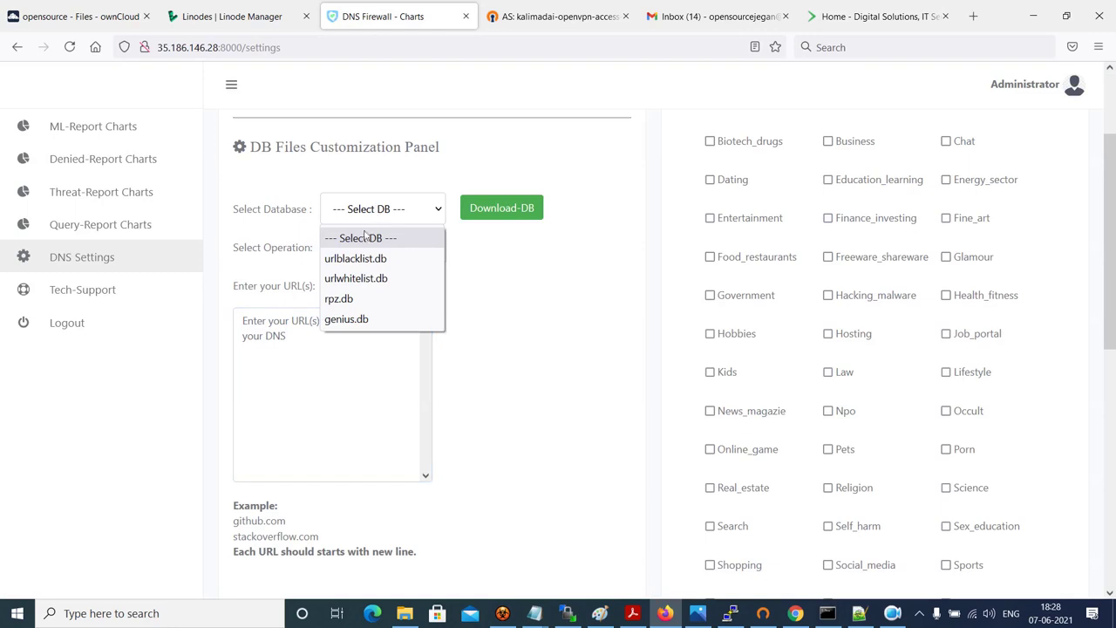
pyautogui.click(358, 259)
pyautogui.click(341, 253)
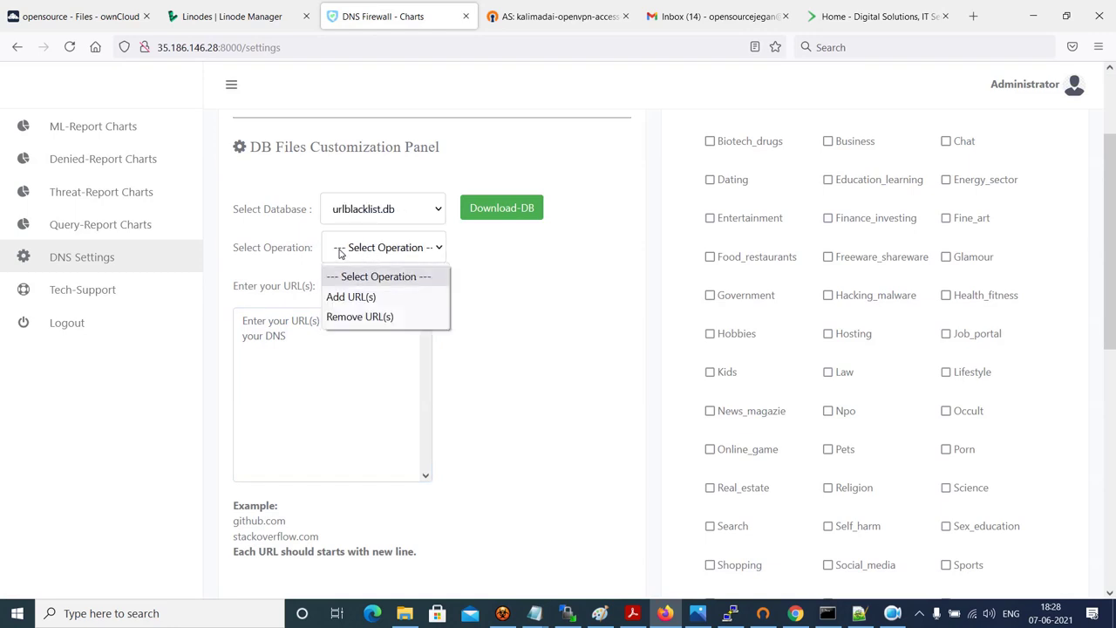
pyautogui.click(343, 278)
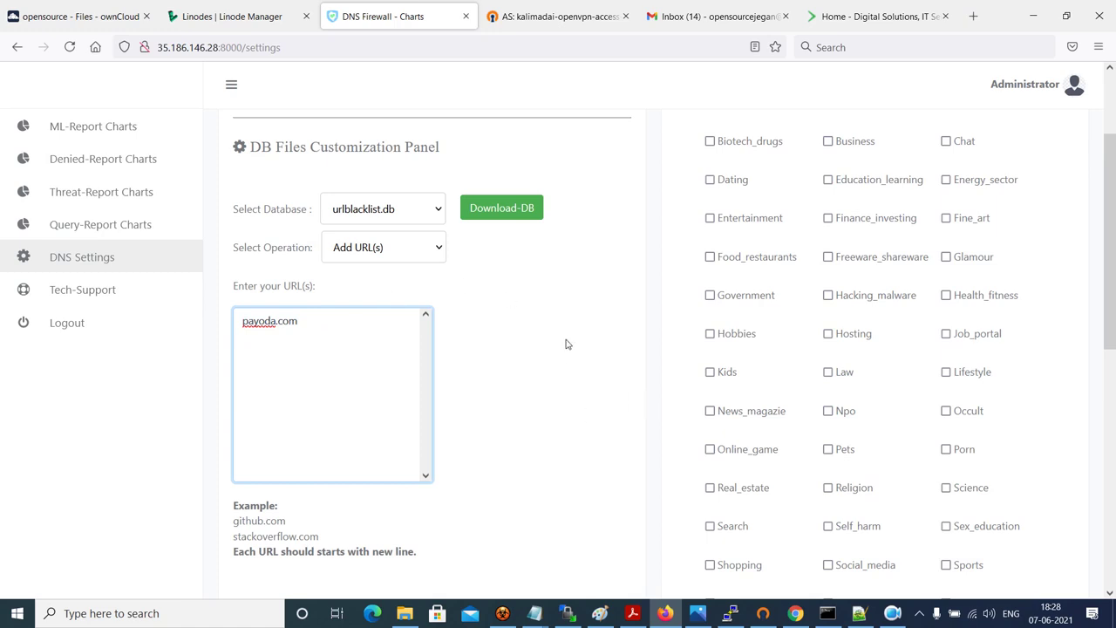
pyautogui.moveTo(1112, 271); pyautogui.dragTo(1112, 367)
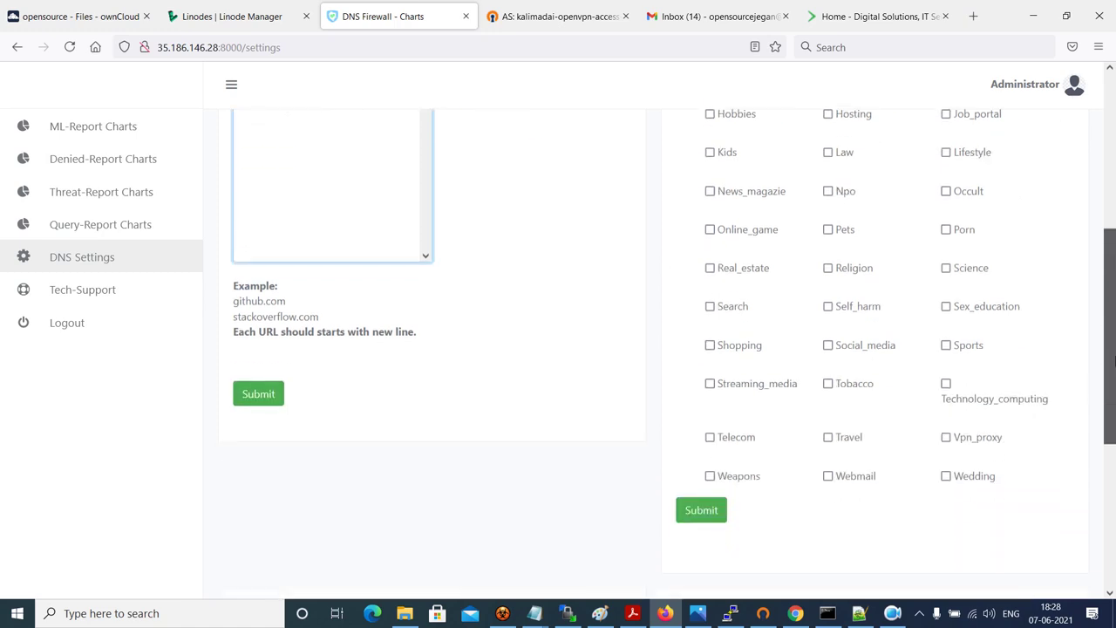
pyautogui.click(262, 395)
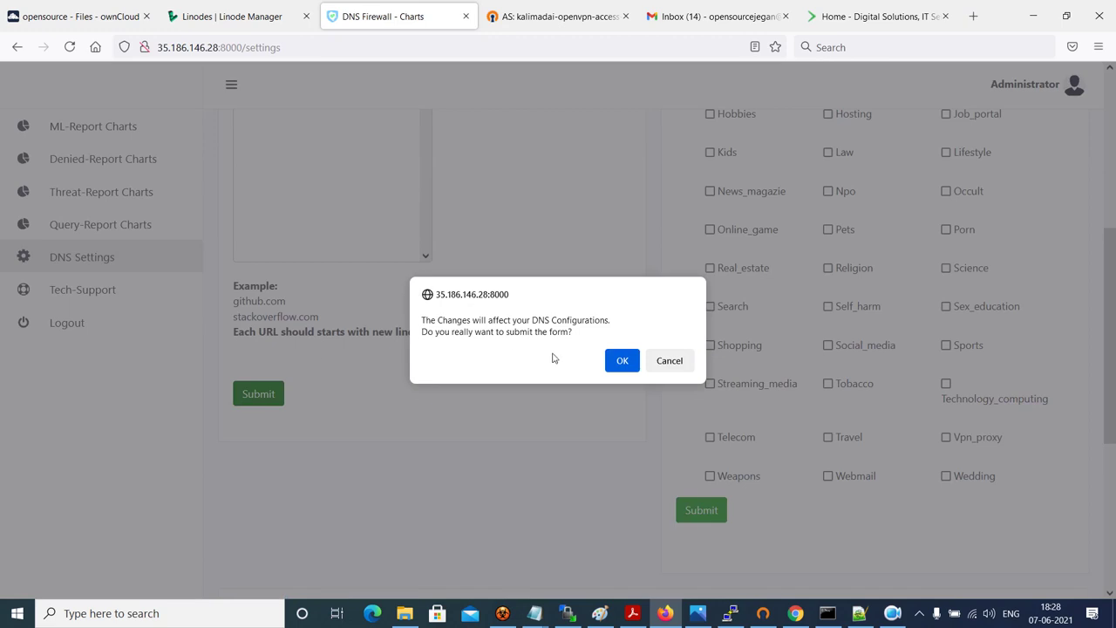
pyautogui.click(622, 361)
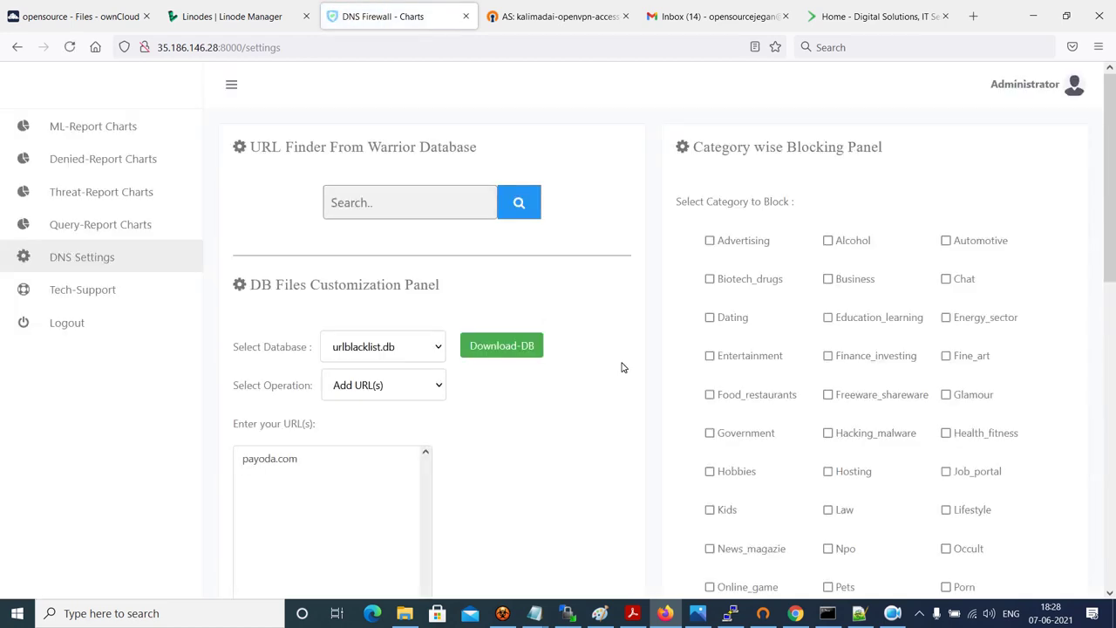
pyautogui.scroll(-3, 1114, 362)
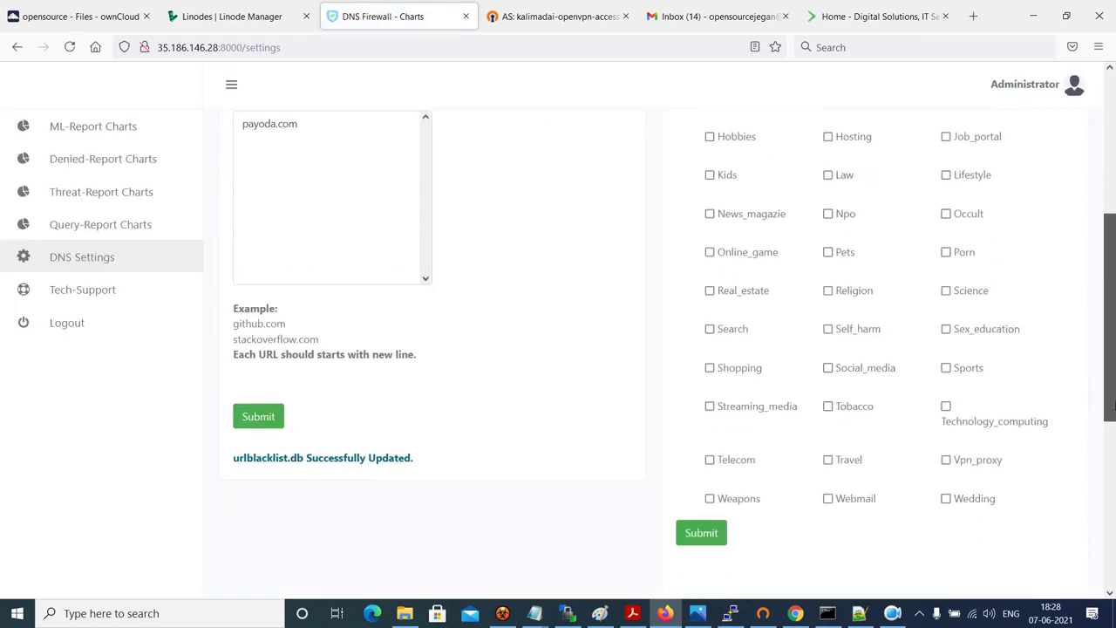
pyautogui.scroll(1, 1114, 362)
# - Check the payoda.com nslookup result, then reload and close the Payoda tab
pyautogui.click(828, 613)
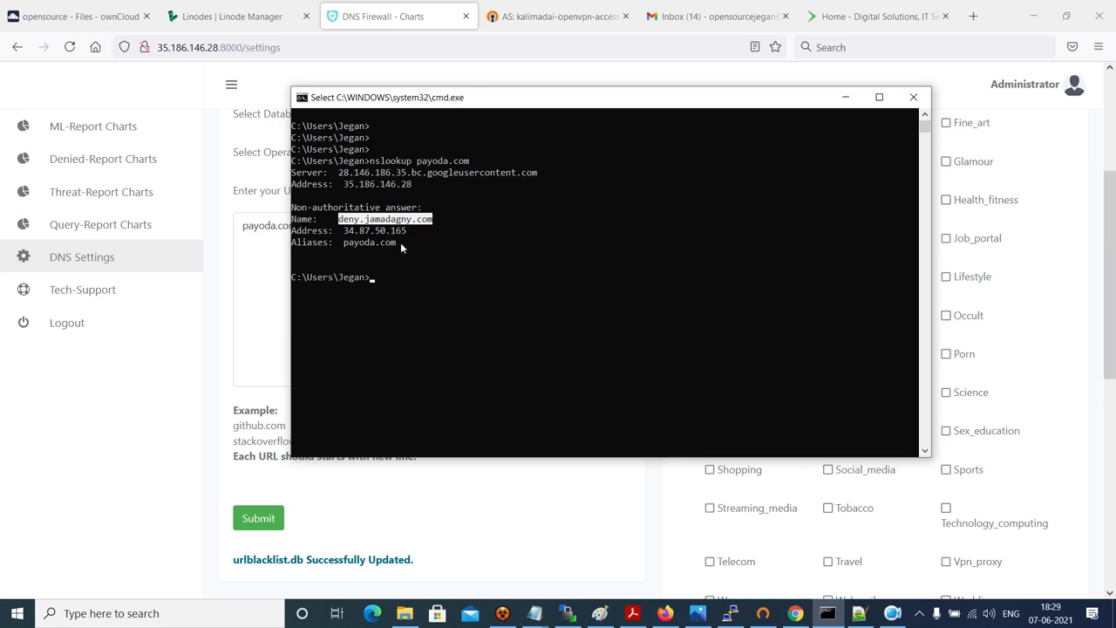
pyautogui.click(845, 97)
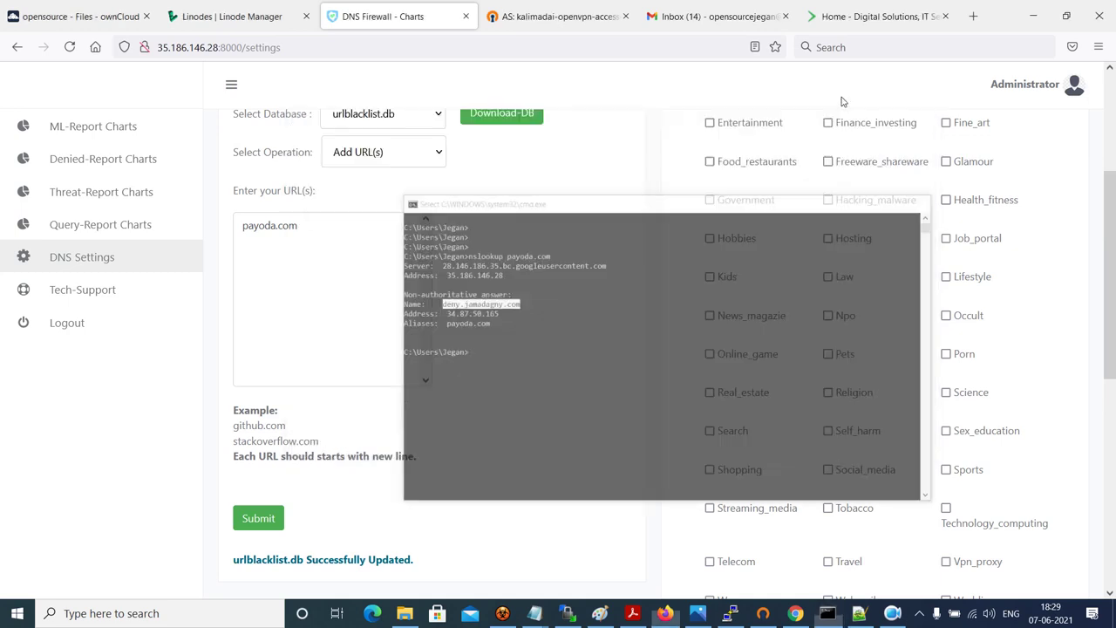
pyautogui.click(859, 14)
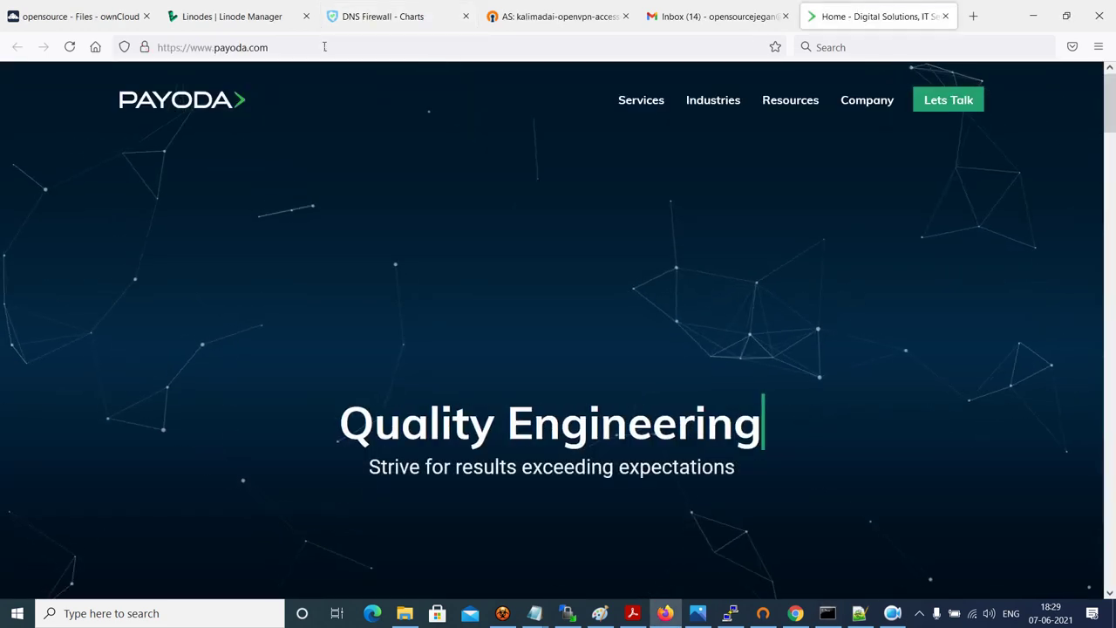
pyautogui.click(70, 49)
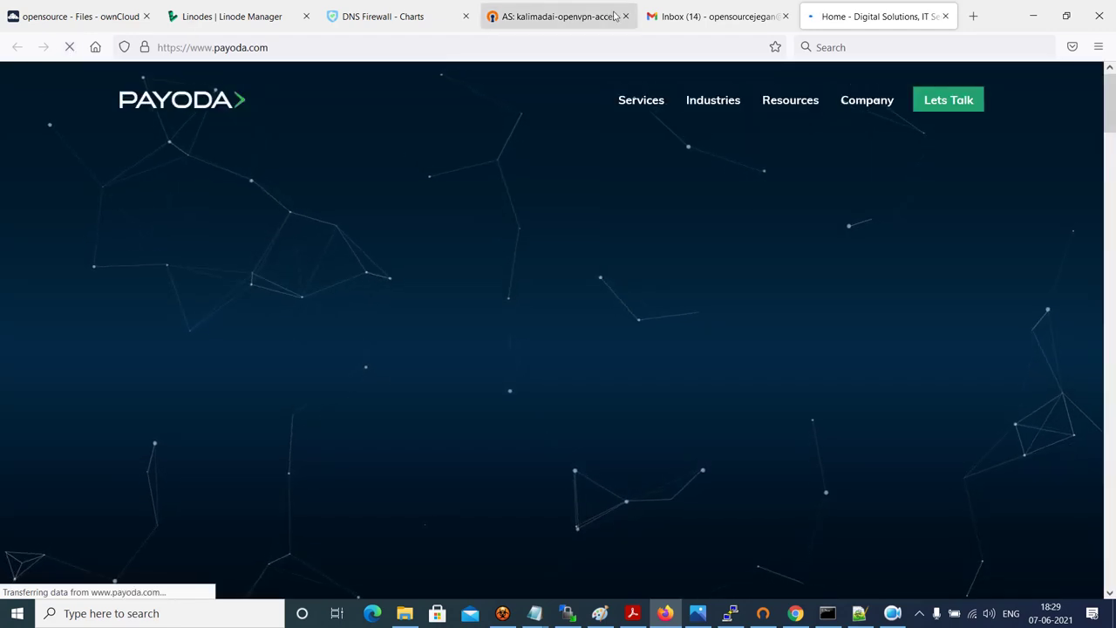
pyautogui.click(946, 15)
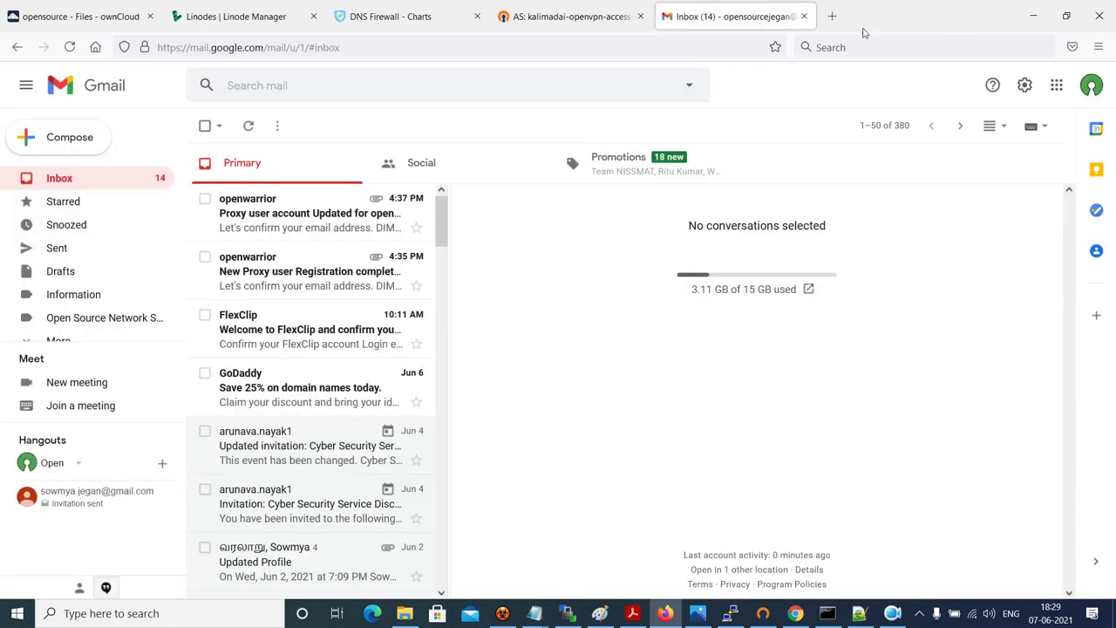
# - Reopen payoda.com in a new tab, see it still loads, then close it
pyautogui.click(833, 16)
pyautogui.write('pay')
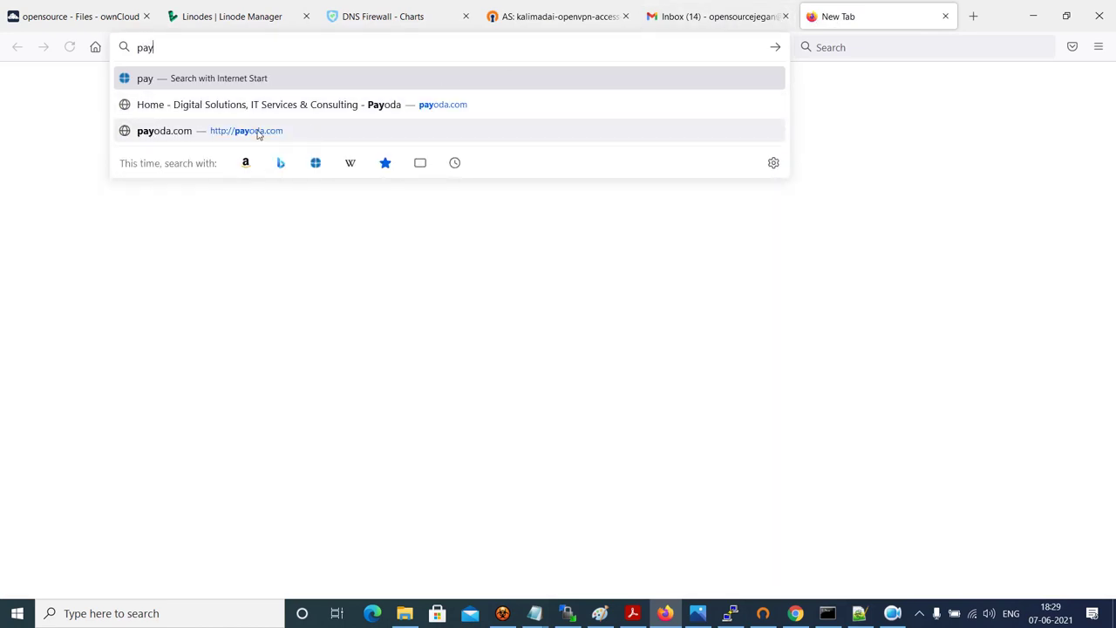
pyautogui.click(257, 131)
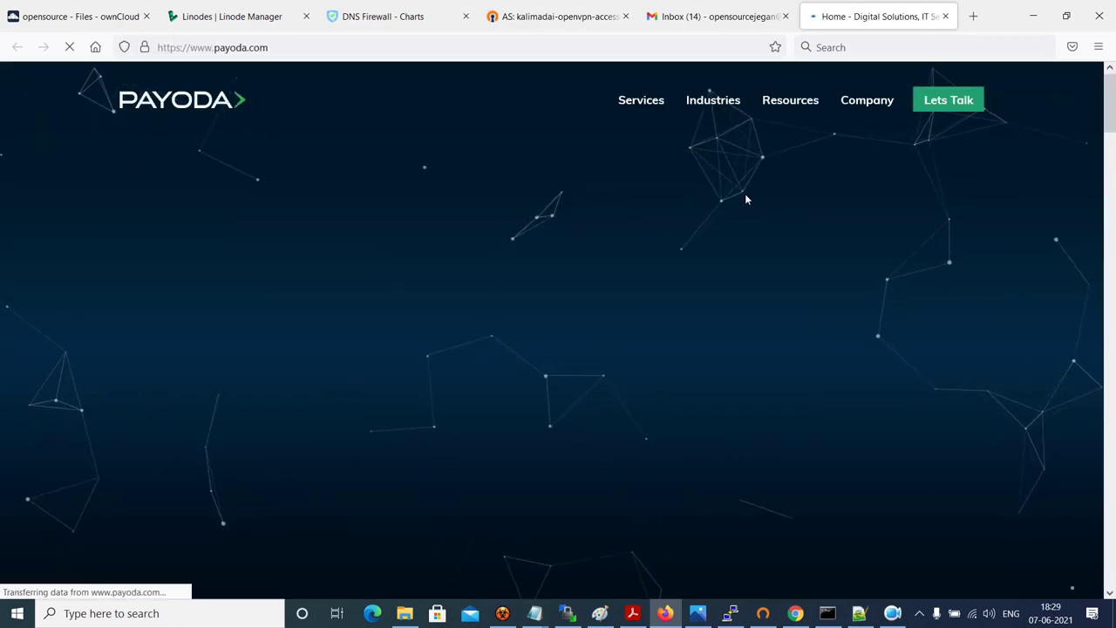
pyautogui.click(945, 15)
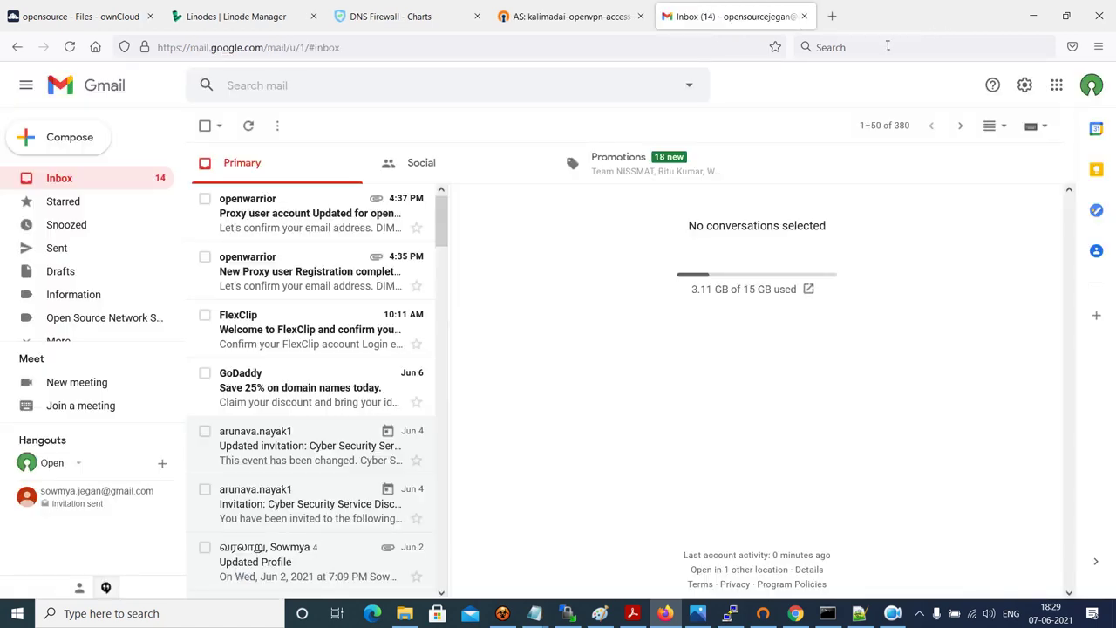
# - Clear Edge's browsing data and load payoda.com in a new Edge window
pyautogui.click(1098, 48)
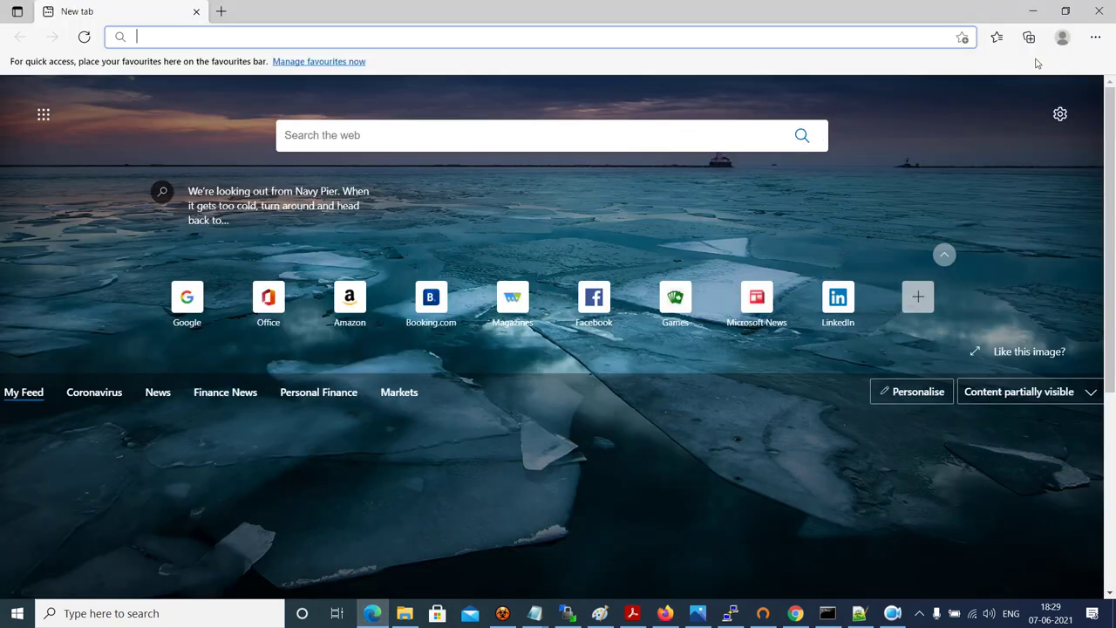
pyautogui.click(1096, 37)
pyautogui.moveTo(953, 191)
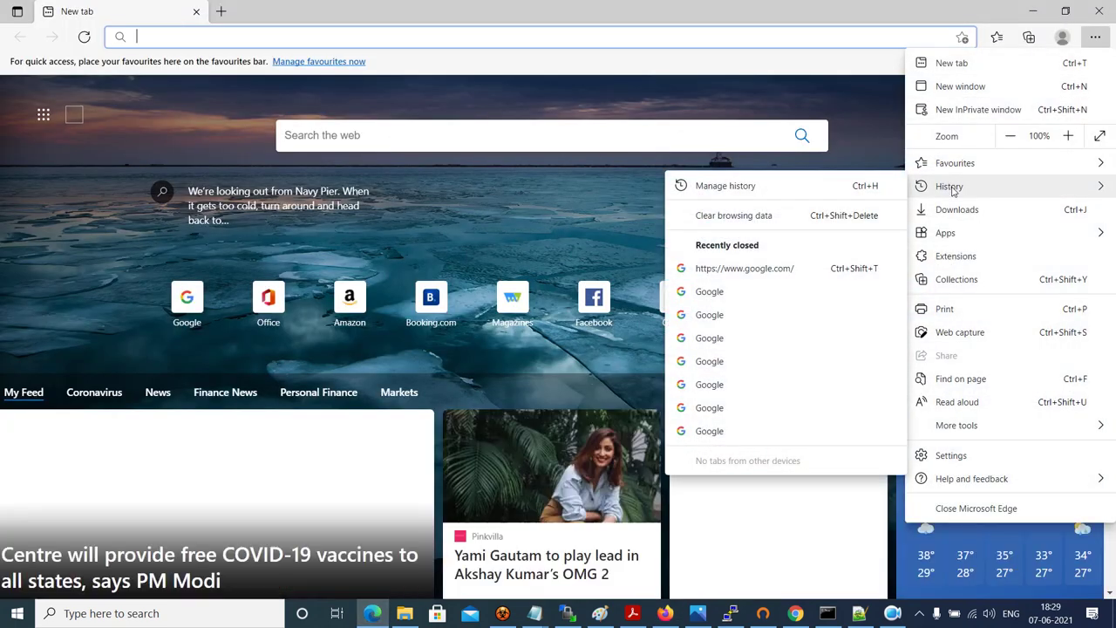
pyautogui.click(717, 218)
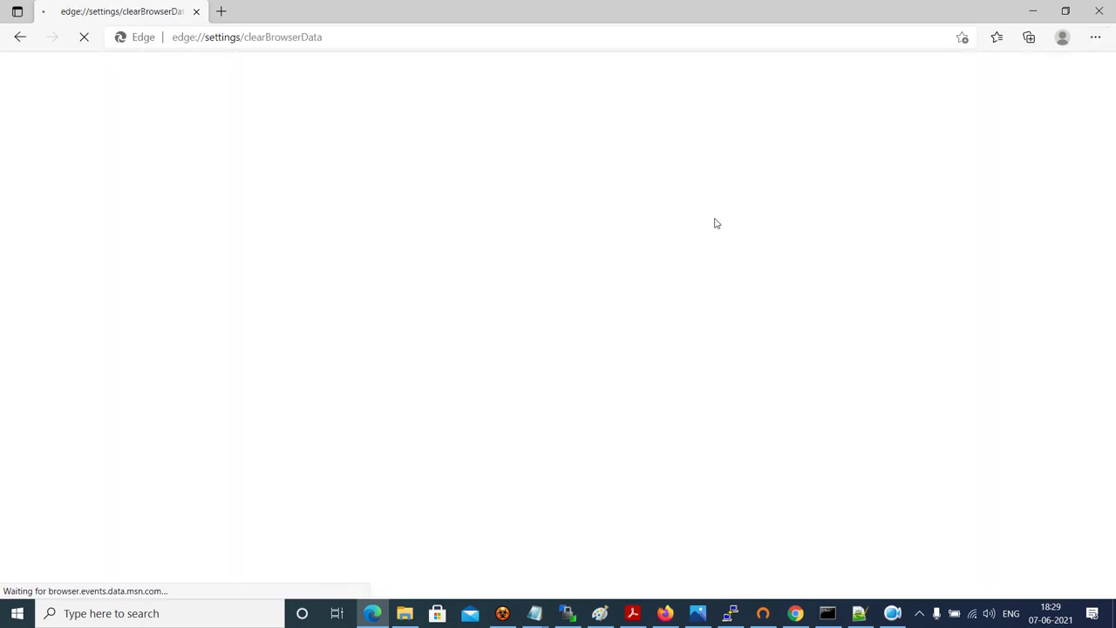
pyautogui.click(499, 450)
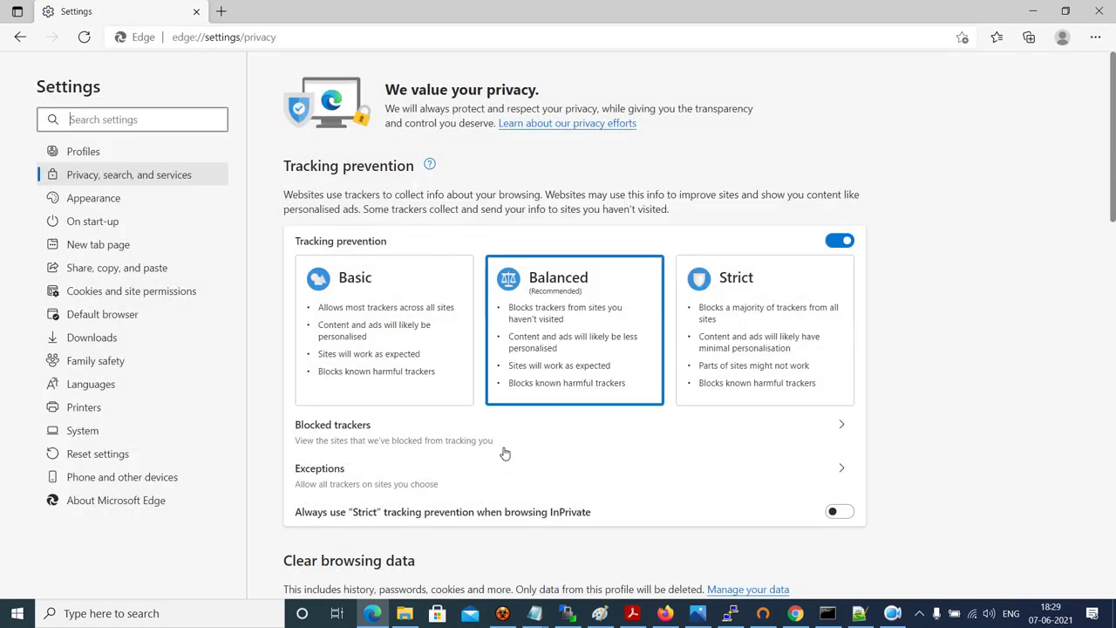
pyautogui.click(1098, 12)
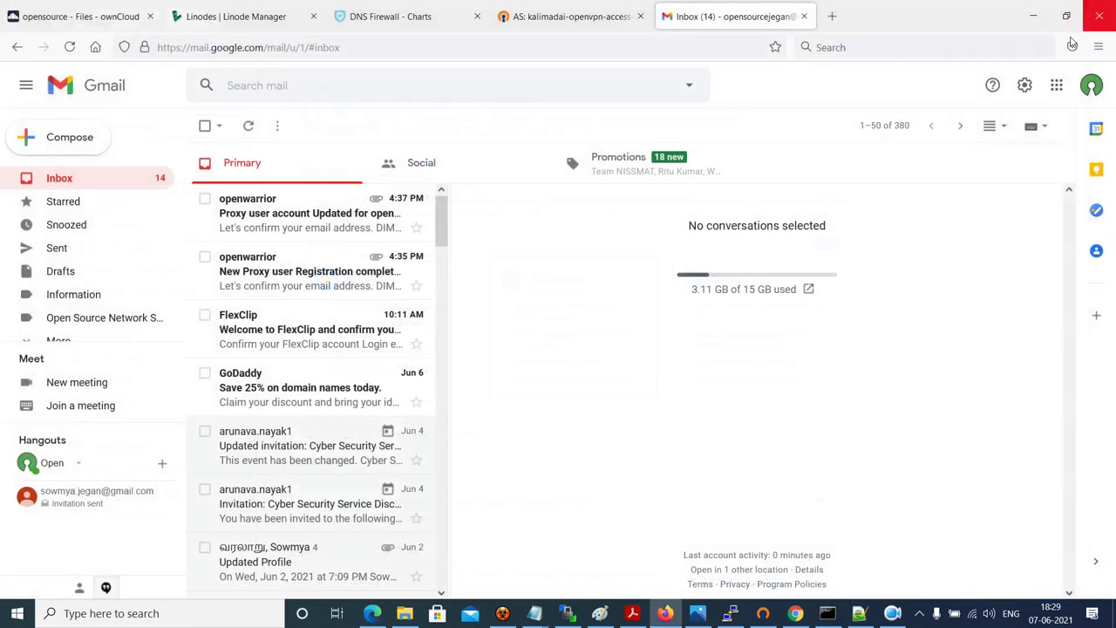
pyautogui.click(373, 613)
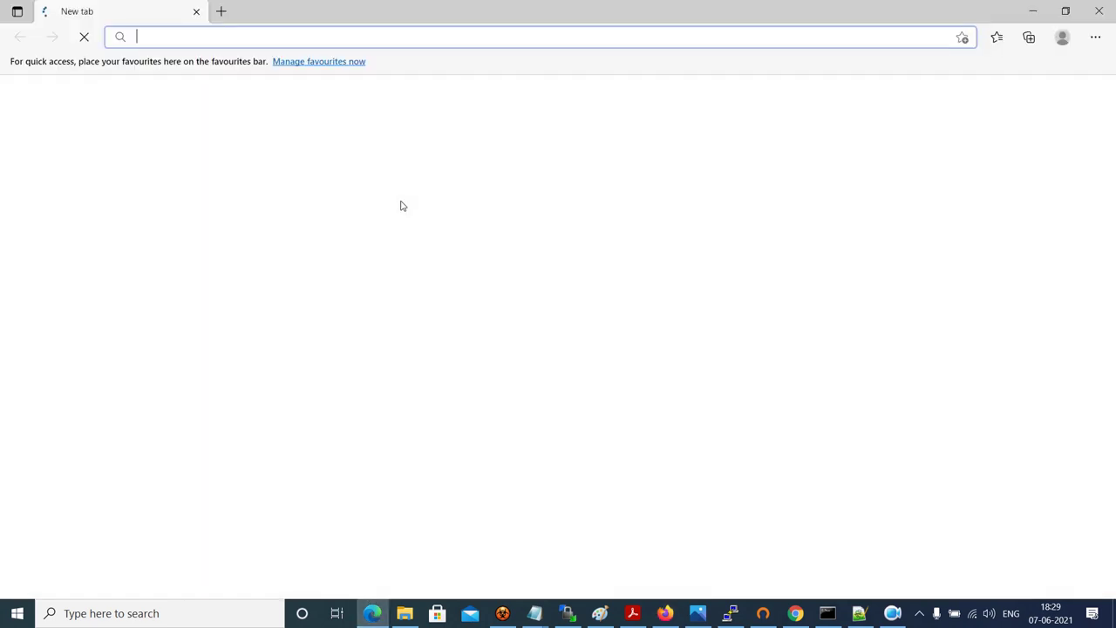
pyautogui.write('pay')
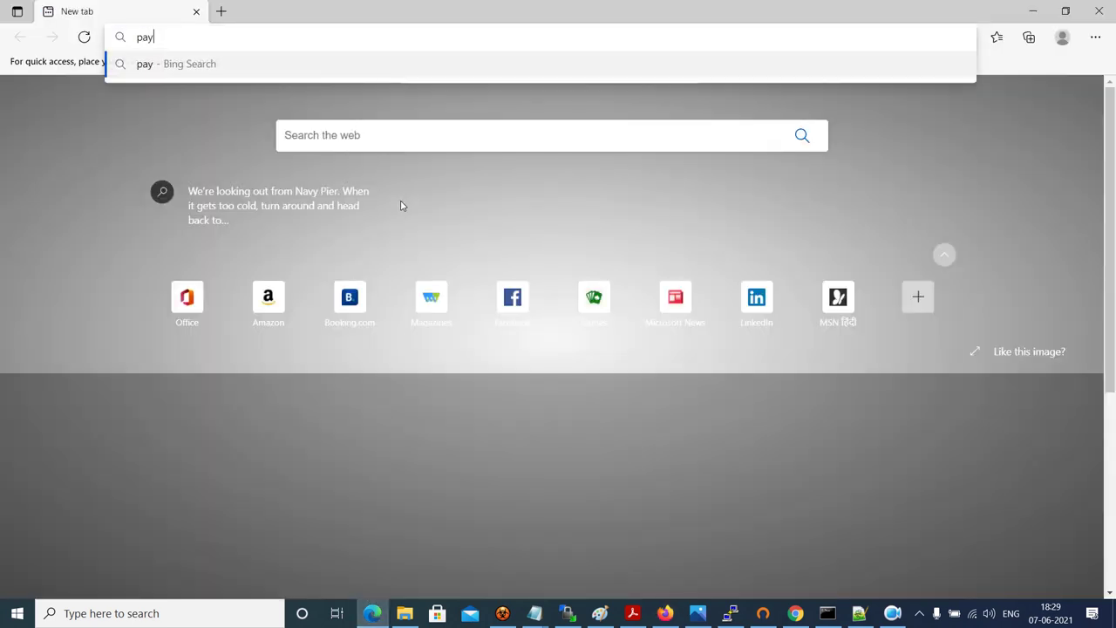
pyautogui.write('oda.c')
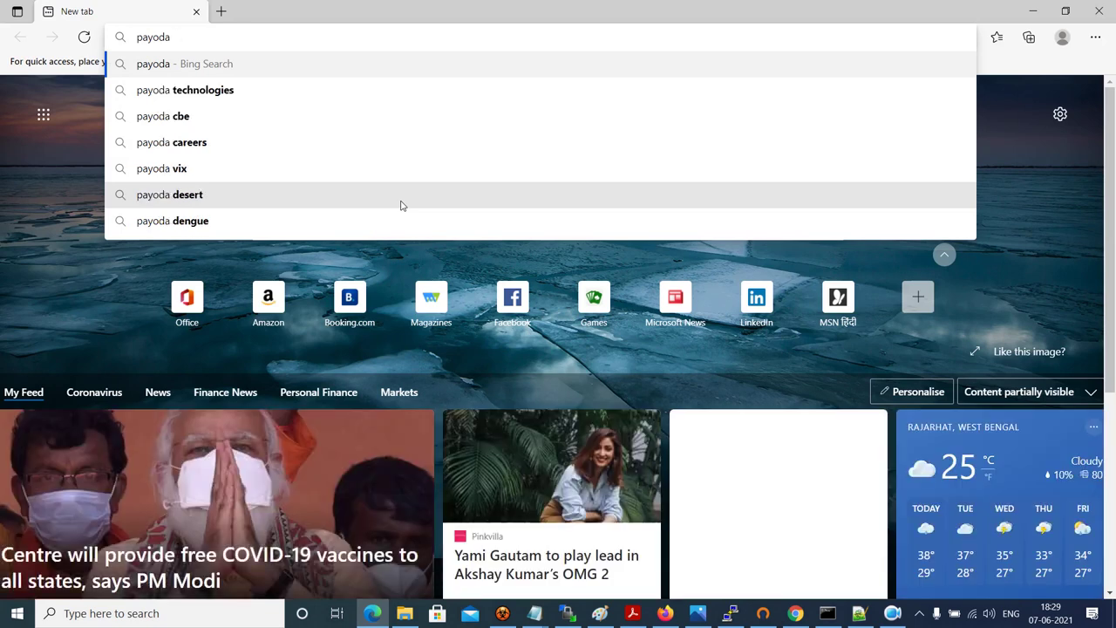
pyautogui.write('om')
pyautogui.press('Return')
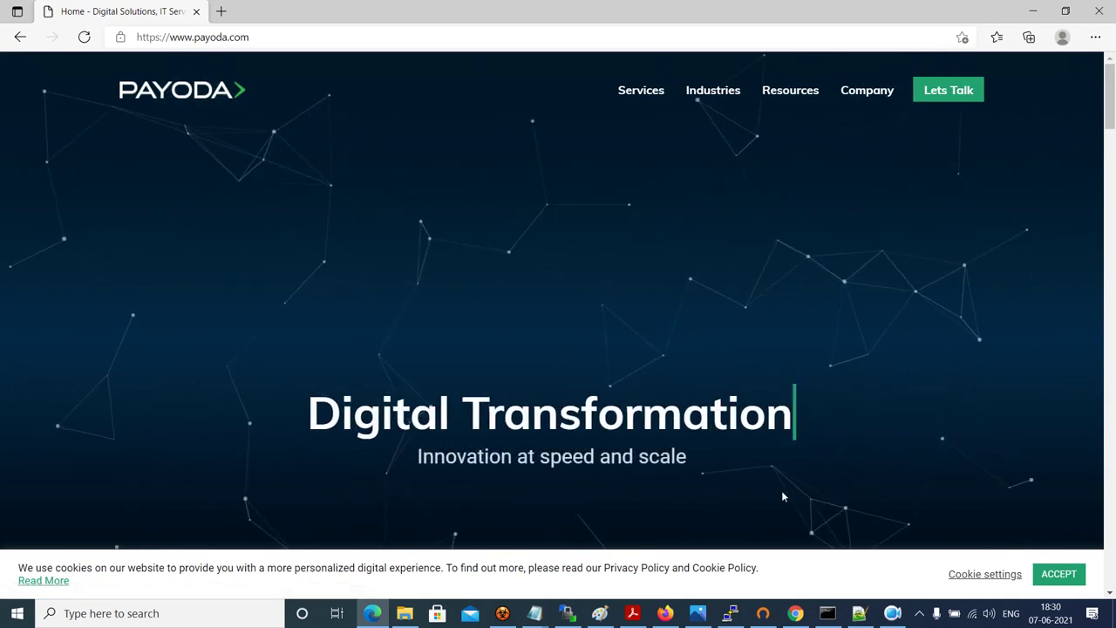
# - Rerun nslookup payoda.com in Command Prompt, close it, and reload the Payoda page in Edge
pyautogui.click(833, 615)
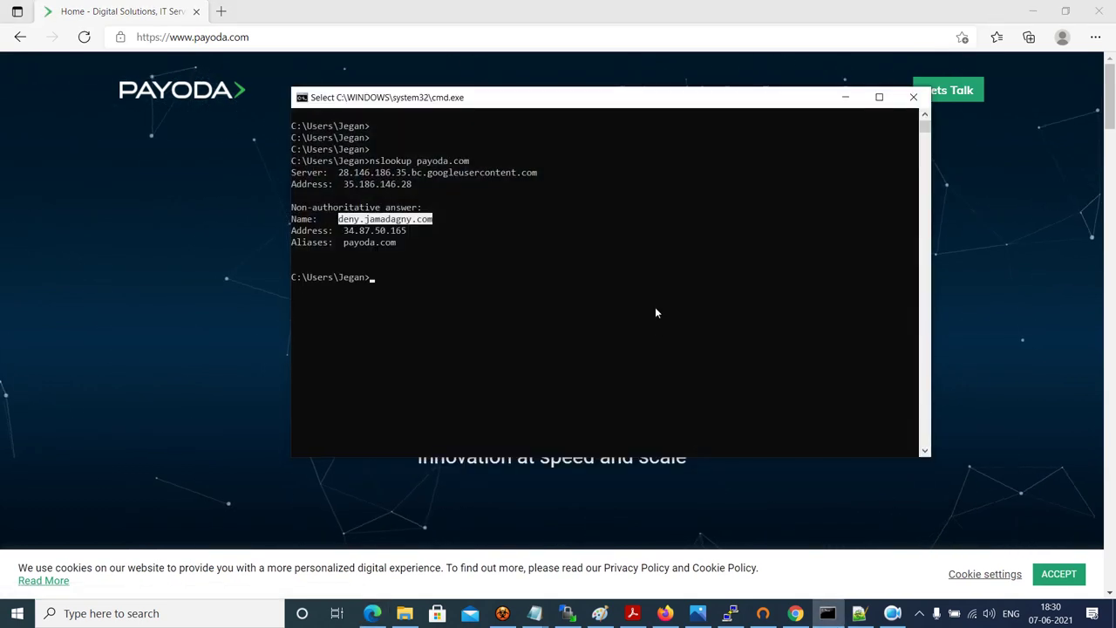
pyautogui.click(657, 284)
pyautogui.press('Up')
pyautogui.press('Return')
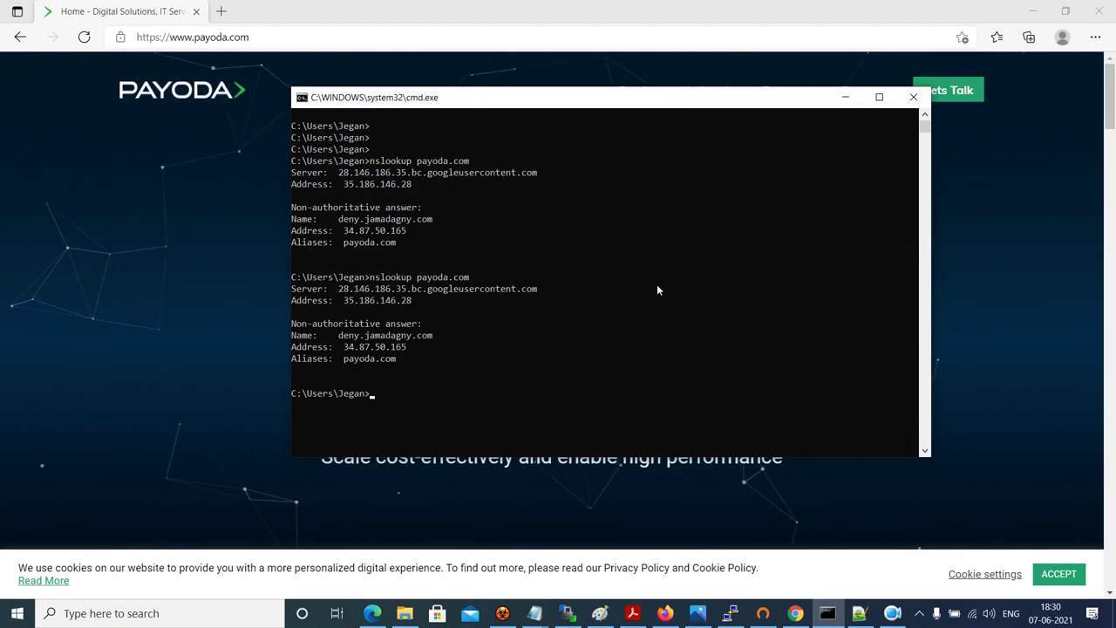
pyautogui.click(914, 97)
pyautogui.click(82, 38)
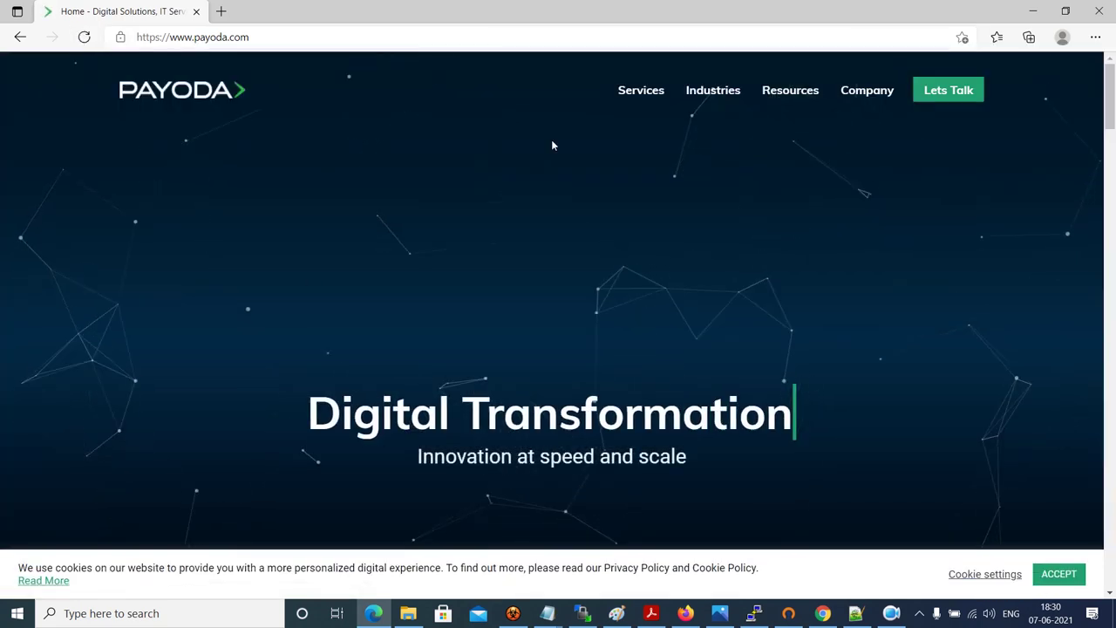
# - Load payoda.com in a new Firefox private window, then close that window
pyautogui.click(684, 610)
pyautogui.click(1099, 47)
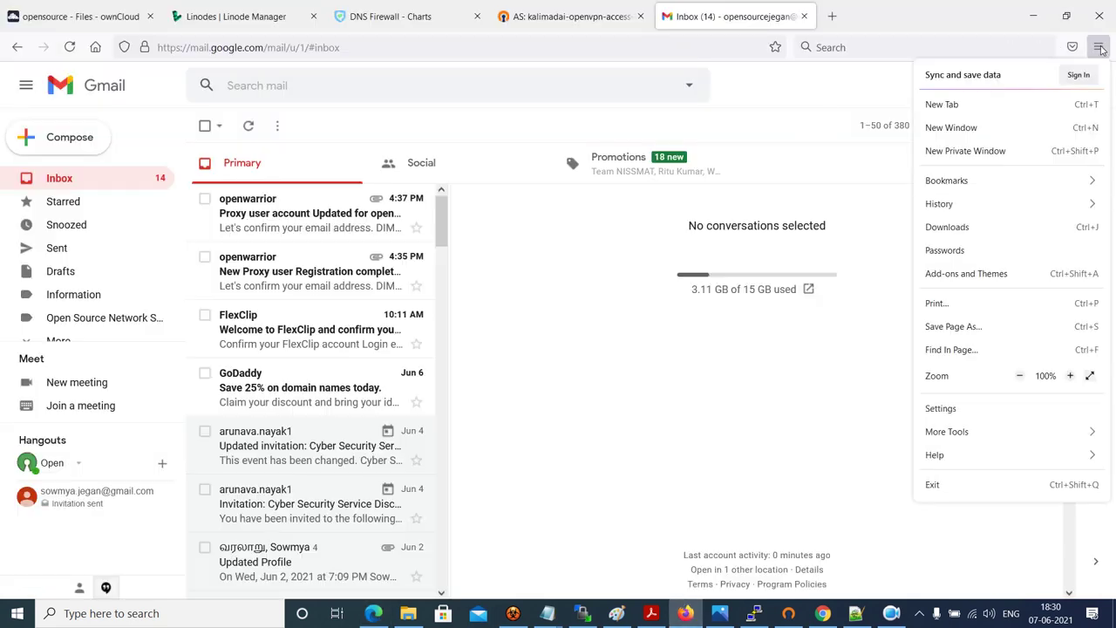
pyautogui.click(930, 151)
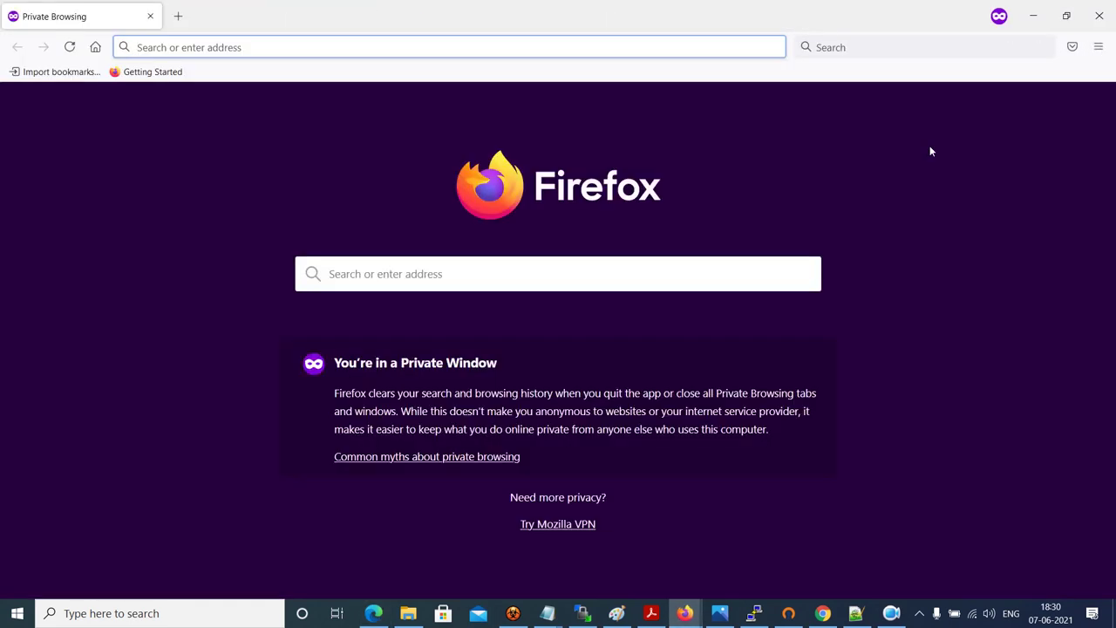
pyautogui.write('payoda')
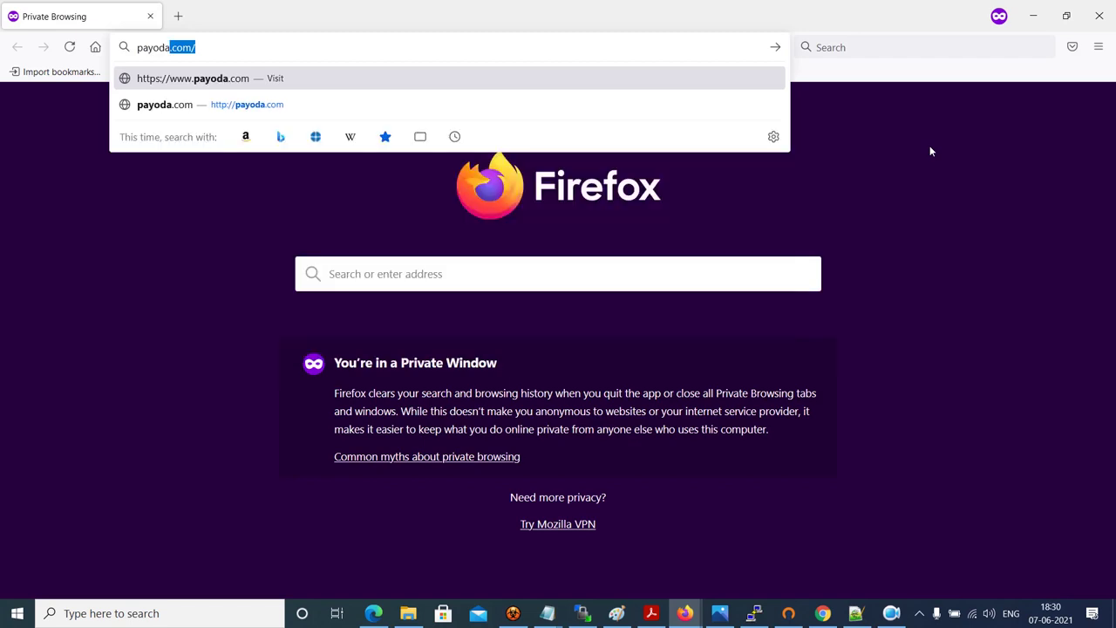
pyautogui.press('Return')
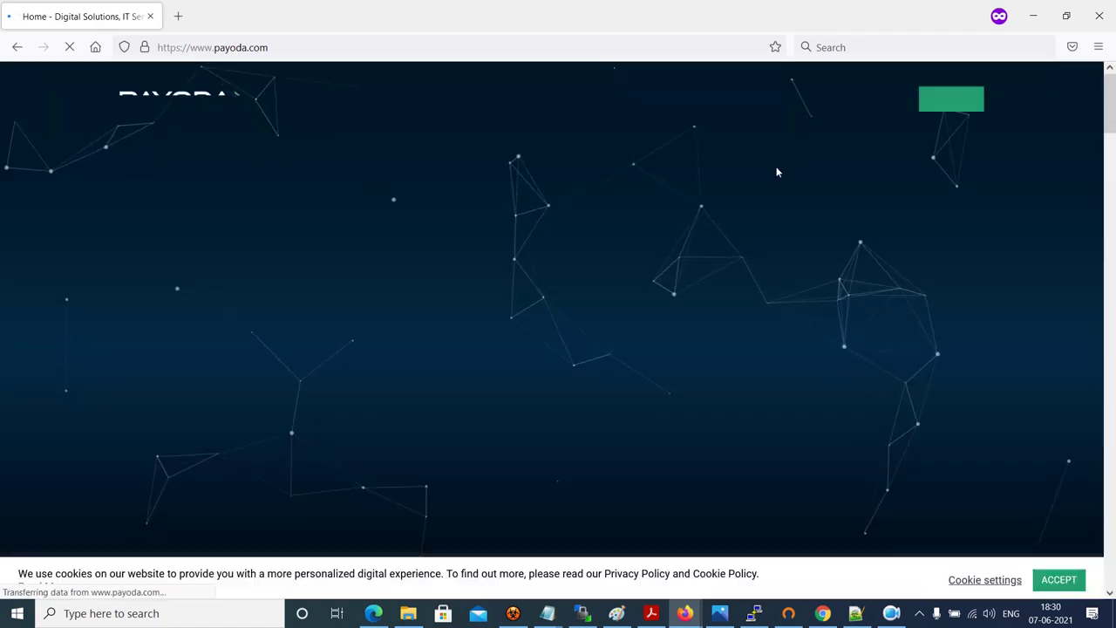
pyautogui.click(1100, 17)
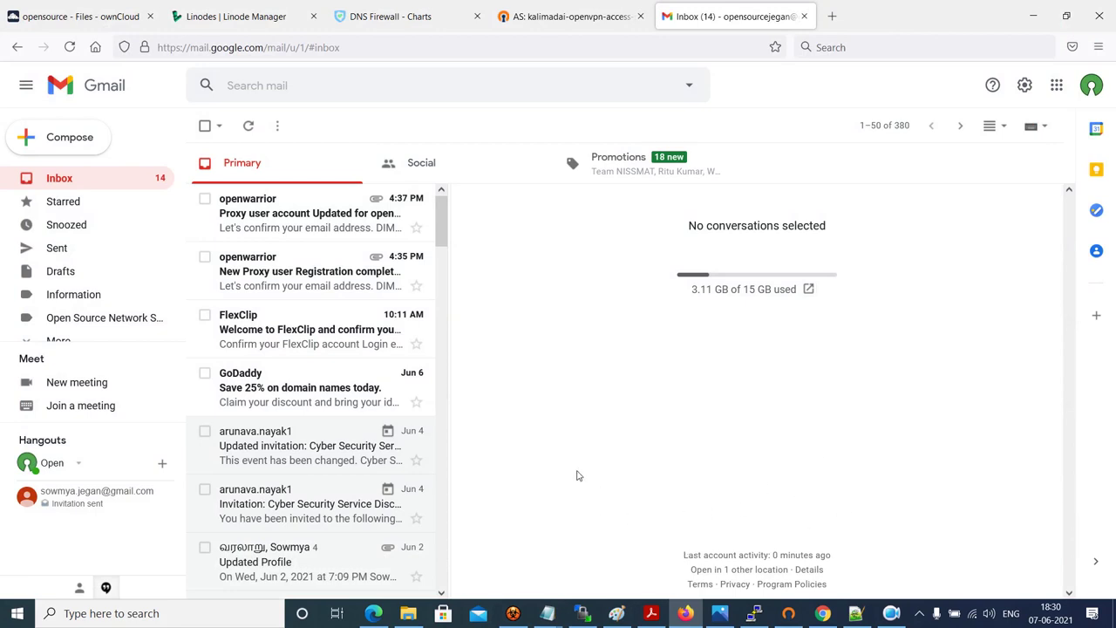
# - Replace the URL list with appviewx.com and submit it to urlblacklist.db, confirming the change
pyautogui.click(394, 19)
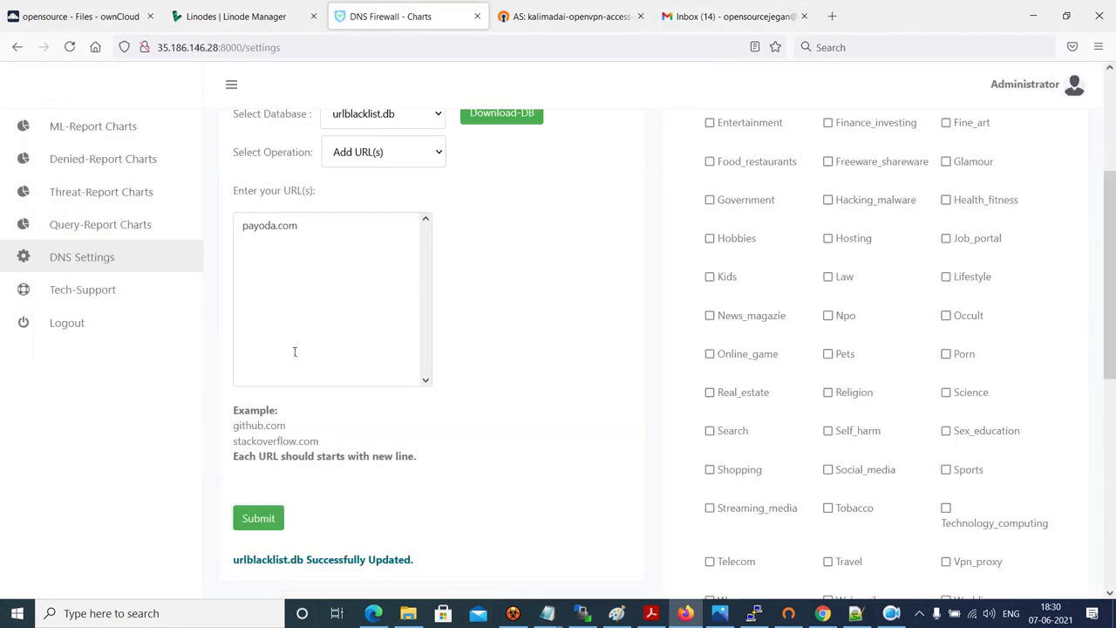
pyautogui.click(315, 233)
pyautogui.press('Return')
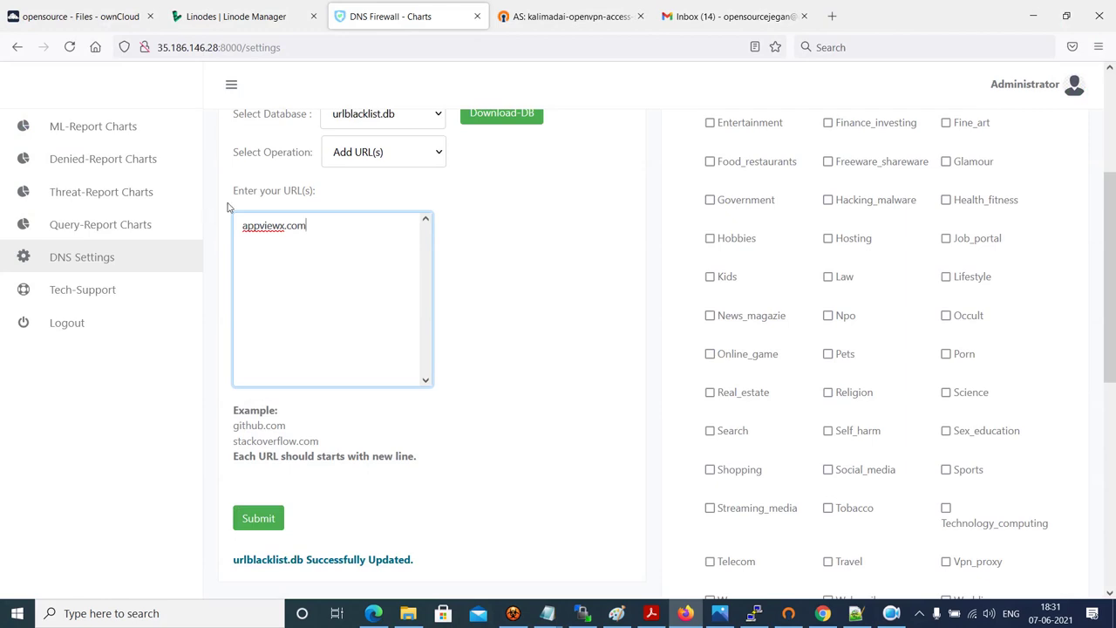
pyautogui.click(265, 519)
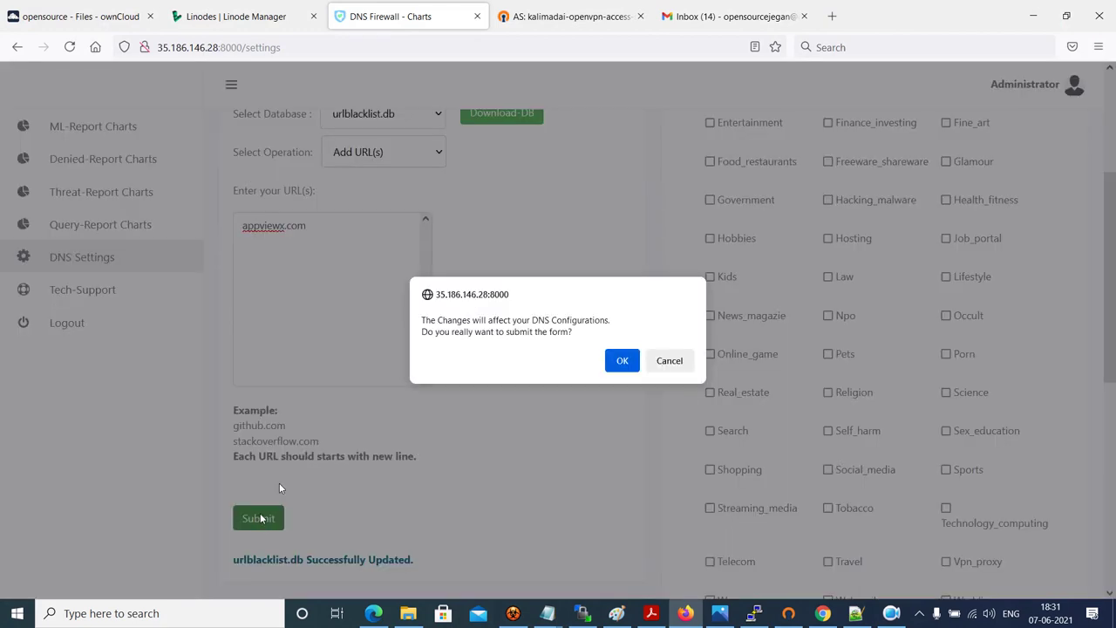
pyautogui.click(621, 363)
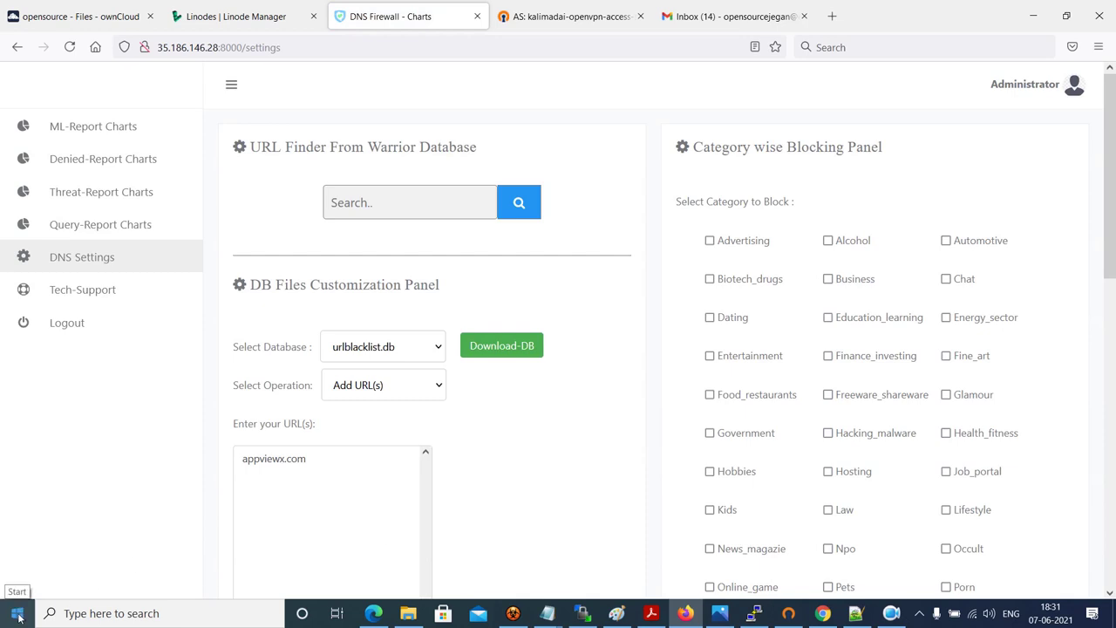
# - Launch cmd from the Run dialog and type nslookup appviewx.com
pyautogui.press('super+r')
pyautogui.press('Return')
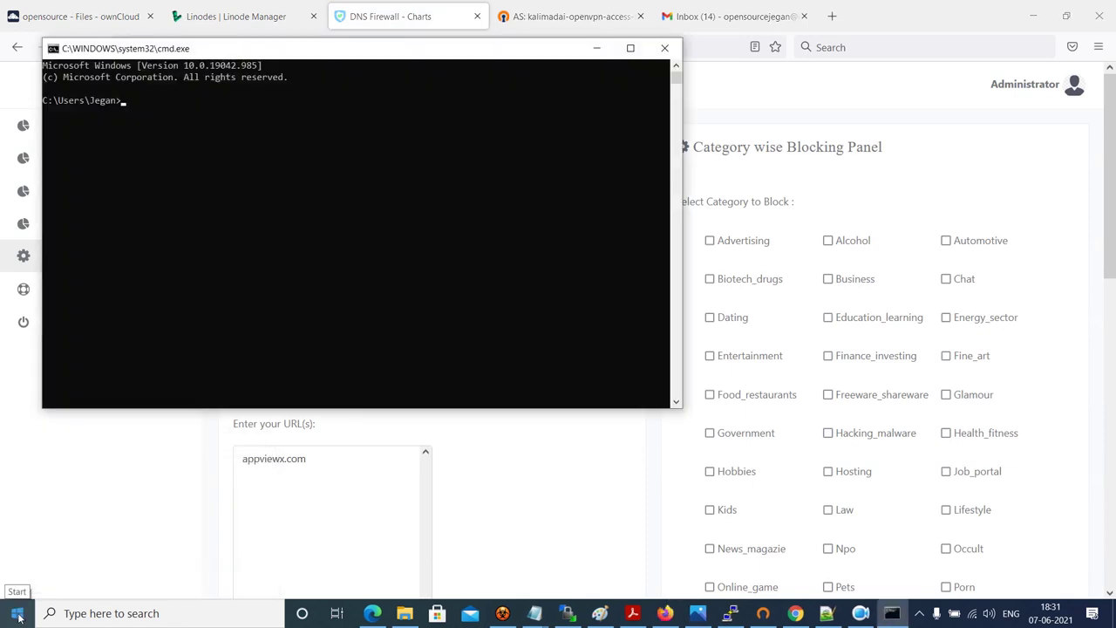
pyautogui.write('nslookup appvi')
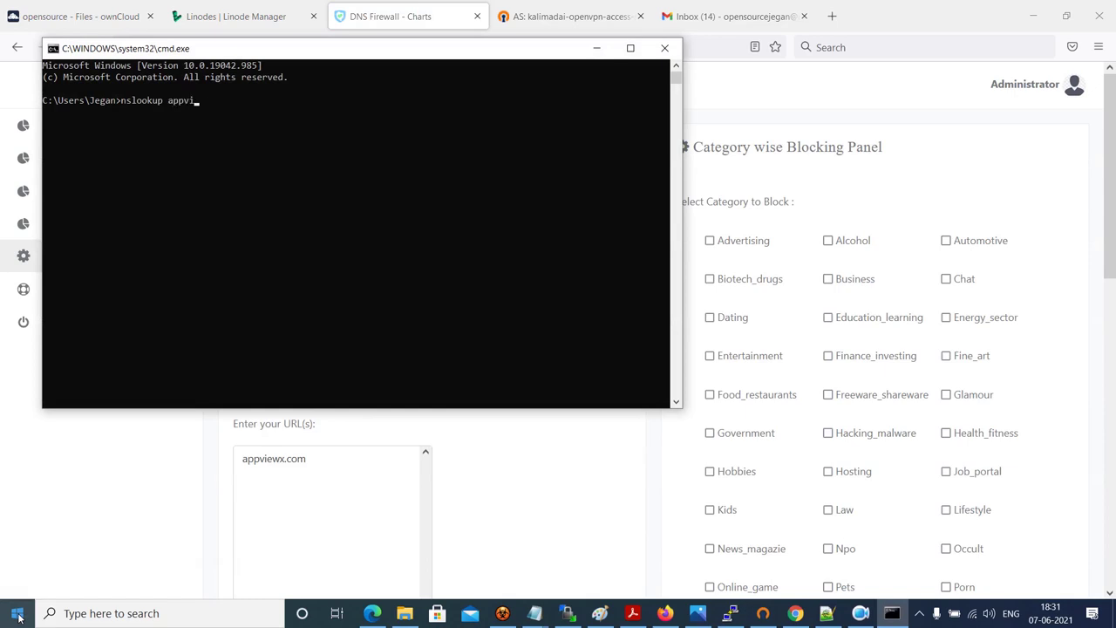
pyautogui.write('ewx.com')
# - Look up appviewx.com and payoda.com, both resolving to deny.jamadagny.com, then minimize the window
pyautogui.press('Return')
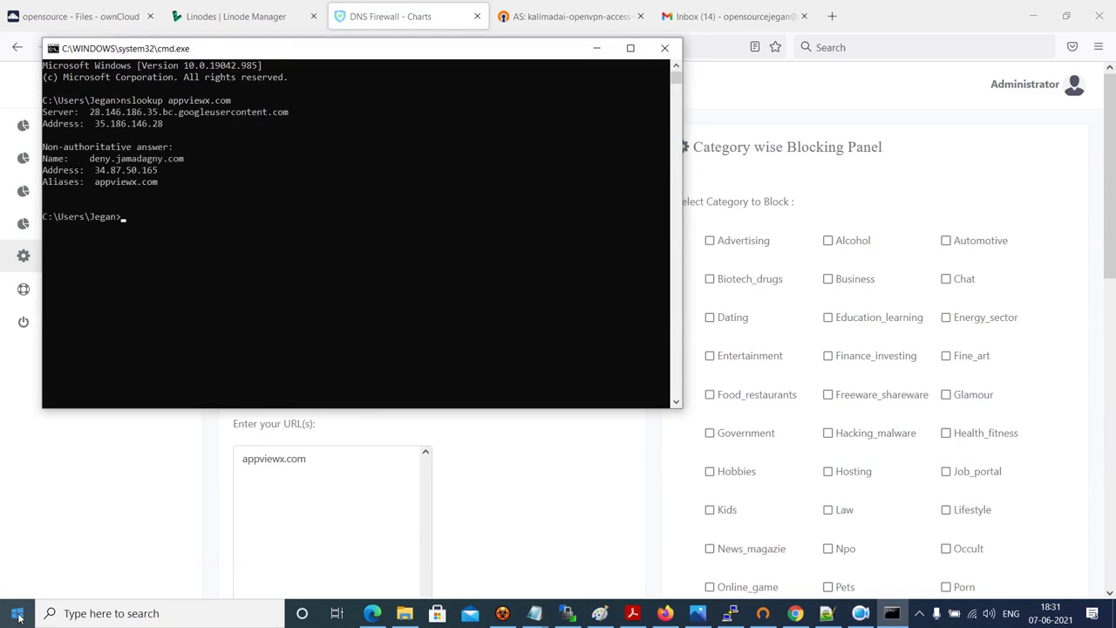
pyautogui.press('Up')
pyautogui.press('BackSpace')
pyautogui.press('BackSpace')
pyautogui.press('BackSpace')
pyautogui.press('BackSpace')
pyautogui.press('BackSpace')
pyautogui.press('BackSpace')
pyautogui.press('BackSpace')
pyautogui.press('BackSpace')
pyautogui.press('BackSpace')
pyautogui.press('BackSpace')
pyautogui.press('BackSpace')
pyautogui.press('BackSpace')
pyautogui.write('payoda.com')
pyautogui.press('Return')
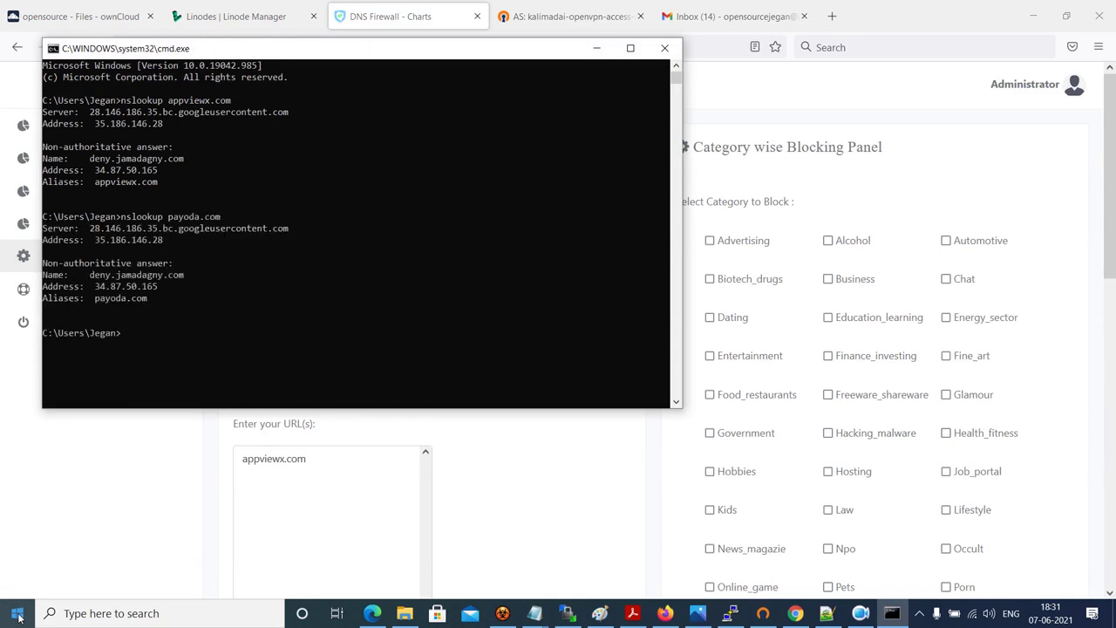
pyautogui.click(597, 48)
# - Load appviewx.com in a new Firefox tab, showing the Access Denied page
pyautogui.click(832, 15)
pyautogui.write('app')
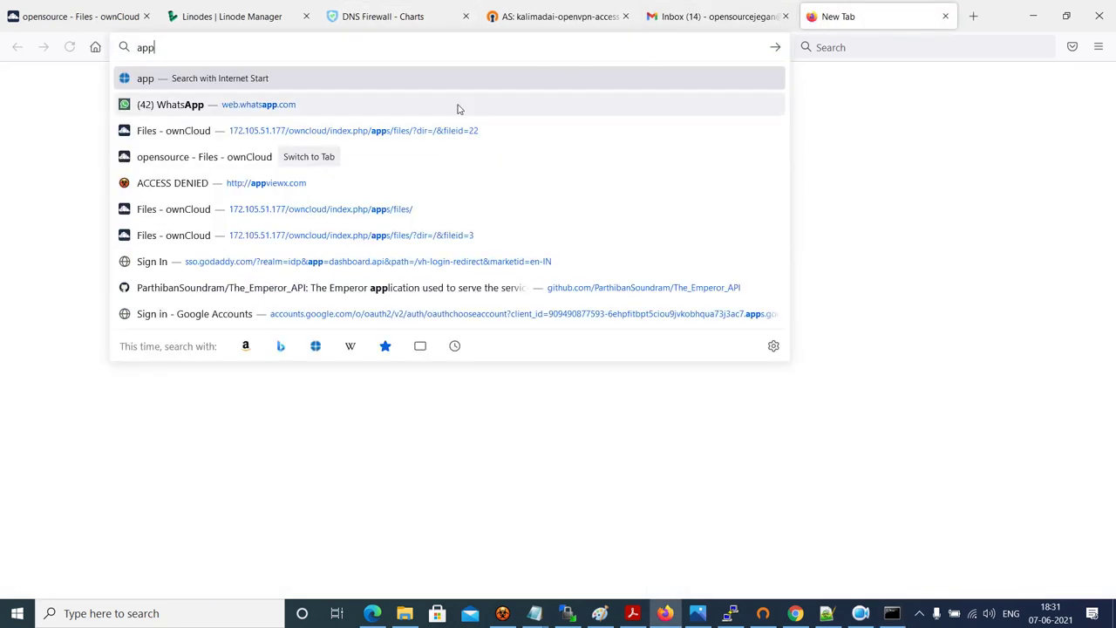
pyautogui.click(273, 183)
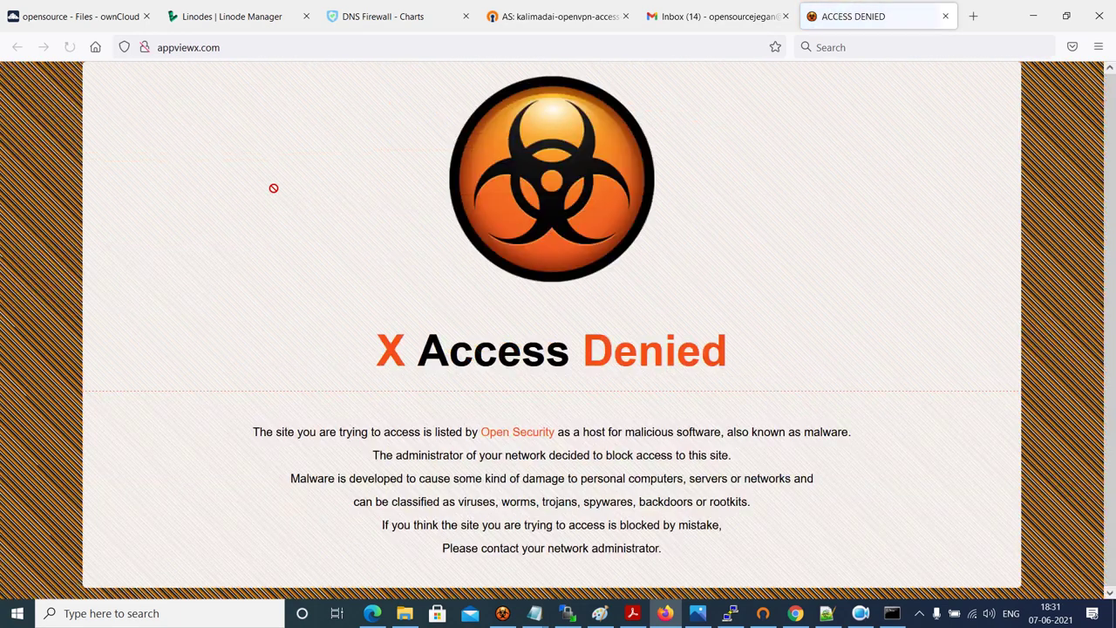
# - Open payoda.com in another new tab, then close that tab
pyautogui.click(975, 18)
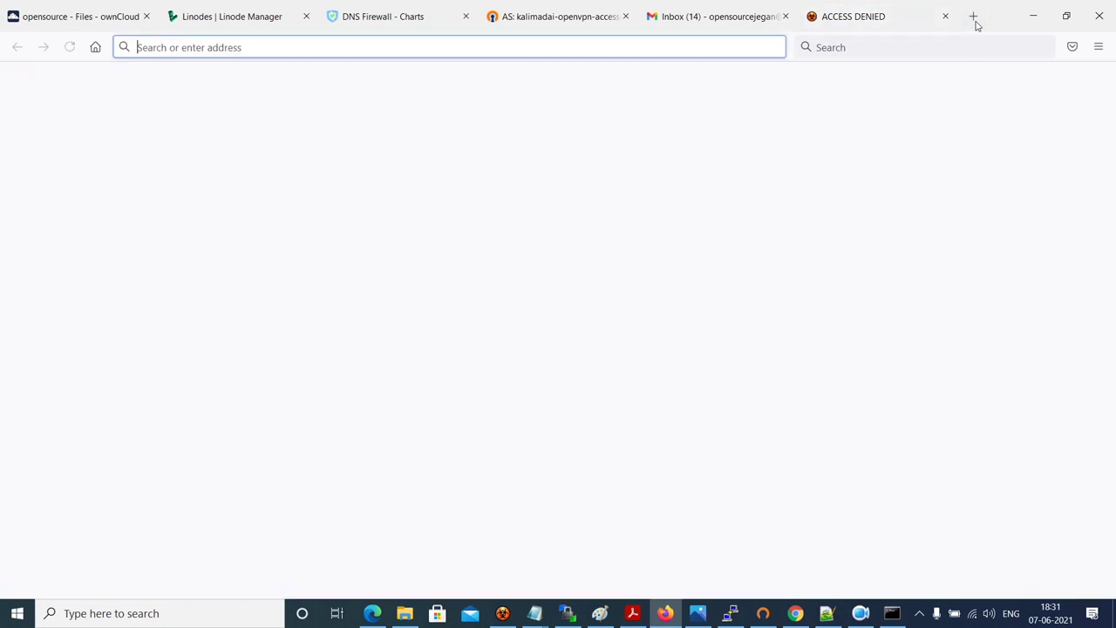
pyautogui.write('payoda.com/')
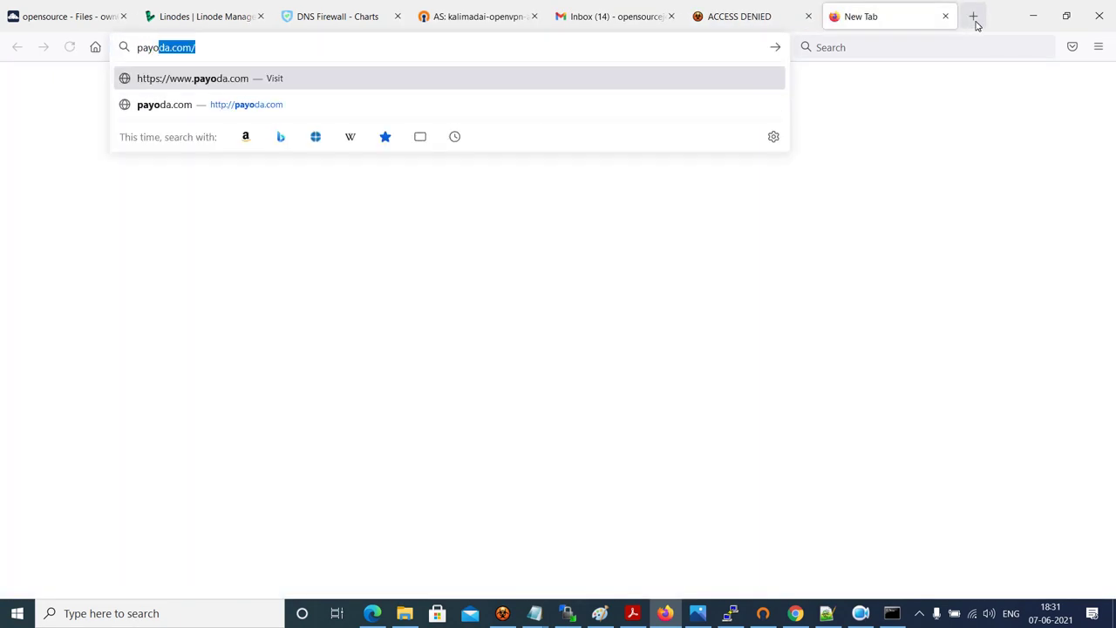
pyautogui.click(257, 104)
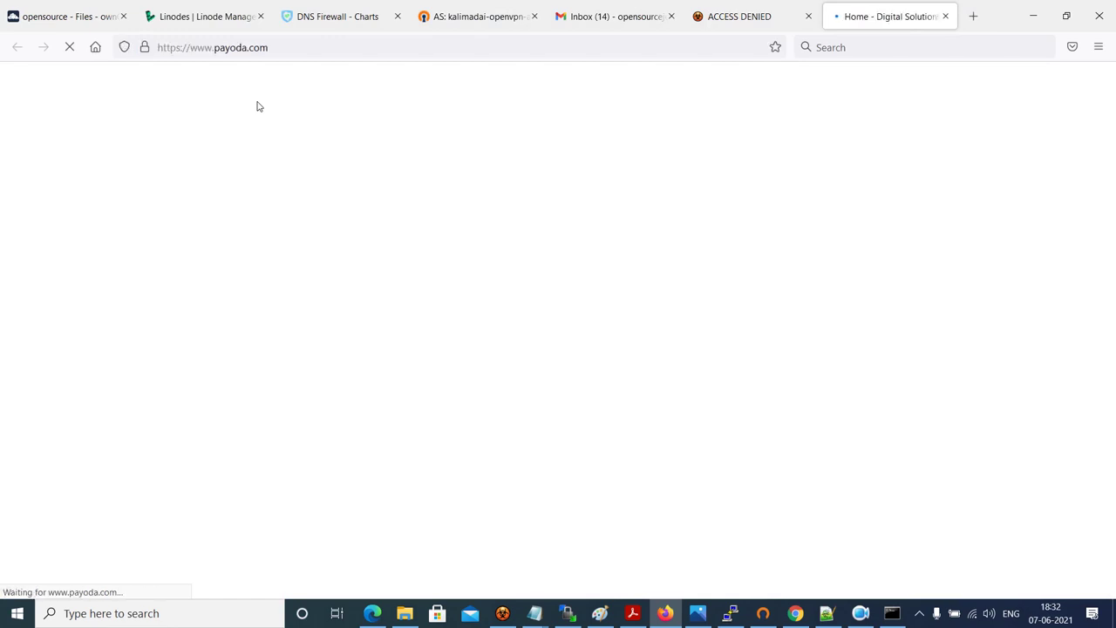
pyautogui.click(946, 15)
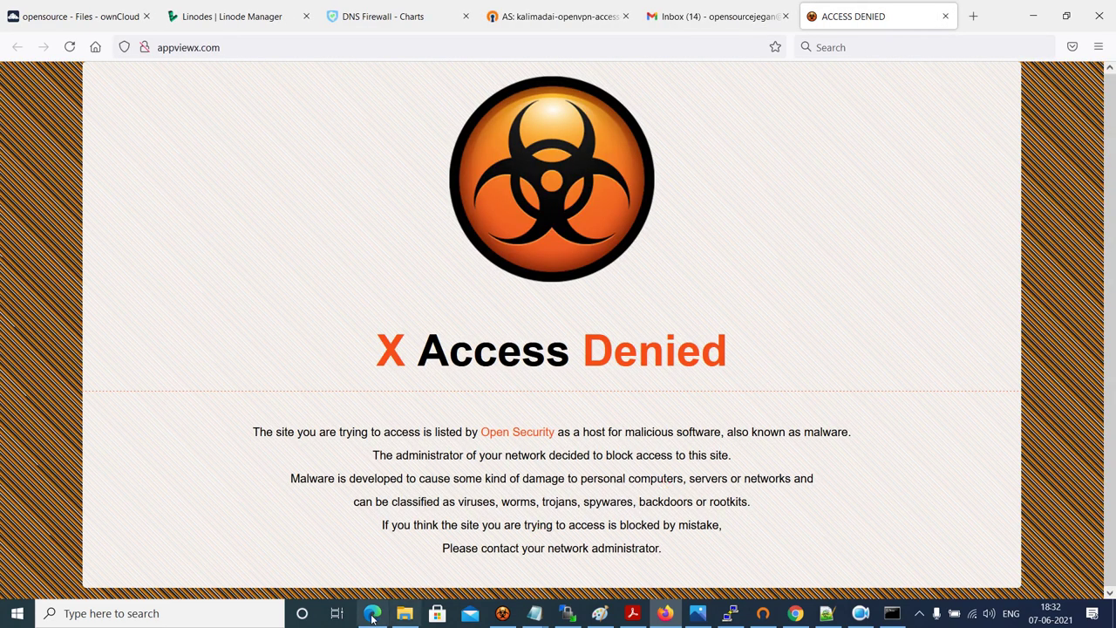
pyautogui.click(796, 614)
# - Replace the IP address in Chrome's address bar with payoda.com and load it
pyautogui.click(273, 40)
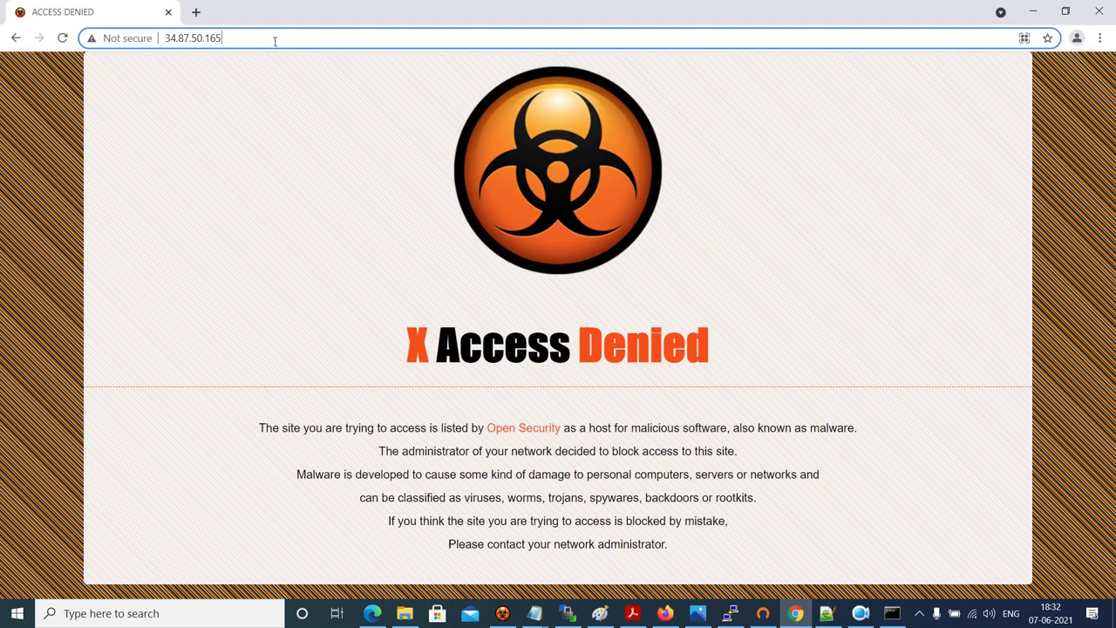
pyautogui.press('BackSpace')
pyautogui.press('BackSpace')
pyautogui.press('BackSpace')
pyautogui.press('BackSpace')
pyautogui.press('BackSpace')
pyautogui.press('BackSpace')
pyautogui.press('BackSpace')
pyautogui.press('BackSpace')
pyautogui.press('BackSpace')
pyautogui.press('BackSpace')
pyautogui.press('BackSpace')
pyautogui.press('BackSpace')
pyautogui.write('p')
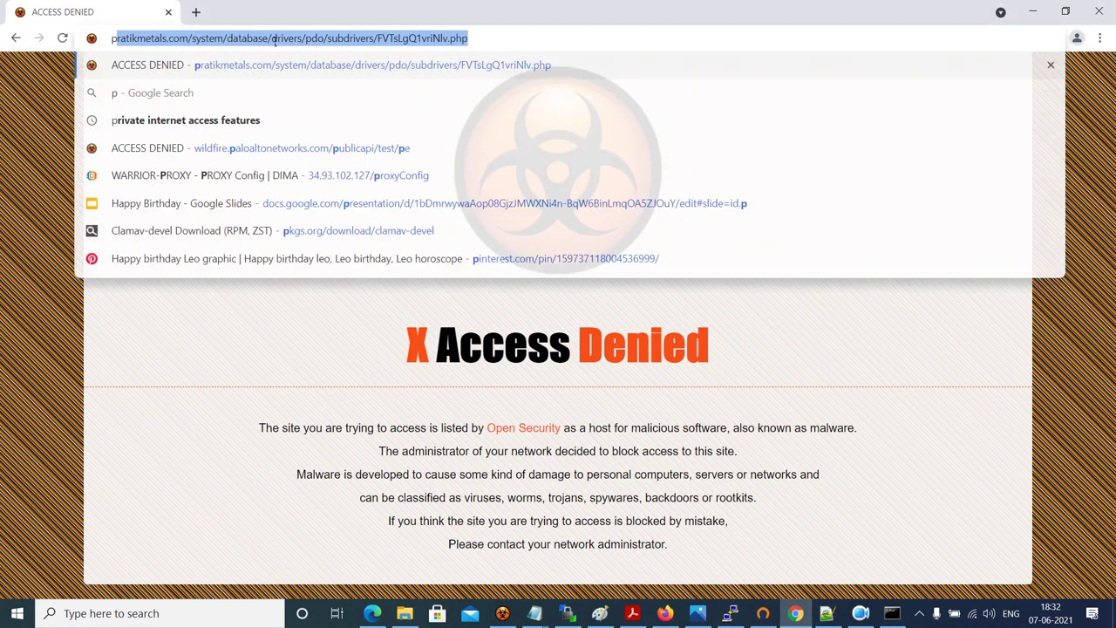
pyautogui.write('ayoda.com')
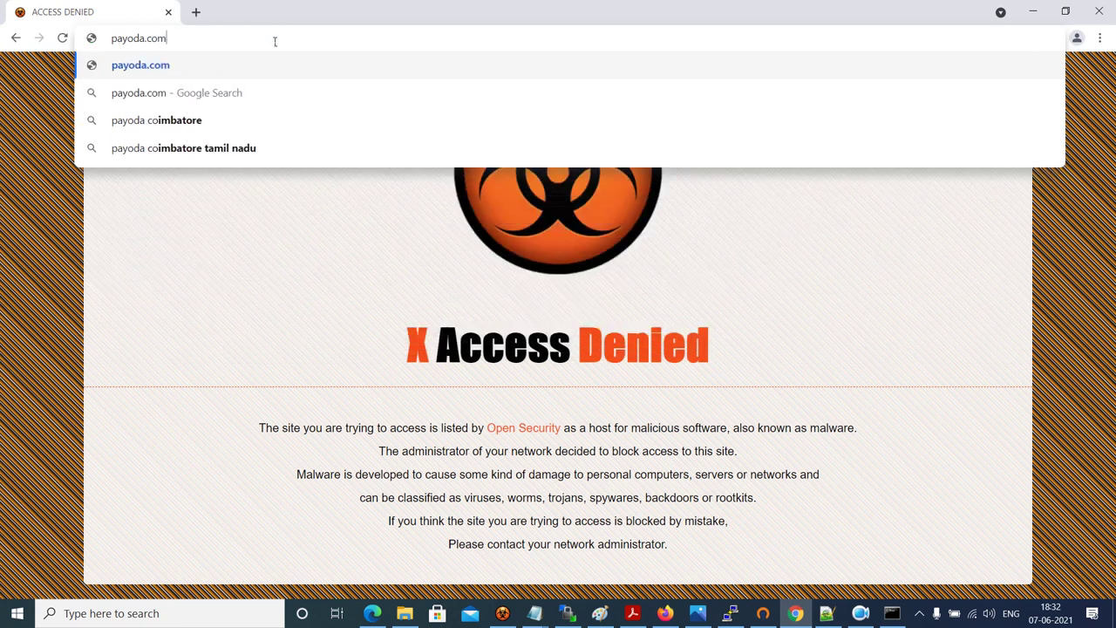
pyautogui.press('Return')
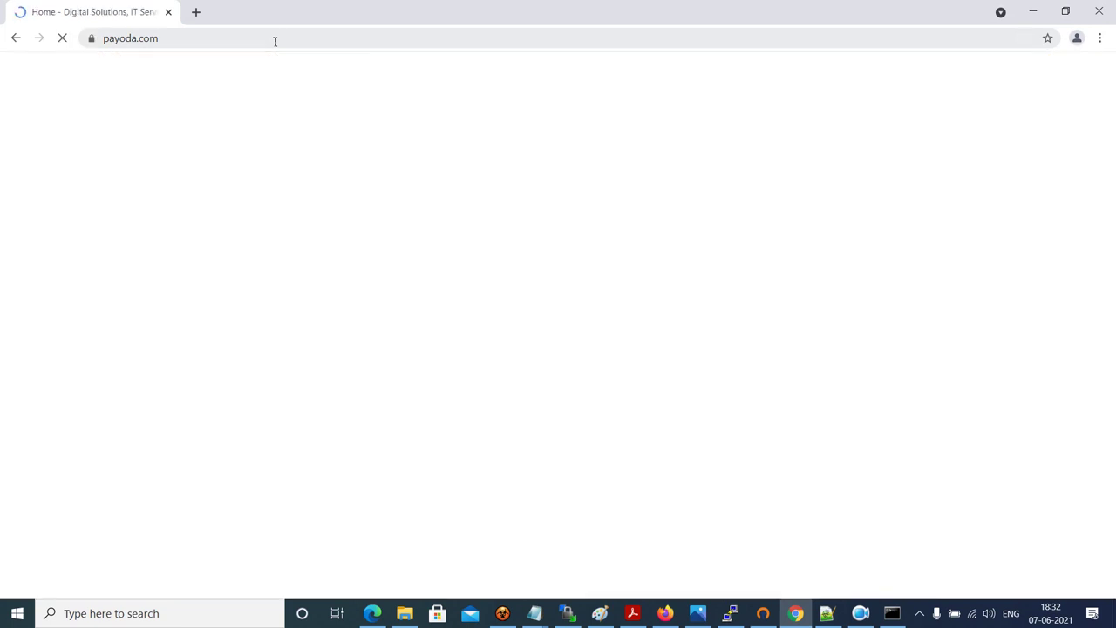
# - Load appviewx.com in a new Chrome tab, which shows the Access Denied page
pyautogui.click(195, 11)
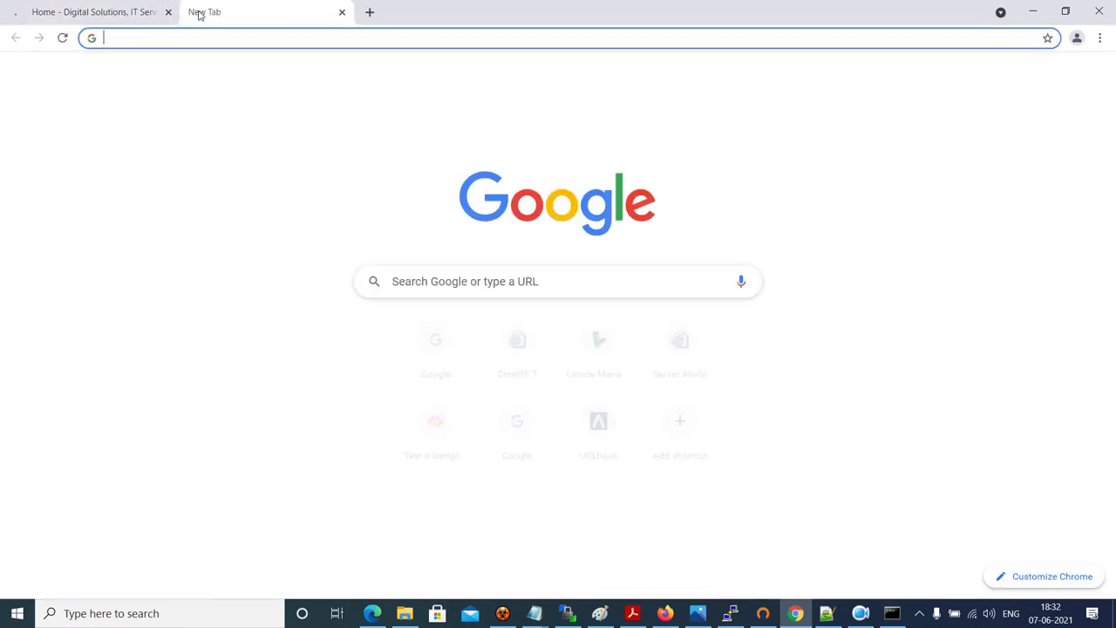
pyautogui.write('appvi')
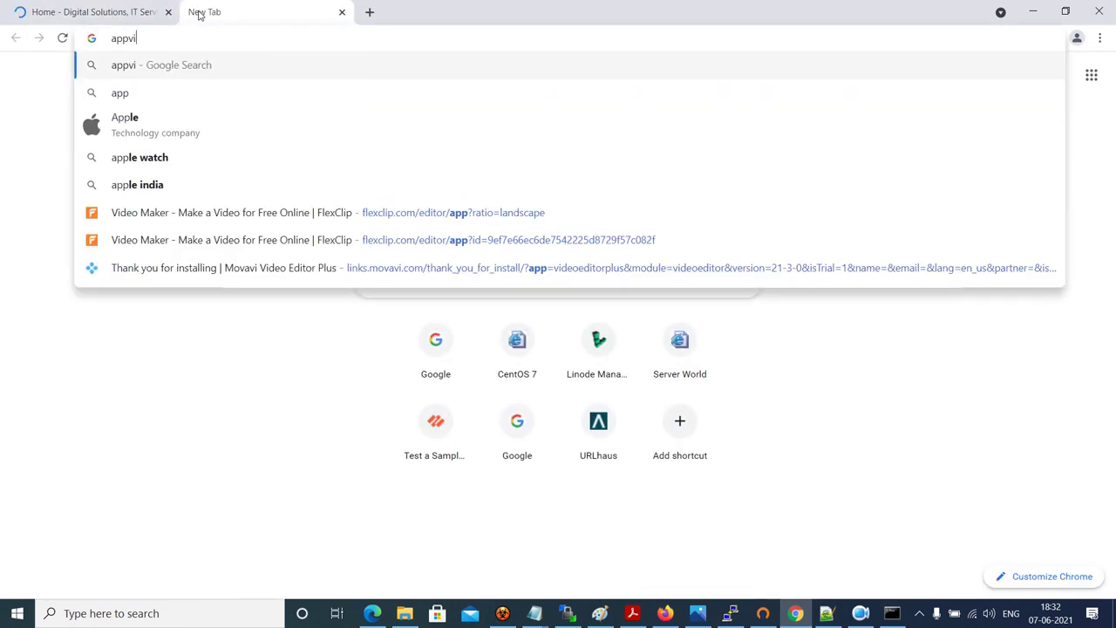
pyautogui.write('ewx.com')
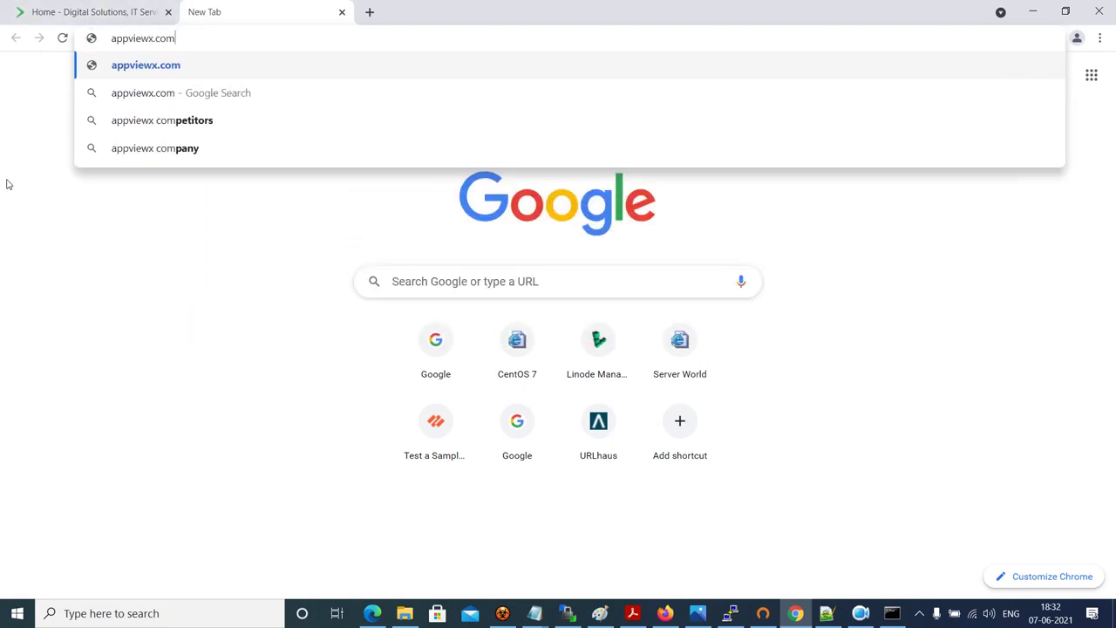
pyautogui.press('Return')
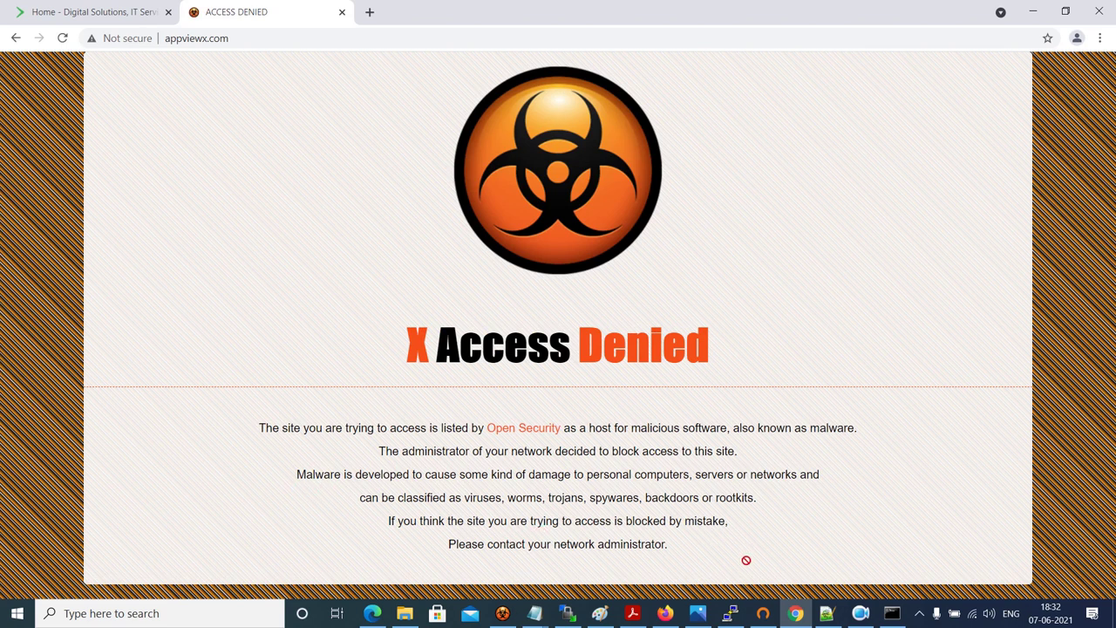
pyautogui.click(665, 613)
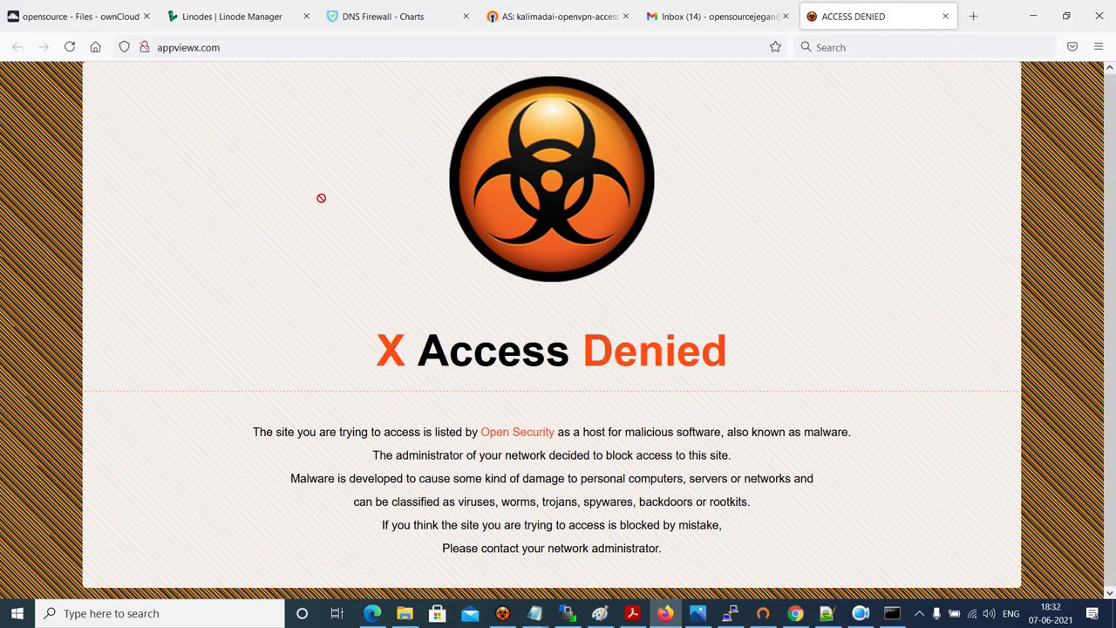
# - Search URL Finder for payoda, then payoda.com, which is found Available in blacklist.db
pyautogui.click(366, 15)
pyautogui.click(364, 207)
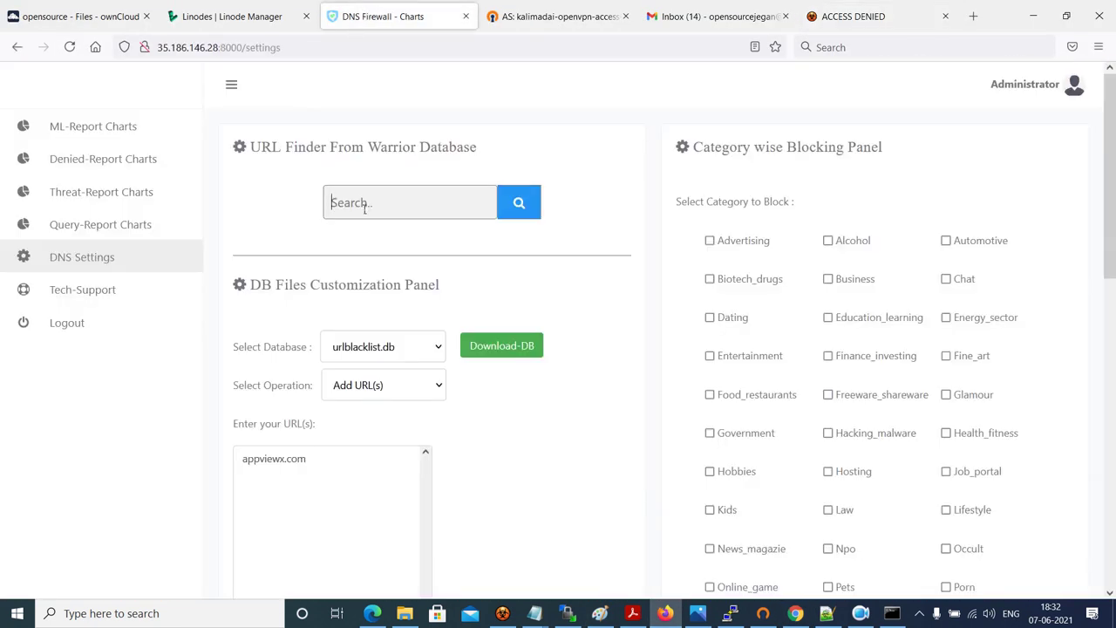
pyautogui.write('payoda')
pyautogui.click(518, 207)
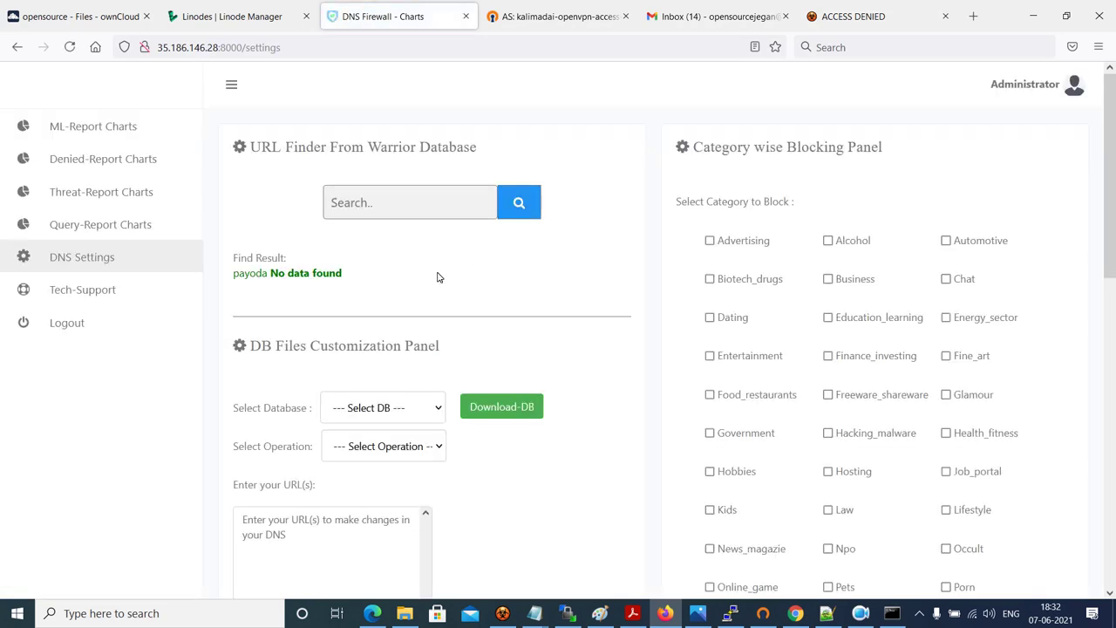
pyautogui.click(416, 211)
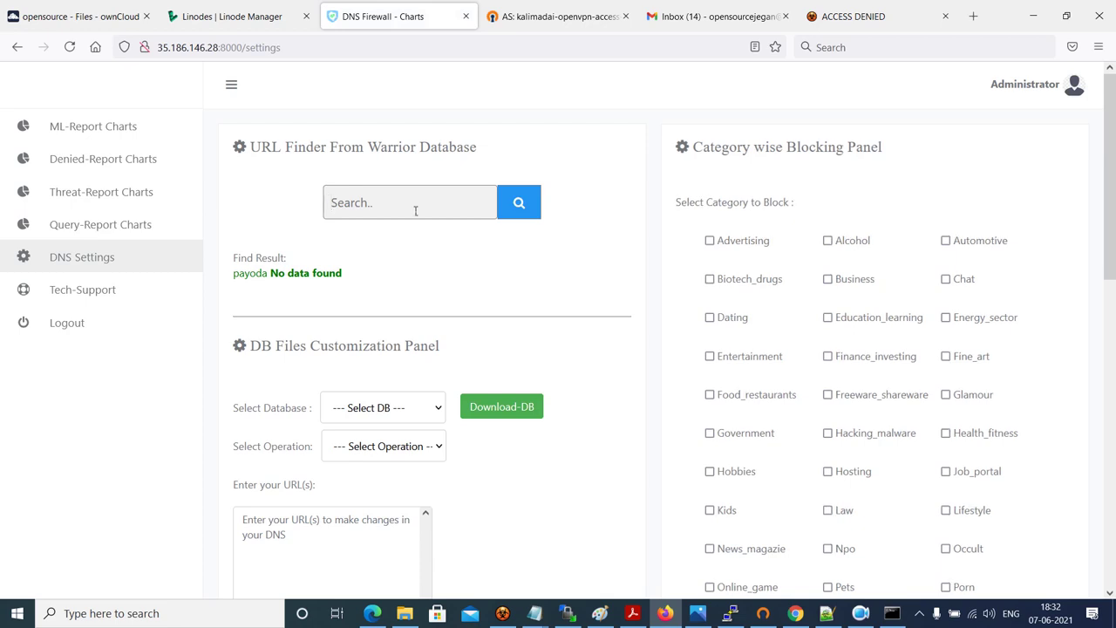
pyautogui.write('payoda')
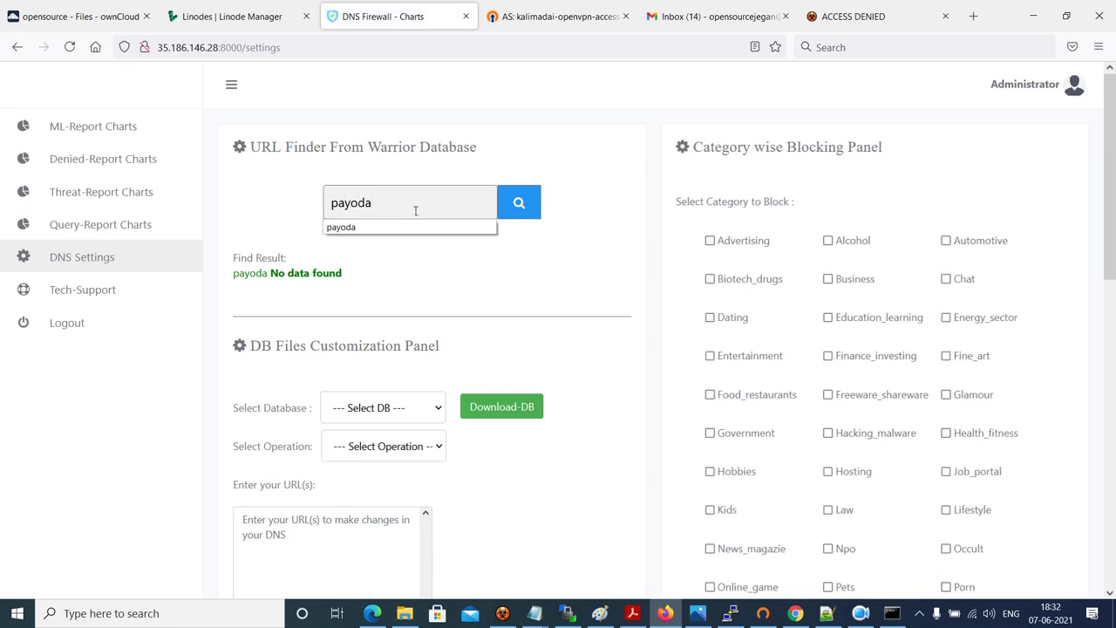
pyautogui.write('.com')
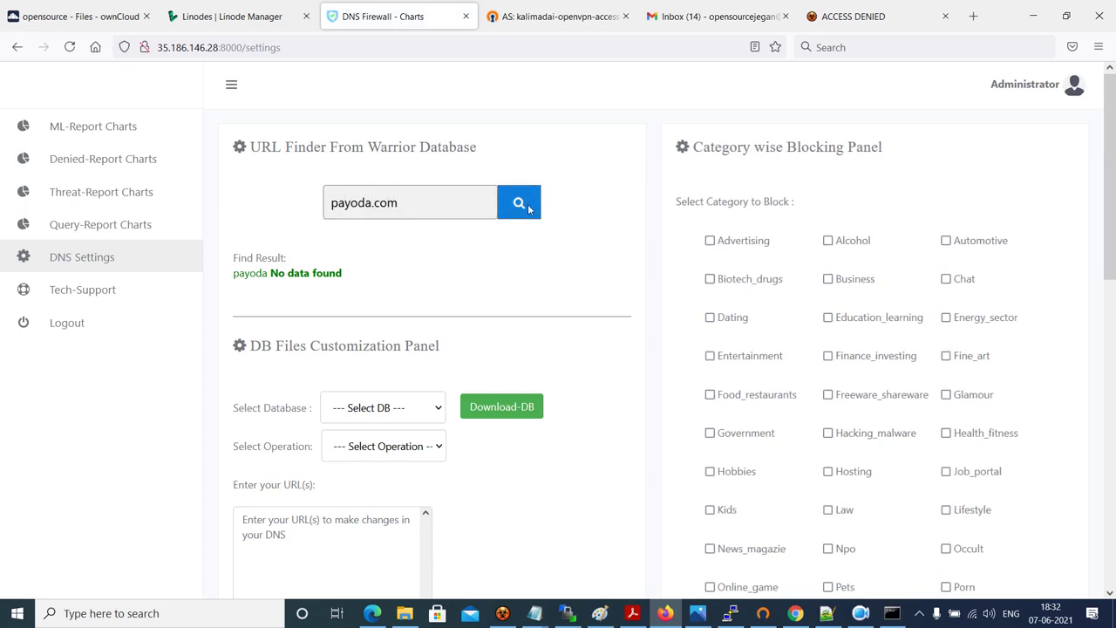
pyautogui.click(528, 204)
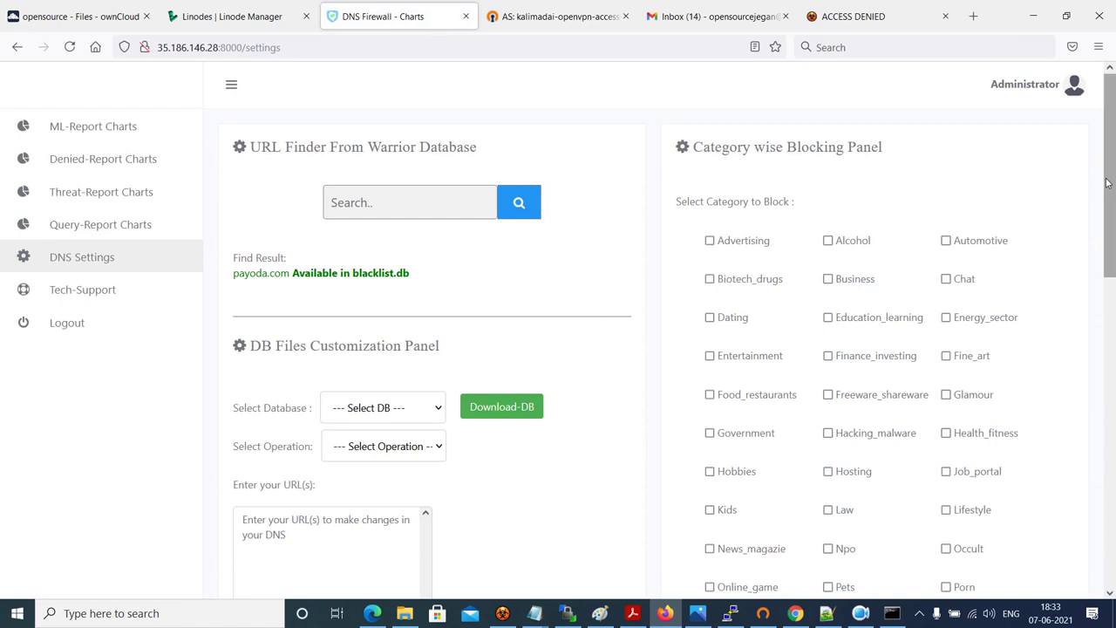
pyautogui.moveTo(1108, 183)
pyautogui.mouseDown()
pyautogui.moveTo(1112, 320)
pyautogui.moveTo(1114, 167)
pyautogui.mouseUp()
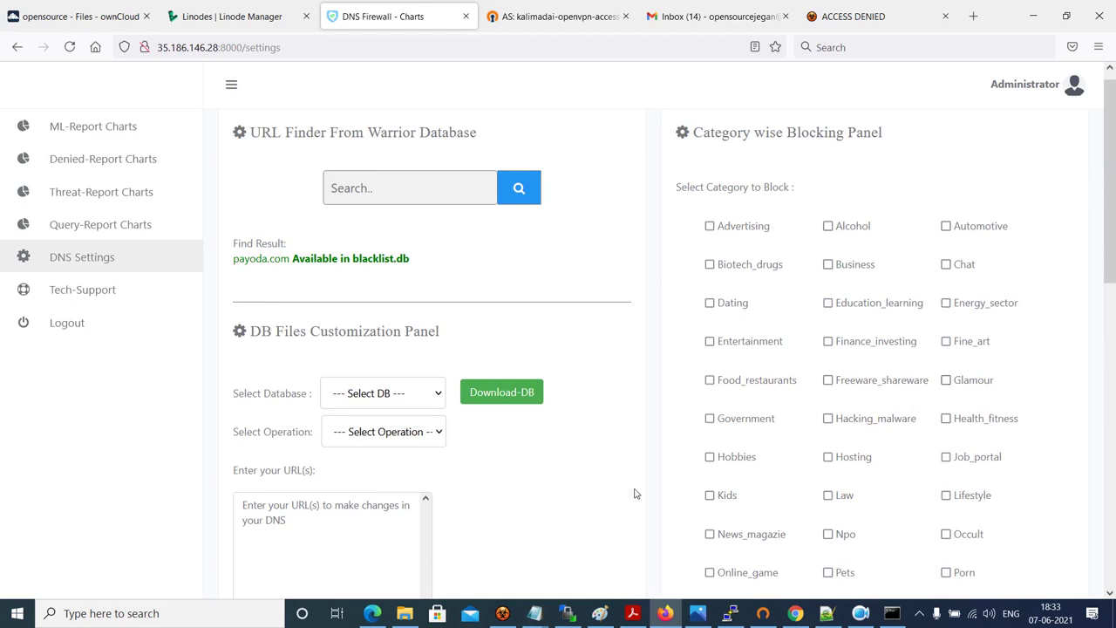
pyautogui.click(375, 615)
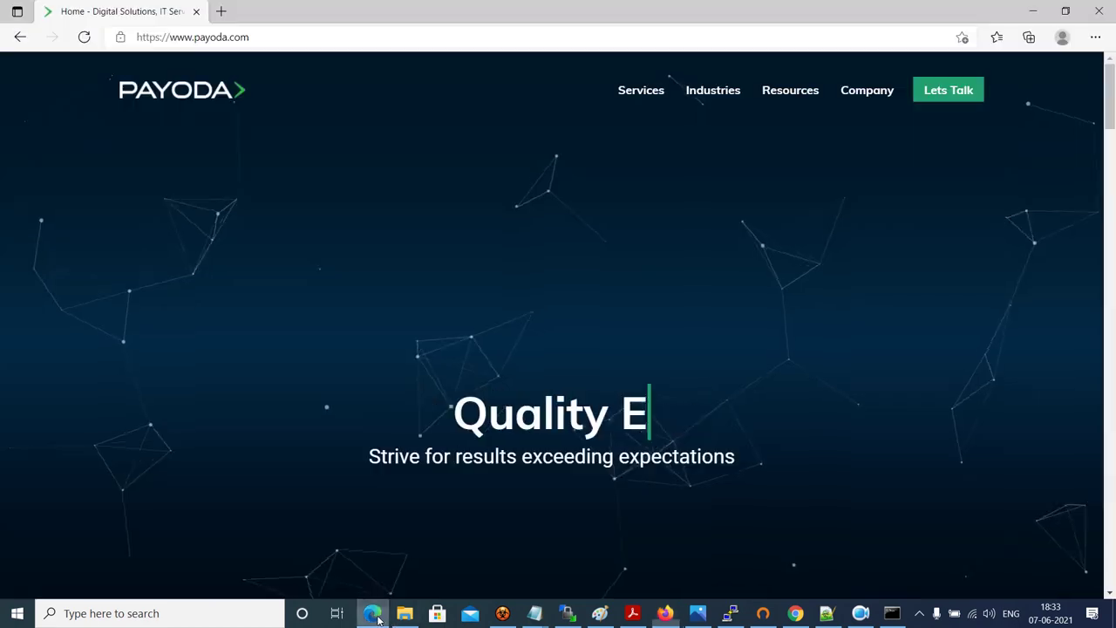
# - Reload payoda.com in Edge and bring the PuTTY server log terminal forward
pyautogui.click(84, 37)
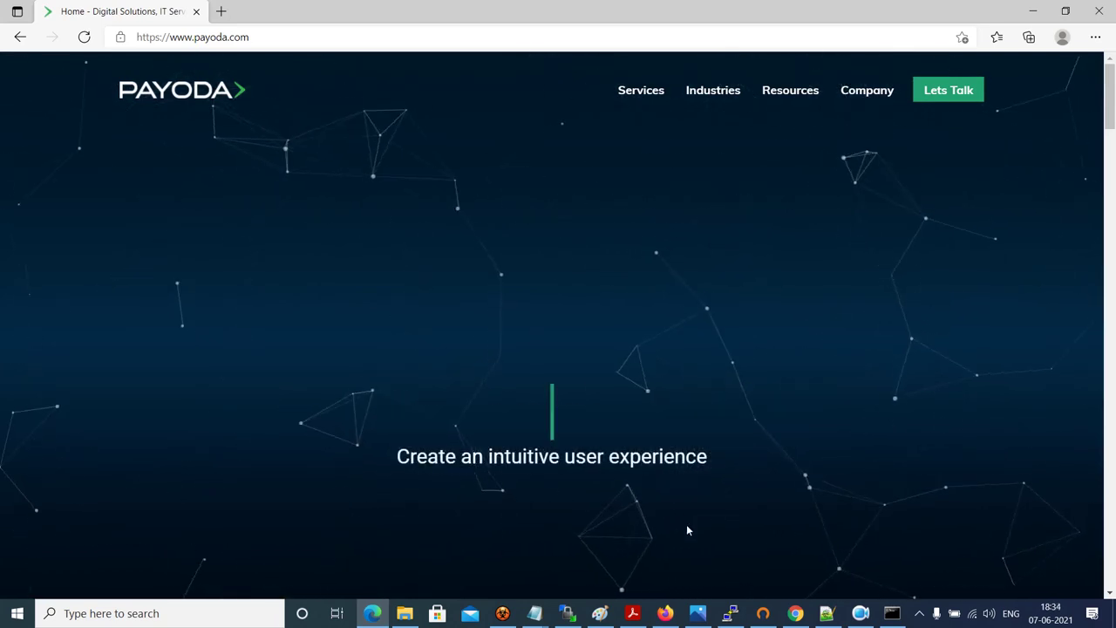
pyautogui.click(731, 613)
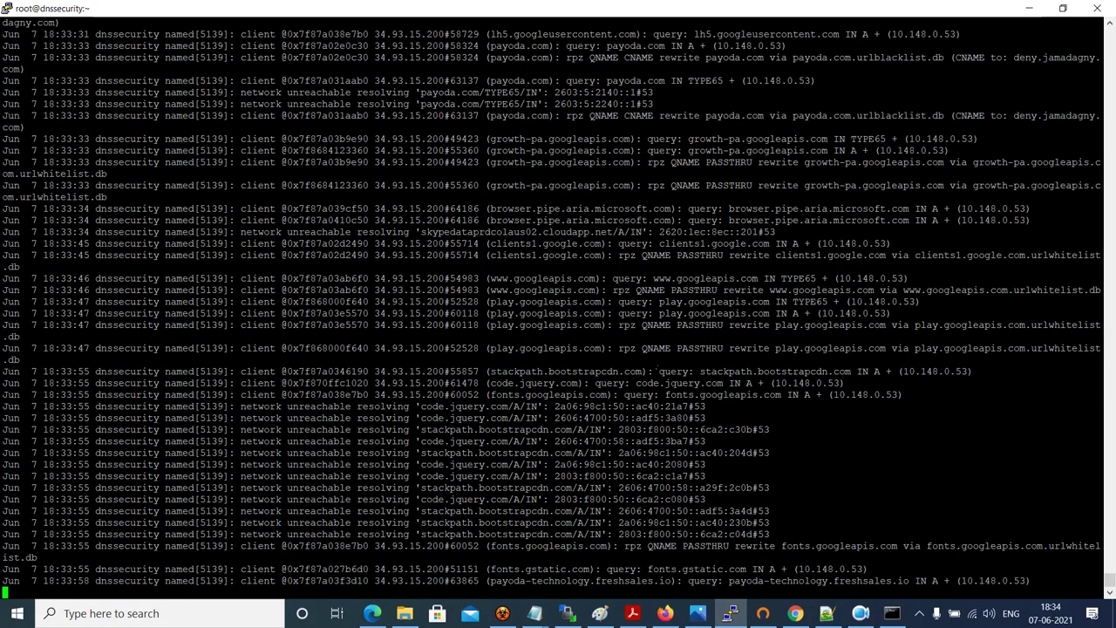
# - Restart the server log follow, filtered with grep payoda.com
pyautogui.press('Return')
pyautogui.press('Return')
pyautogui.press('Return')
pyautogui.press('Return')
pyautogui.press('Return')
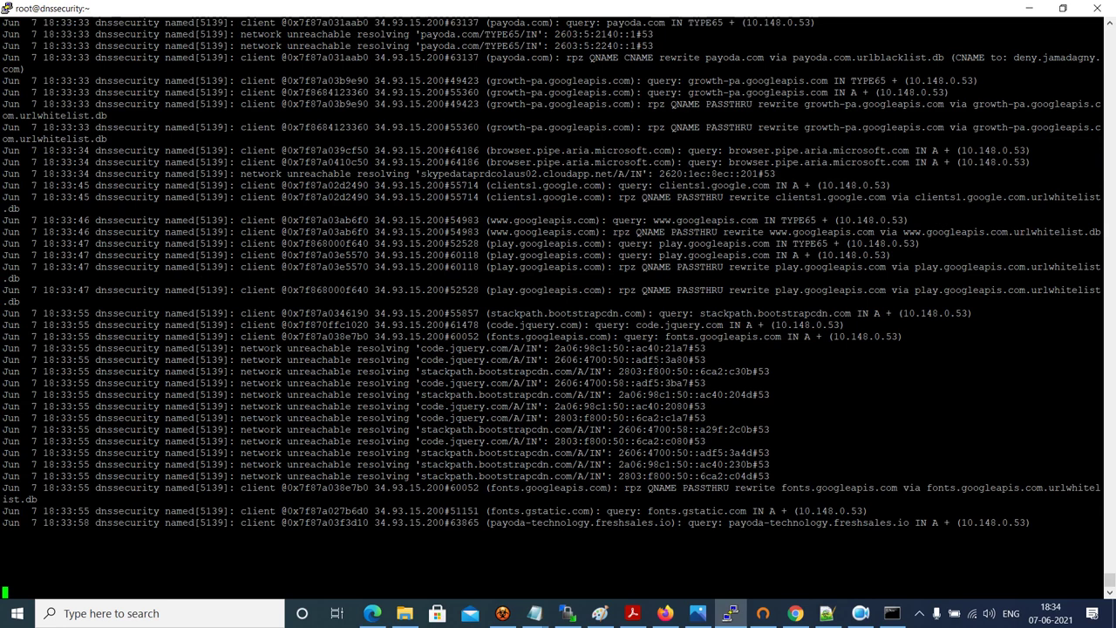
pyautogui.hotkey('ctrl', 'c')
pyautogui.press('Up')
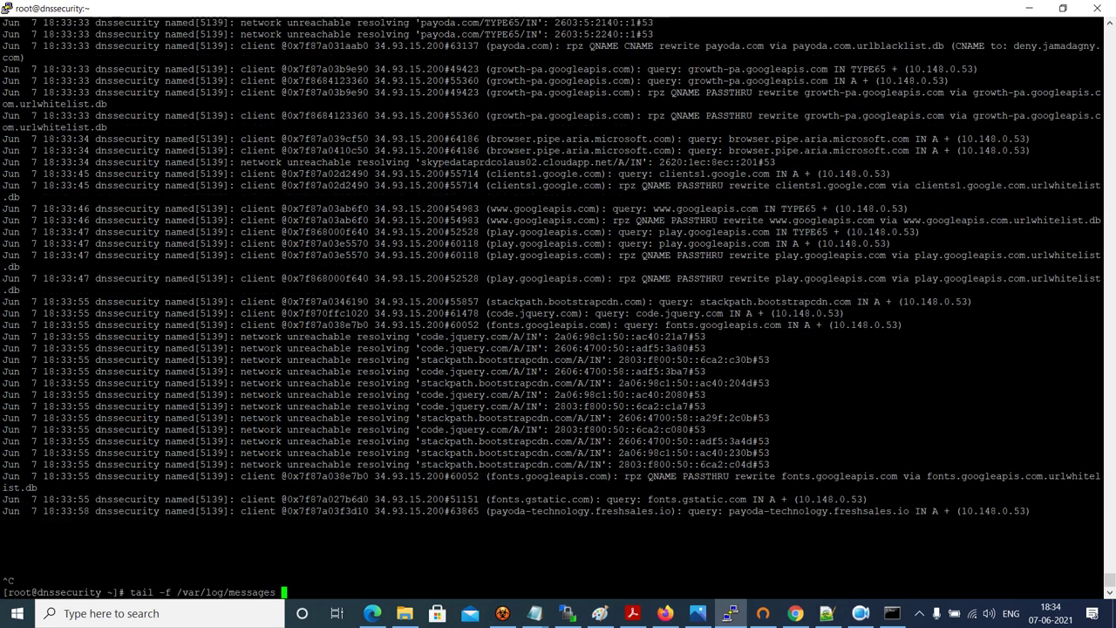
pyautogui.write('| grep payoda.com')
pyautogui.press('Return')
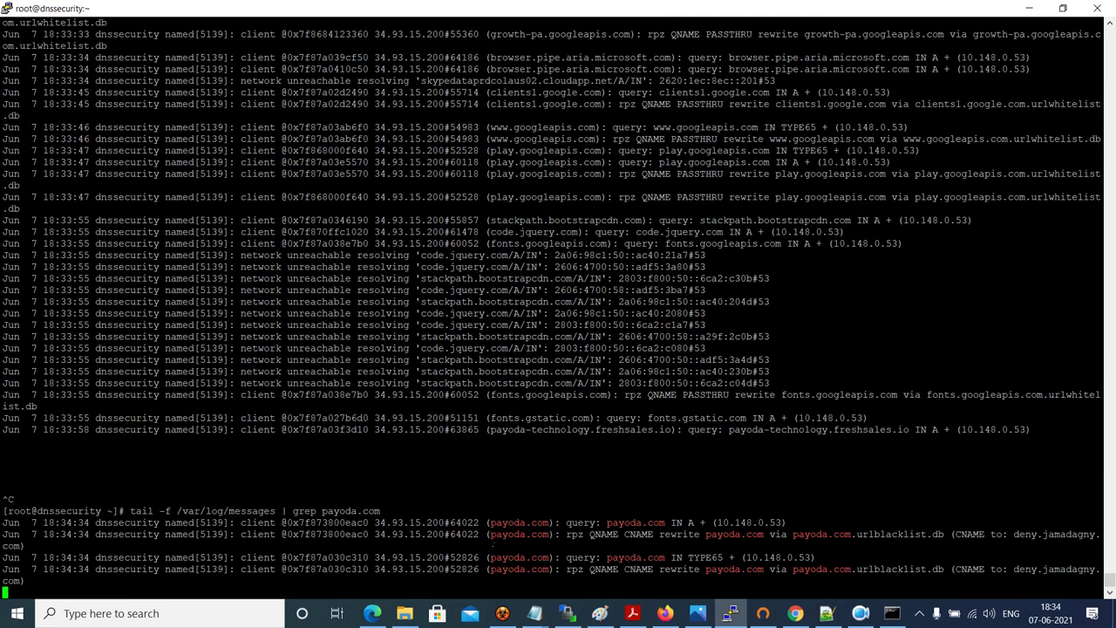
# - Highlight the payoda.com rewrite line and its nslookup result, then stop the follow
pyautogui.moveTo(485, 534); pyautogui.dragTo(1092, 539)
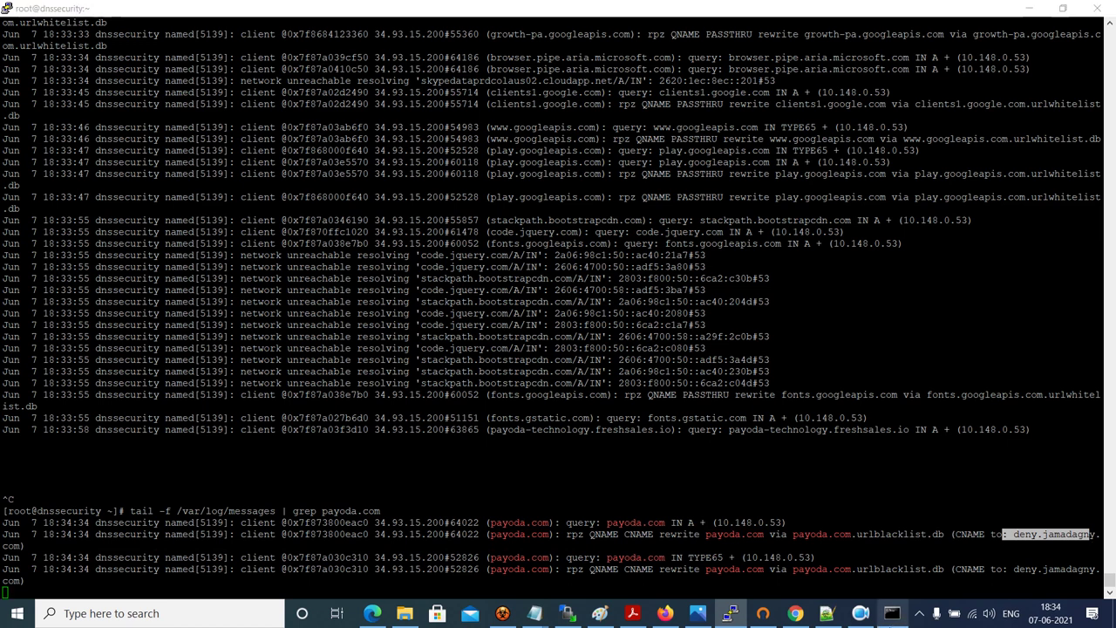
pyautogui.click(892, 613)
pyautogui.moveTo(170, 293); pyautogui.dragTo(75, 204)
pyautogui.click(596, 50)
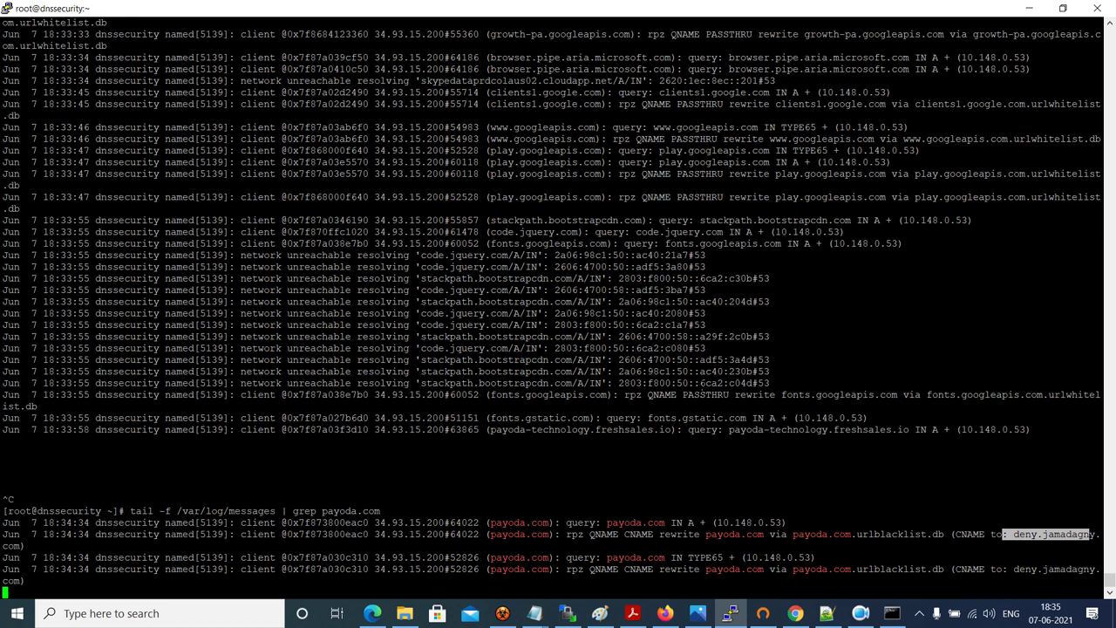
pyautogui.hotkey('ctrl', 'c')
pyautogui.press('Up')
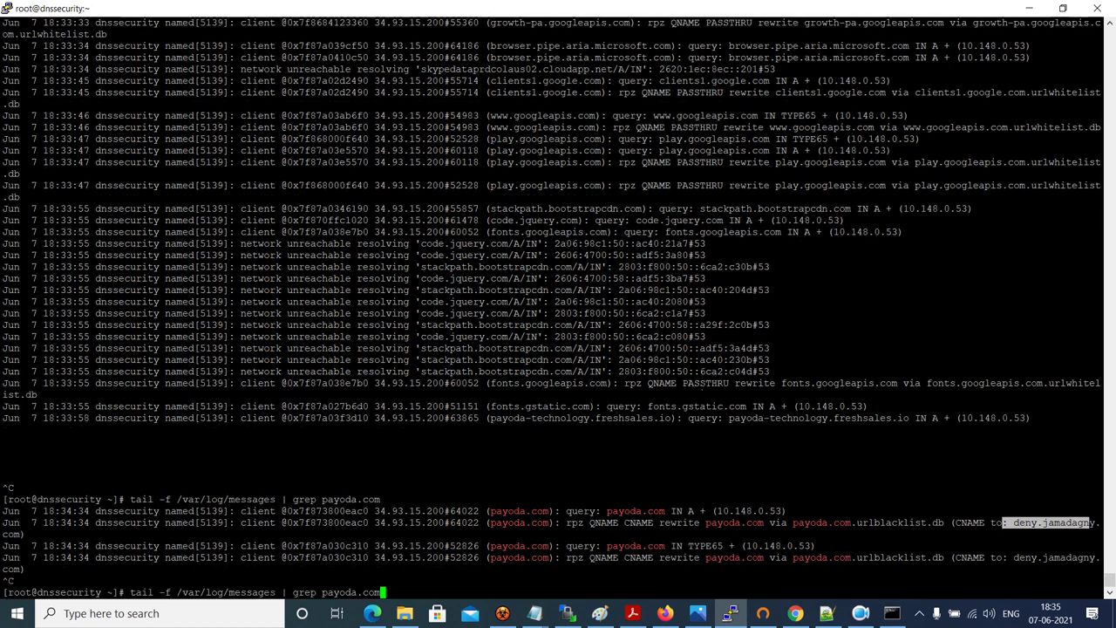
# - Follow the log filtered for appviewx.com instead of payoda.com, then stop it
pyautogui.press('BackSpace')
pyautogui.press('BackSpace')
pyautogui.press('BackSpace')
pyautogui.press('BackSpace')
pyautogui.press('BackSpace')
pyautogui.press('BackSpace')
pyautogui.press('BackSpace')
pyautogui.press('BackSpace')
pyautogui.press('BackSpace')
pyautogui.press('BackSpace')
pyautogui.write('appviewx.com')
pyautogui.press('Return')
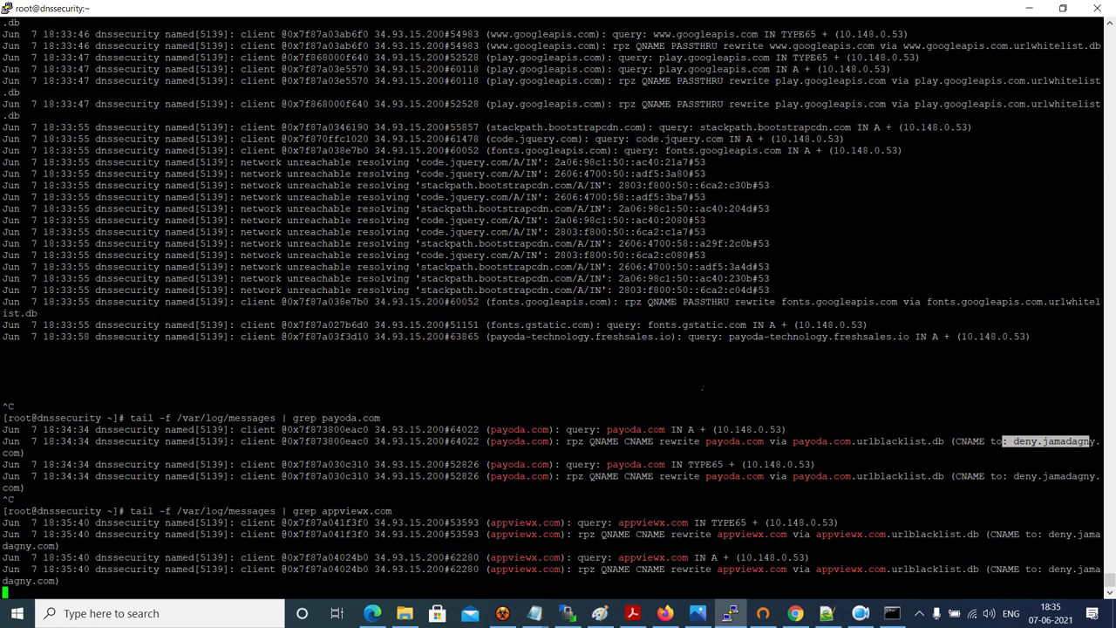
pyautogui.hotkey('ctrl', 'c')
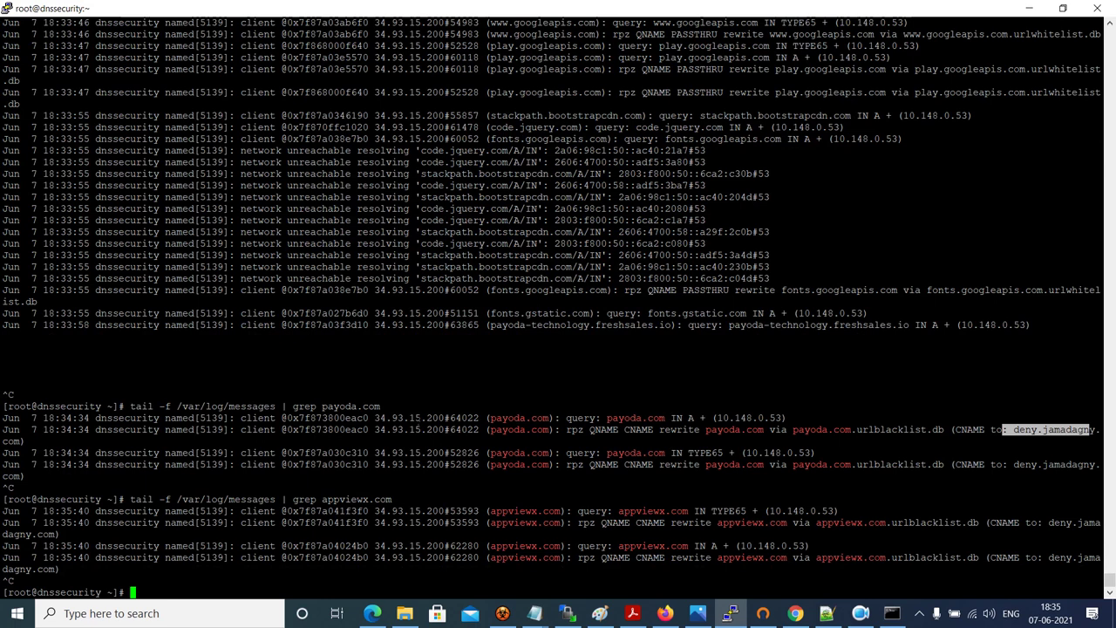
# - Highlight the urlblacklist.db rewrite lines for payoda.com and appviewx.com in the log
pyautogui.moveTo(410, 417); pyautogui.dragTo(552, 465)
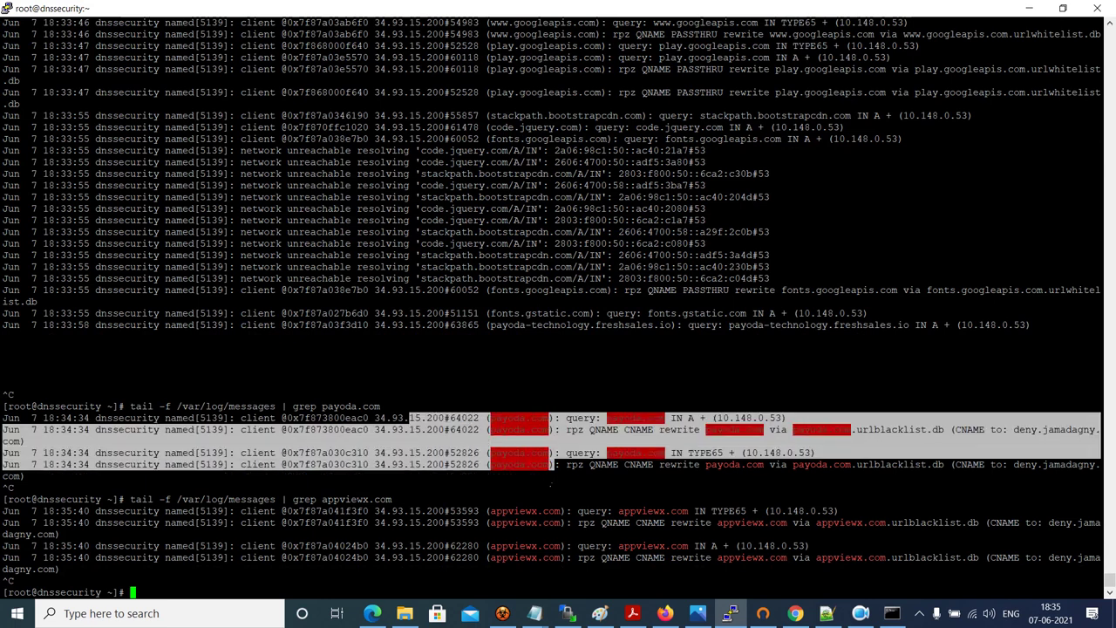
pyautogui.moveTo(485, 511); pyautogui.dragTo(579, 558)
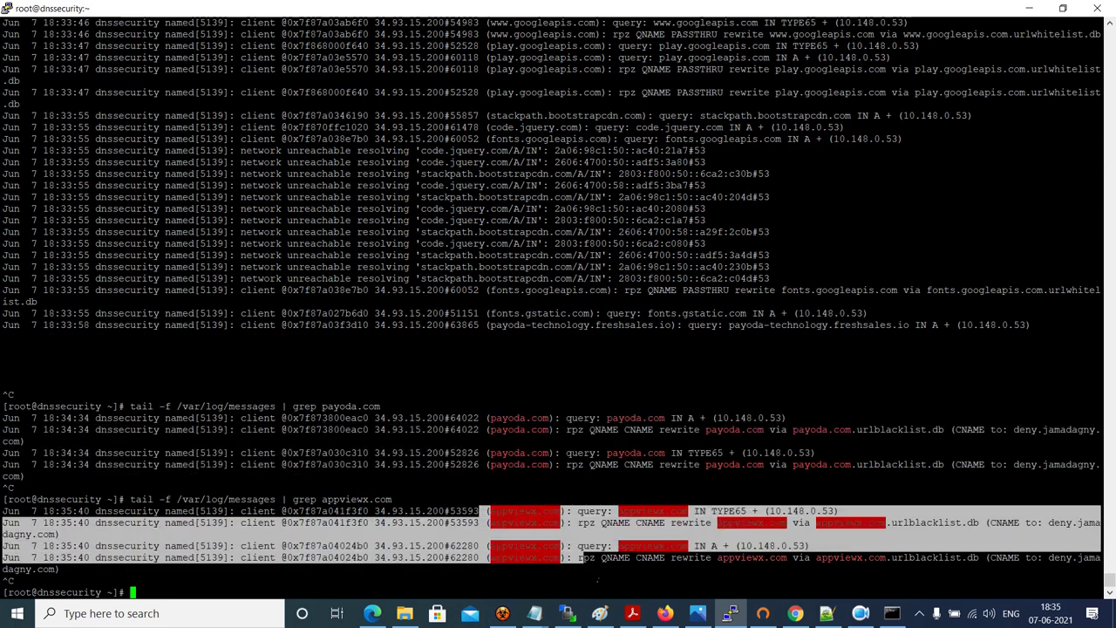
pyautogui.click(598, 580)
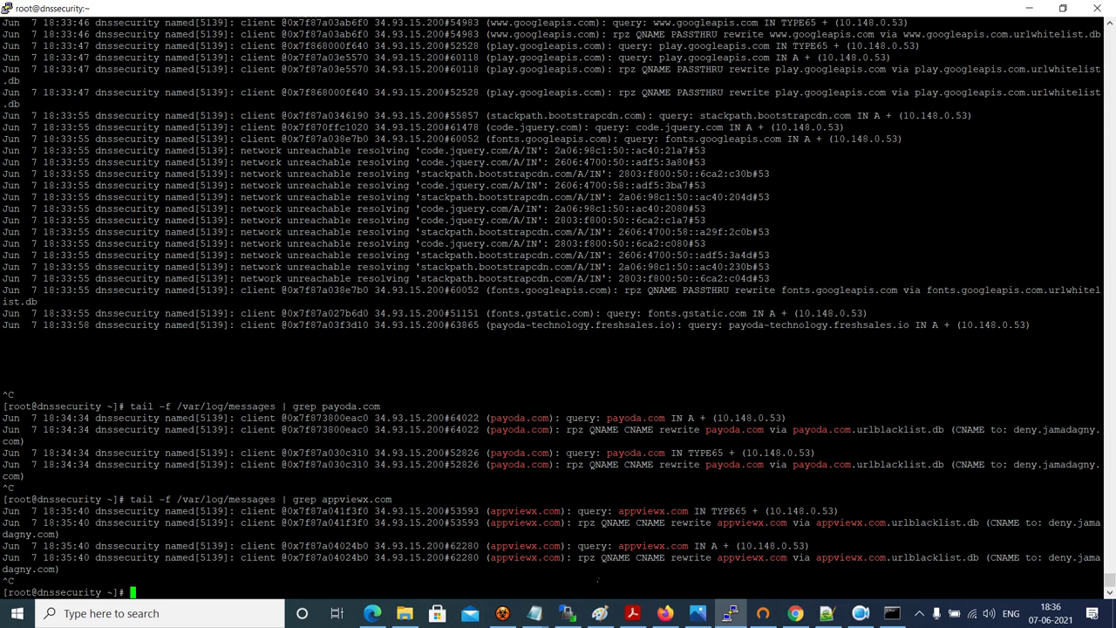
pyautogui.moveTo(857, 433); pyautogui.dragTo(981, 564)
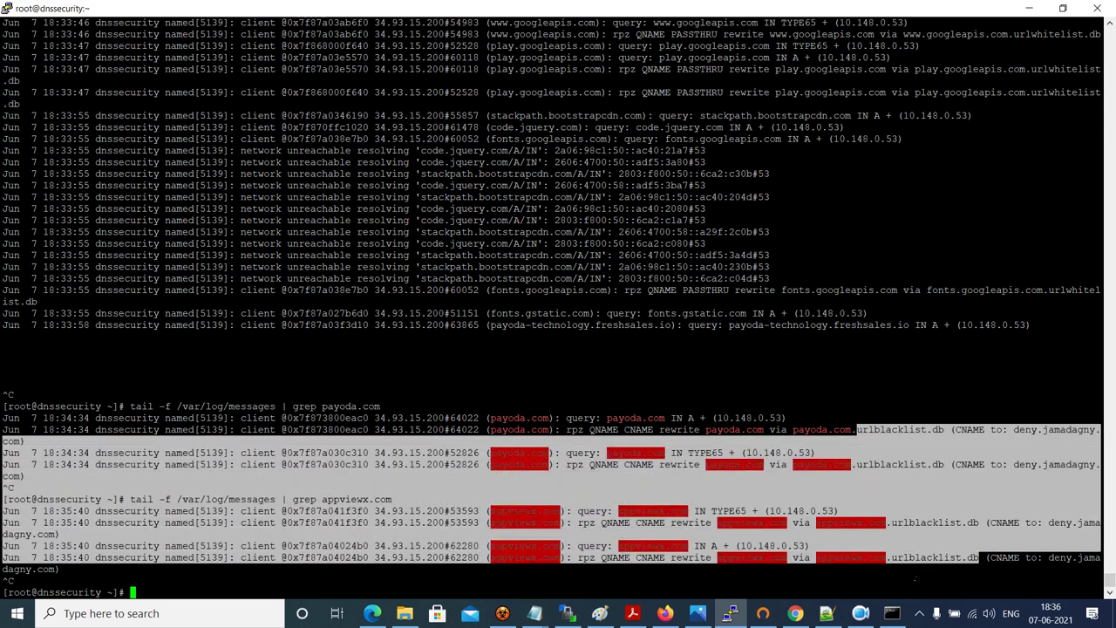
pyautogui.click(911, 580)
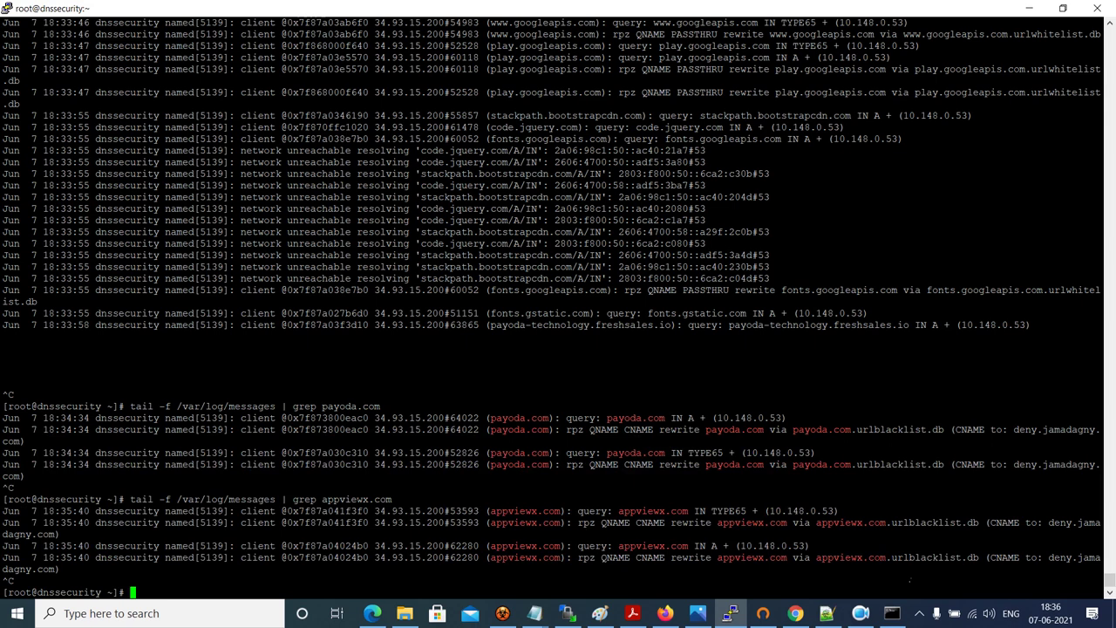
pyautogui.click(664, 613)
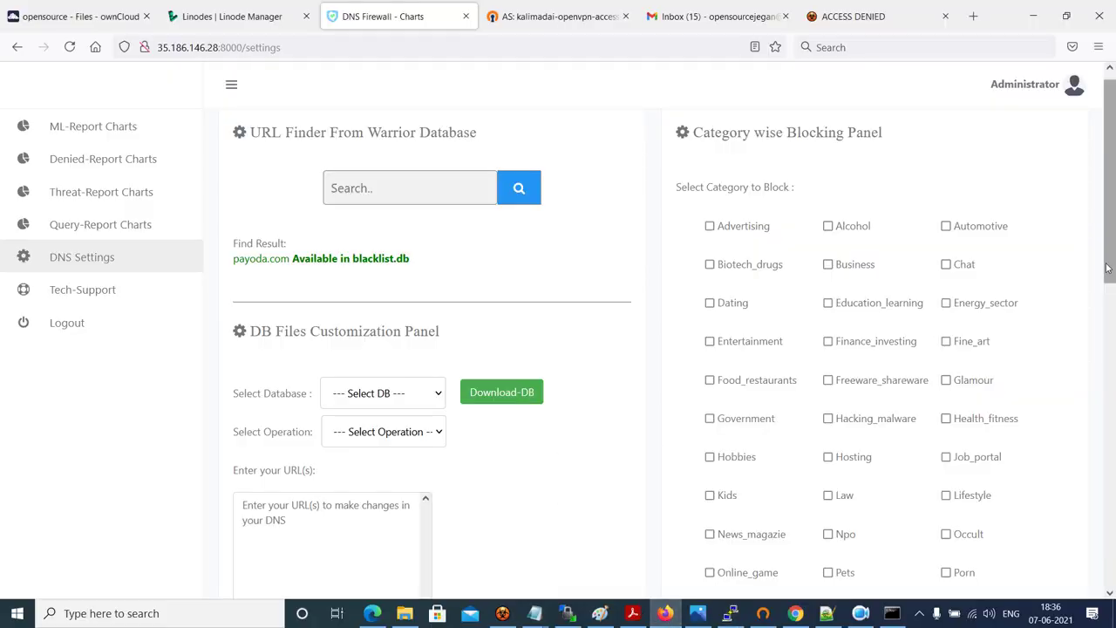
# - Select urlblacklist.db as the database and Remove URL(s) as the operation
pyautogui.moveTo(1109, 268); pyautogui.dragTo(1112, 309)
pyautogui.click(381, 107)
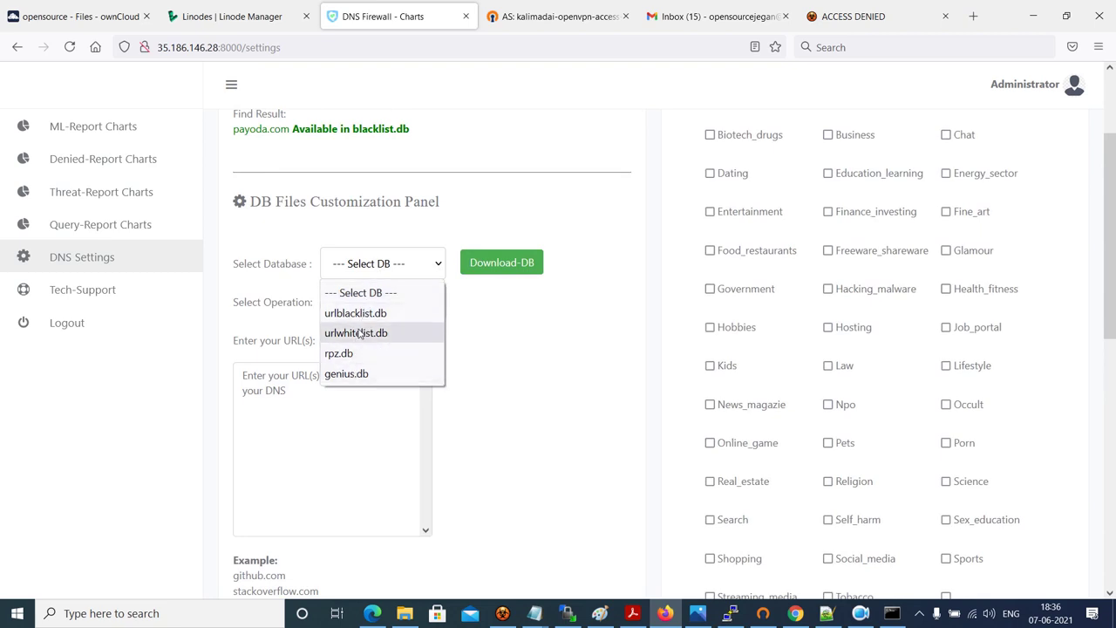
pyautogui.click(360, 332)
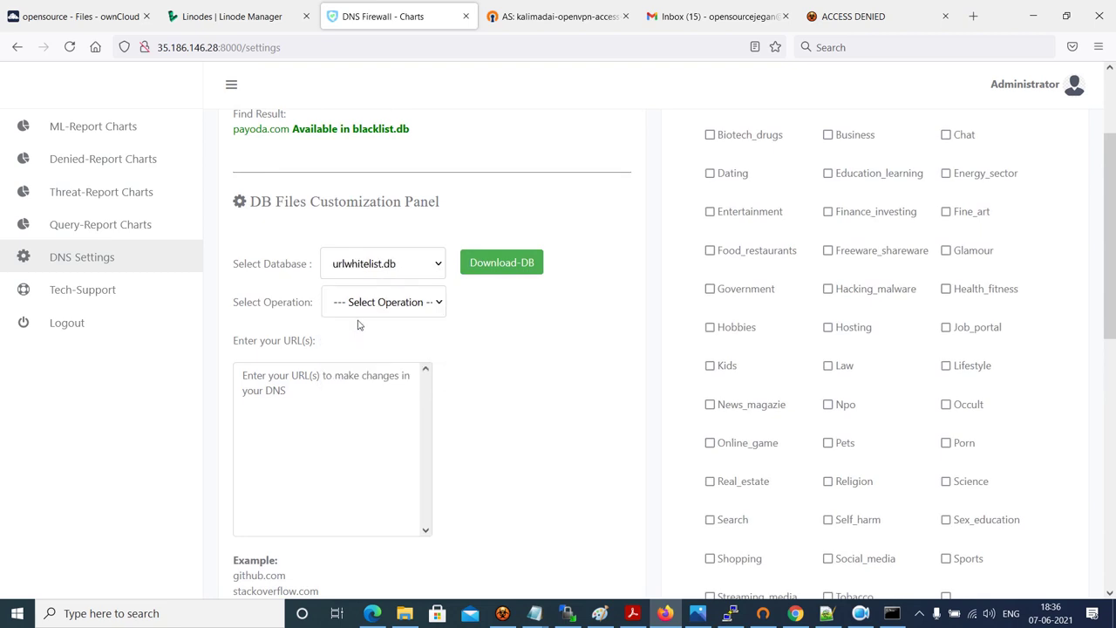
pyautogui.click(361, 276)
pyautogui.click(358, 318)
pyautogui.click(364, 307)
pyautogui.click(359, 371)
pyautogui.click(353, 383)
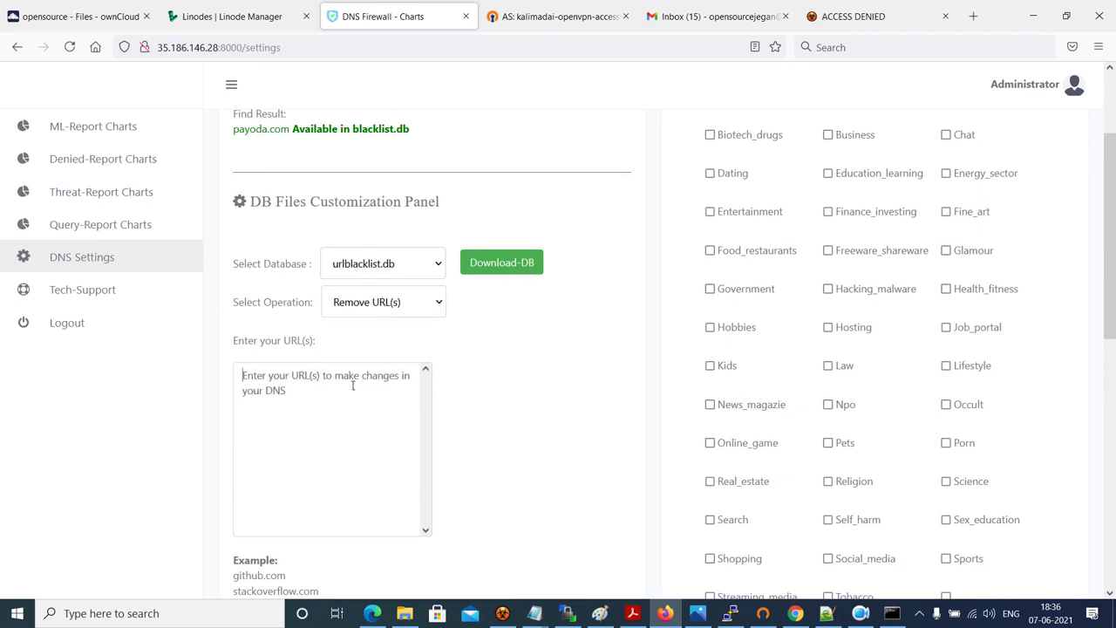
# - Enter payoda.com and appviewx.com as URLs to remove, then submit and confirm
pyautogui.write('payod')
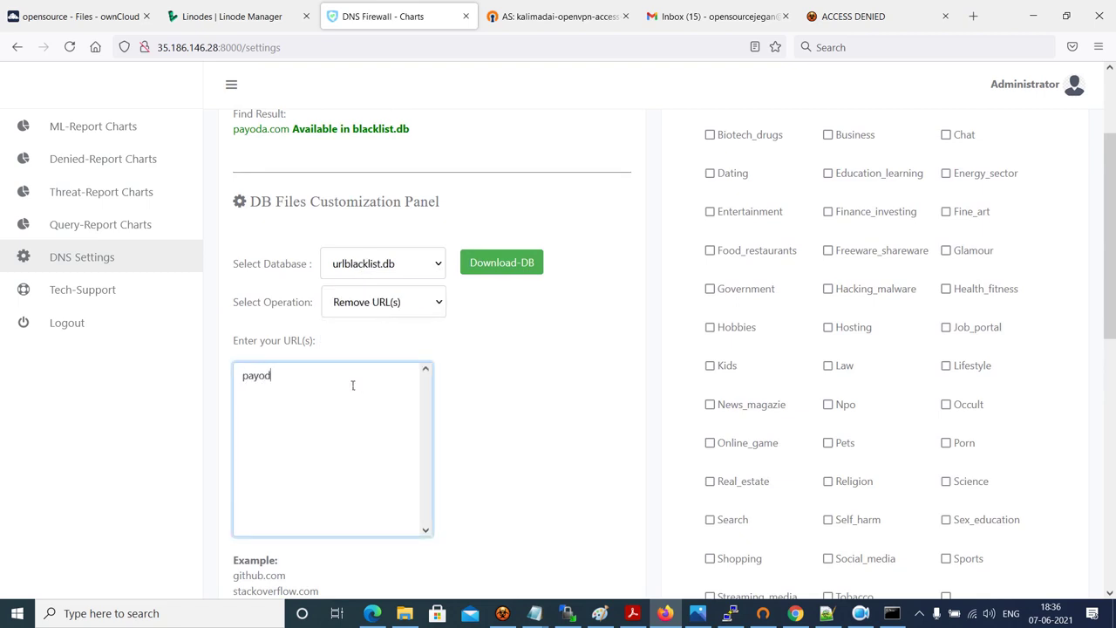
pyautogui.write('a.com')
pyautogui.press('Return')
pyautogui.write('appviewx.com')
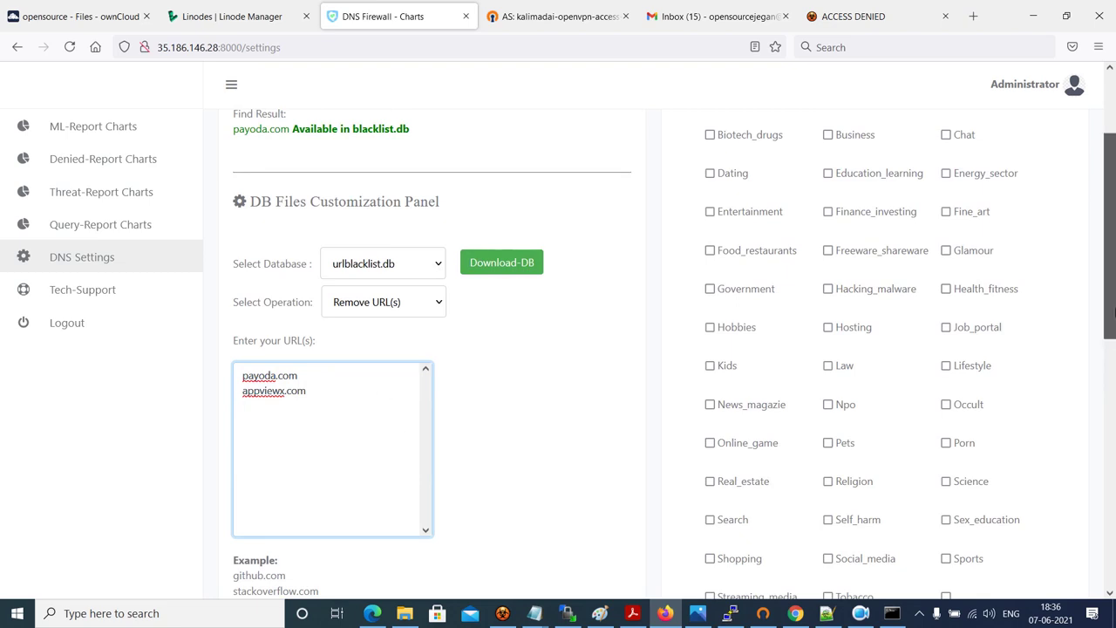
pyautogui.moveTo(1113, 312); pyautogui.dragTo(1113, 385)
pyautogui.click(260, 484)
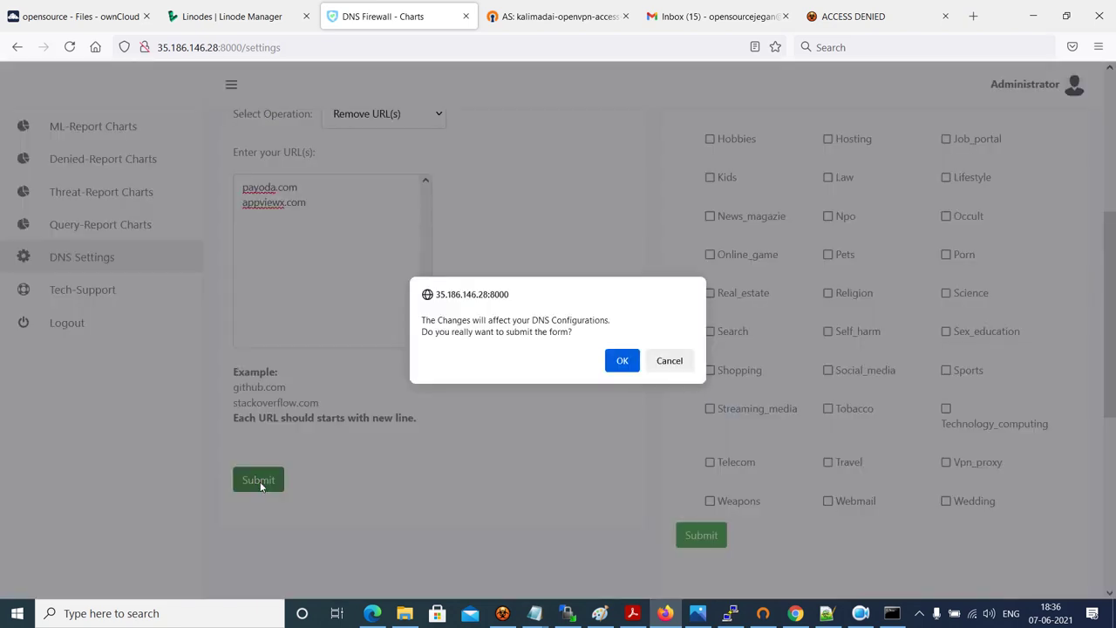
pyautogui.click(616, 360)
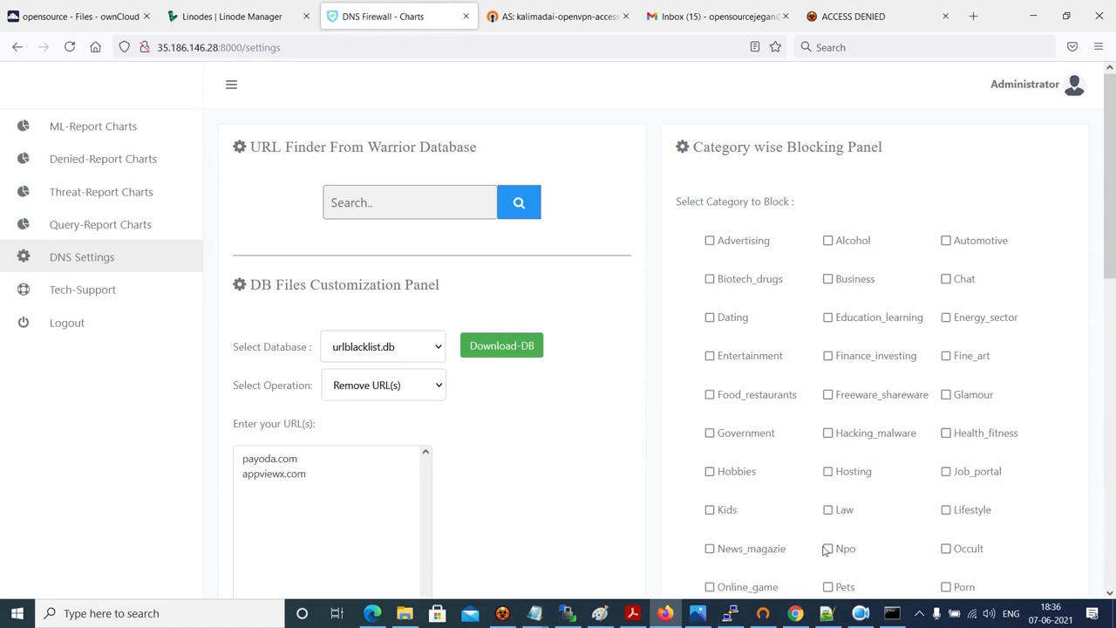
pyautogui.click(892, 613)
# - Rerun nslookup: payoda.com now gives 67.227.251.225, appviewx.com still deny.jamadagny.com
pyautogui.click(419, 343)
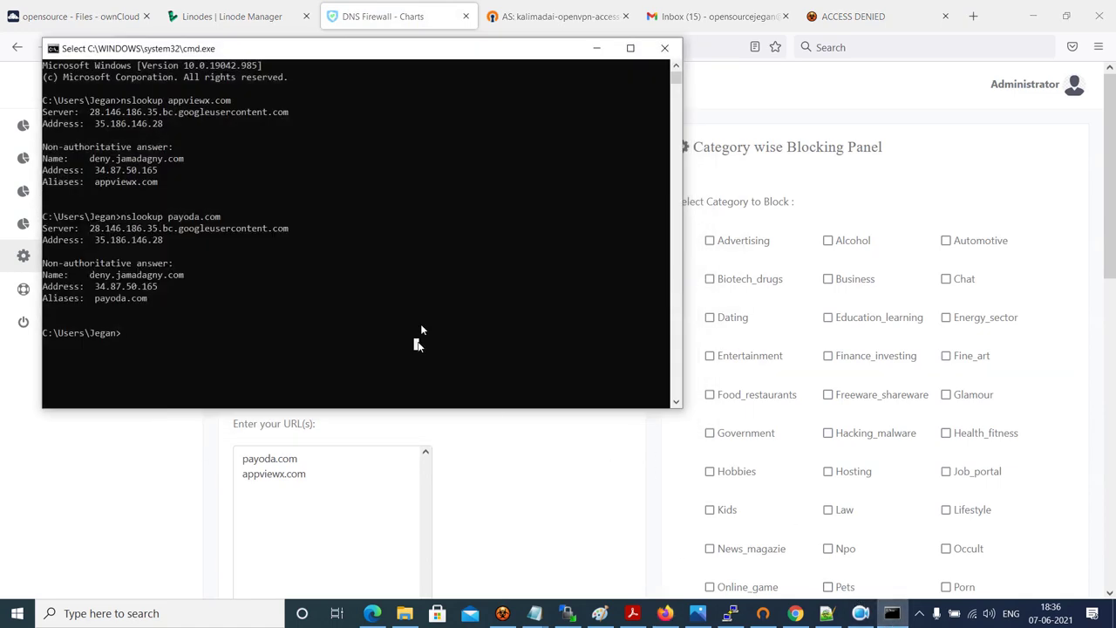
pyautogui.press('Up')
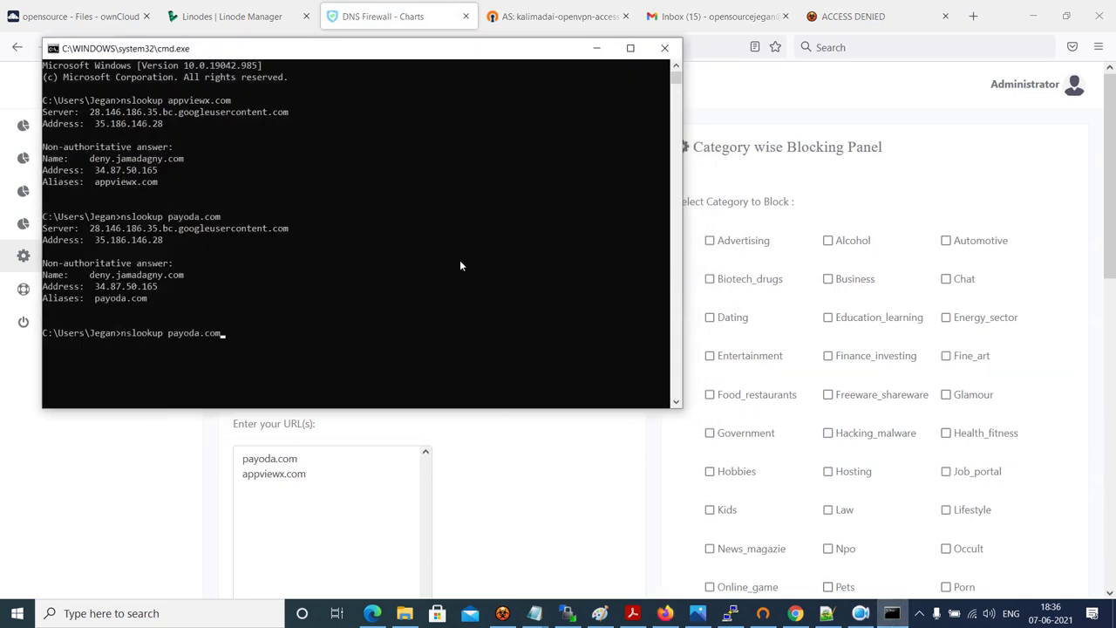
pyautogui.press('Return')
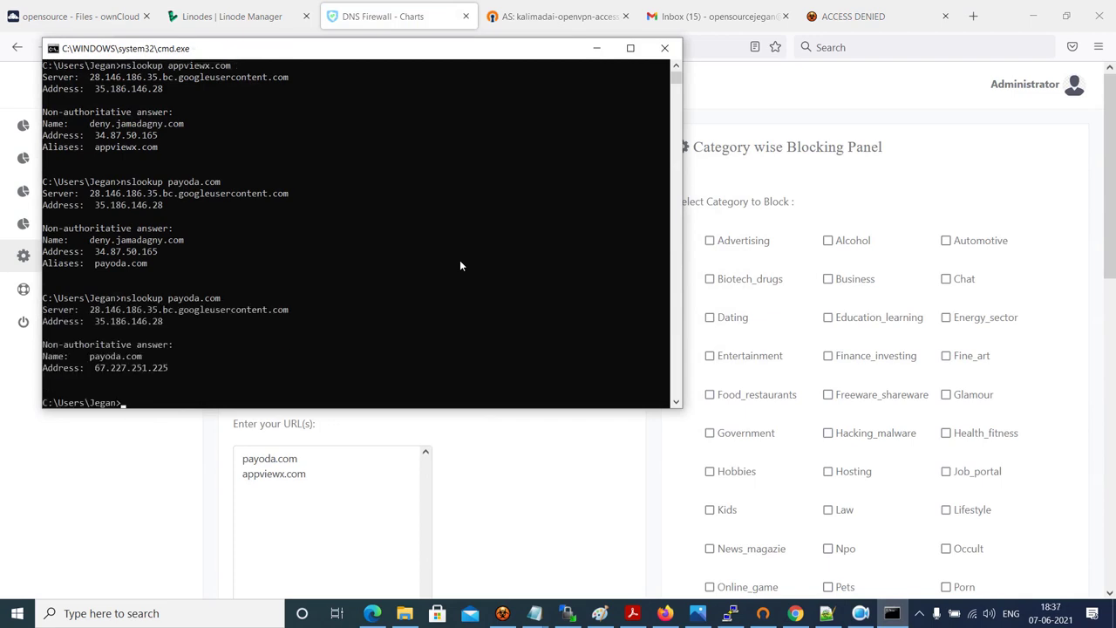
pyautogui.press('Up')
pyautogui.press('Up')
pyautogui.press('Return')
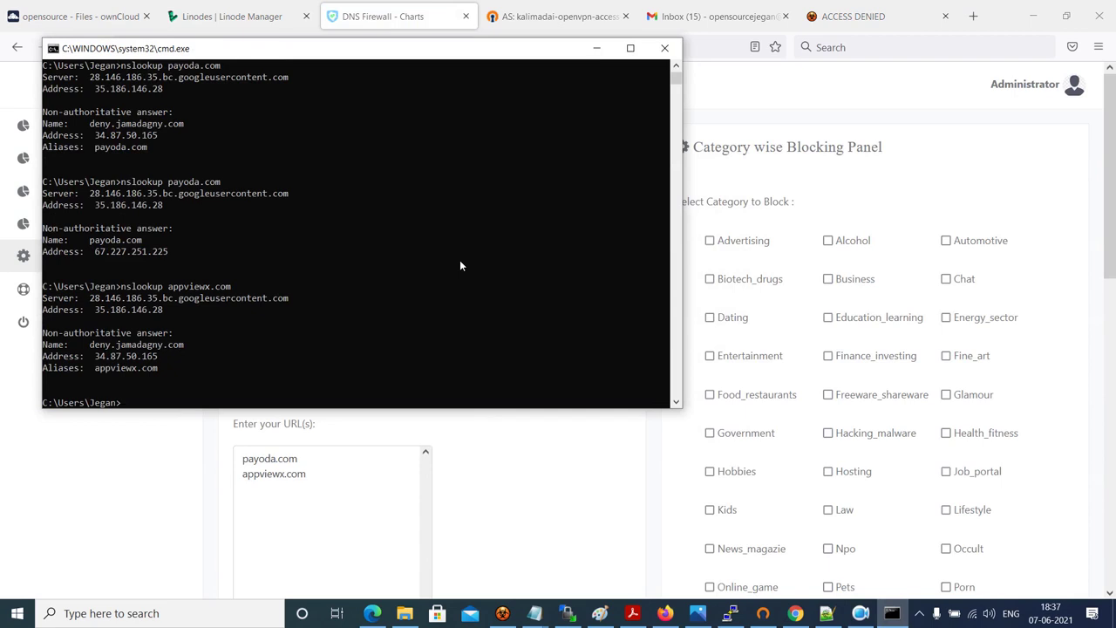
pyautogui.press('Up')
pyautogui.press('Return')
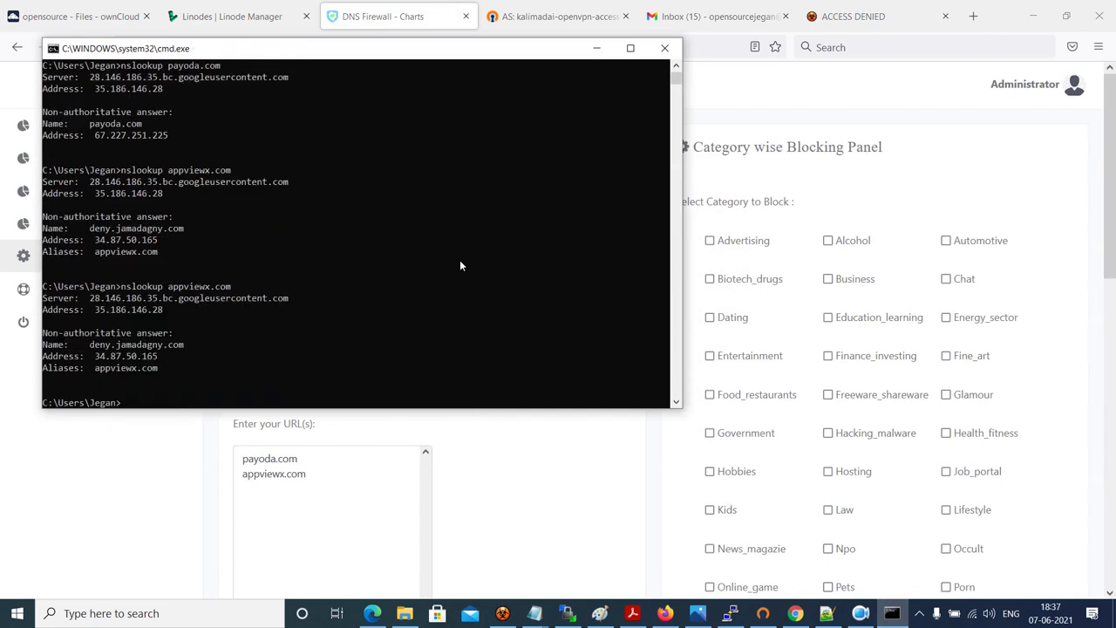
pyautogui.press('Up')
pyautogui.press('Return')
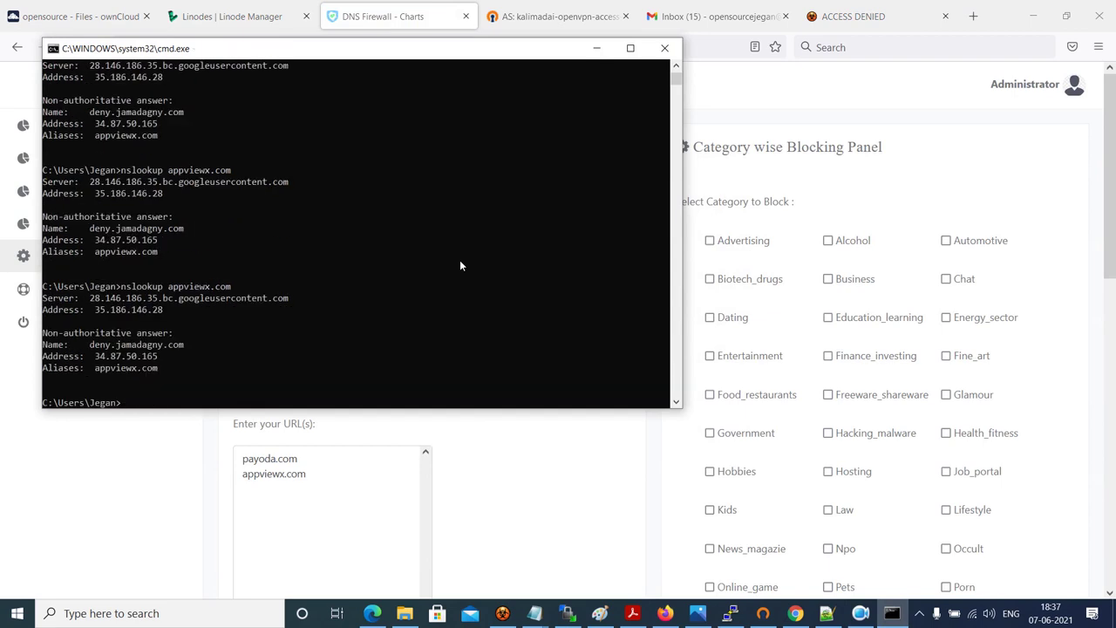
pyautogui.press('Up')
pyautogui.press('Return')
# - Search the URL Finder for appviewx.com and note it is listed in genius.db
pyautogui.click(597, 48)
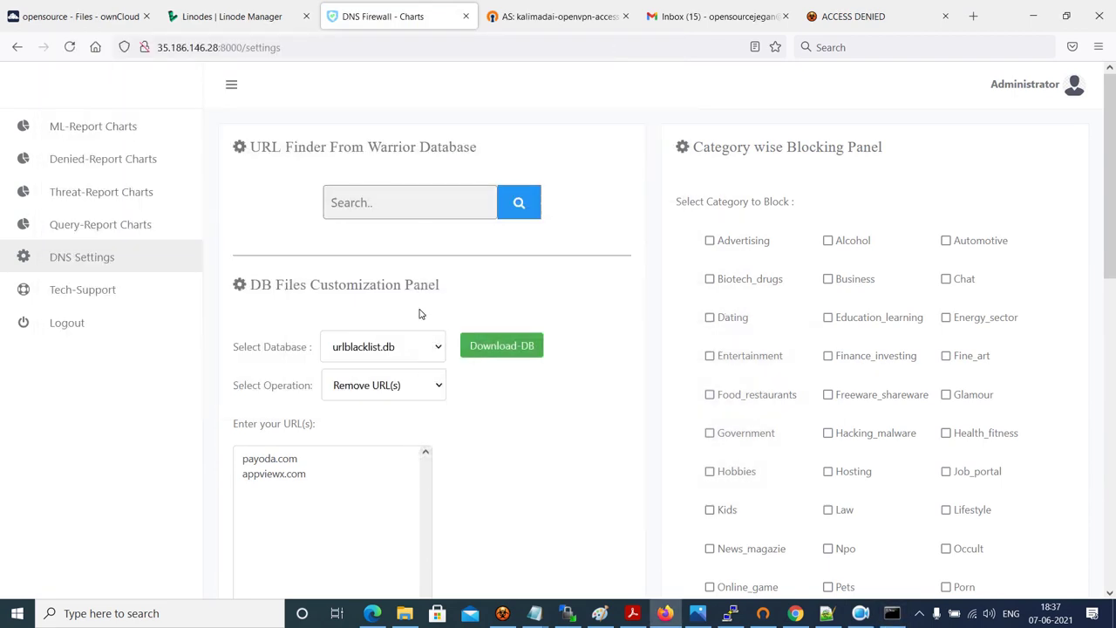
pyautogui.click(371, 213)
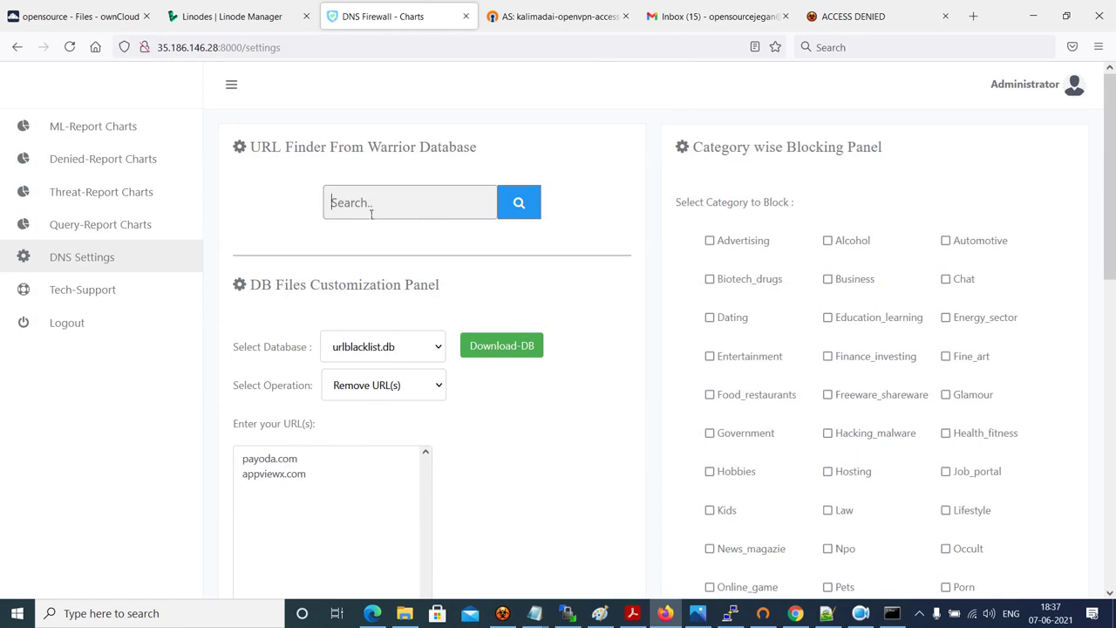
pyautogui.write('appview')
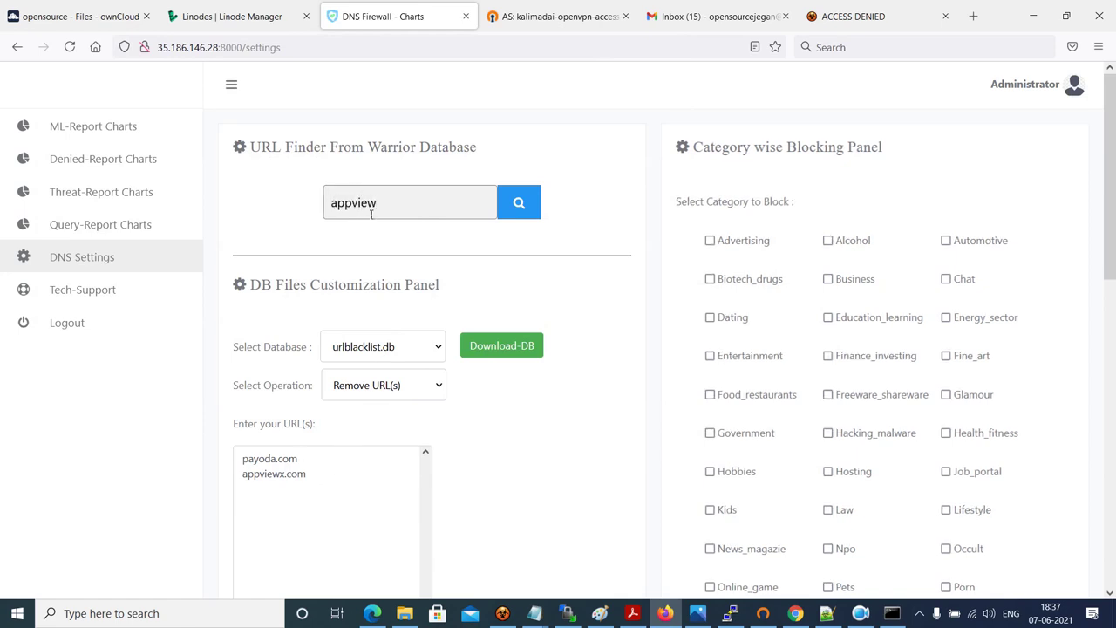
pyautogui.write('x.com')
pyautogui.click(518, 205)
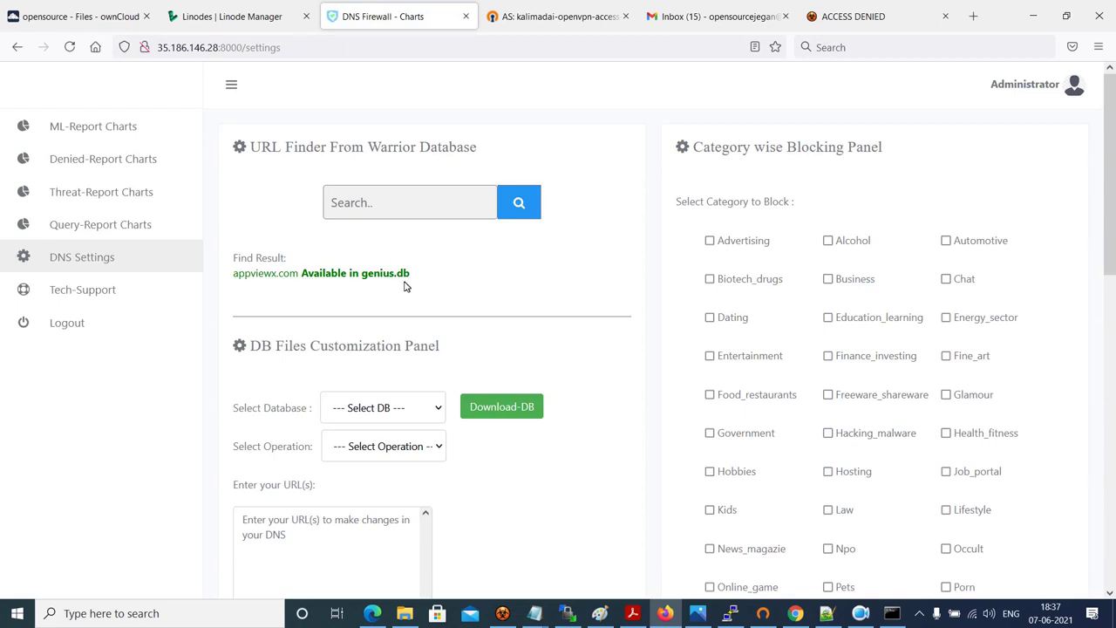
pyautogui.moveTo(413, 276); pyautogui.dragTo(376, 279)
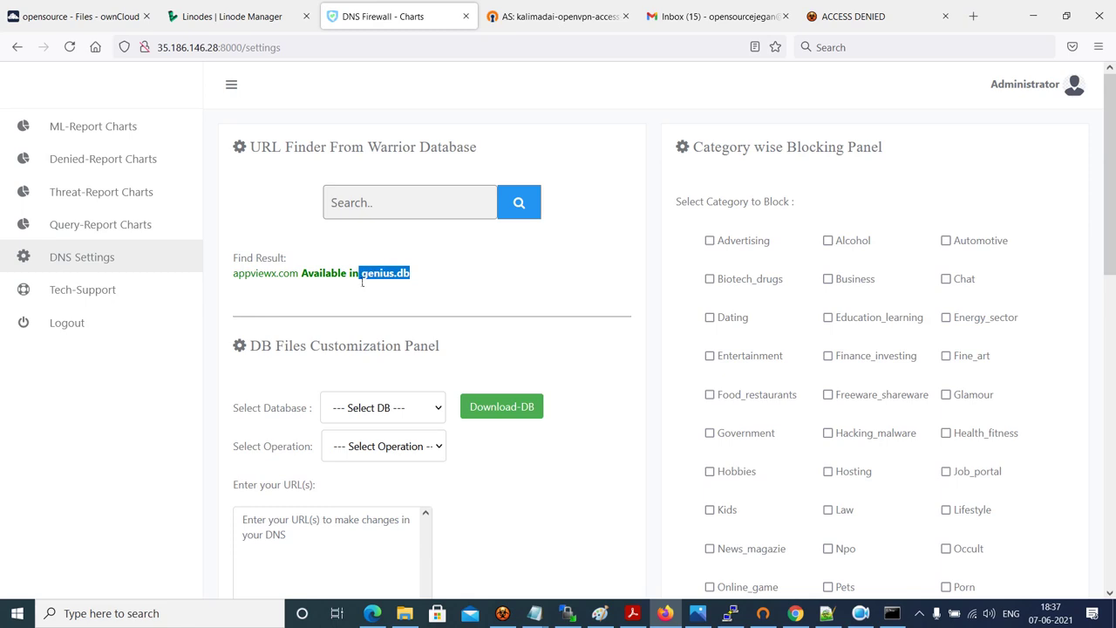
pyautogui.click(363, 307)
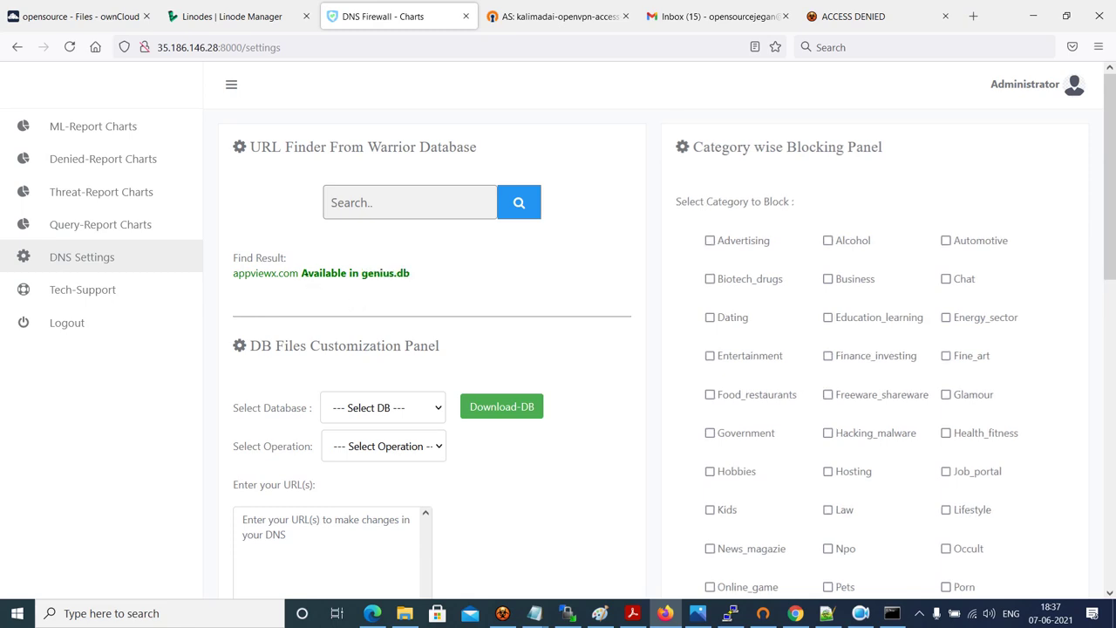
pyautogui.click(344, 410)
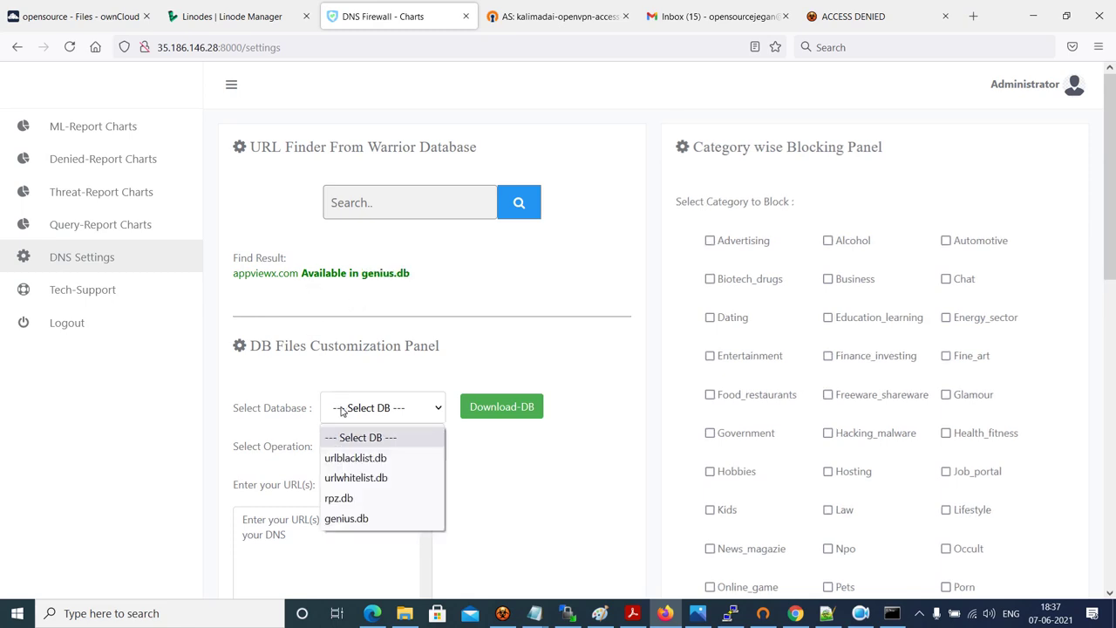
# - Choose urlwhitelist.db and paste appviewx.com into the URL box
pyautogui.click(353, 479)
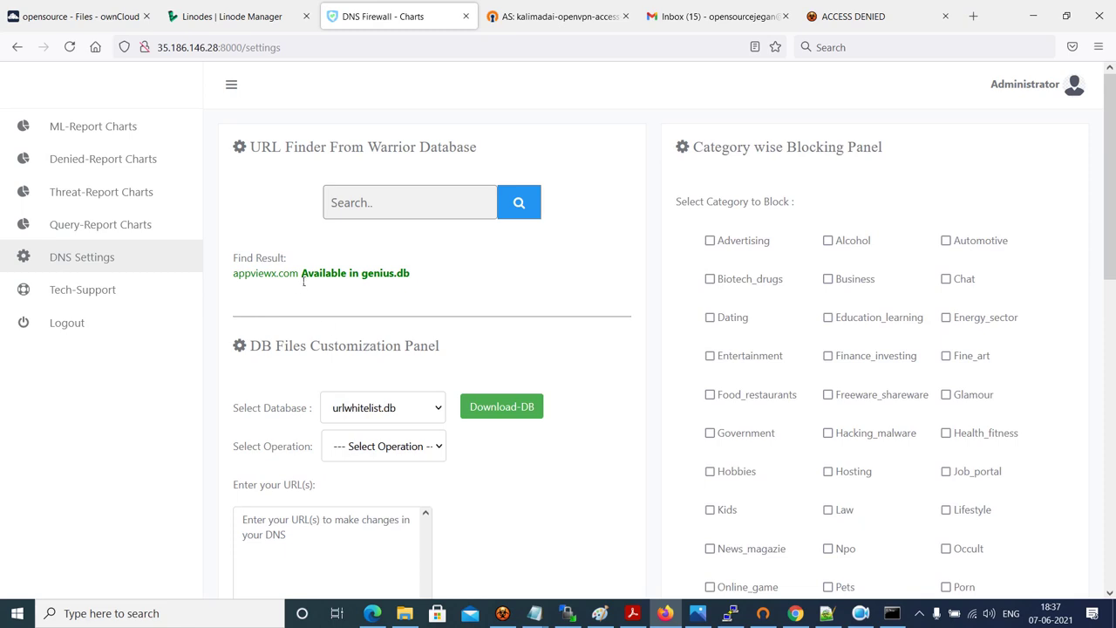
pyautogui.moveTo(303, 281); pyautogui.dragTo(241, 289)
pyautogui.hotkey('ctrl', 'c')
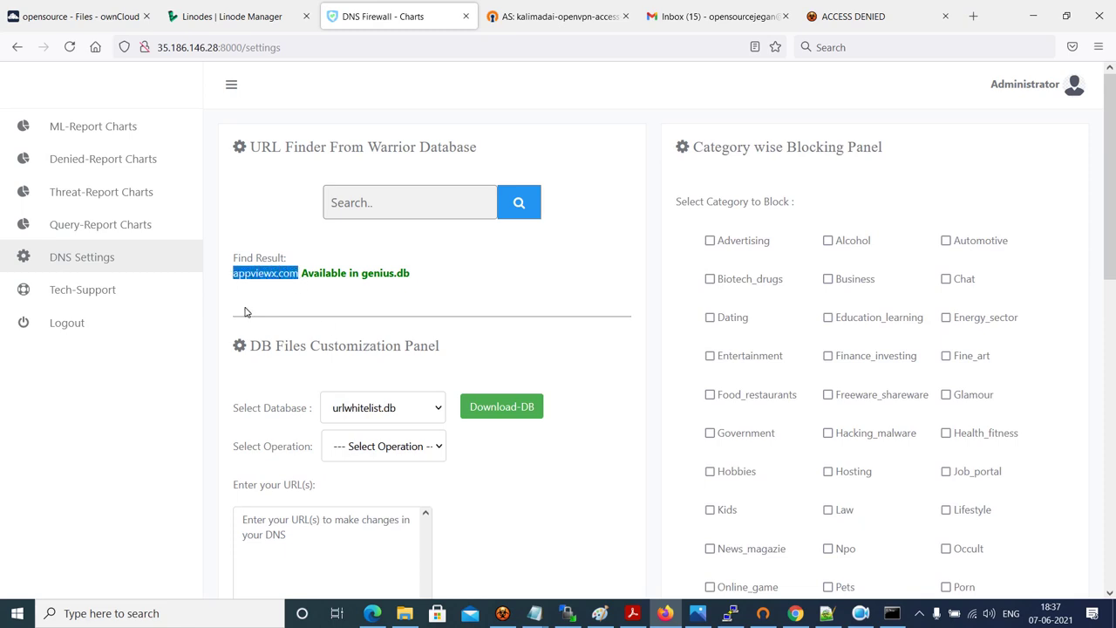
pyautogui.click(265, 533)
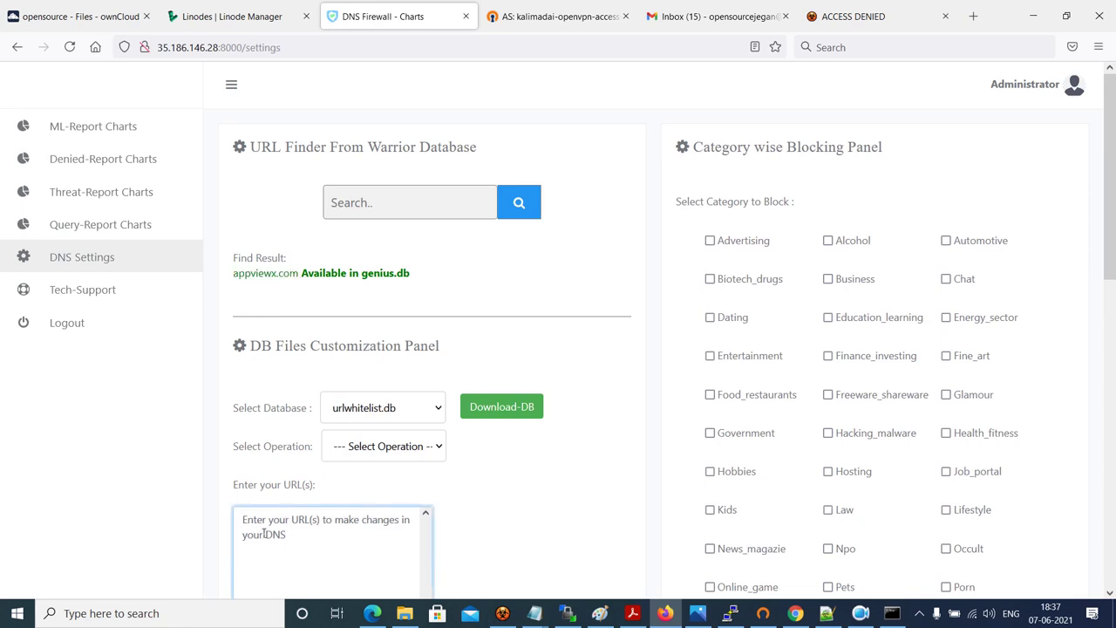
pyautogui.hotkey('ctrl', 'v')
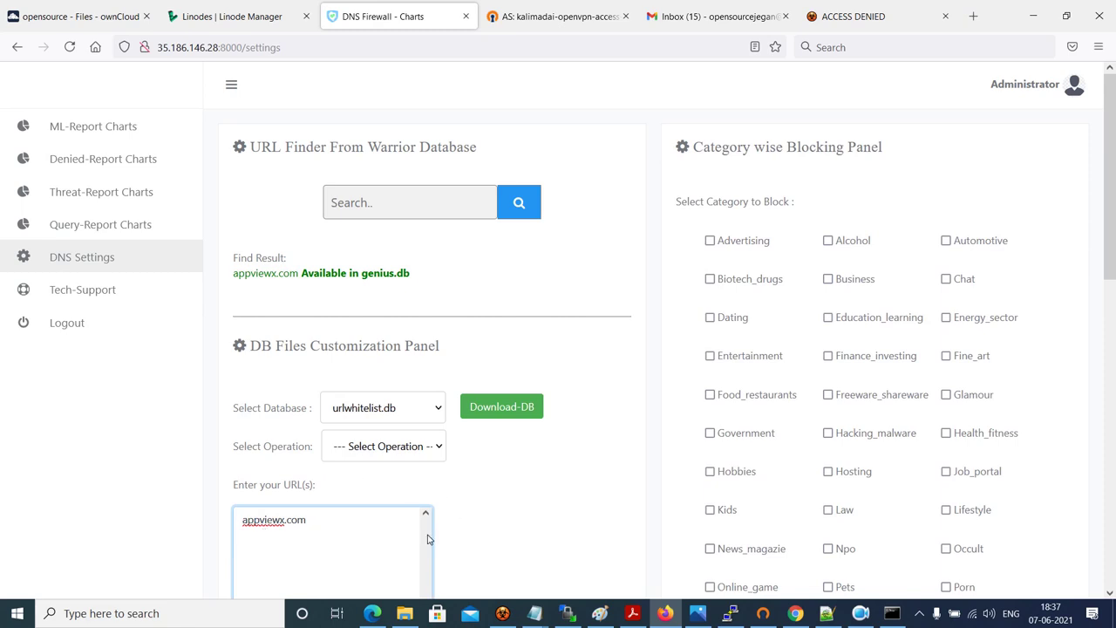
pyautogui.moveTo(1109, 200); pyautogui.dragTo(1113, 326)
pyautogui.click(261, 526)
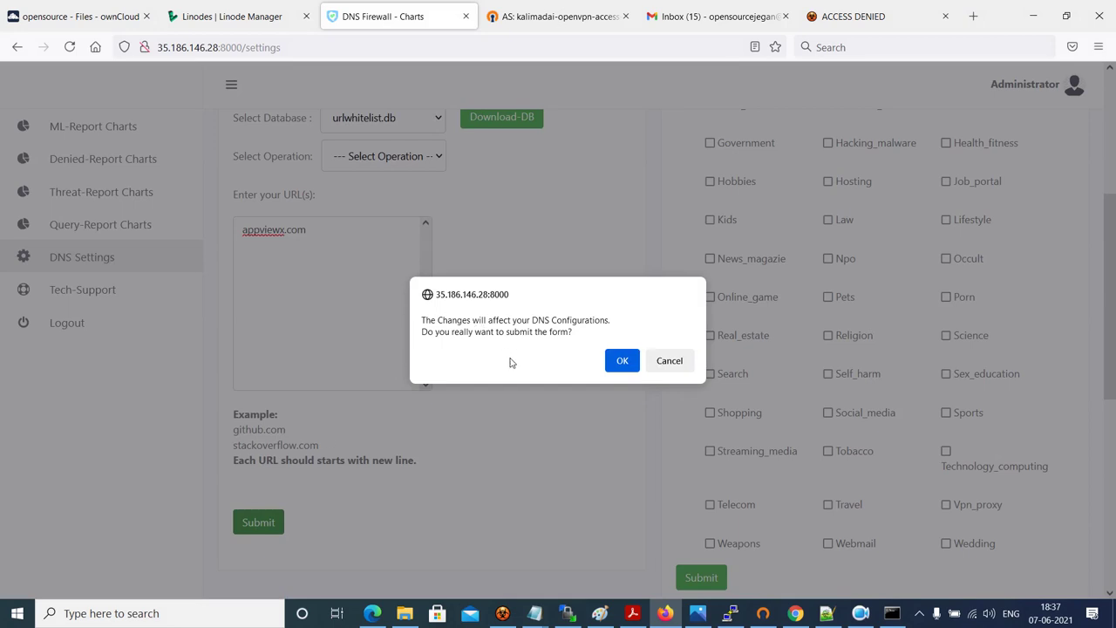
pyautogui.click(655, 367)
# - Set the operation to Add URL(s), then submit and confirm the whitelist update
pyautogui.click(374, 162)
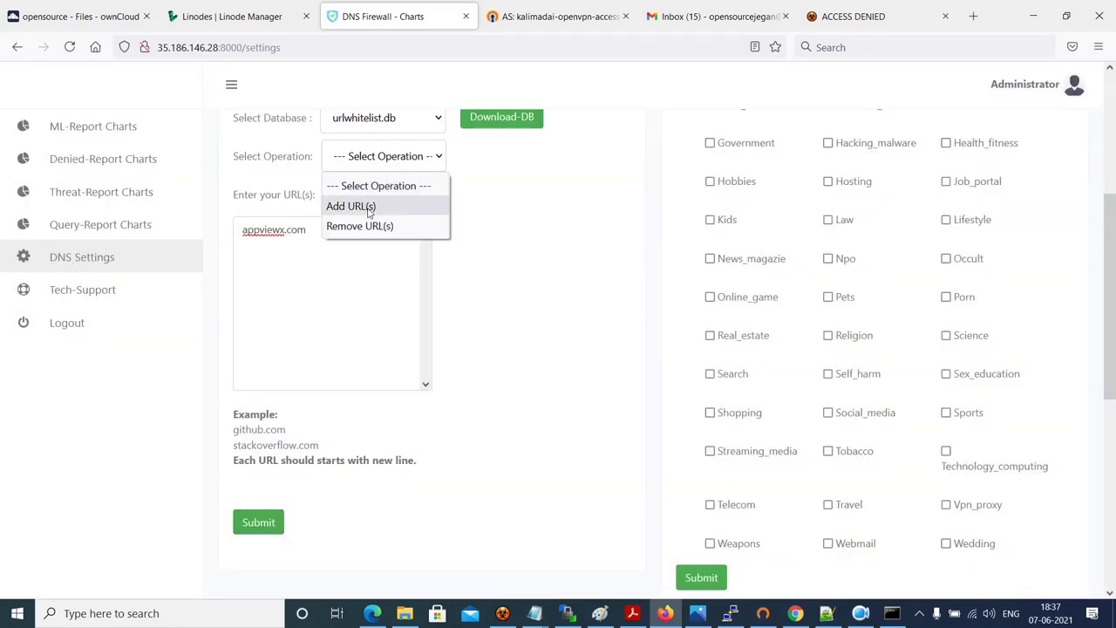
pyautogui.click(370, 210)
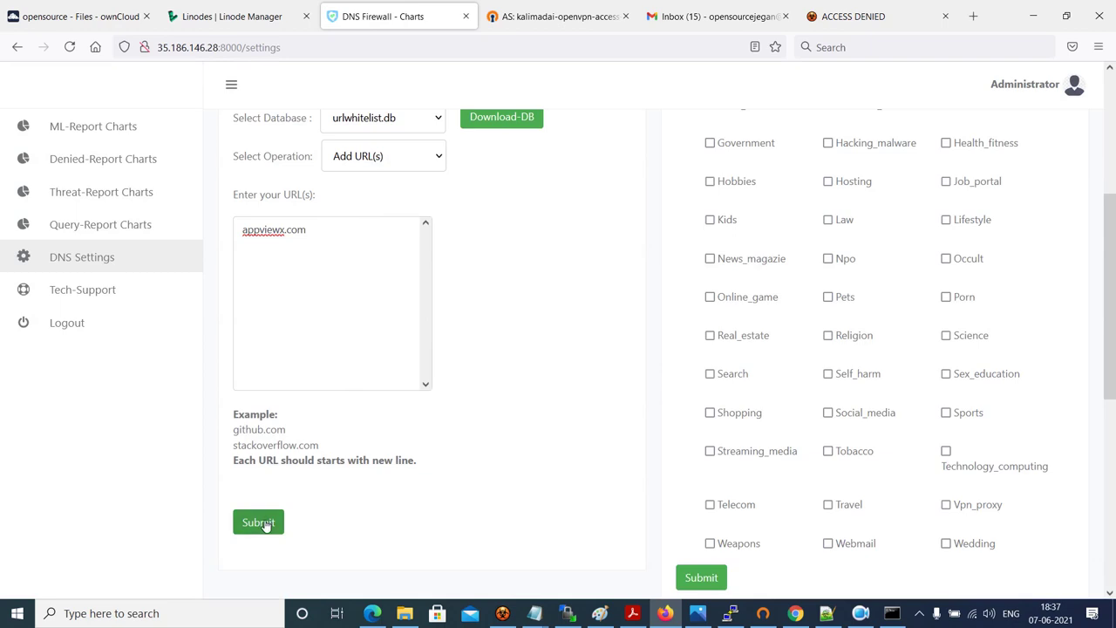
pyautogui.click(258, 522)
pyautogui.click(621, 359)
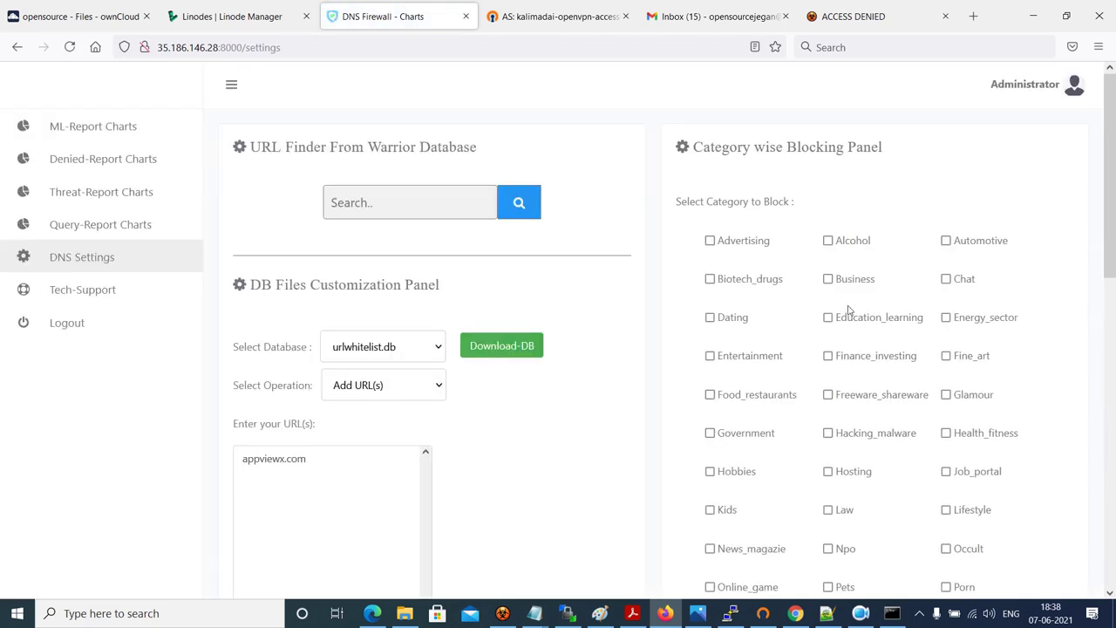
pyautogui.scroll(-5, 651, 529)
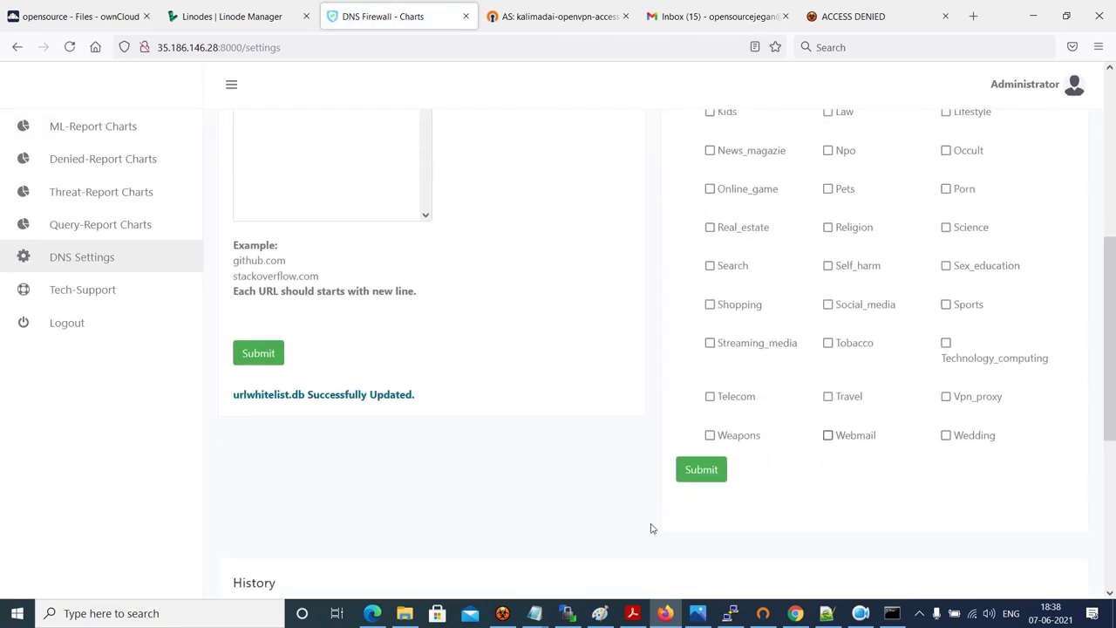
# - Rerun nslookup appviewx.com, which now resolves to 104.18.18.160 and 104.18.19.160
pyautogui.click(892, 613)
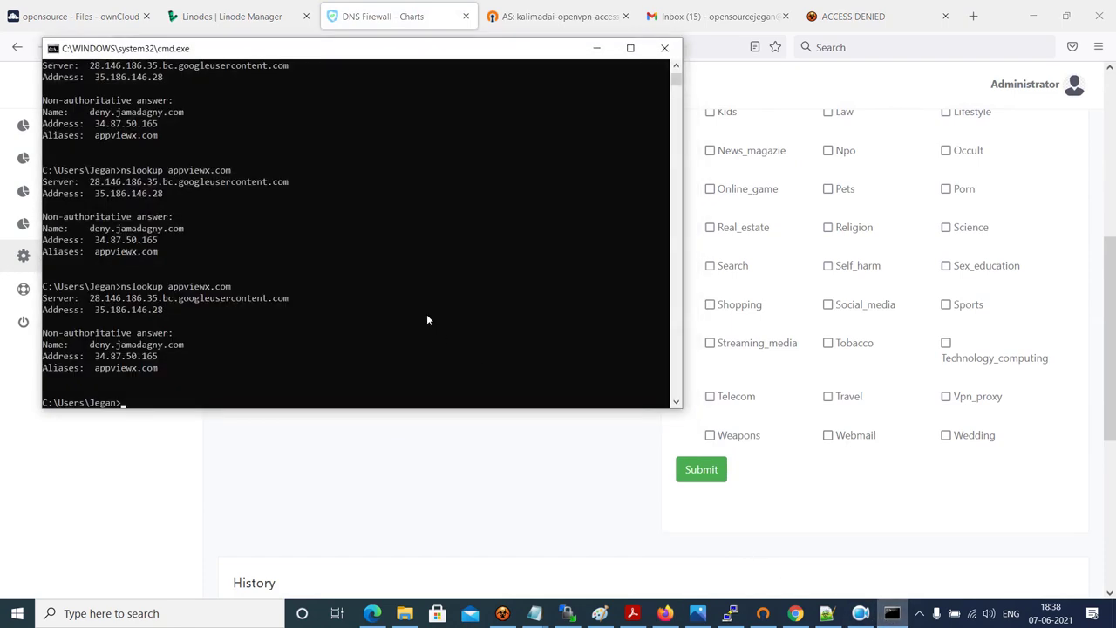
pyautogui.press('Up')
pyautogui.press('Return')
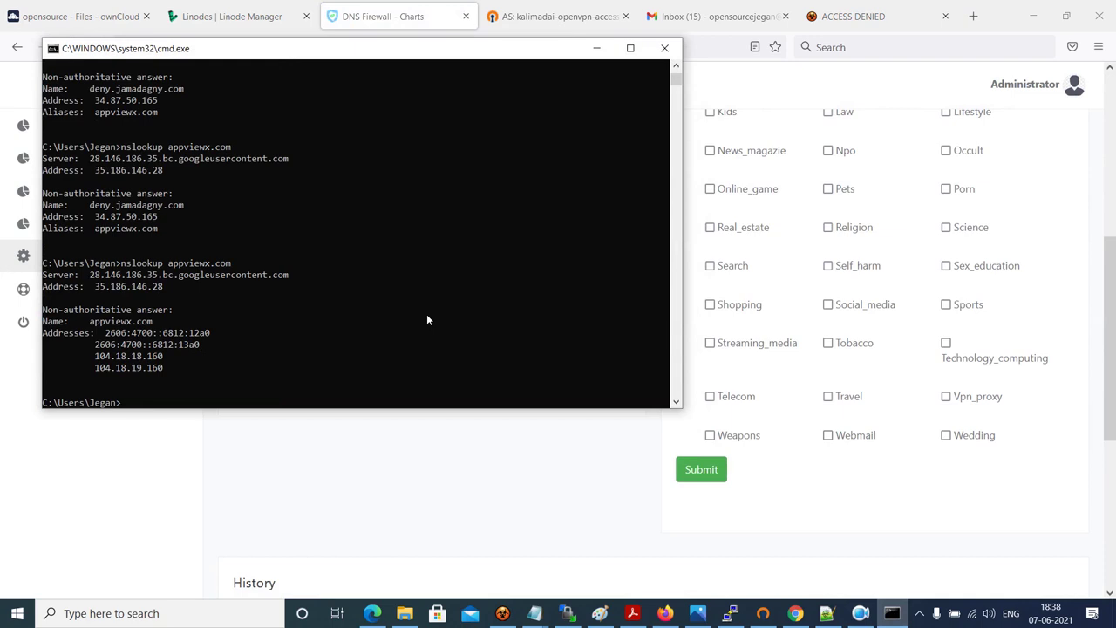
pyautogui.click(731, 613)
# - Follow the appviewx.com log and highlight its PASSTHRU rewrite via urlwhitelist.db
pyautogui.press('Up')
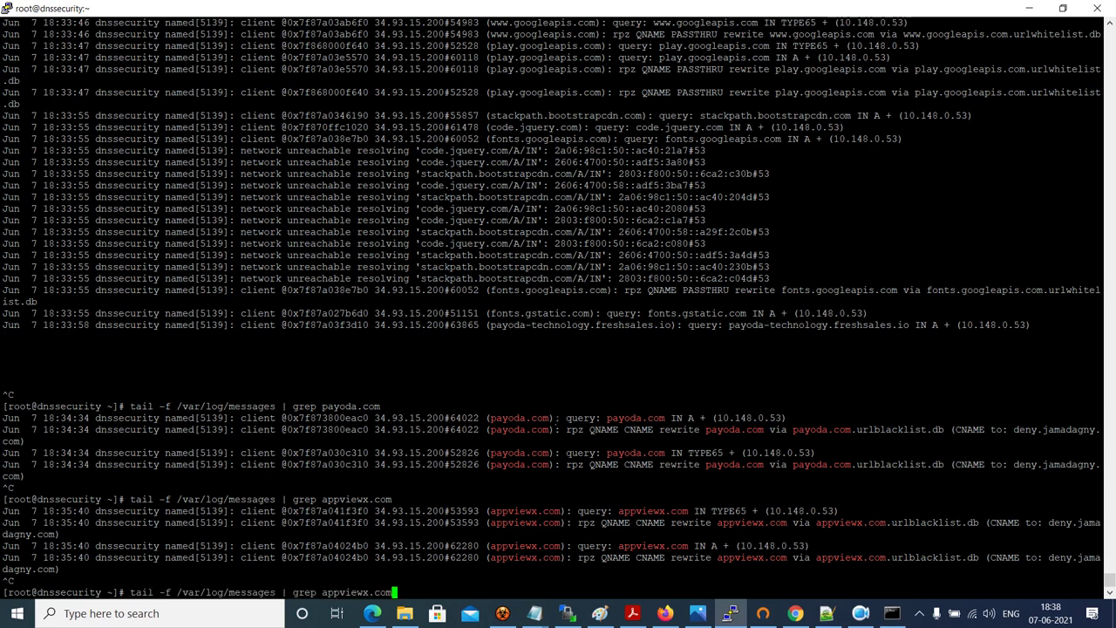
pyautogui.press('Return')
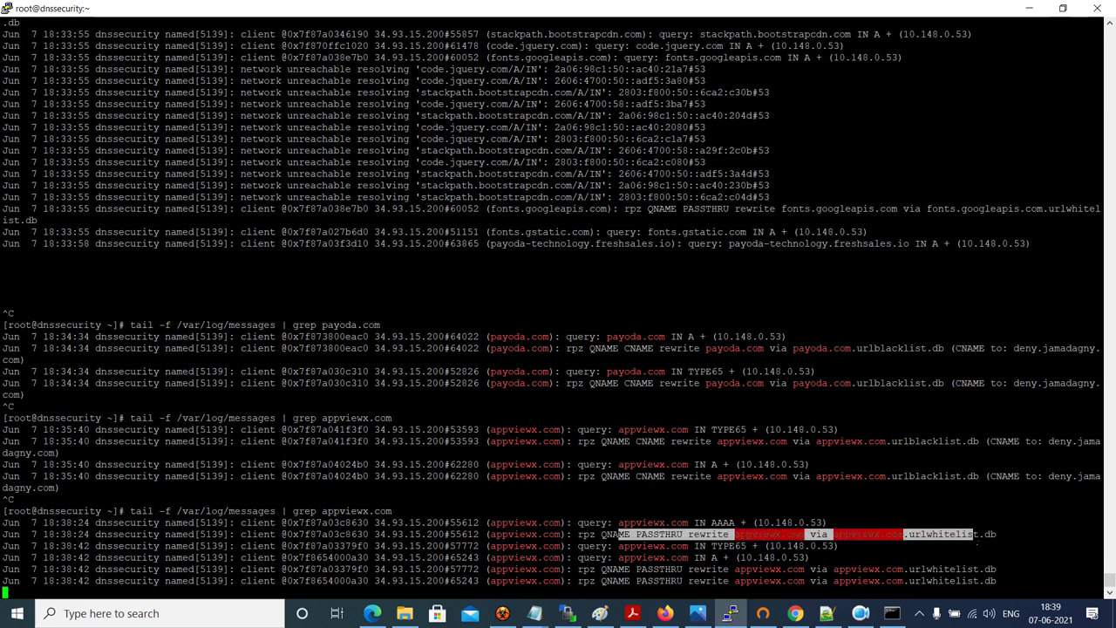
pyautogui.moveTo(975, 542); pyautogui.dragTo(983, 544)
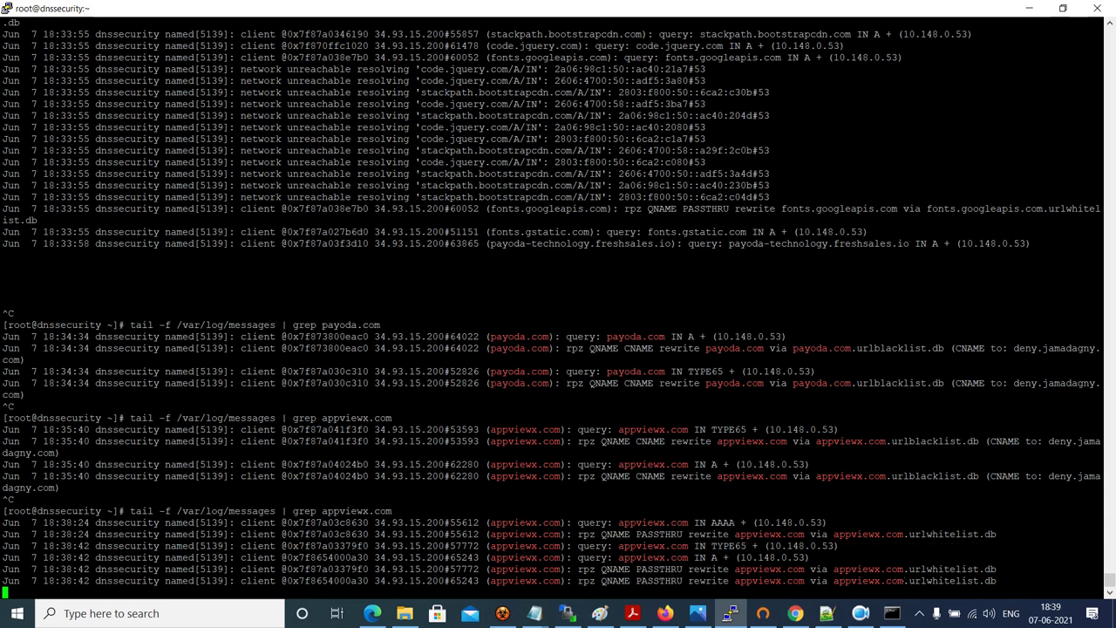
pyautogui.moveTo(613, 569); pyautogui.dragTo(695, 571)
# - Stop that follow and restart the log follow filtered for payoda.com
pyautogui.hotkey('ctrl', 'c')
pyautogui.hotkey('ctrl', 'c')
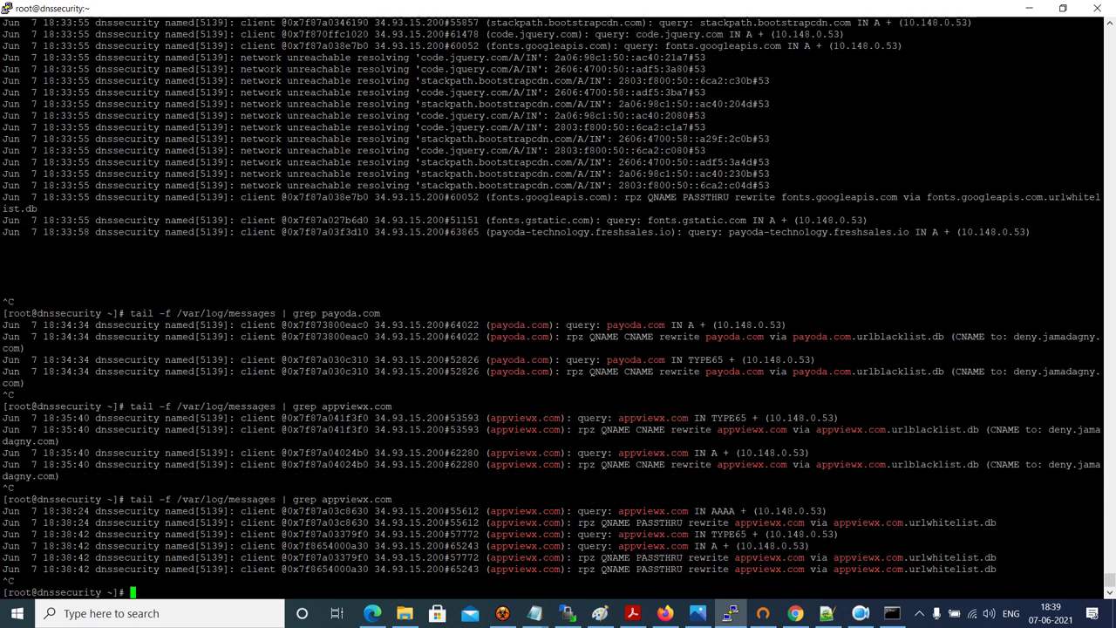
pyautogui.press('Up')
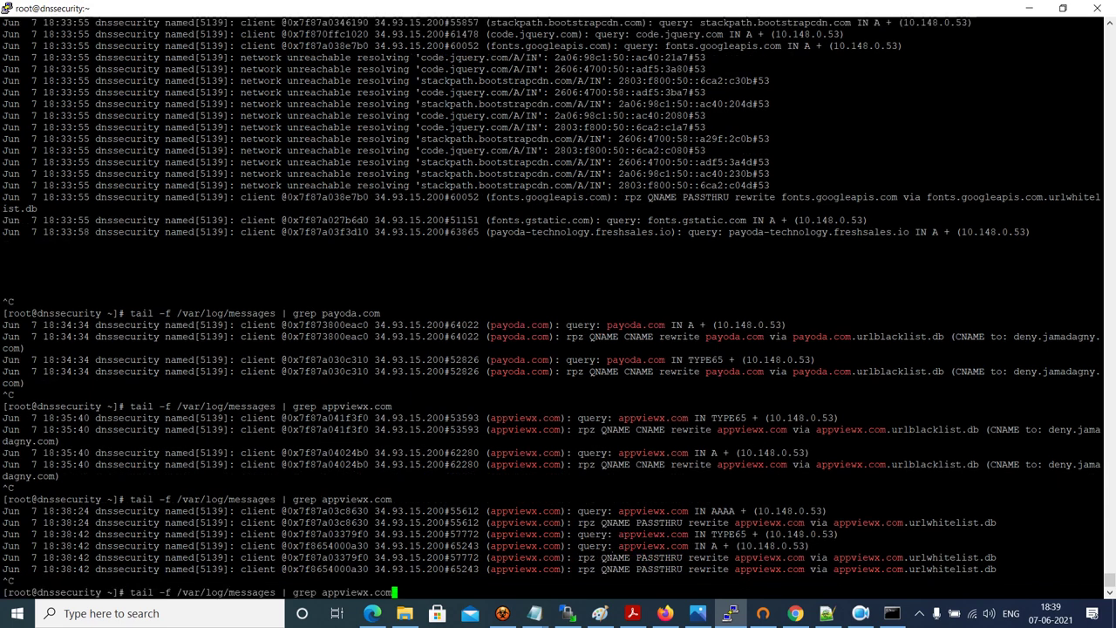
pyautogui.press('Up')
pyautogui.press('Return')
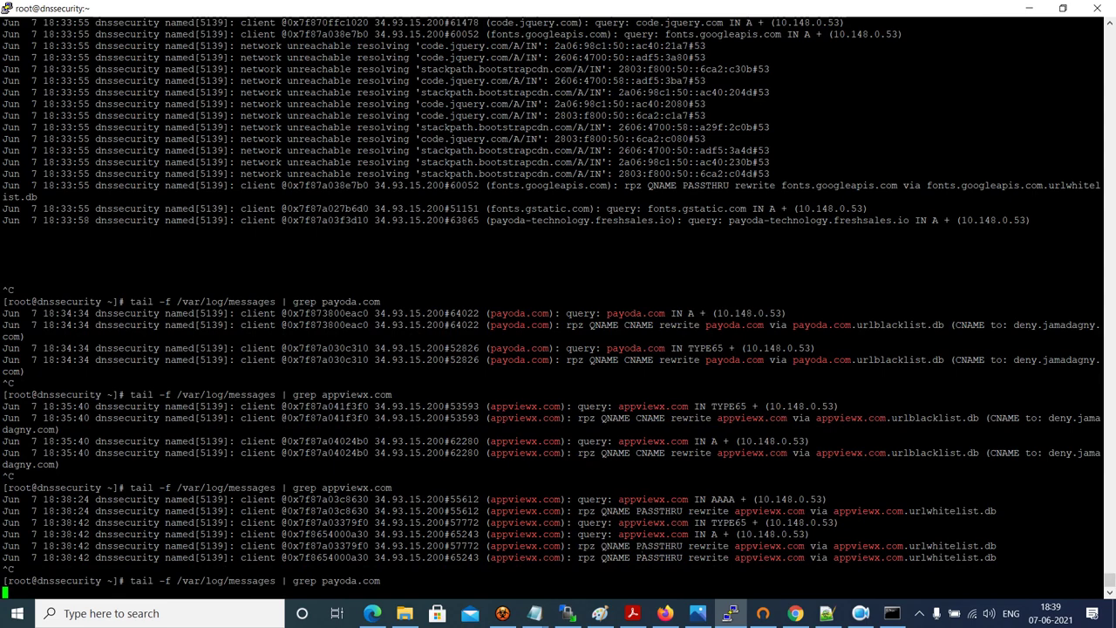
# - Load payoda.com in Firefox's former Access Denied tab, then return to the PuTTY log
pyautogui.click(665, 613)
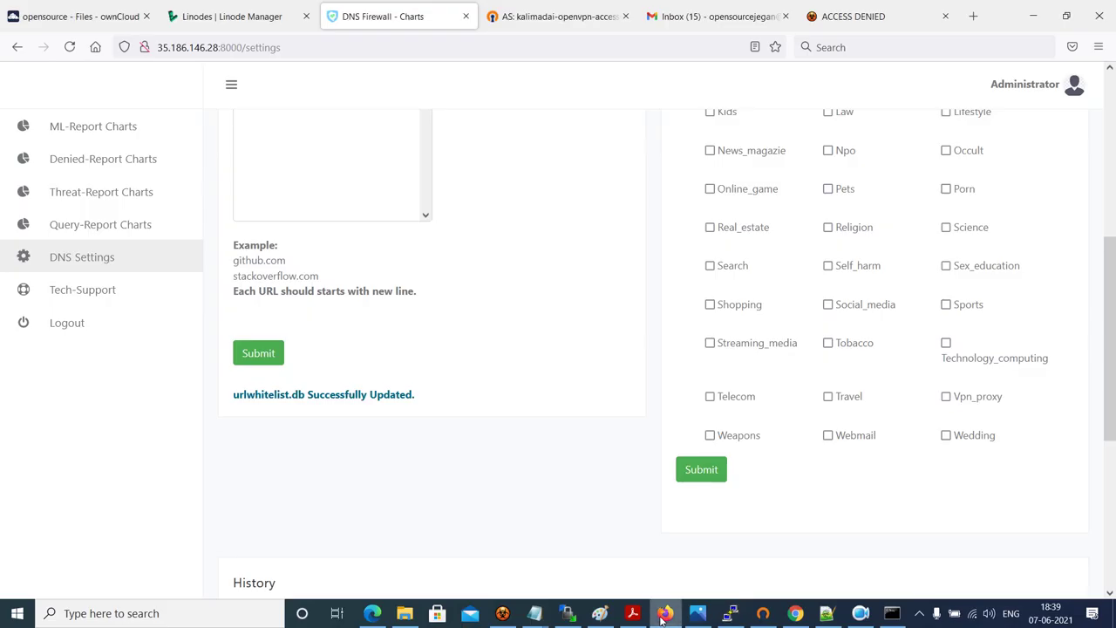
pyautogui.click(844, 15)
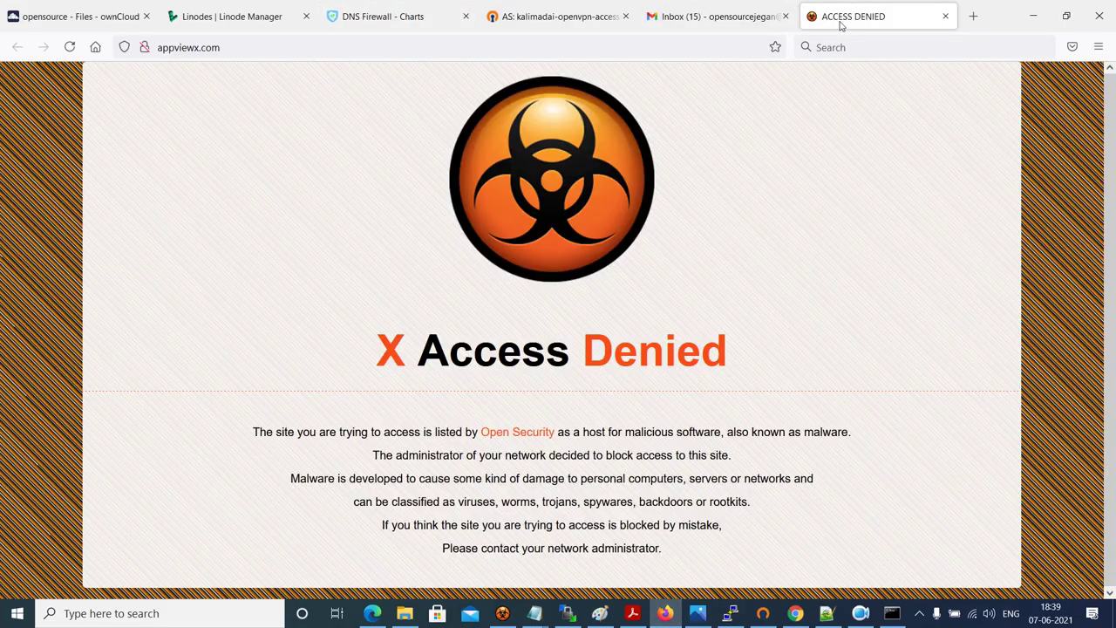
pyautogui.click(646, 41)
pyautogui.write('pa')
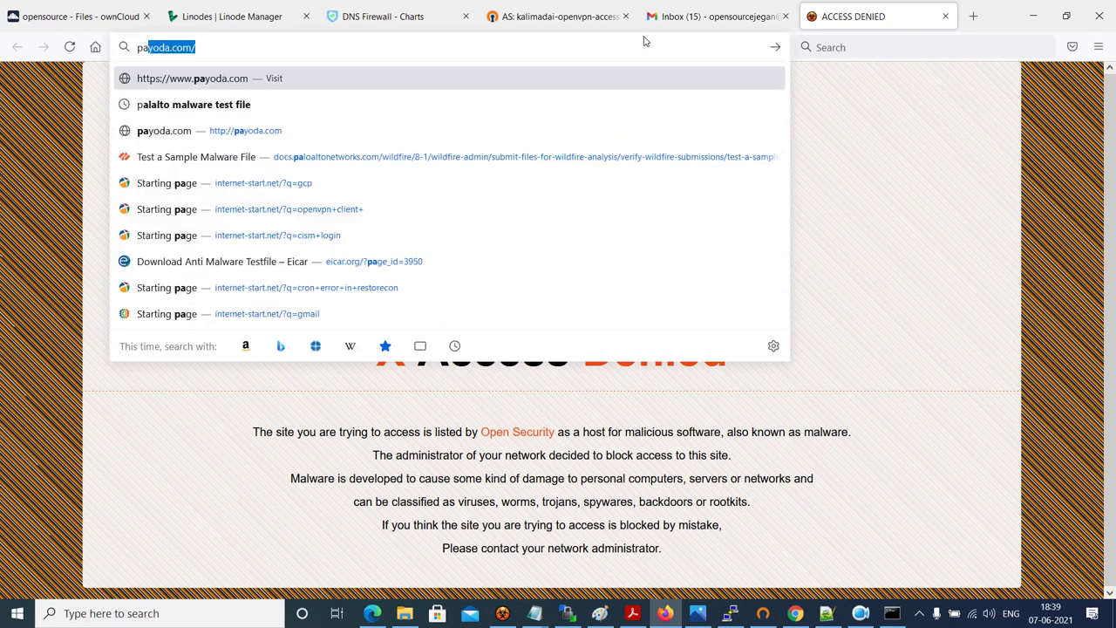
pyautogui.press('Return')
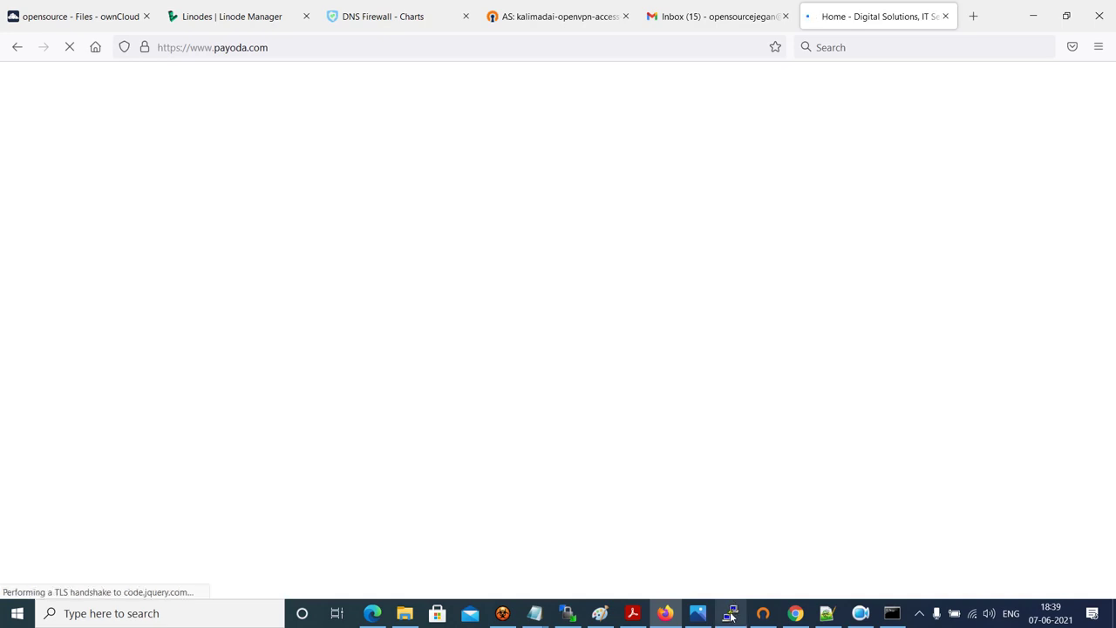
pyautogui.click(731, 613)
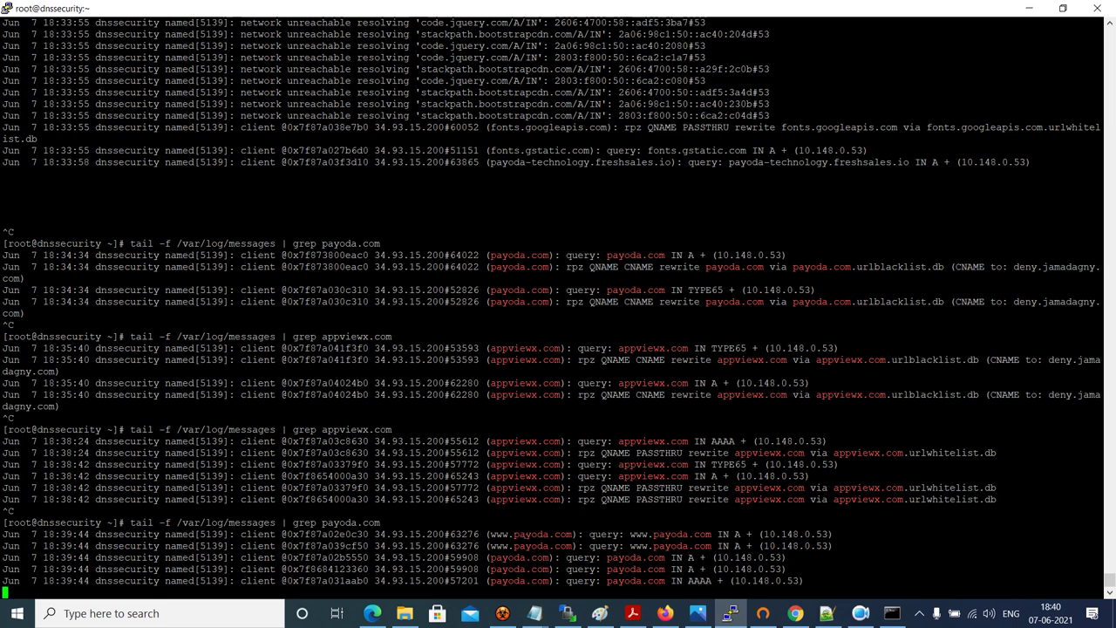
# - Rerun nslookup for payoda.com (67.227.251.225) and appviewx.com (104.18.18.160) in Command Prompt
pyautogui.click(891, 613)
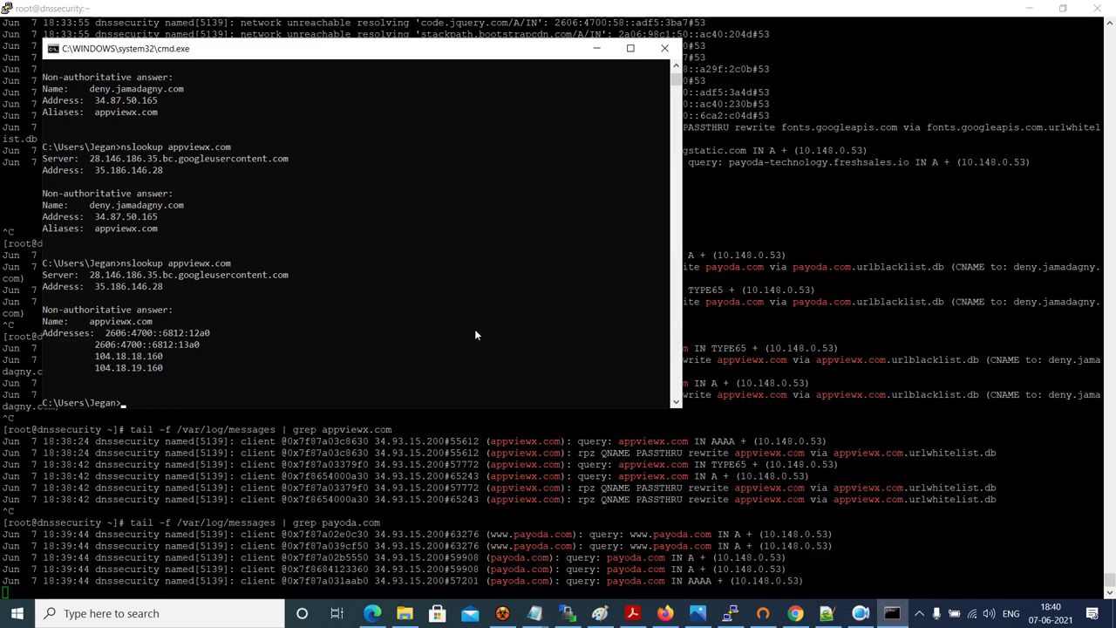
pyautogui.press('Up')
pyautogui.press('Up')
pyautogui.press('Return')
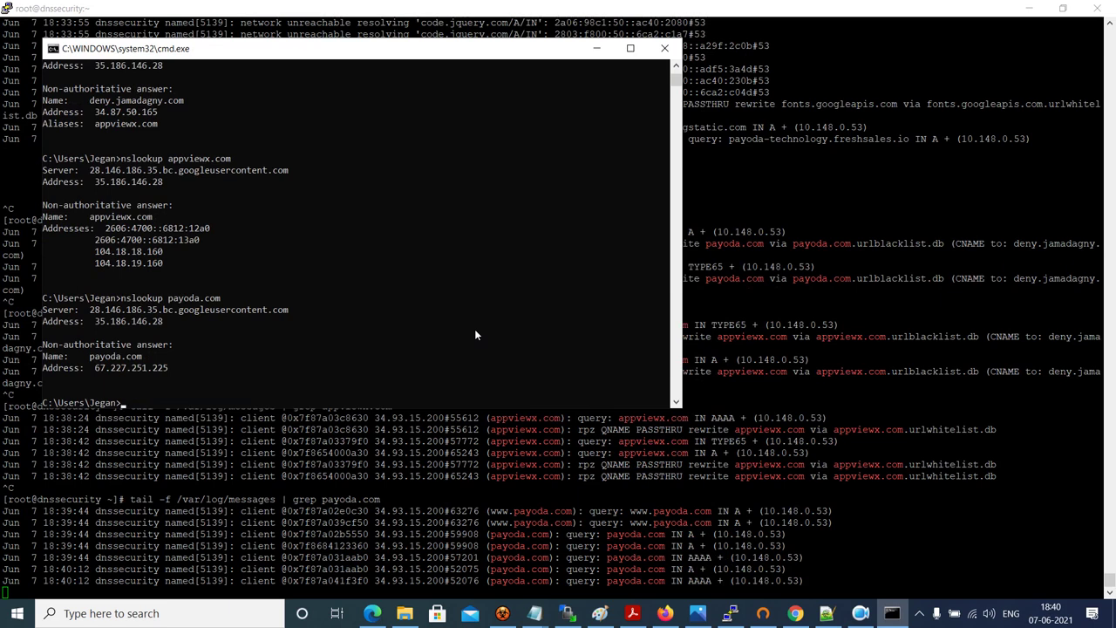
pyautogui.press('Up')
pyautogui.press('Up')
pyautogui.press('Return')
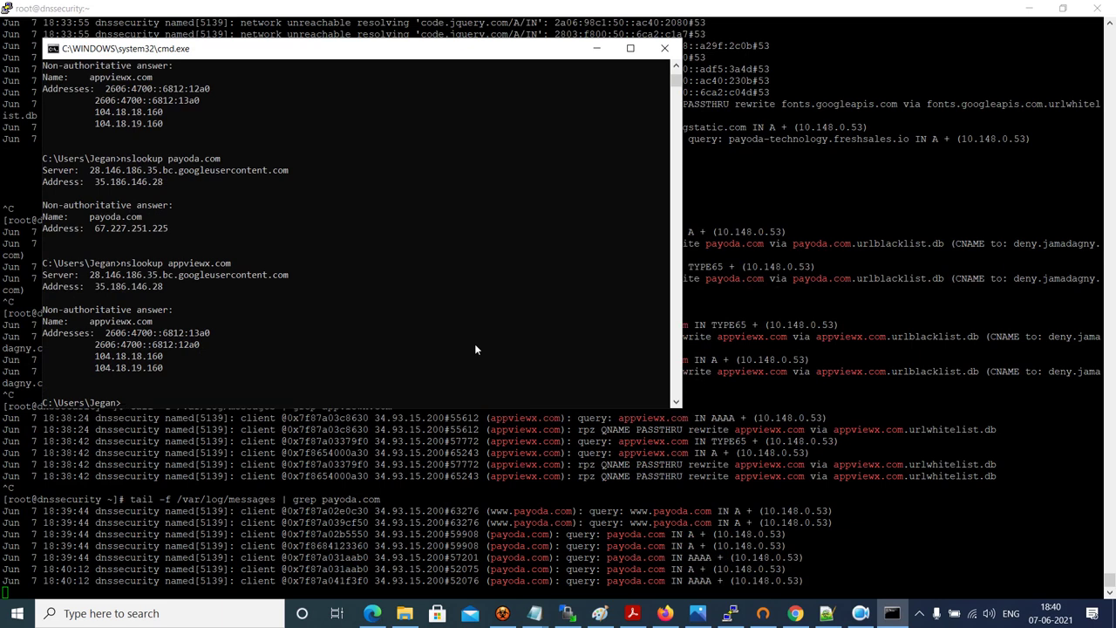
# - Restart the appviewx.com log watch, repeat its lookup, and confirm it passed via urlwhitelist.db
pyautogui.click(477, 485)
pyautogui.hotkey('ctrl', 'c')
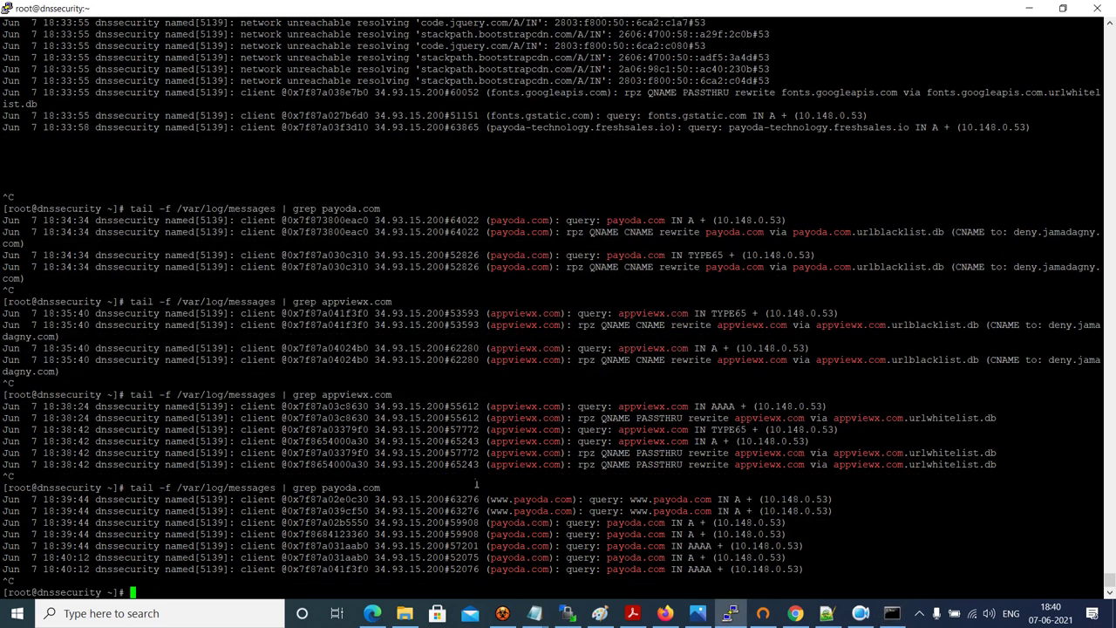
pyautogui.press('Up')
pyautogui.press('Up')
pyautogui.press('Return')
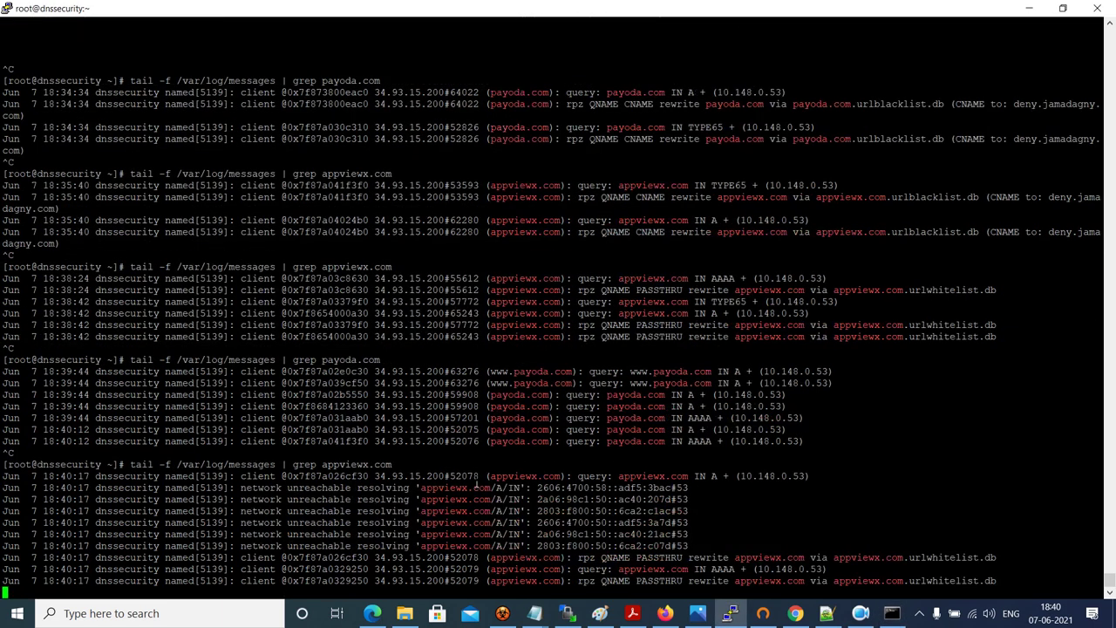
pyautogui.click(892, 613)
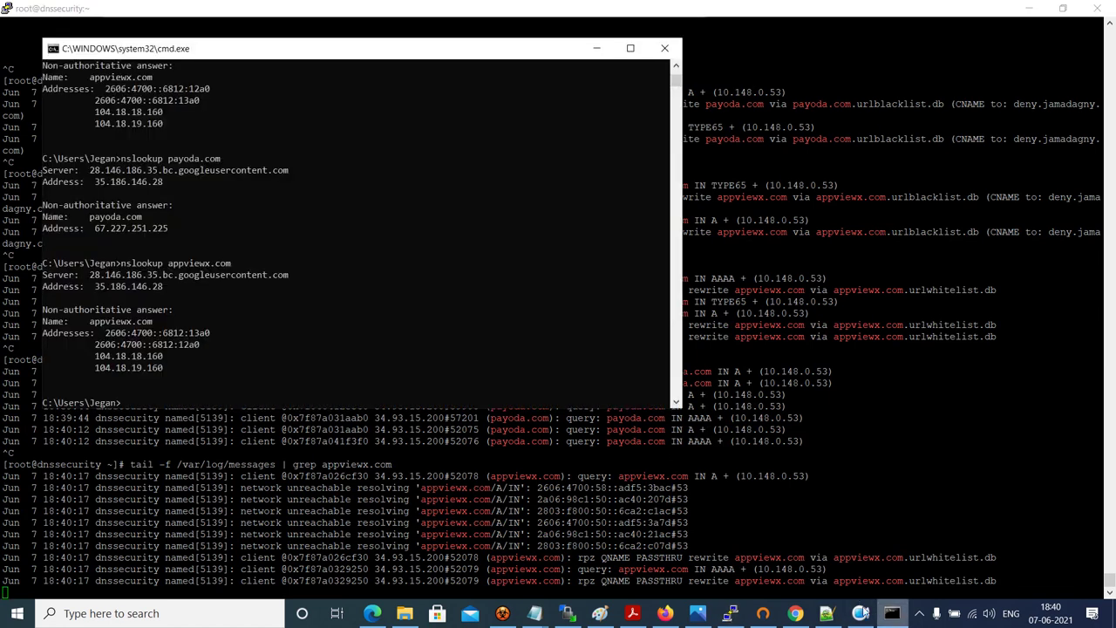
pyautogui.press('Up')
pyautogui.press('Return')
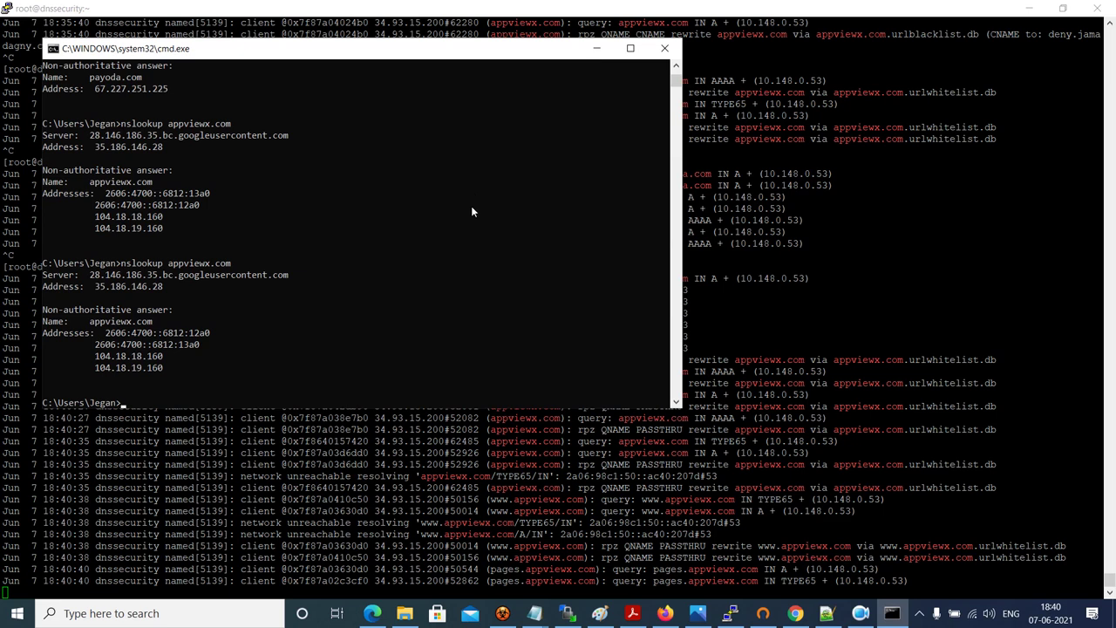
pyautogui.click(486, 468)
pyautogui.hotkey('ctrl', 'c')
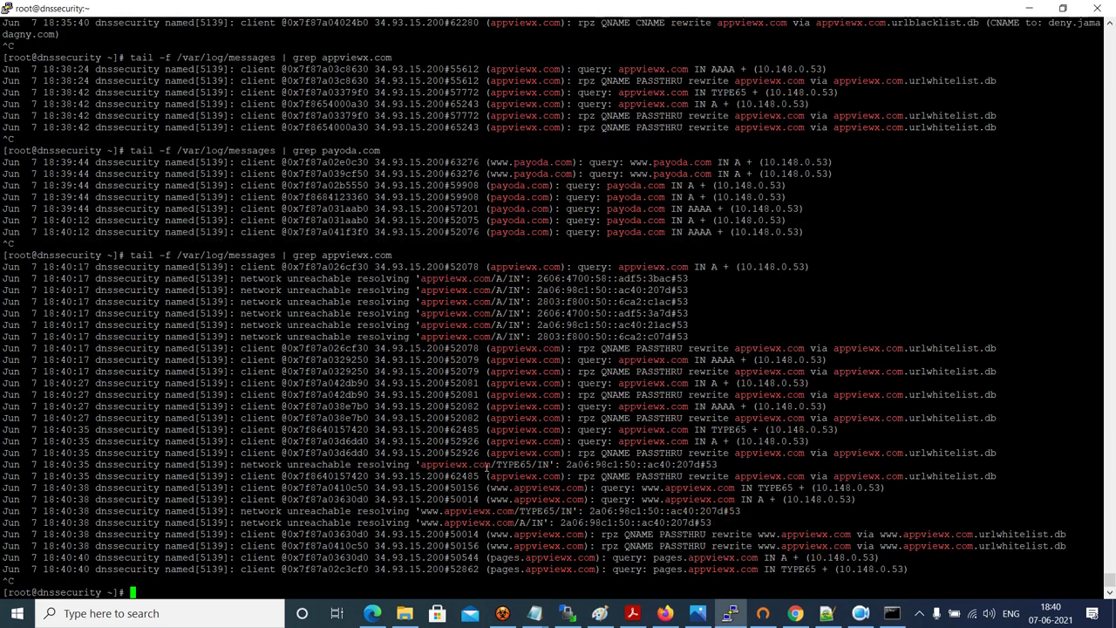
pyautogui.press('Up')
pyautogui.press('Up')
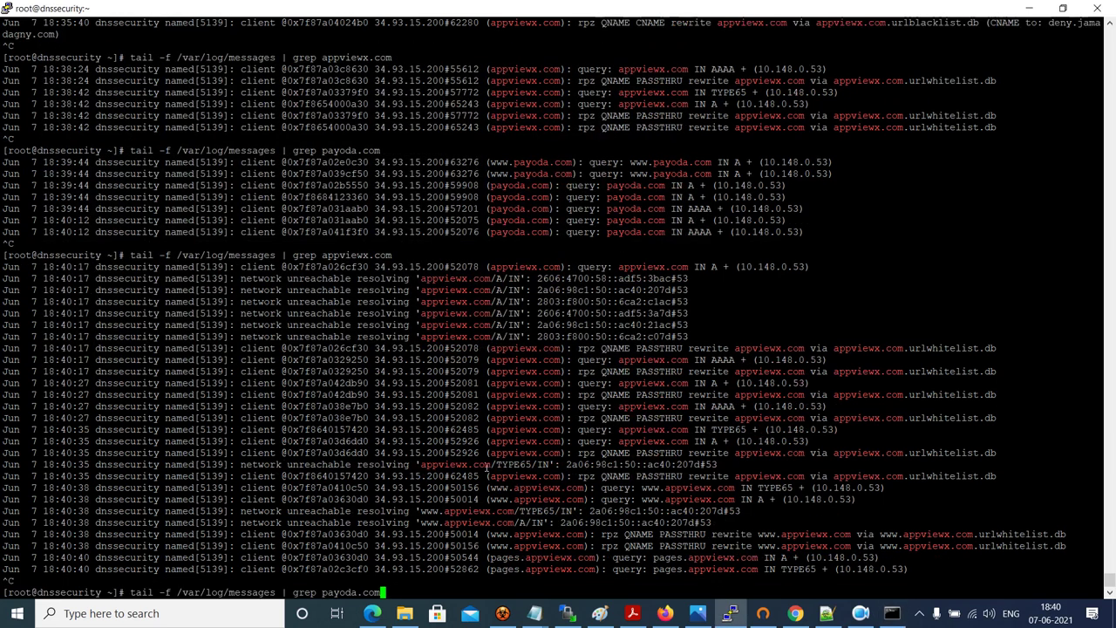
pyautogui.press('Return')
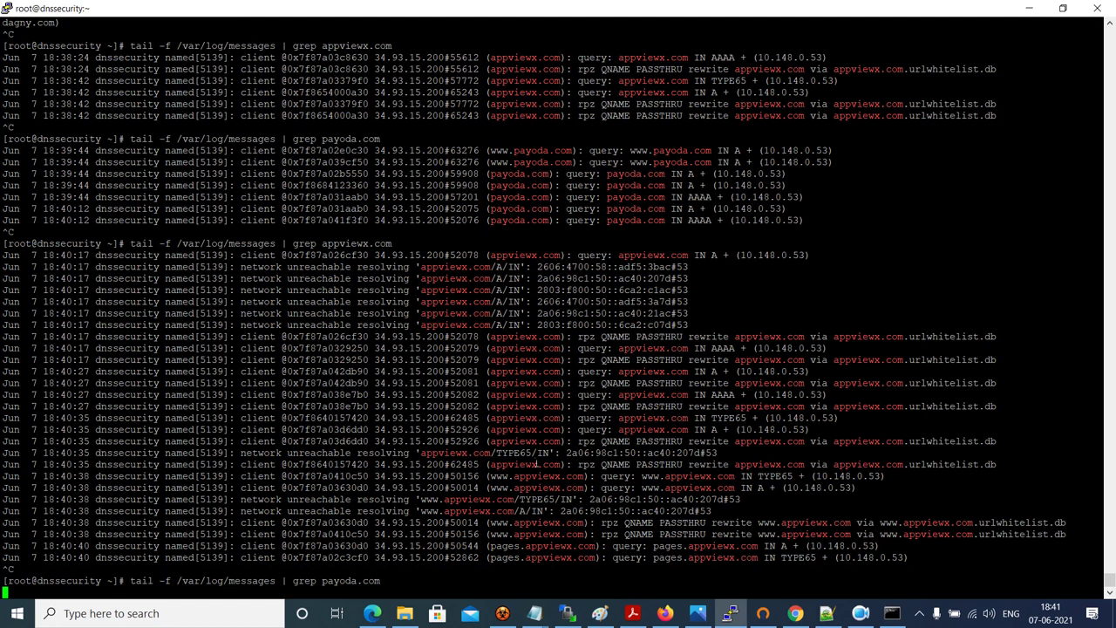
pyautogui.click(665, 613)
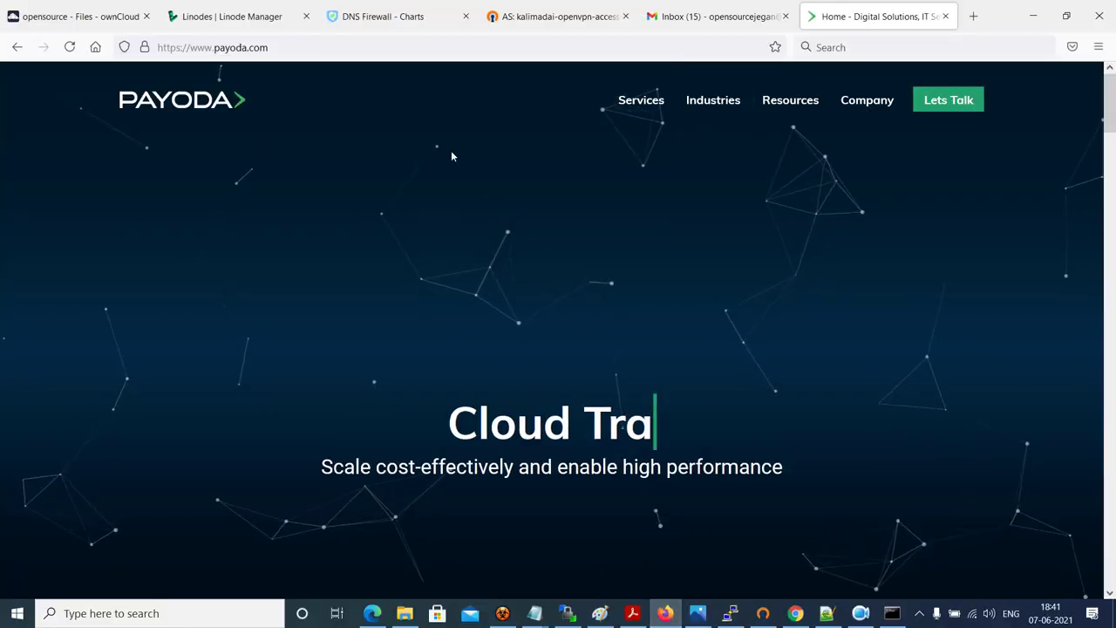
pyautogui.click(181, 99)
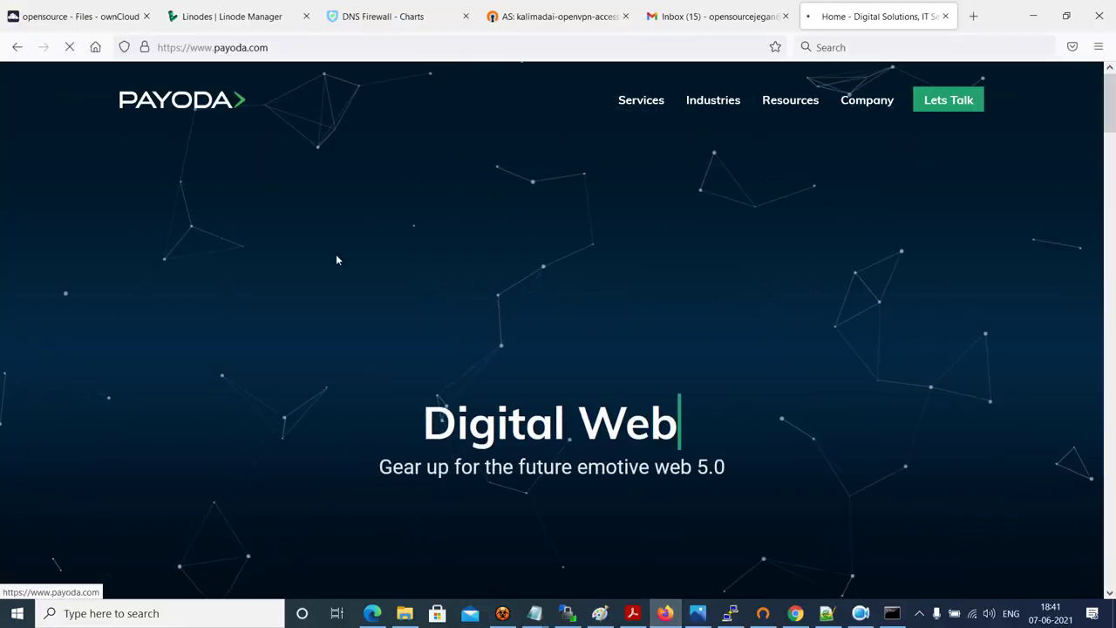
pyautogui.click(731, 614)
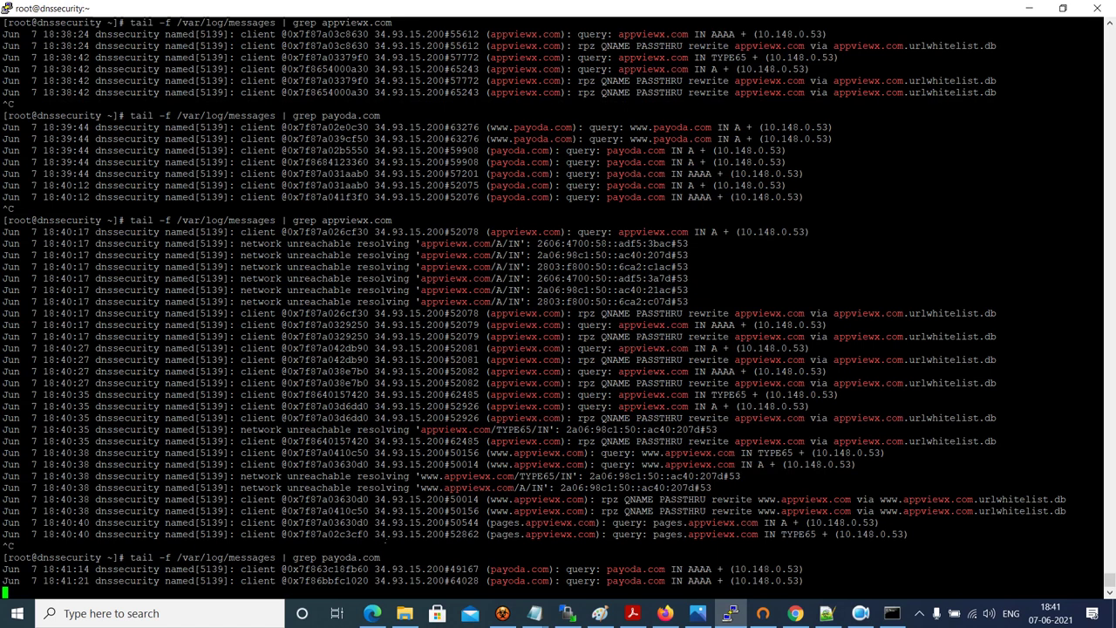
pyautogui.moveTo(374, 534); pyautogui.dragTo(446, 535)
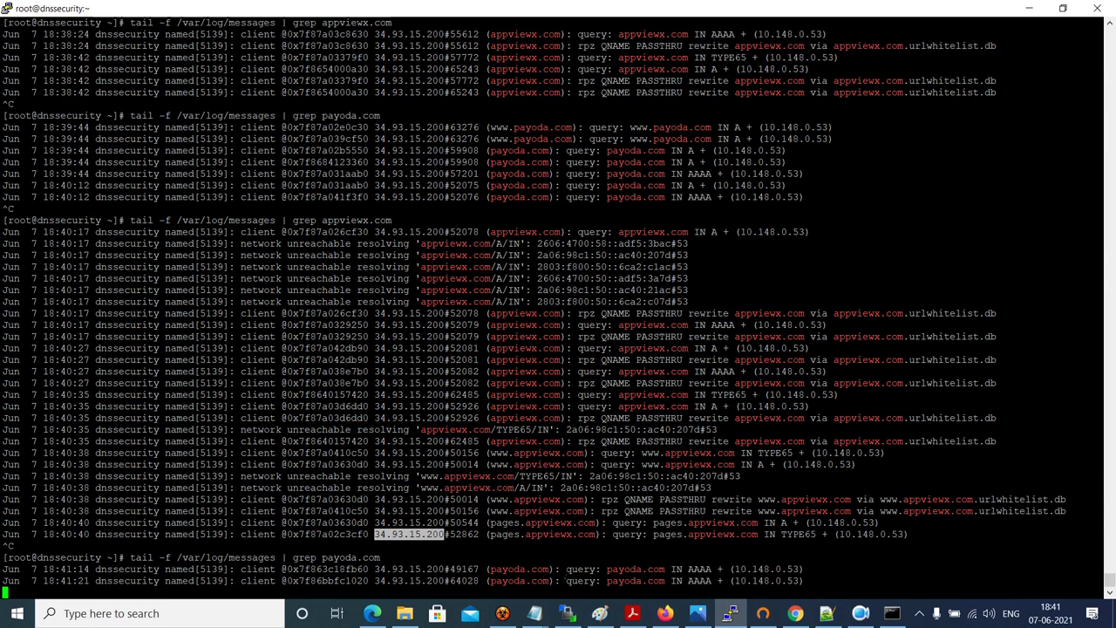
# - In OpenVPN Access Server, highlight server IP 34.93.15.200 and Primary DNS Server 35.186.146.28
pyautogui.click(665, 613)
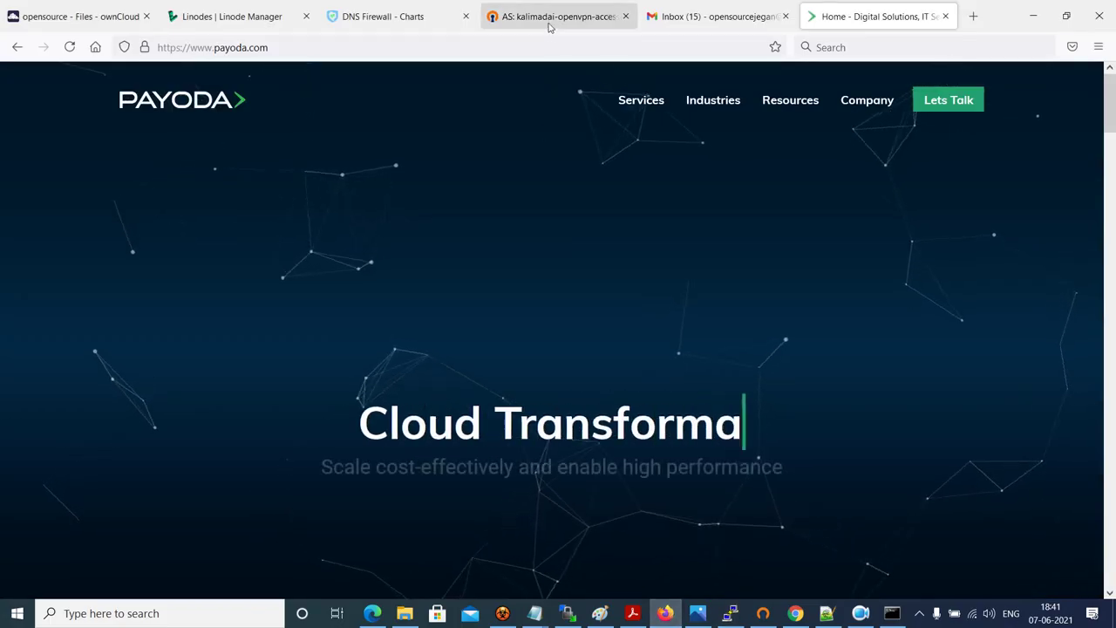
pyautogui.click(559, 15)
pyautogui.click(214, 48)
pyautogui.click(204, 48)
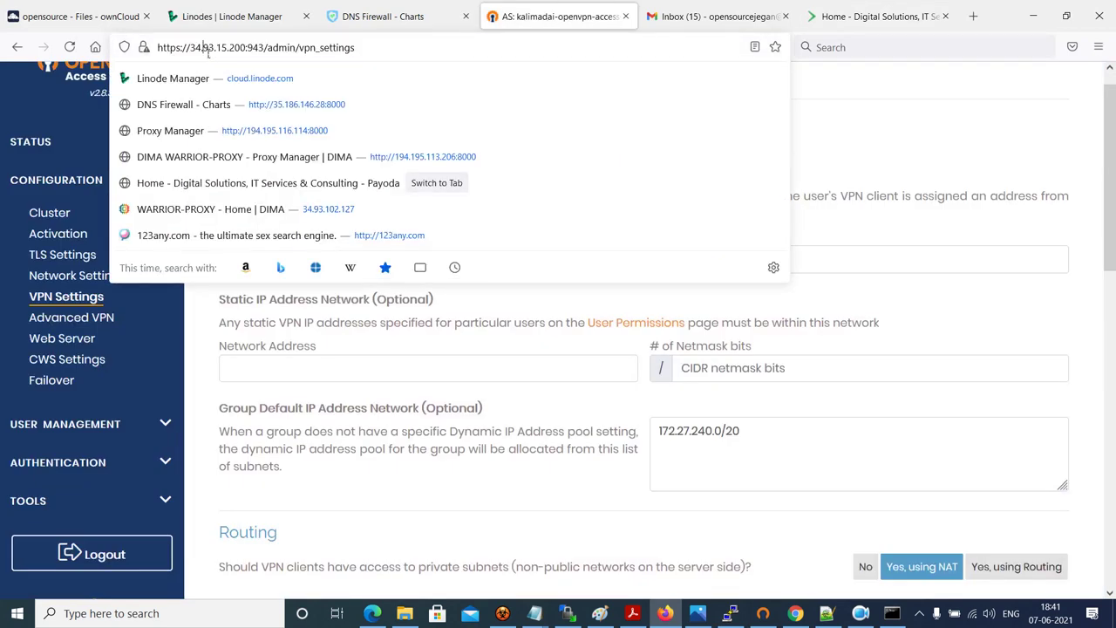
pyautogui.moveTo(190, 48); pyautogui.dragTo(247, 49)
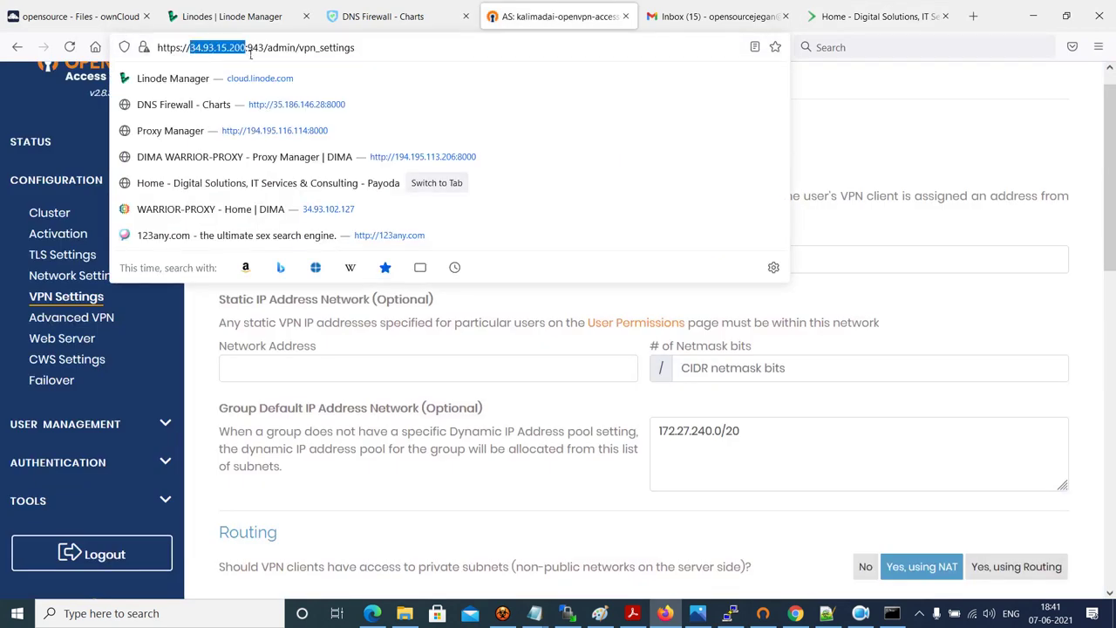
pyautogui.click(383, 371)
pyautogui.click(383, 371)
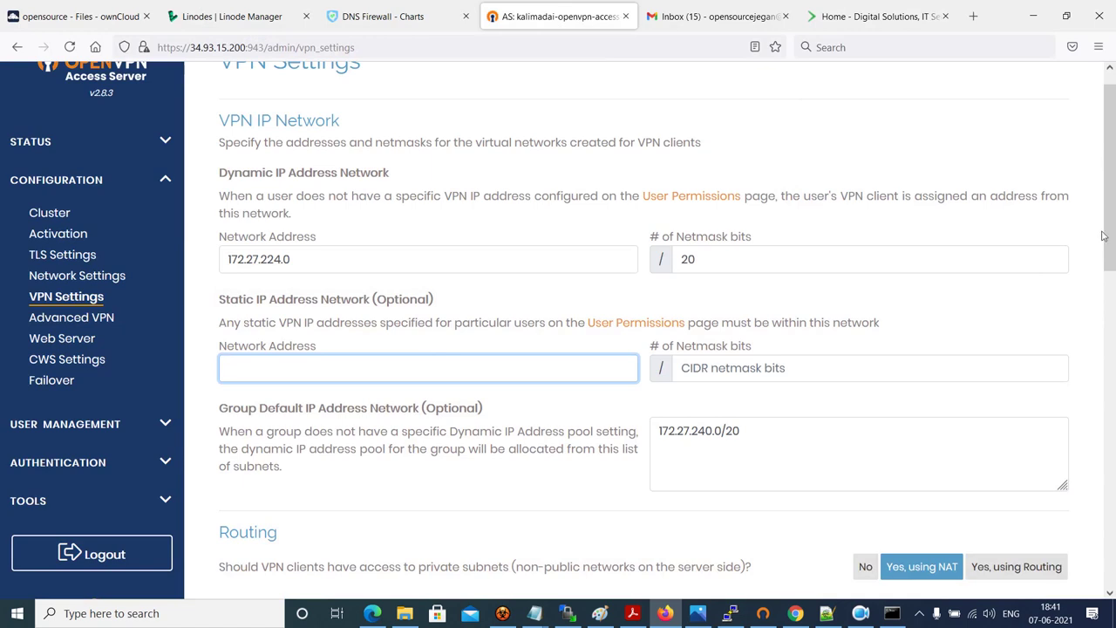
pyautogui.moveTo(1113, 242); pyautogui.dragTo(1113, 468)
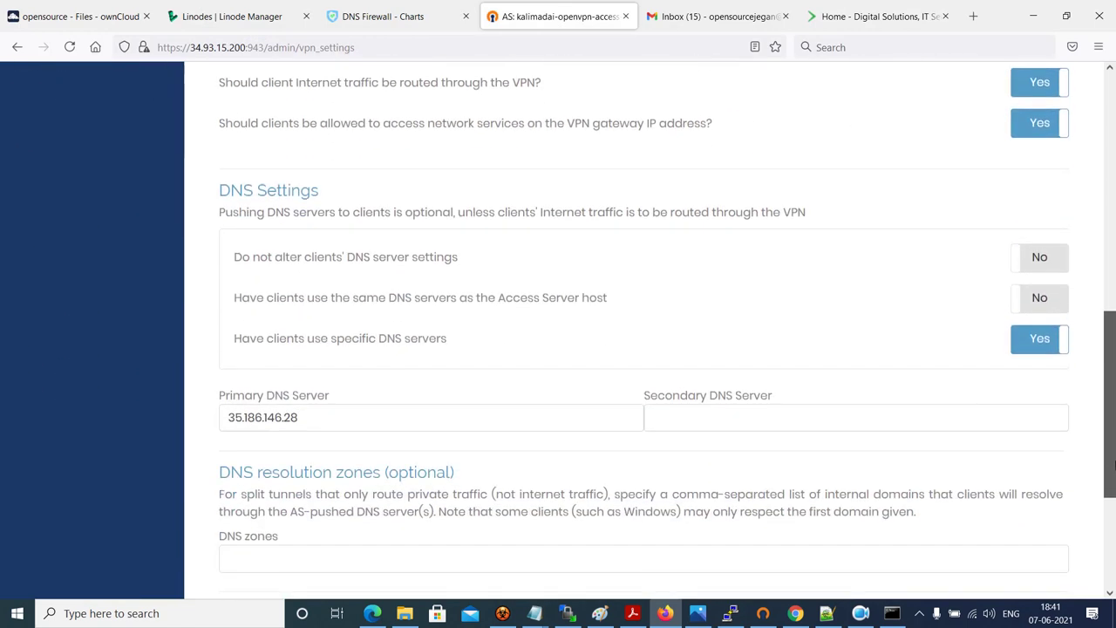
pyautogui.moveTo(300, 419); pyautogui.dragTo(206, 424)
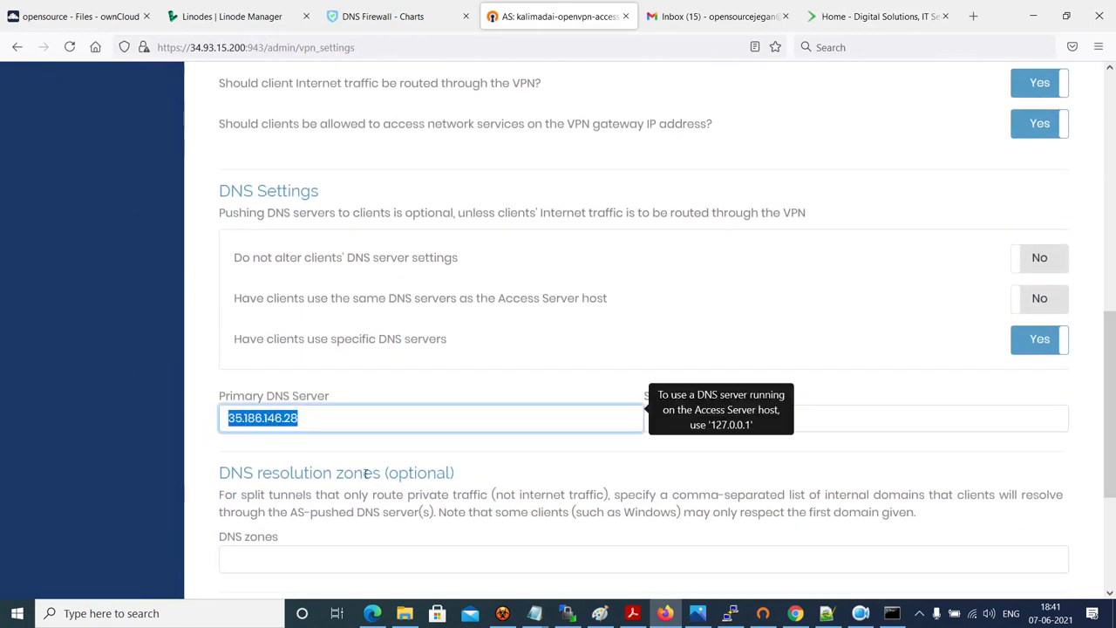
# - Mark the nslookup server address 35.186.146.28 and compare it with the Primary DNS setting
pyautogui.click(892, 613)
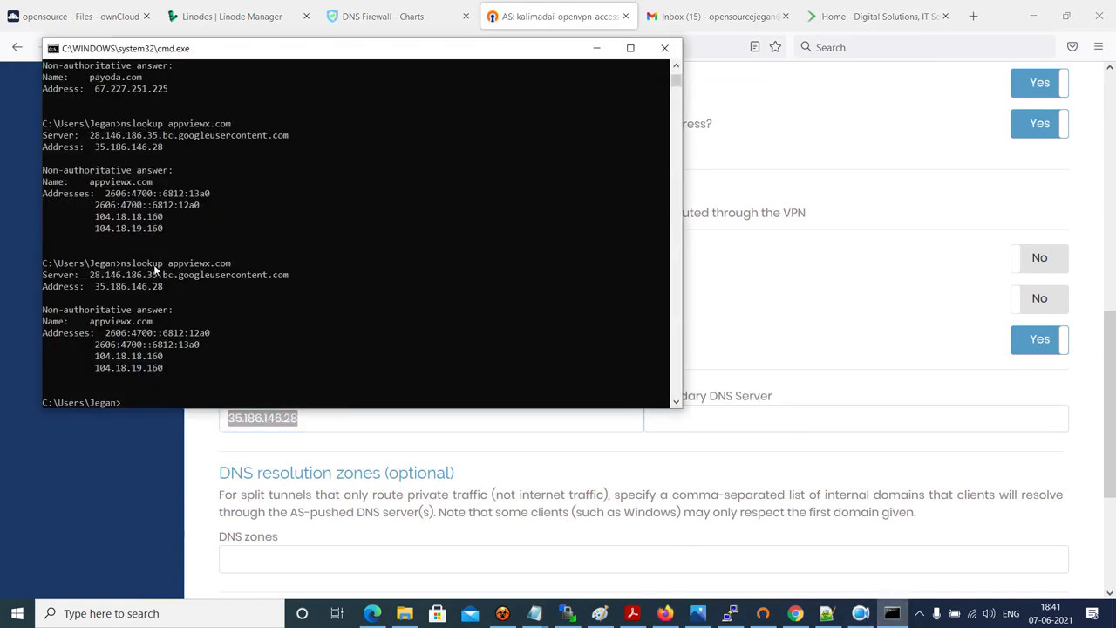
pyautogui.moveTo(168, 264); pyautogui.dragTo(233, 273)
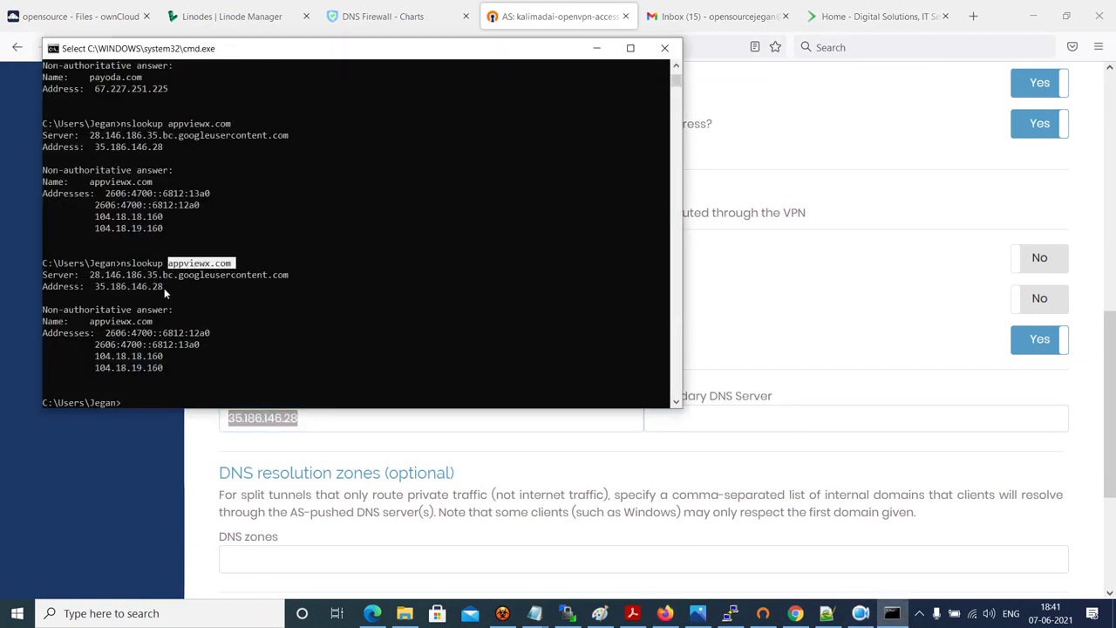
pyautogui.moveTo(164, 288); pyautogui.dragTo(93, 289)
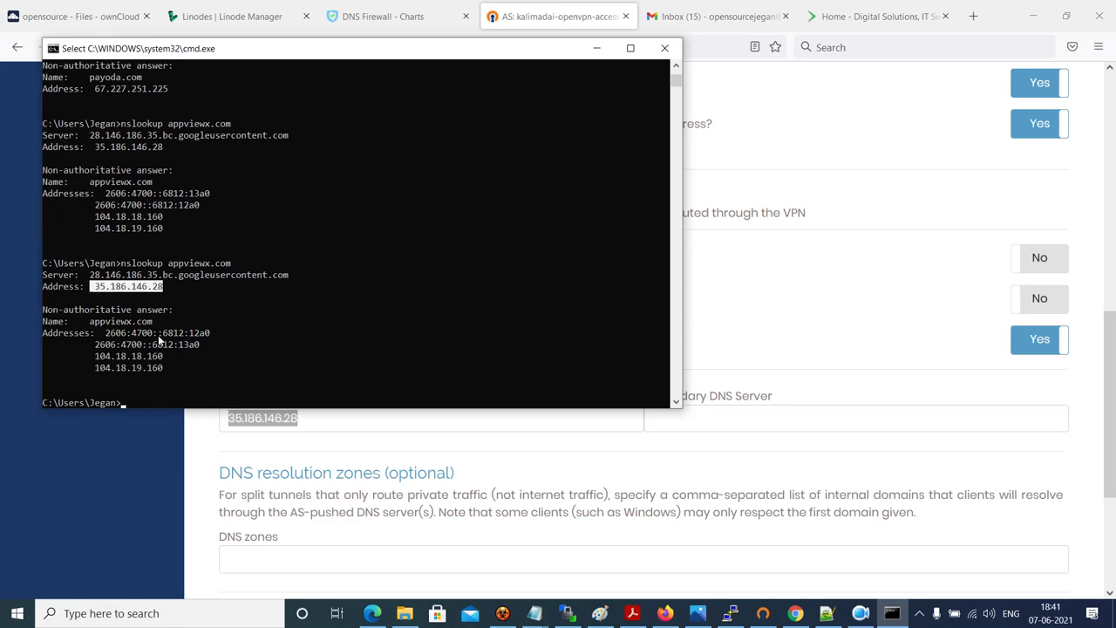
pyautogui.moveTo(263, 60); pyautogui.dragTo(258, 30)
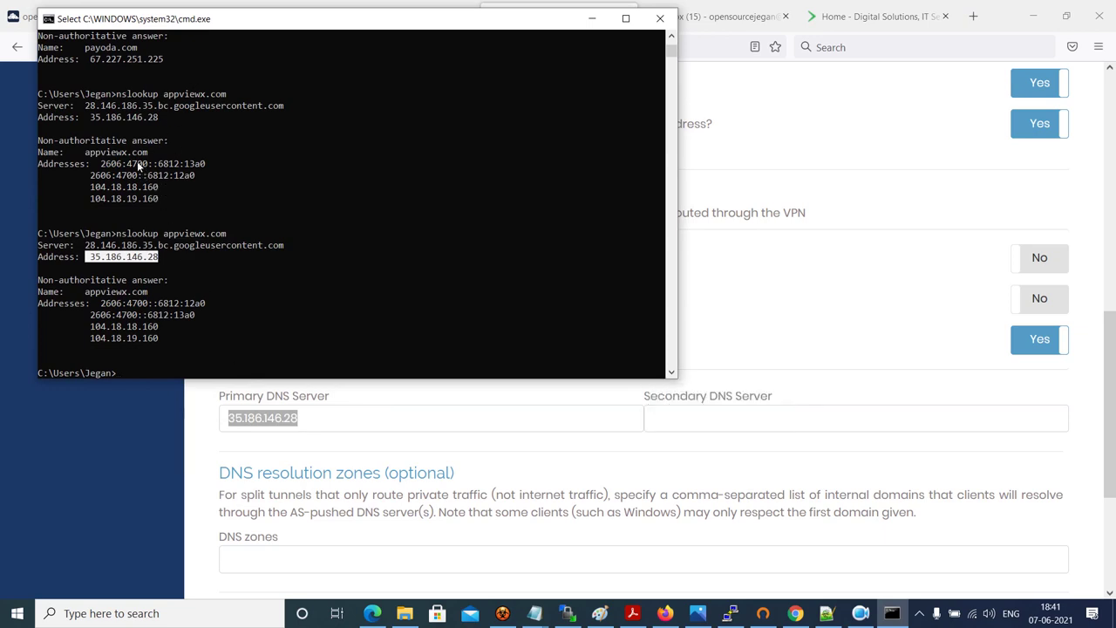
pyautogui.click(95, 118)
pyautogui.moveTo(150, 125); pyautogui.dragTo(159, 121)
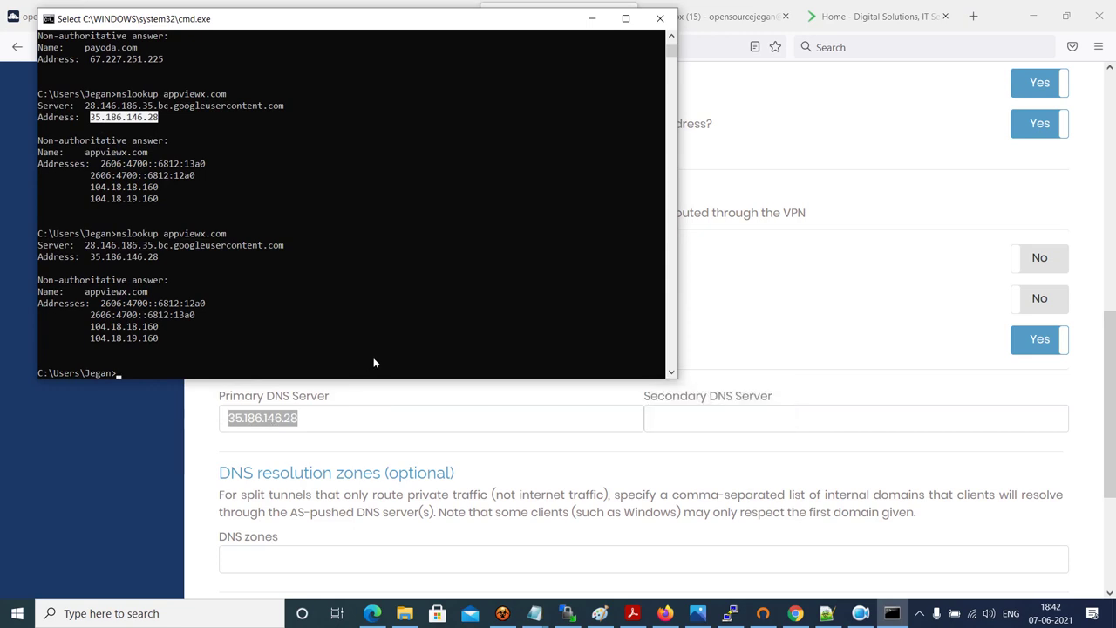
pyautogui.click(592, 18)
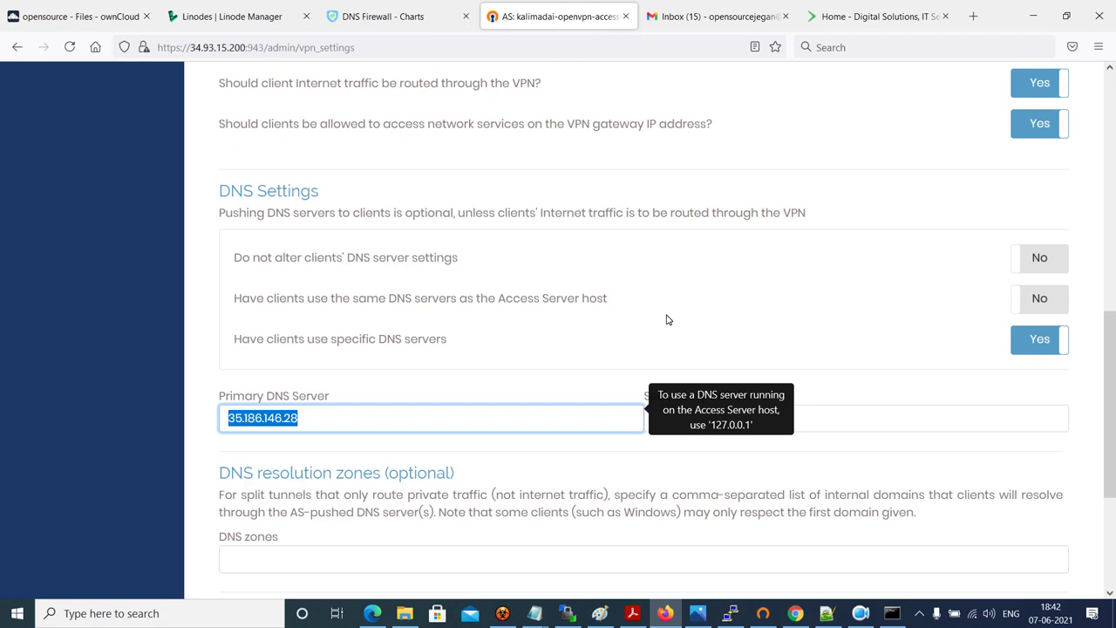
pyautogui.click(892, 613)
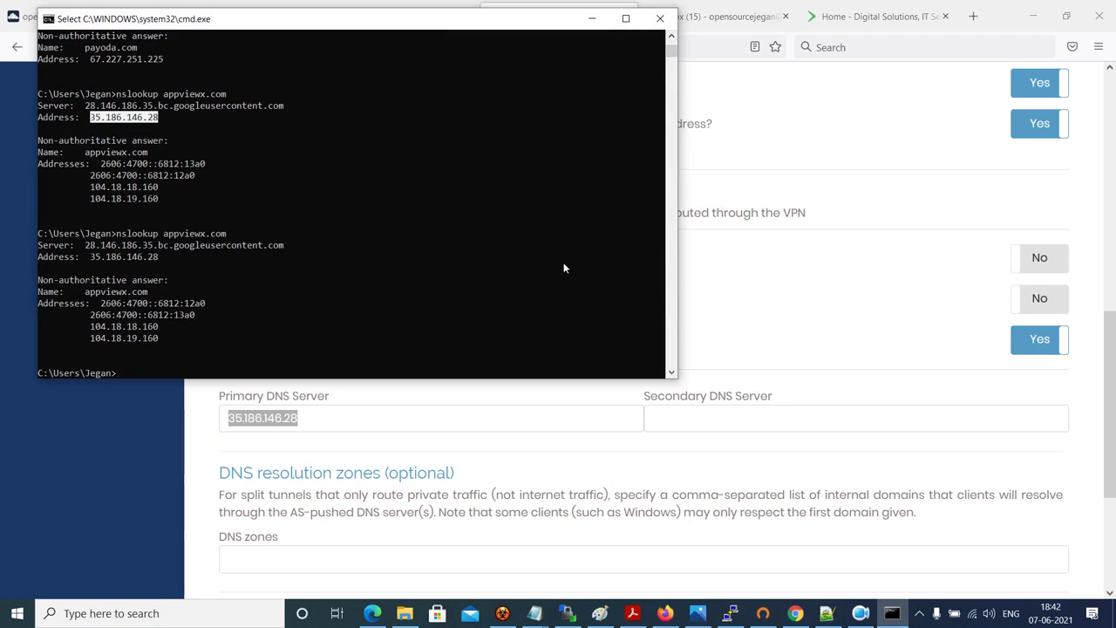
# - Rerun the nslookup lookups for appviewx.com and payoda.com
pyautogui.press('Up')
pyautogui.press('Return')
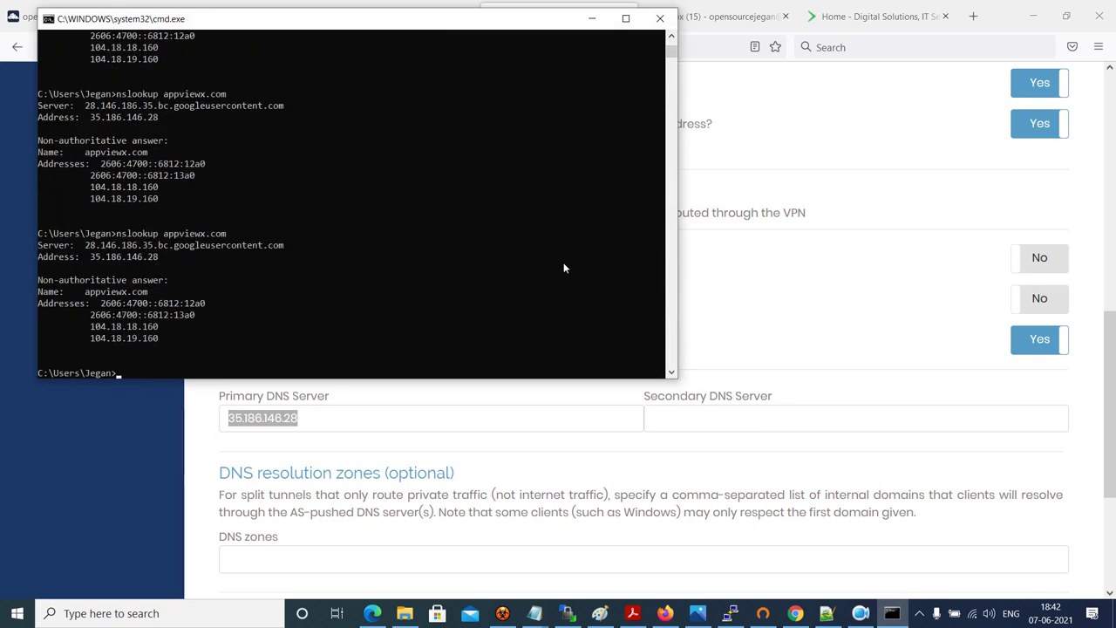
pyautogui.press('Up')
pyautogui.press('Up')
pyautogui.press('Return')
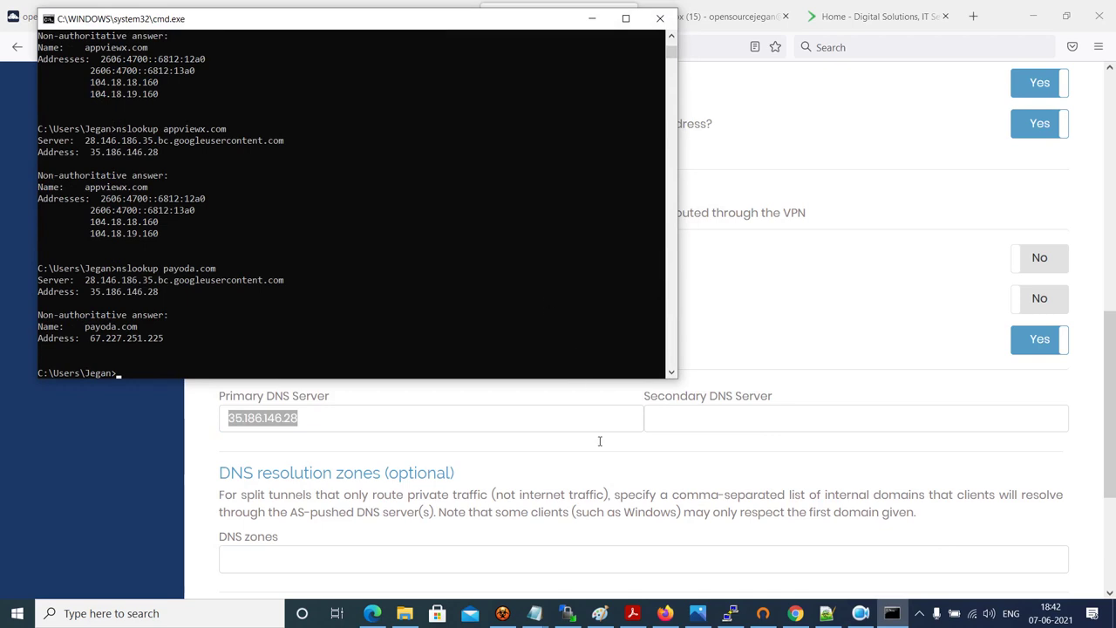
# - Highlight the RPZ, Genius and Category zone file entries in the Notepad notes
pyautogui.click(825, 615)
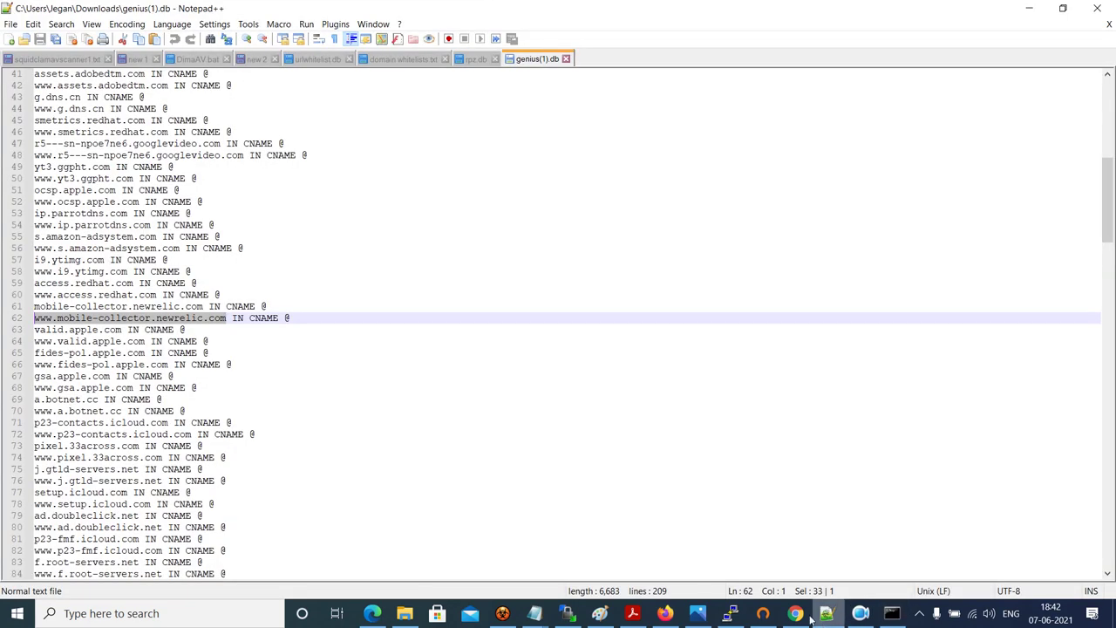
pyautogui.moveTo(532, 616)
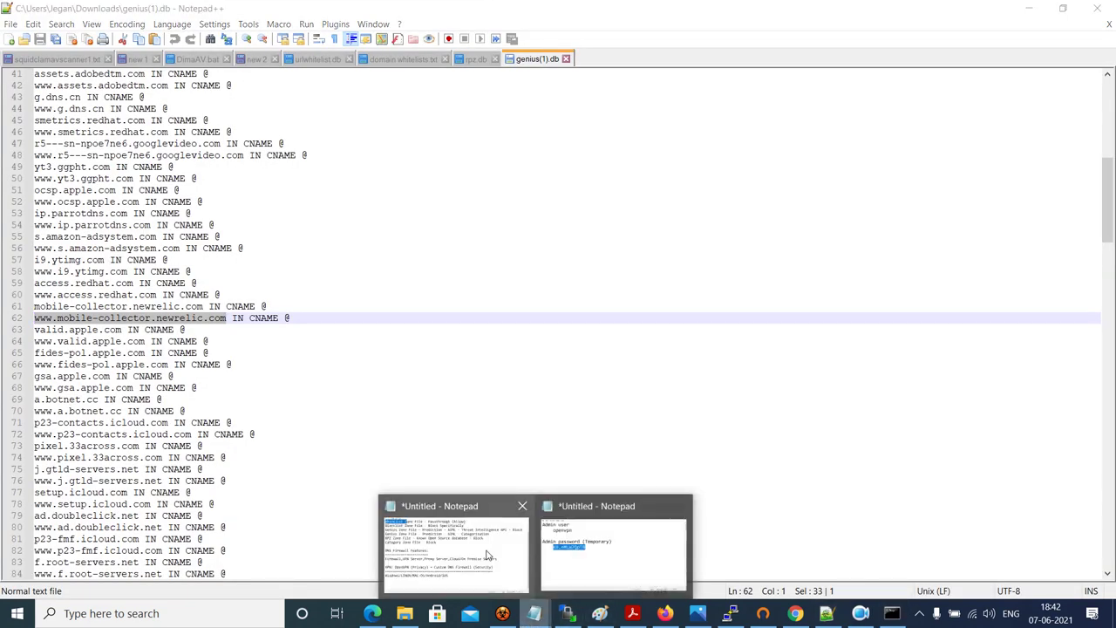
pyautogui.click(457, 546)
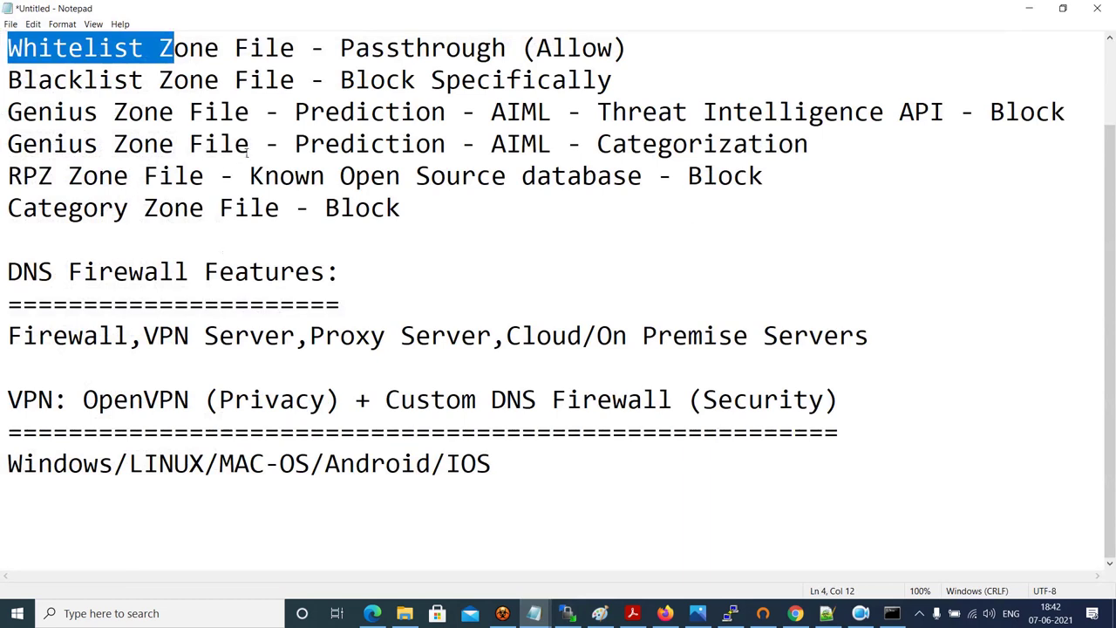
pyautogui.moveTo(204, 176); pyautogui.dragTo(22, 177)
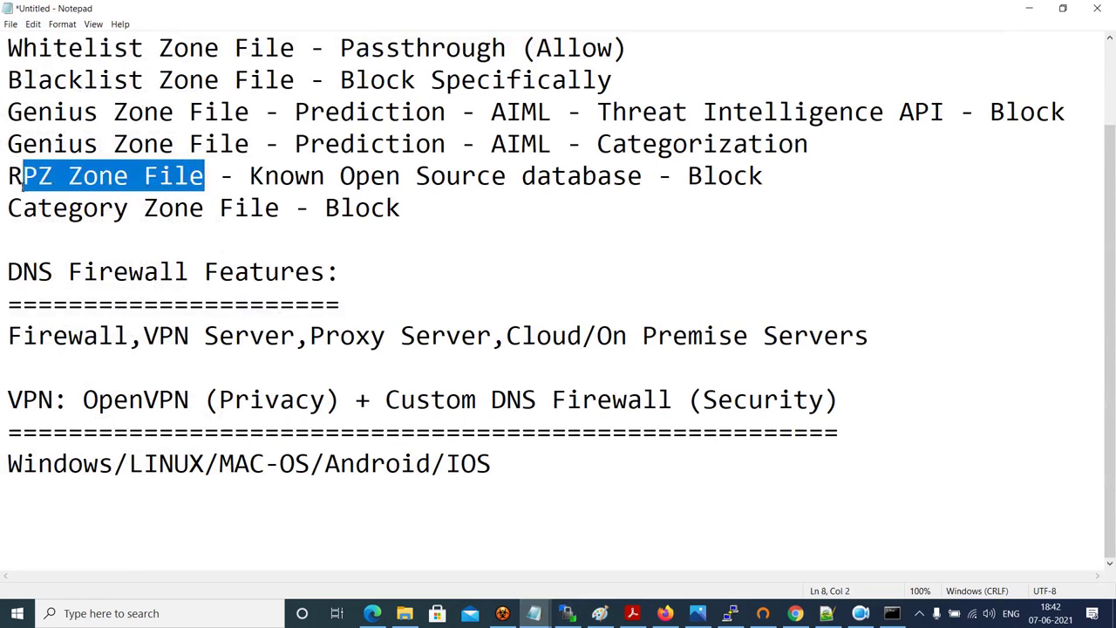
pyautogui.moveTo(175, 145); pyautogui.dragTo(9, 147)
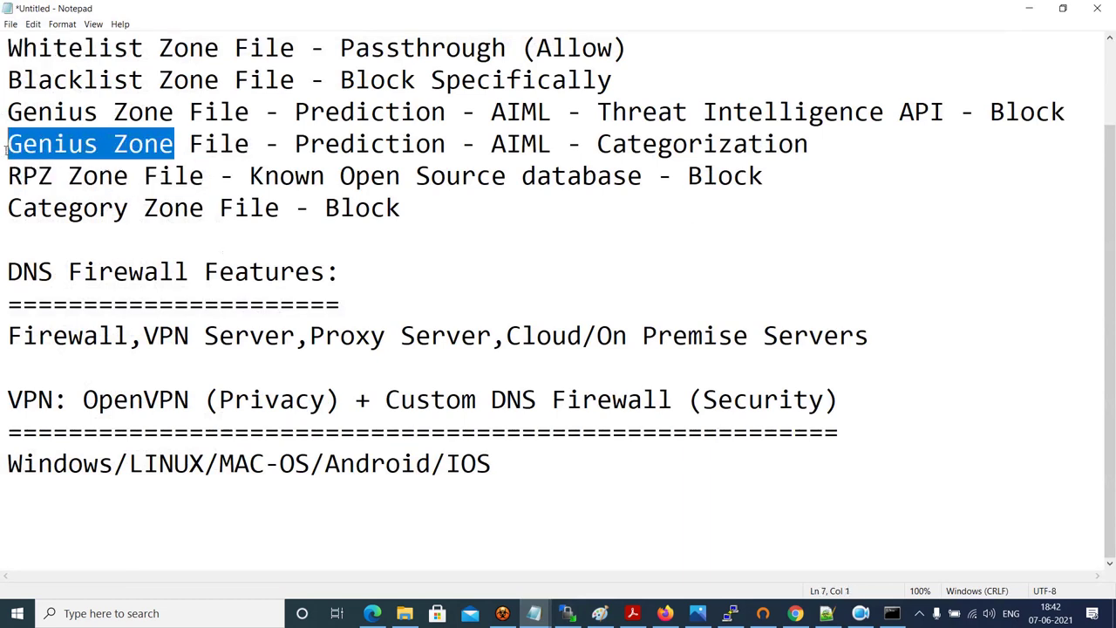
pyautogui.moveTo(205, 177); pyautogui.dragTo(23, 180)
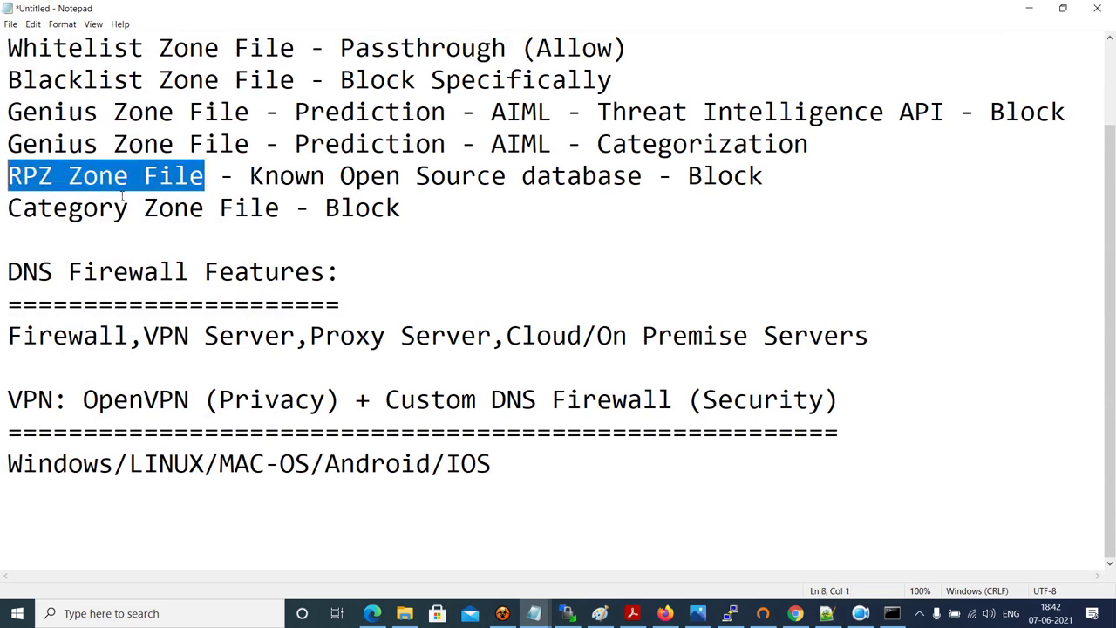
pyautogui.moveTo(206, 218); pyautogui.dragTo(23, 218)
pyautogui.click(73, 230)
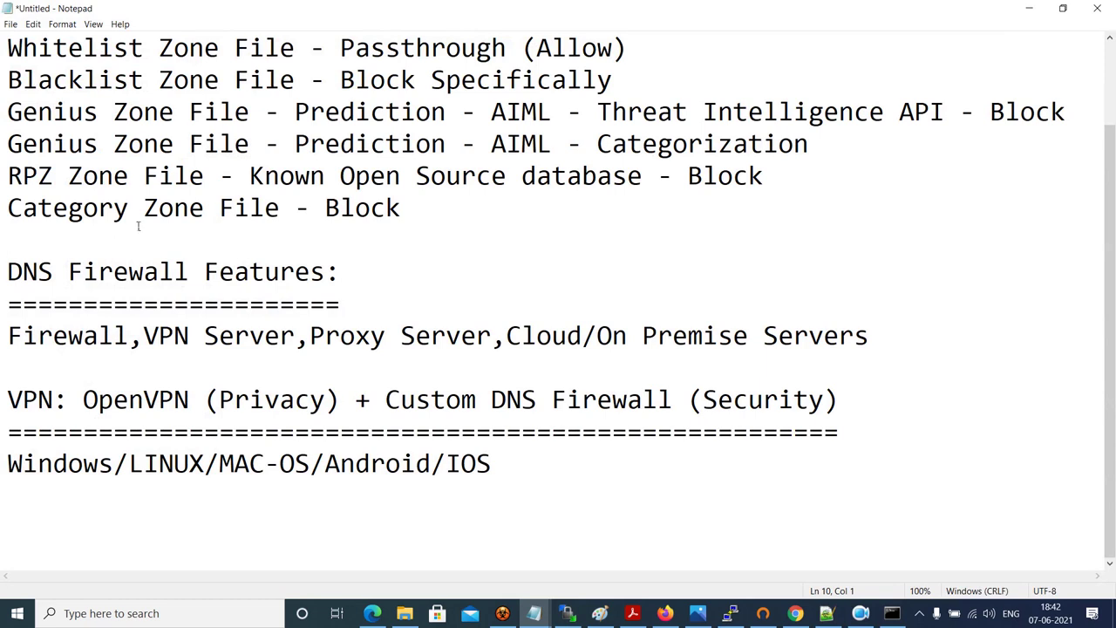
# - Switch to rpz.db in Notepad++ and select 6fwww.eu.api.binance.com on line 71
pyautogui.click(827, 613)
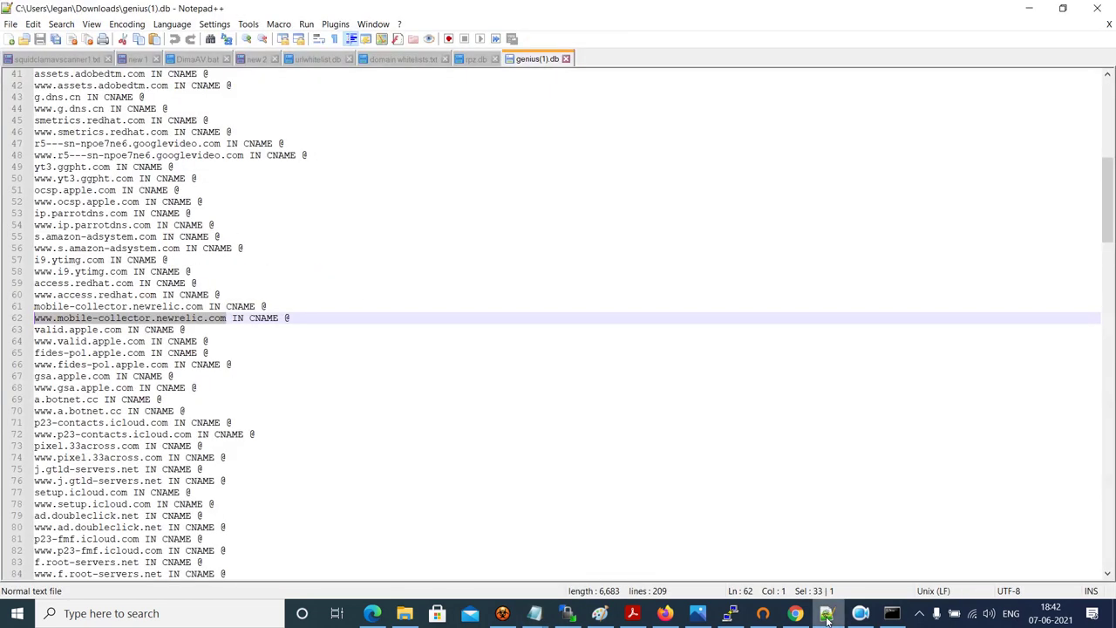
pyautogui.click(391, 238)
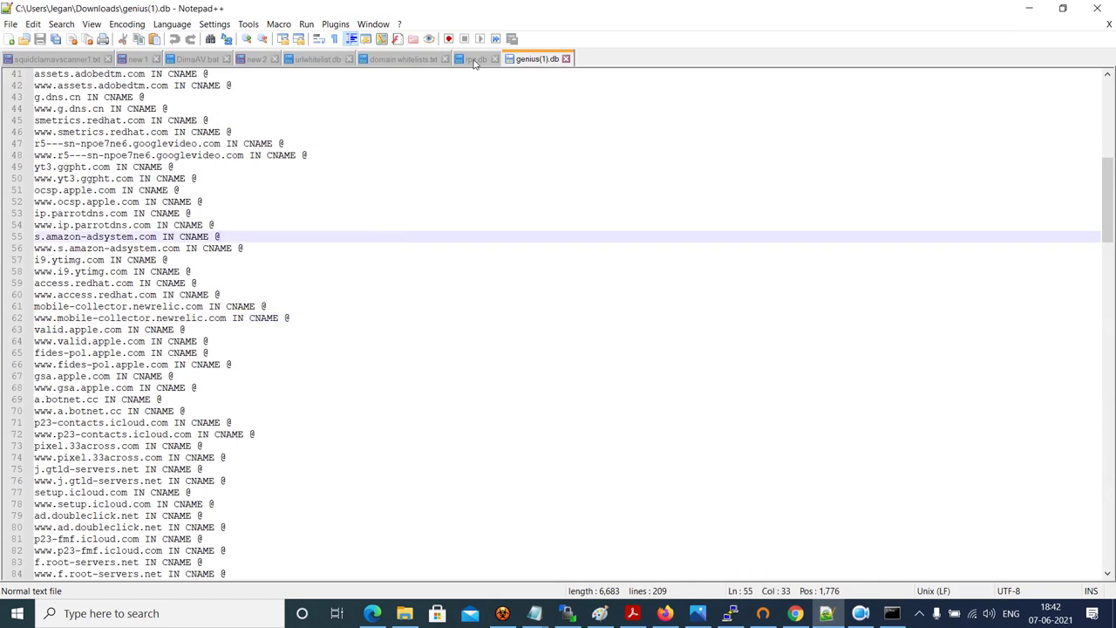
pyautogui.click(475, 58)
pyautogui.moveTo(253, 330); pyautogui.dragTo(35, 333)
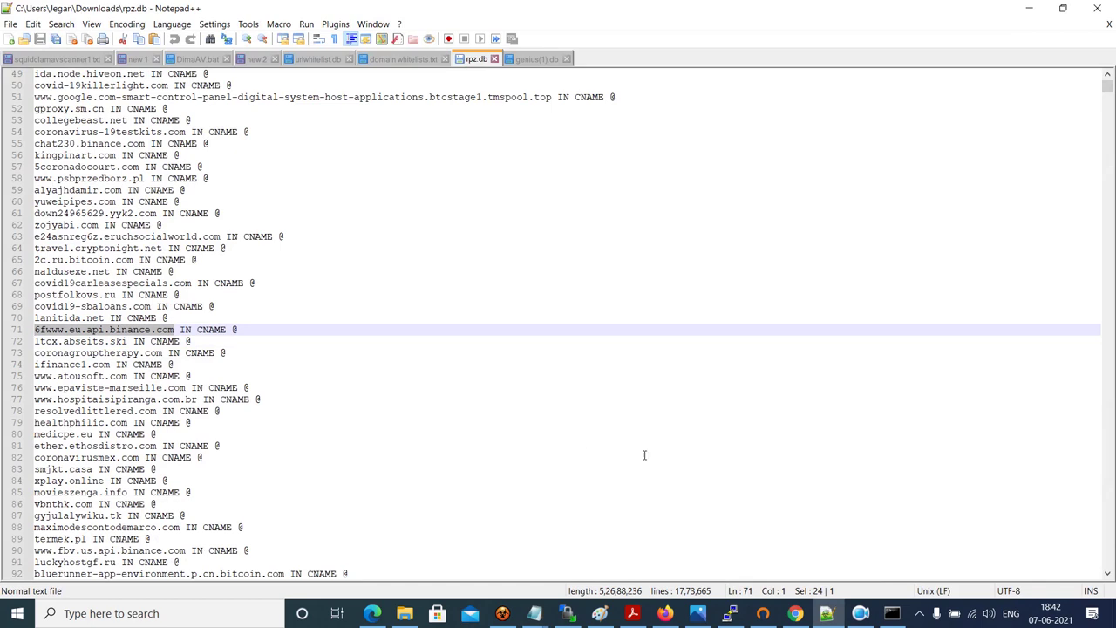
pyautogui.click(892, 613)
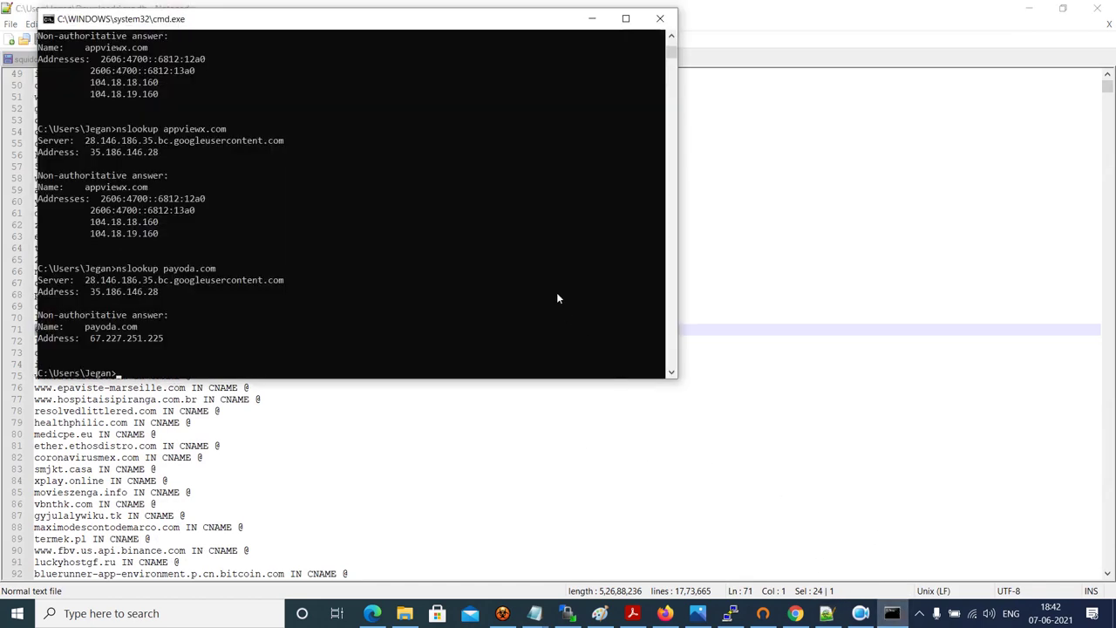
# - Restart the server log watch filtered for 6fwww.eu.api.binance.com
pyautogui.click(731, 614)
pyautogui.hotkey('ctrl', 'c')
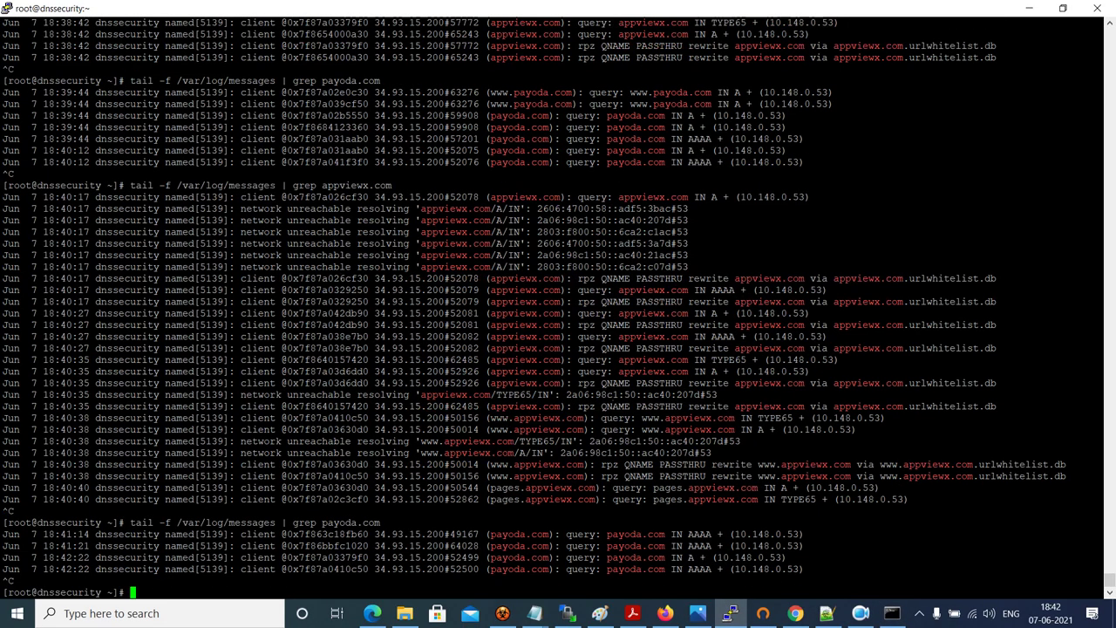
pyautogui.press('Up')
pyautogui.press('BackSpace')
pyautogui.press('BackSpace')
pyautogui.press('BackSpace')
pyautogui.press('BackSpace')
pyautogui.press('BackSpace')
pyautogui.press('BackSpace')
pyautogui.press('BackSpace')
pyautogui.press('BackSpace')
pyautogui.press('BackSpace')
pyautogui.press('BackSpace')
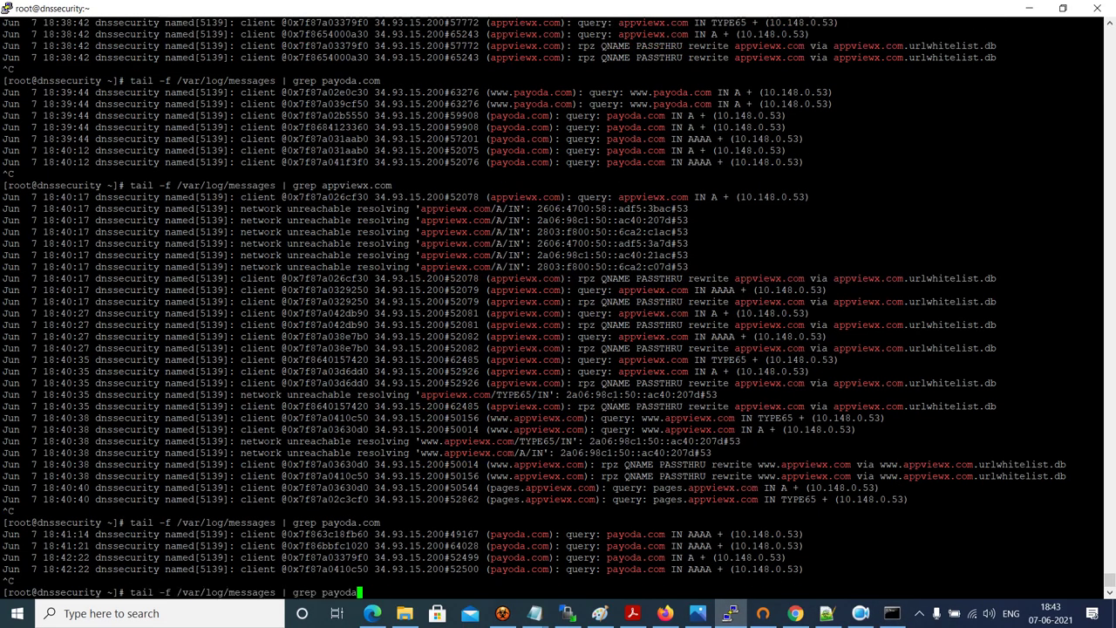
pyautogui.press('shift+Insert')
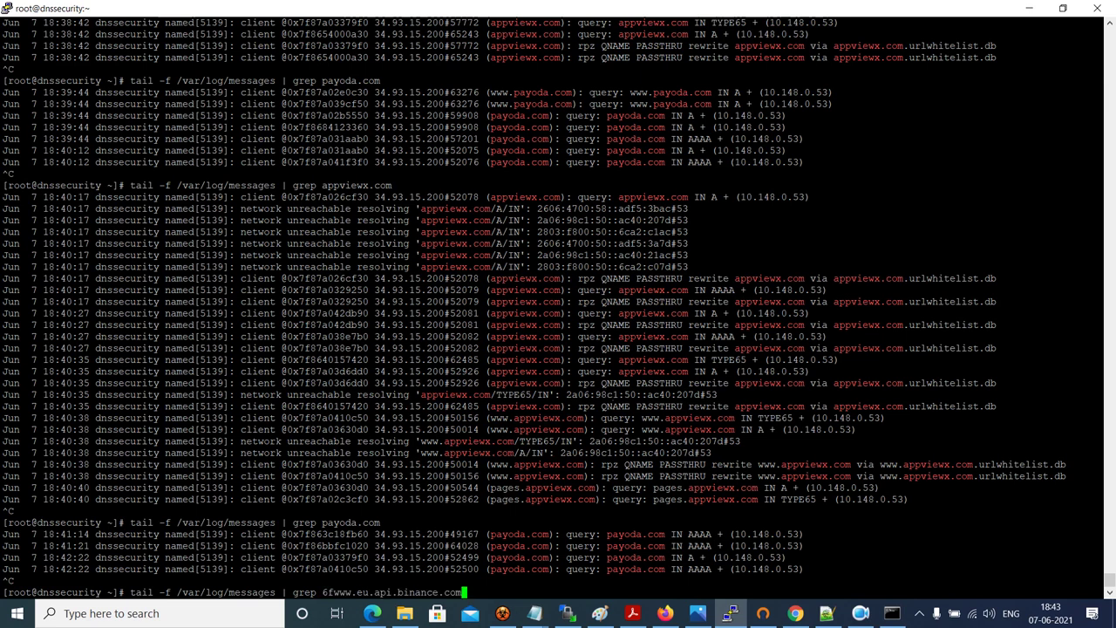
pyautogui.press('Return')
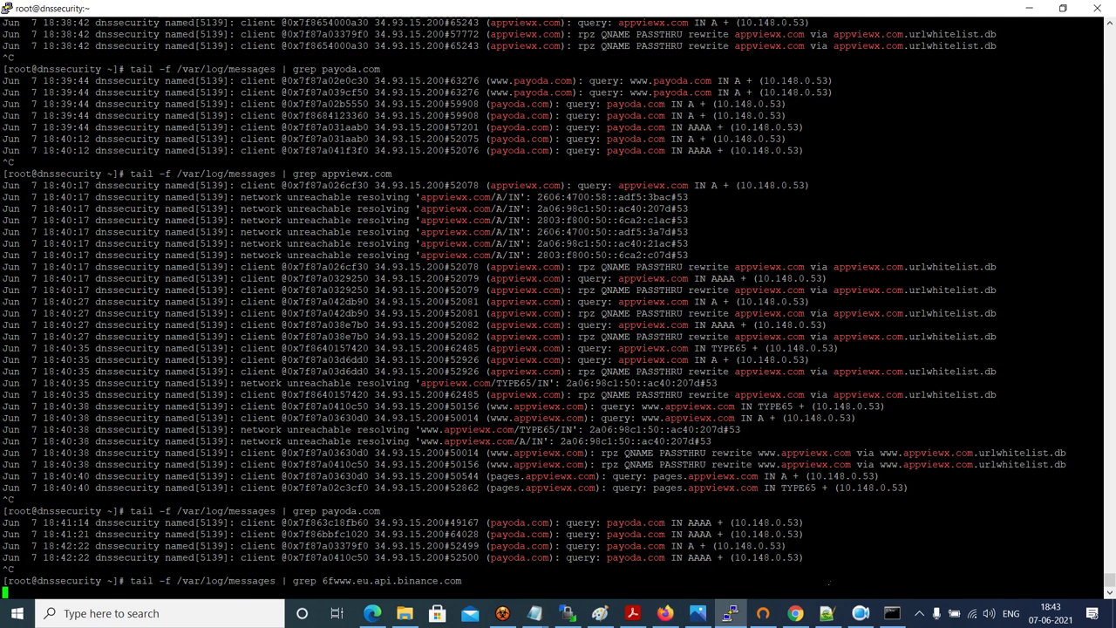
# - Run nslookup 6fwww.eu.api.binance.com in Command Prompt
pyautogui.click(892, 613)
pyautogui.write('ns')
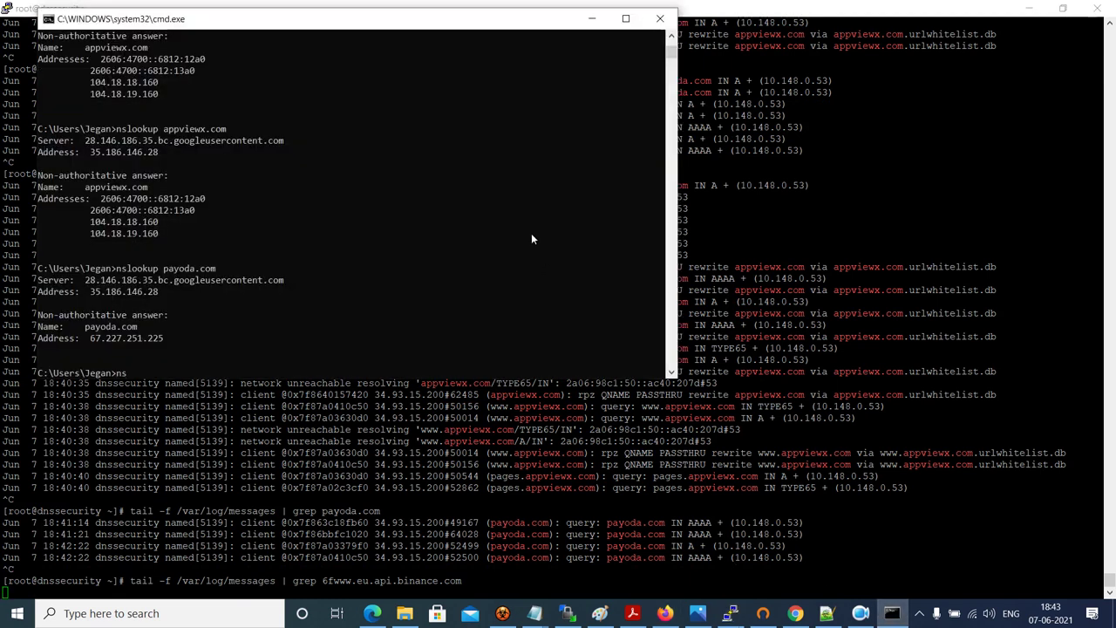
pyautogui.write('lookup')
pyautogui.hotkey('ctrl', 'v')
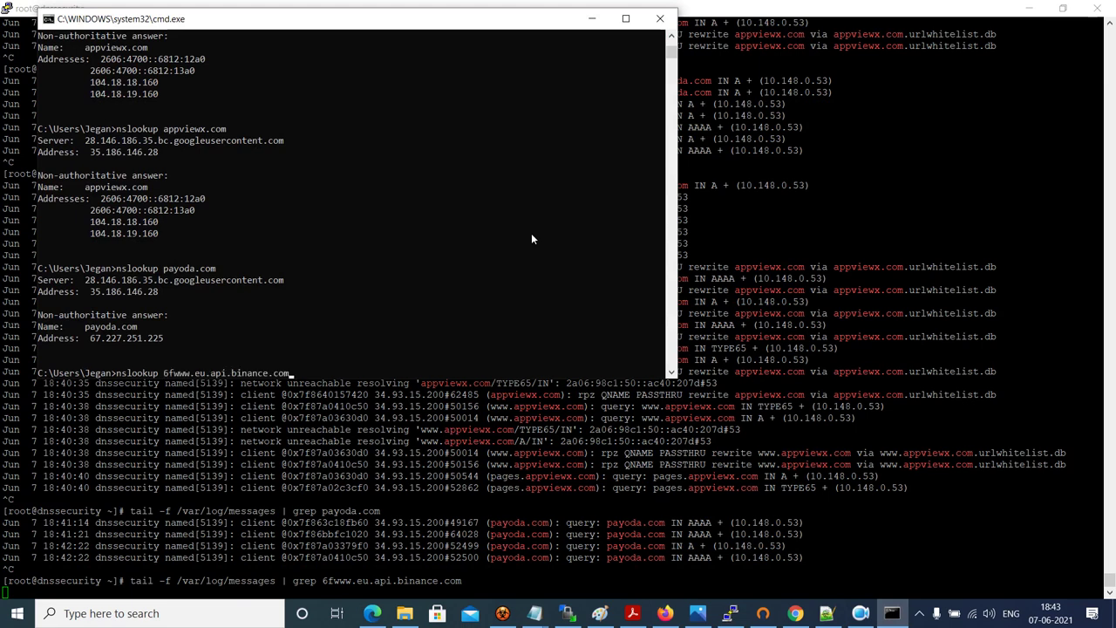
pyautogui.press('Return')
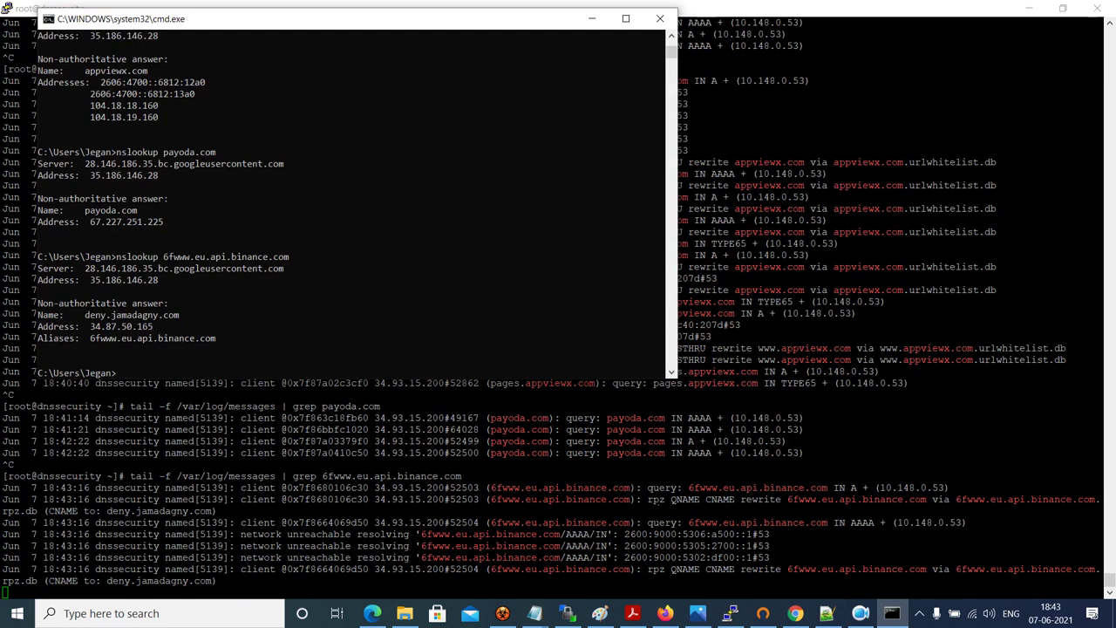
# - Highlight the rpz.db rewrite to deny.jamadagny.com in the log and the lookup answer
pyautogui.hotkey('alt', 'Tab')
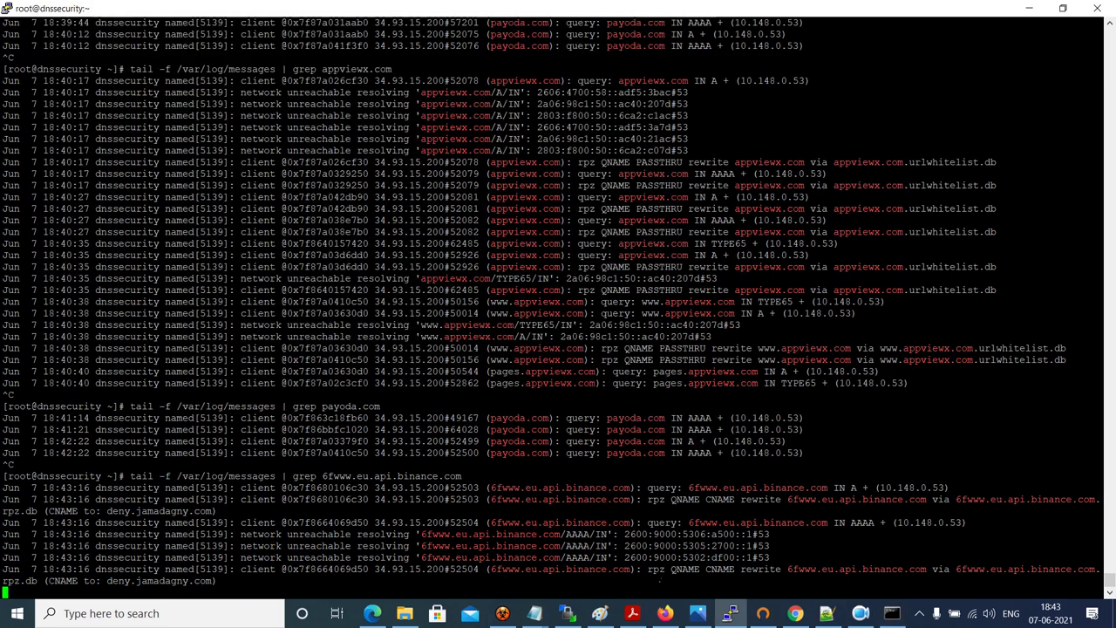
pyautogui.moveTo(645, 571); pyautogui.dragTo(686, 571)
pyautogui.moveTo(777, 571); pyautogui.dragTo(927, 571)
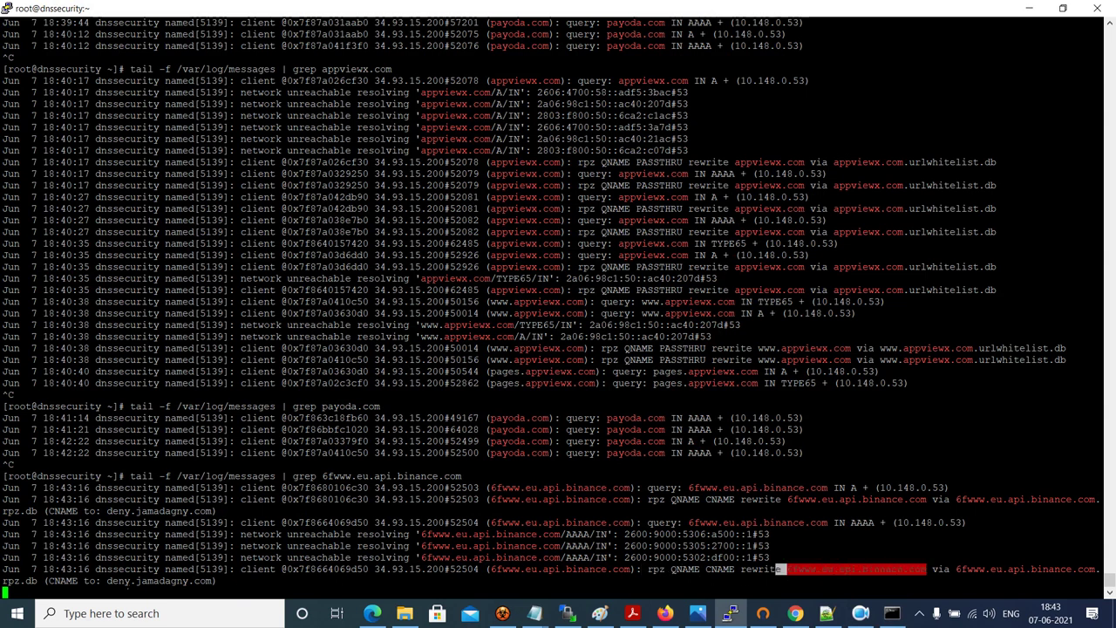
pyautogui.moveTo(101, 580); pyautogui.dragTo(225, 580)
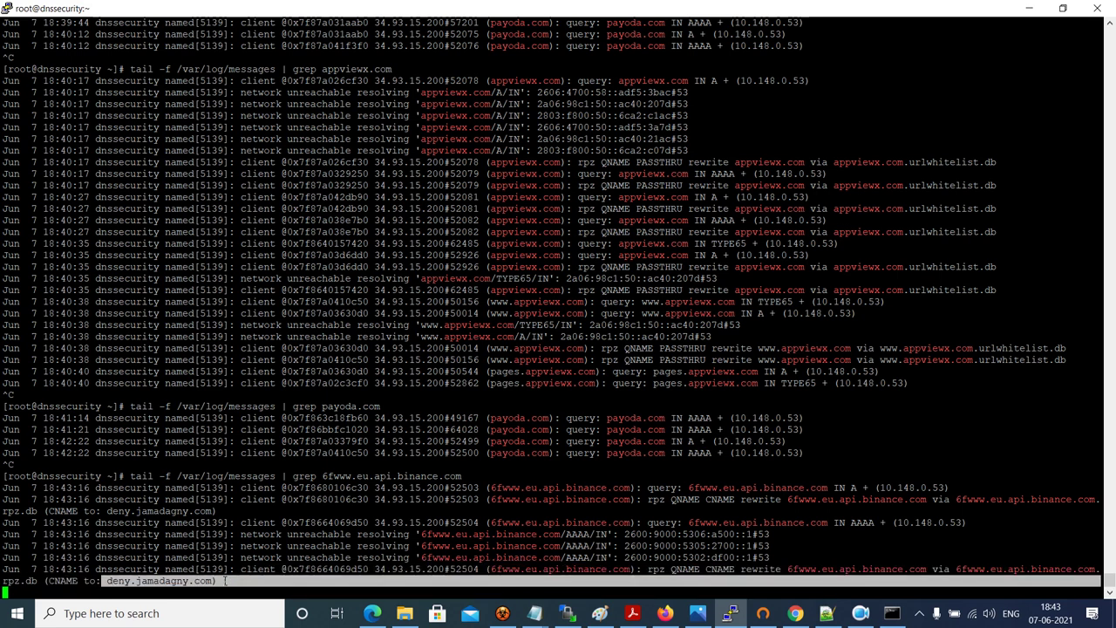
pyautogui.click(891, 613)
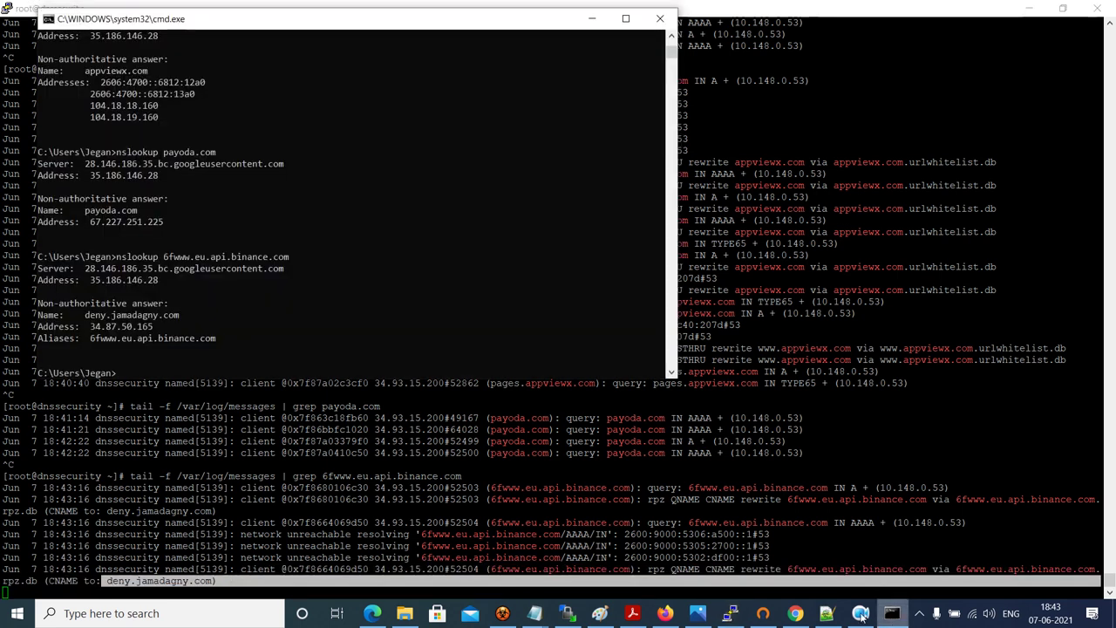
pyautogui.click(188, 316)
pyautogui.moveTo(191, 319); pyautogui.dragTo(84, 316)
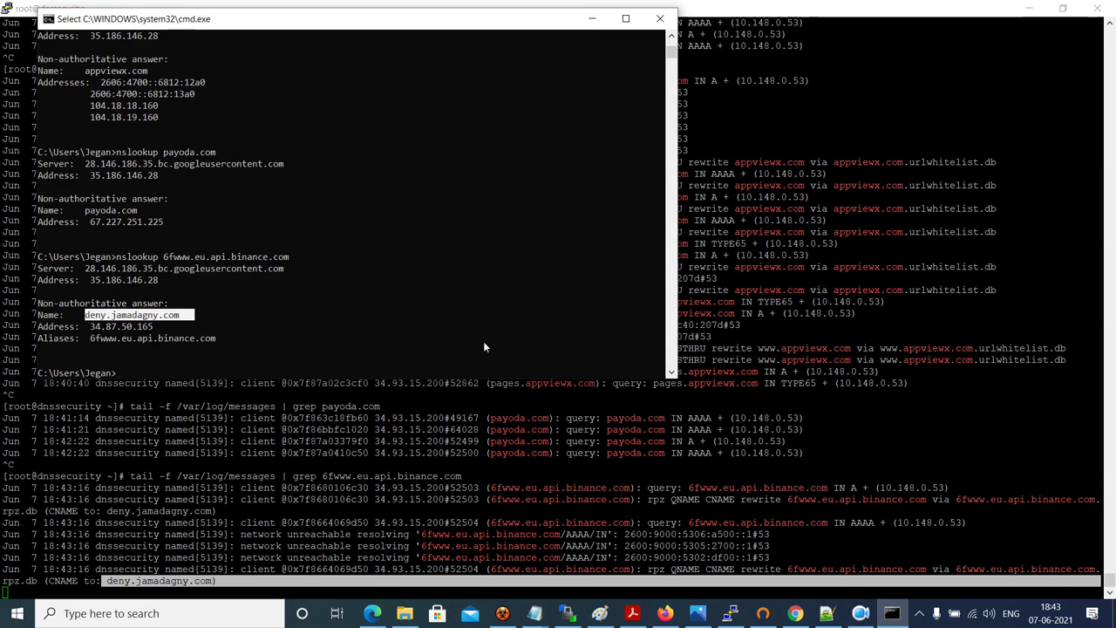
pyautogui.click(827, 613)
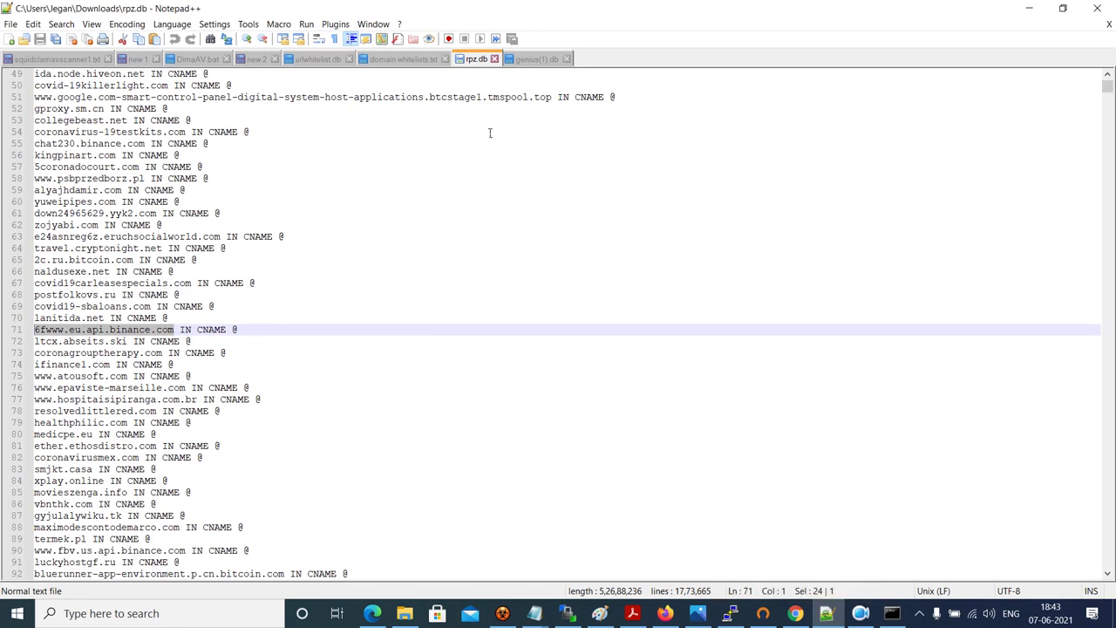
pyautogui.click(512, 66)
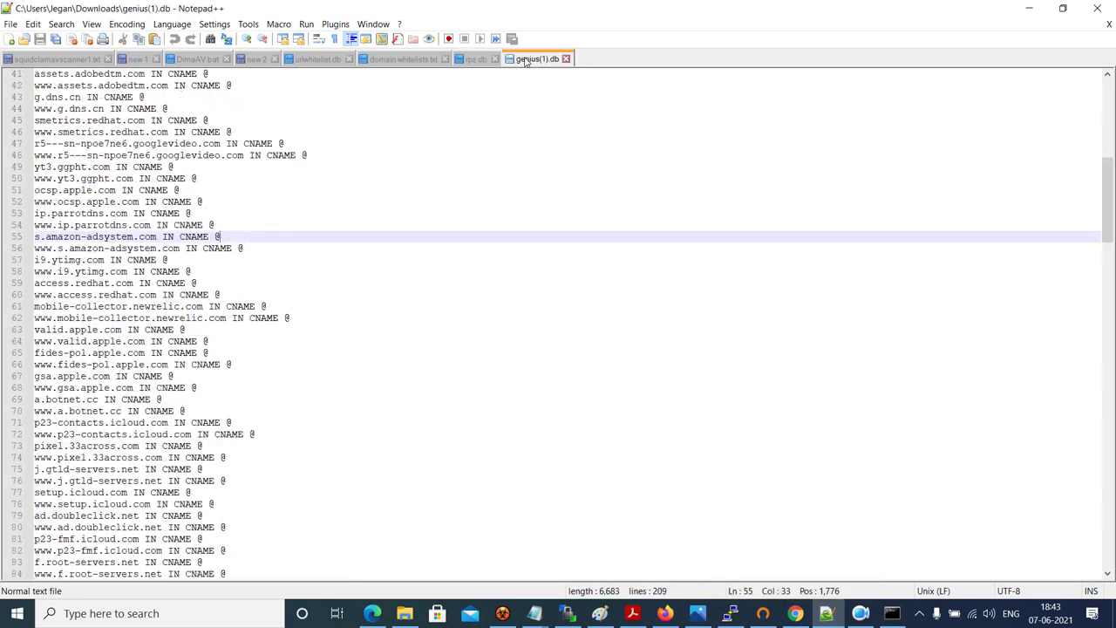
pyautogui.click(206, 273)
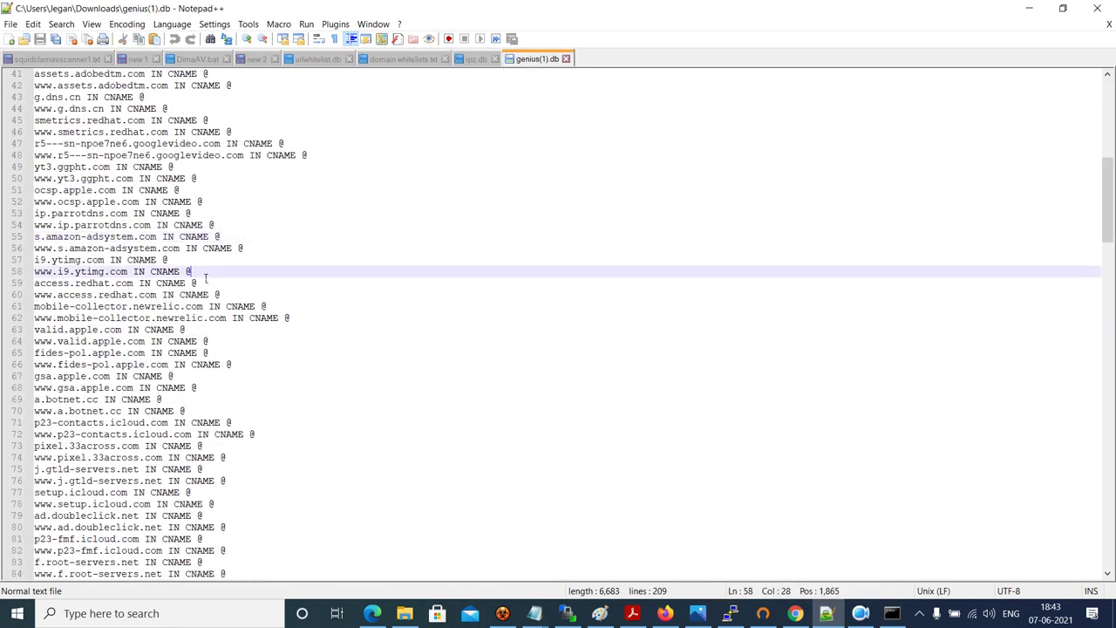
pyautogui.click(174, 366)
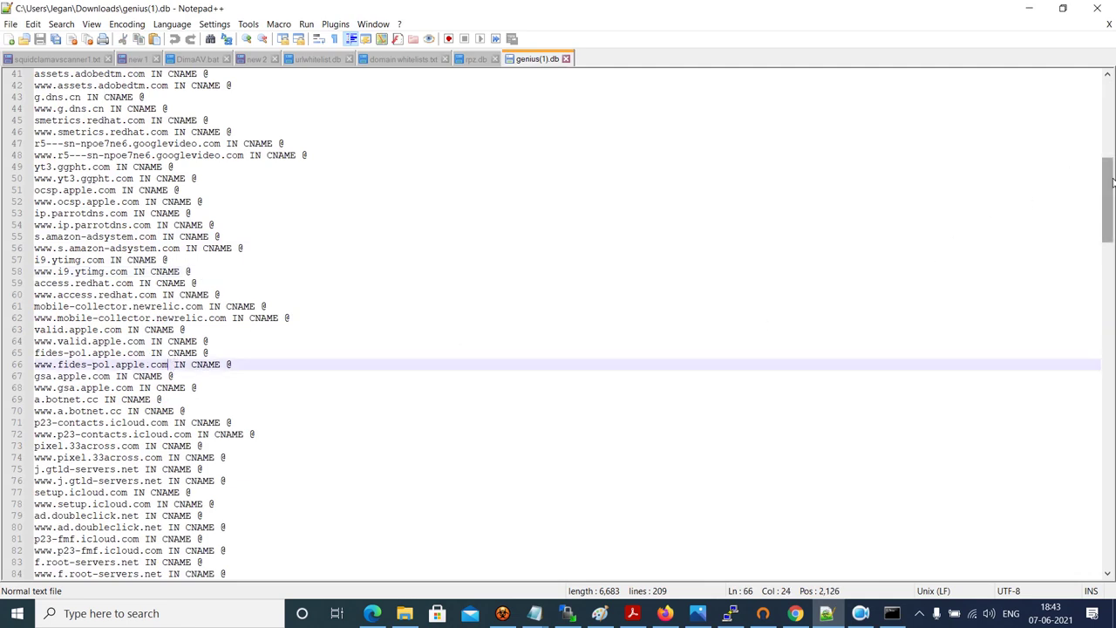
pyautogui.moveTo(1112, 181); pyautogui.dragTo(1111, 215)
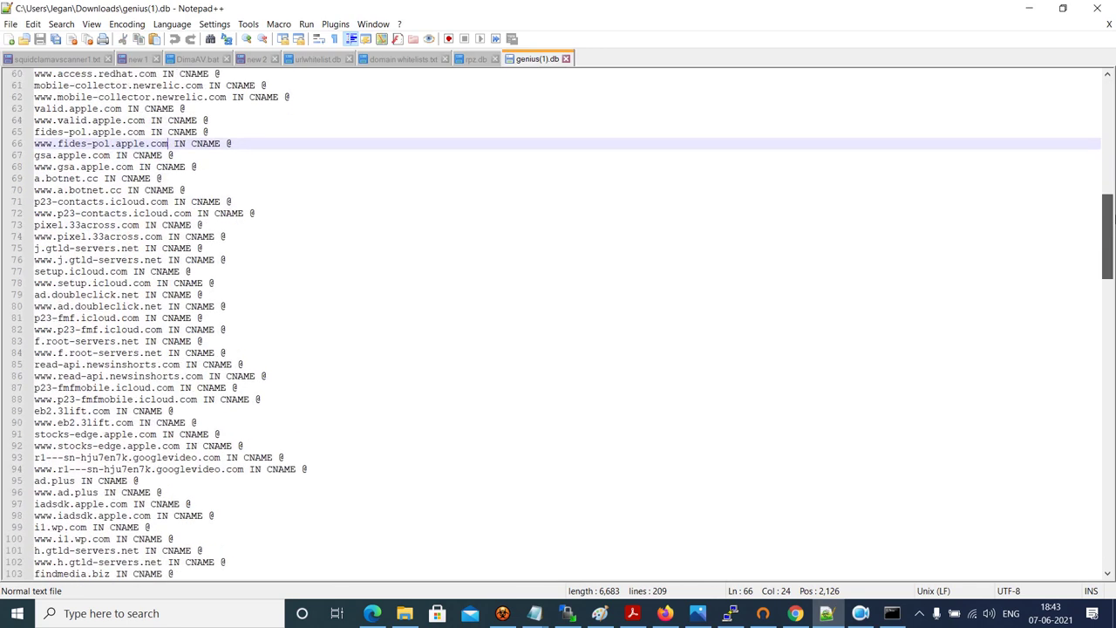
pyautogui.moveTo(1110, 218); pyautogui.dragTo(1110, 246)
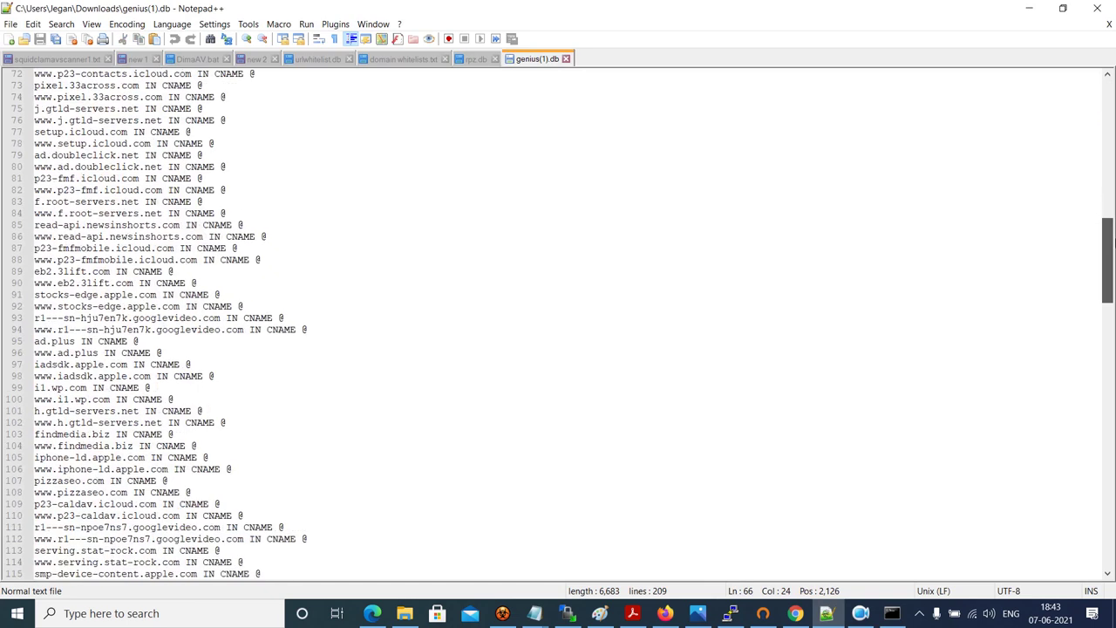
pyautogui.moveTo(1110, 246); pyautogui.dragTo(1098, 150)
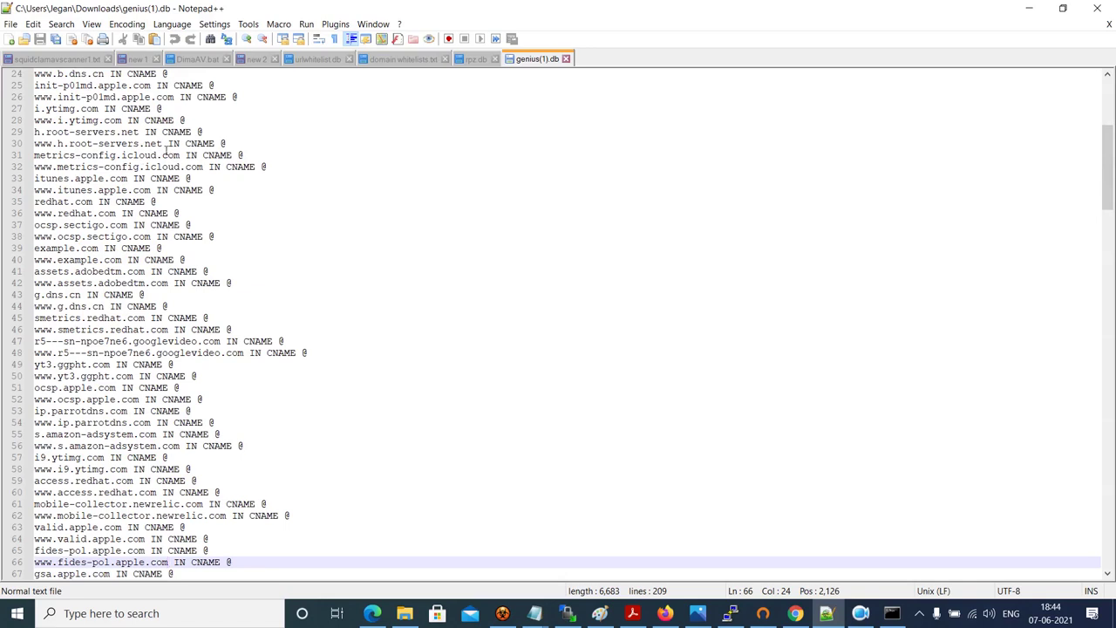
pyautogui.moveTo(163, 143); pyautogui.dragTo(33, 144)
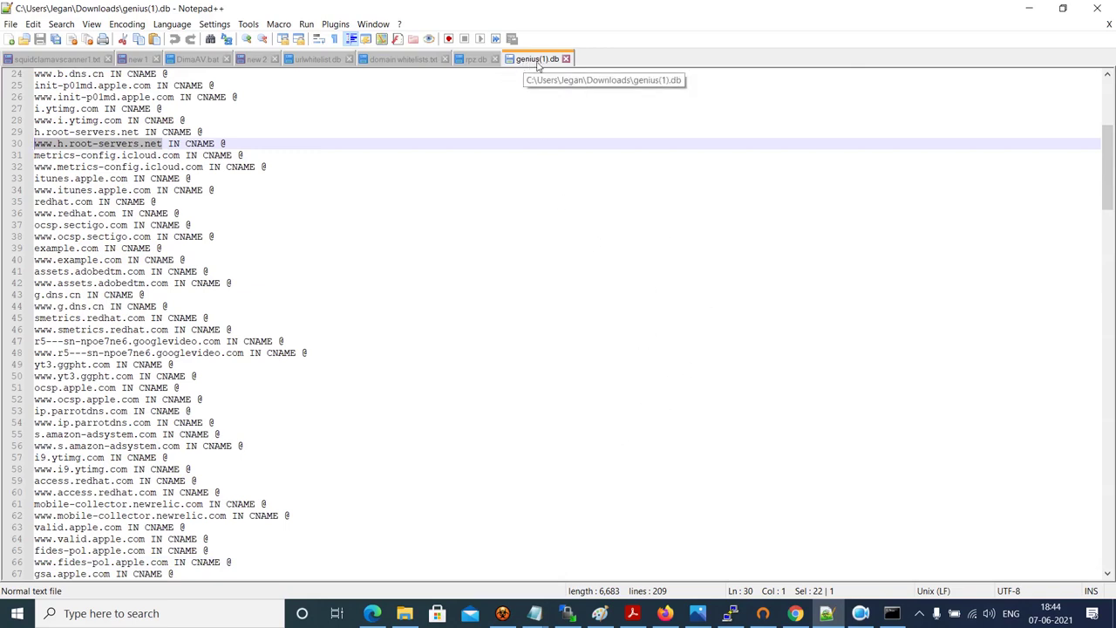
pyautogui.click(474, 64)
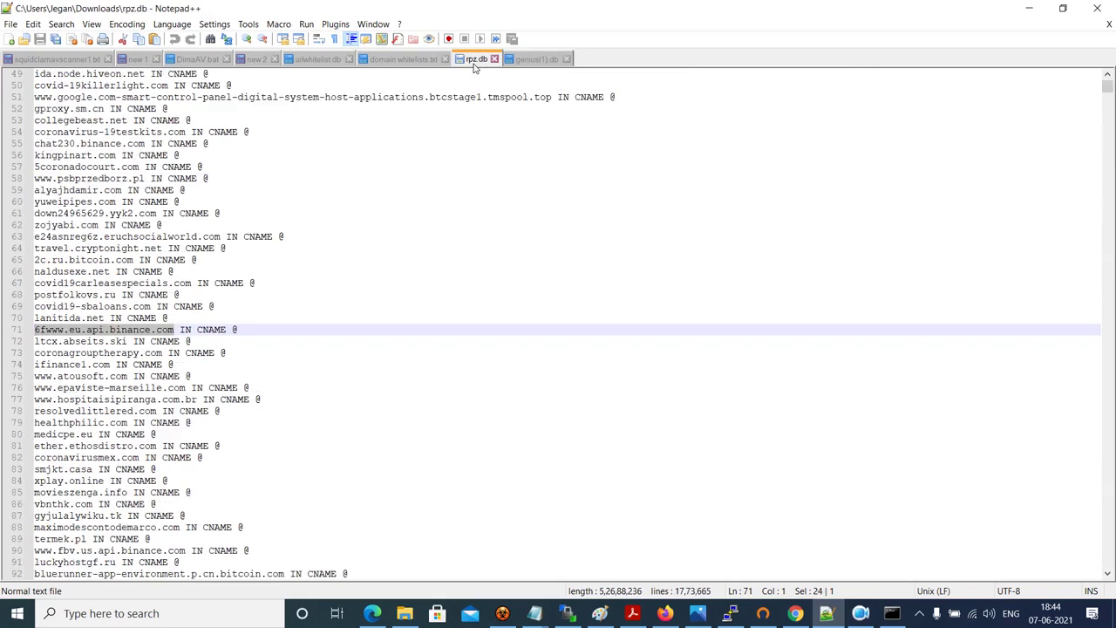
pyautogui.click(513, 61)
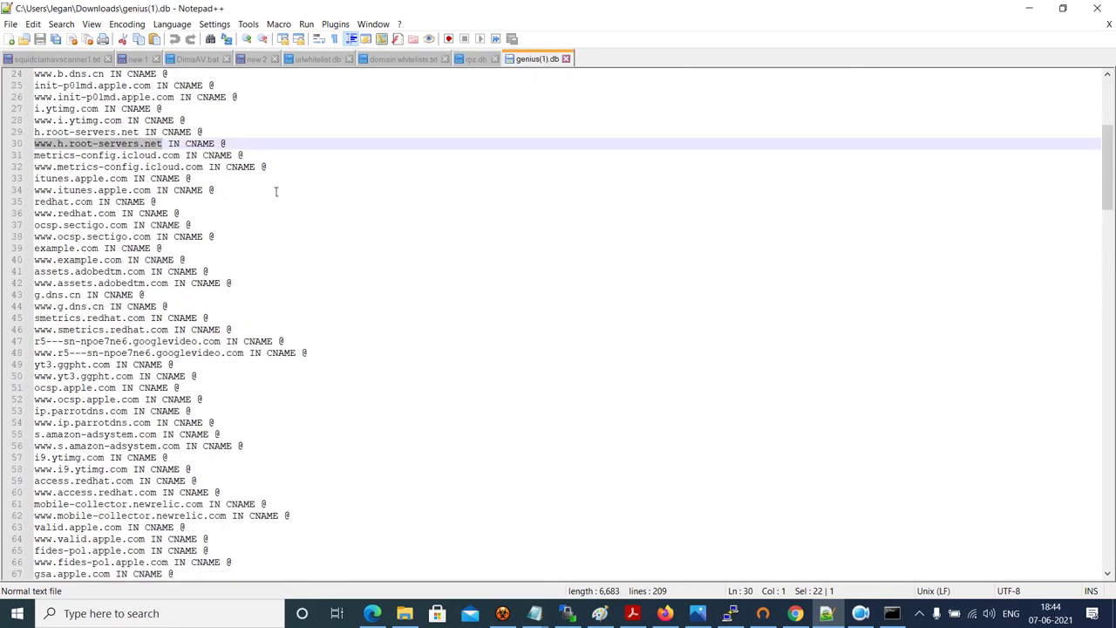
pyautogui.click(731, 613)
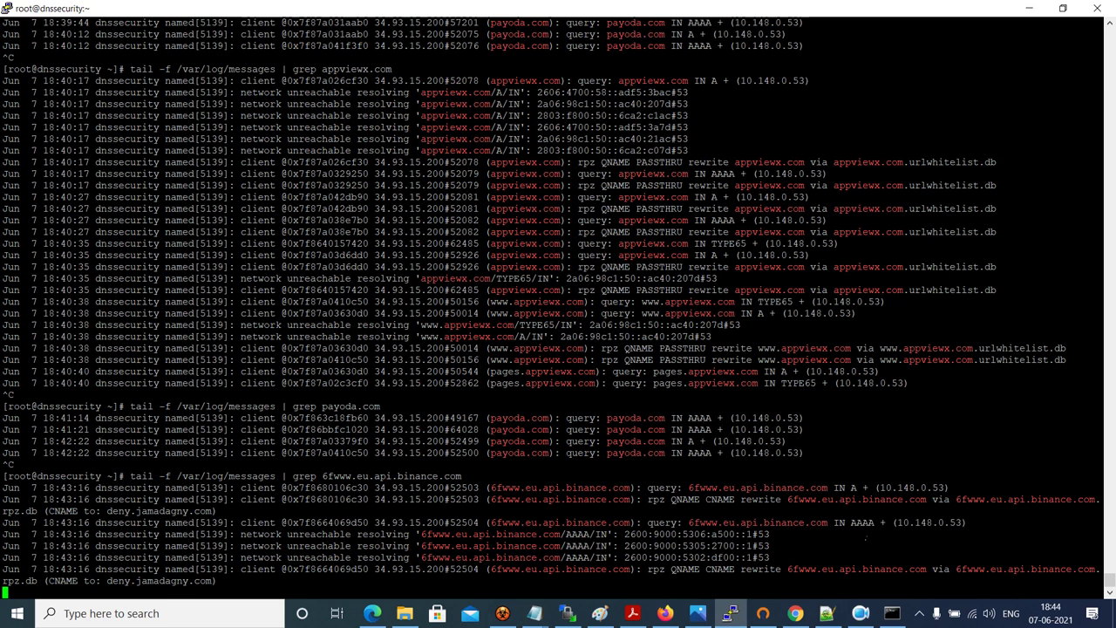
pyautogui.hotkey('ctrl', 'c')
pyautogui.press('Up')
pyautogui.press('BackSpace')
pyautogui.press('BackSpace')
pyautogui.press('BackSpace')
pyautogui.press('BackSpace')
pyautogui.press('BackSpace')
pyautogui.press('BackSpace')
pyautogui.press('BackSpace')
pyautogui.press('BackSpace')
pyautogui.press('BackSpace')
pyautogui.press('BackSpace')
pyautogui.press('BackSpace')
pyautogui.press('BackSpace')
pyautogui.press('BackSpace')
pyautogui.press('BackSpace')
pyautogui.press('BackSpace')
pyautogui.press('BackSpace')
pyautogui.press('BackSpace')
pyautogui.press('BackSpace')
pyautogui.press('BackSpace')
pyautogui.press('BackSpace')
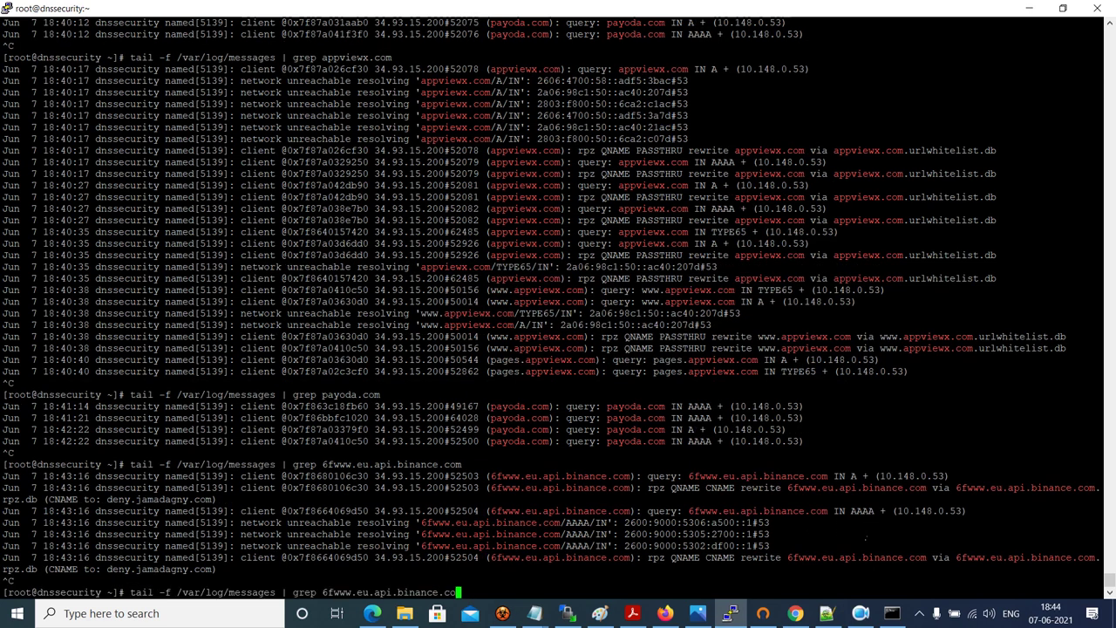
pyautogui.press('BackSpace')
pyautogui.press('BackSpace')
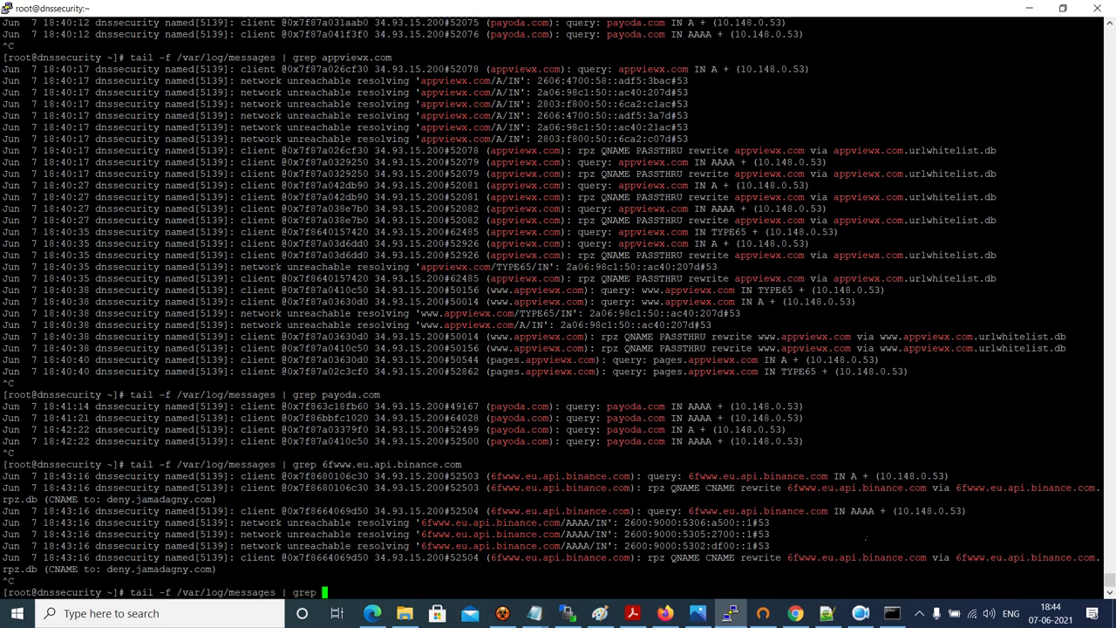
pyautogui.press('shift+Insert')
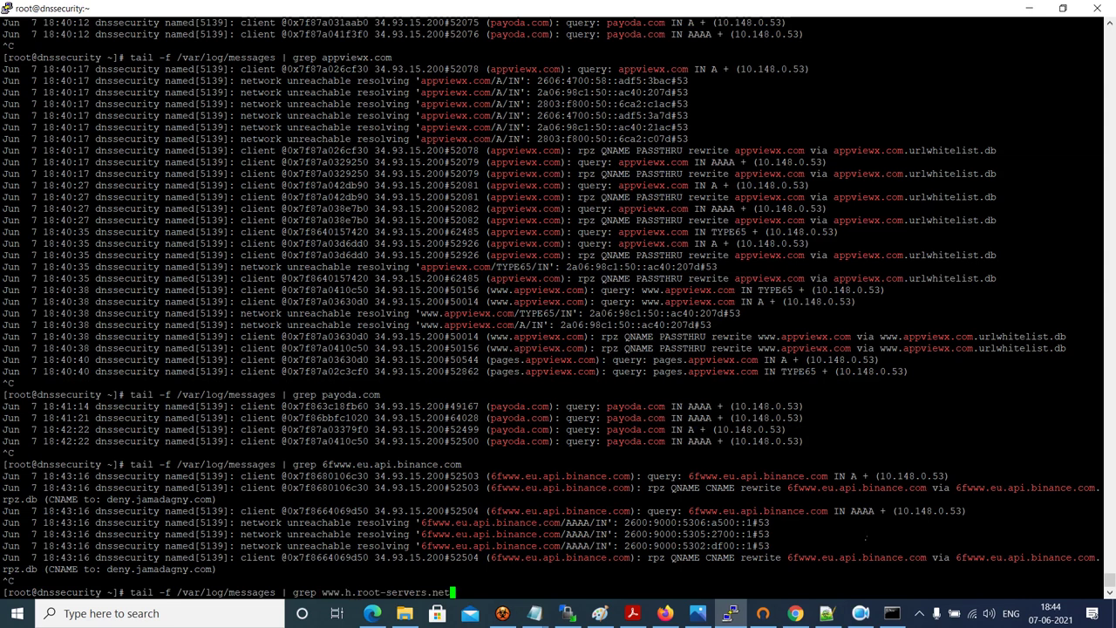
pyautogui.press('Return')
pyautogui.click(891, 613)
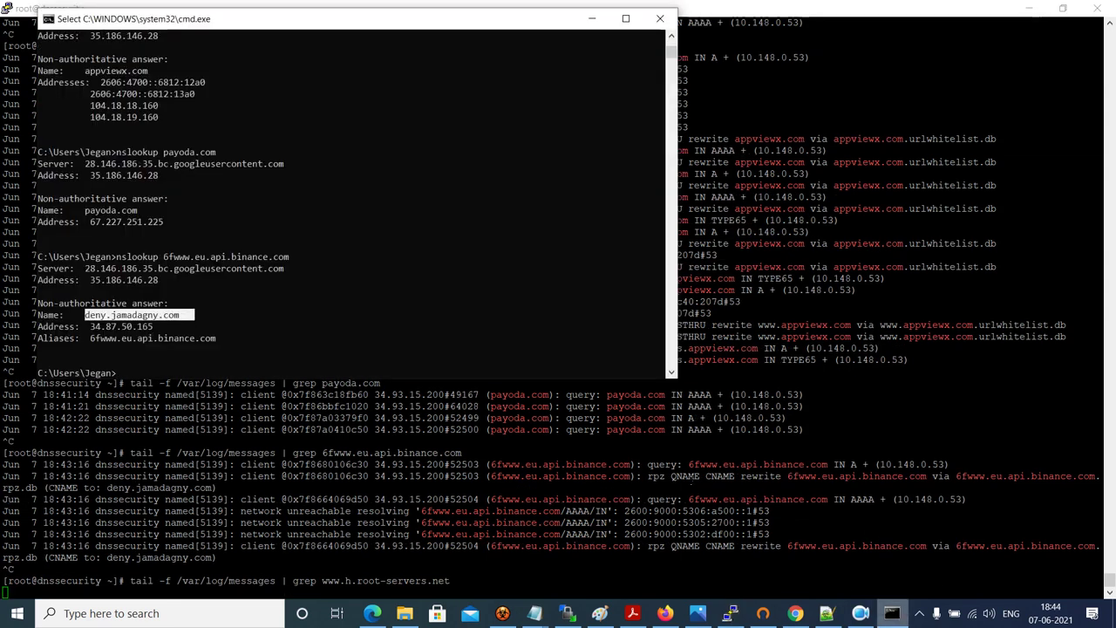
pyautogui.write('nsl')
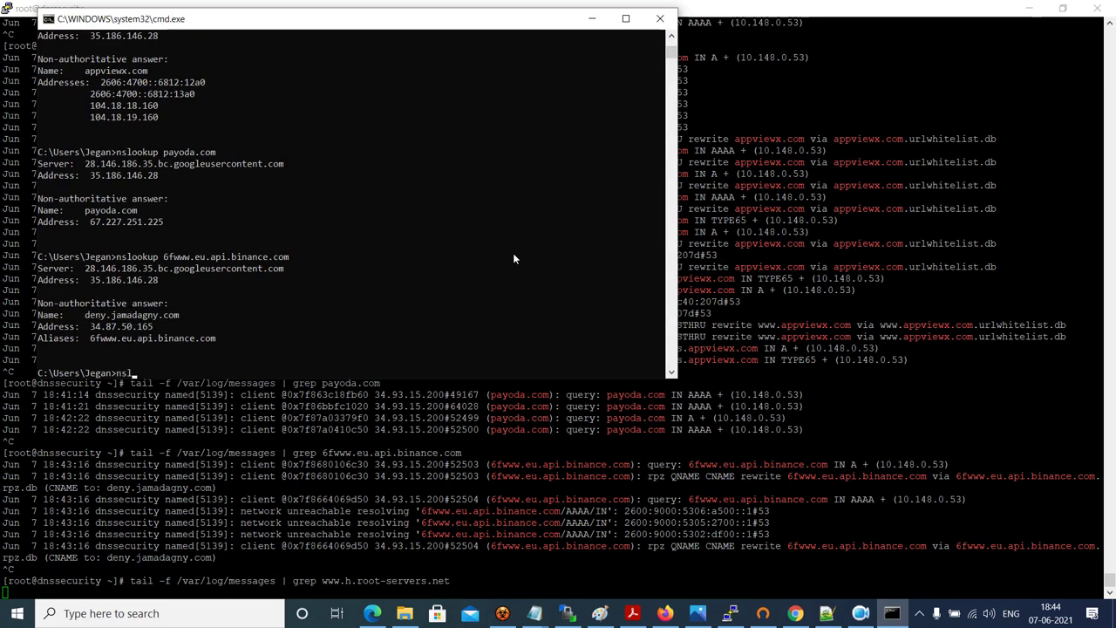
pyautogui.write('ookup')
pyautogui.hotkey('ctrl', 'v')
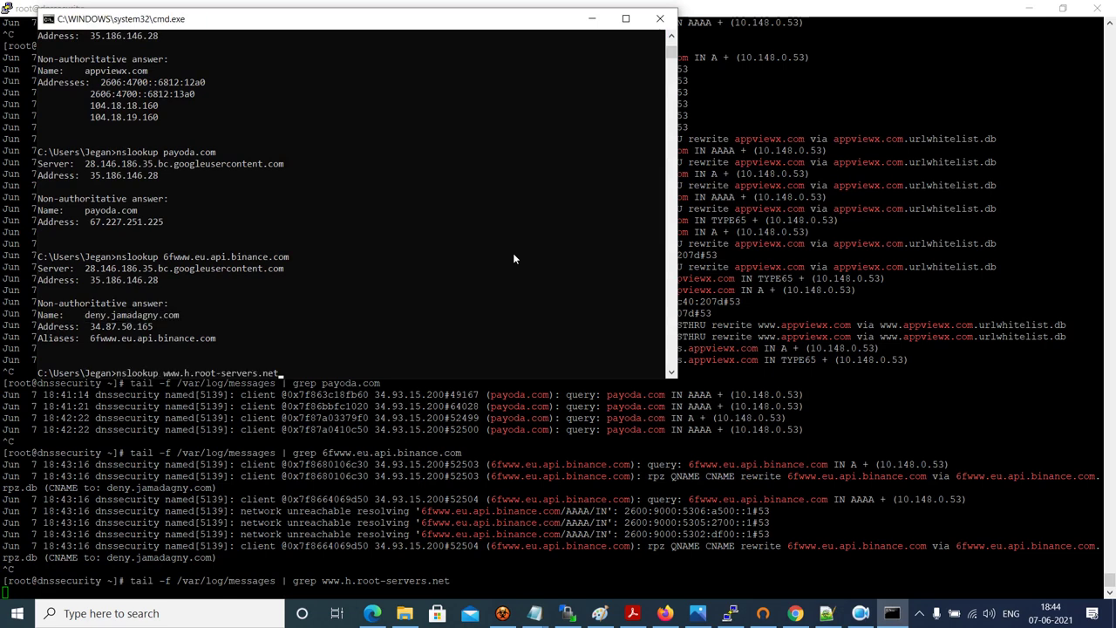
pyautogui.press('Return')
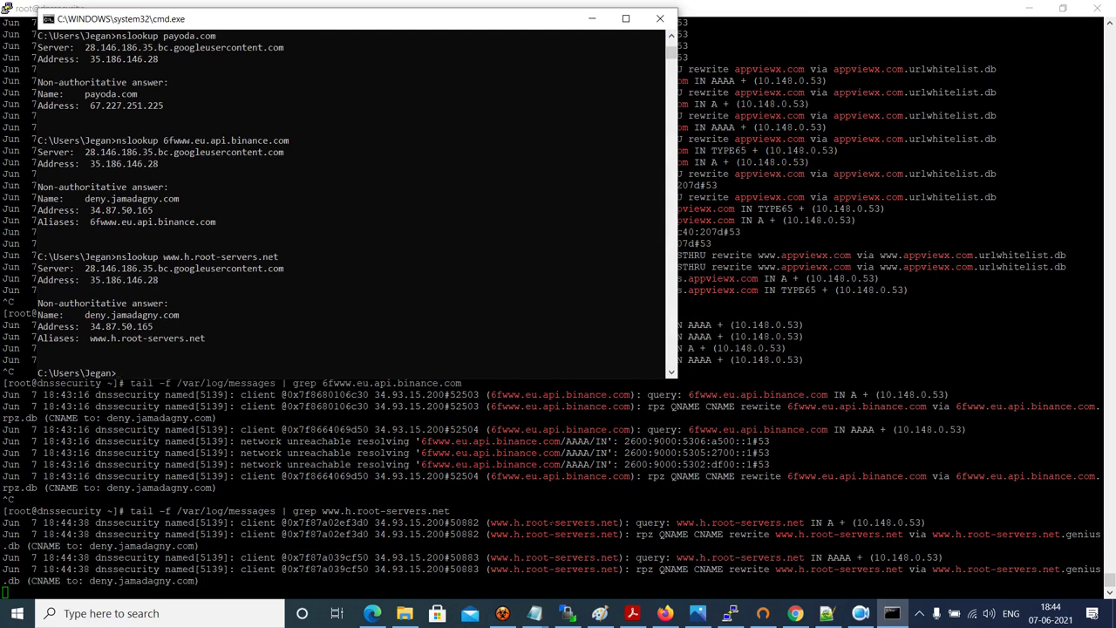
# - Highlight the genius-zone rewrite to deny.jamadagny.com in the log and the lookup answer
pyautogui.hotkey('alt', 'Tab')
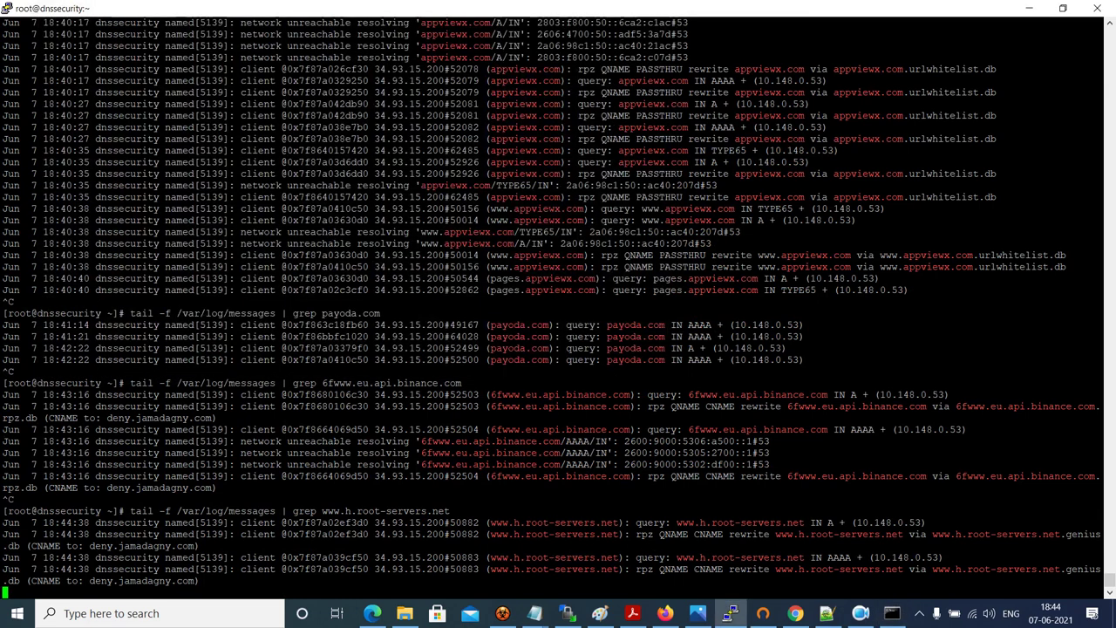
pyautogui.moveTo(805, 568); pyautogui.dragTo(895, 571)
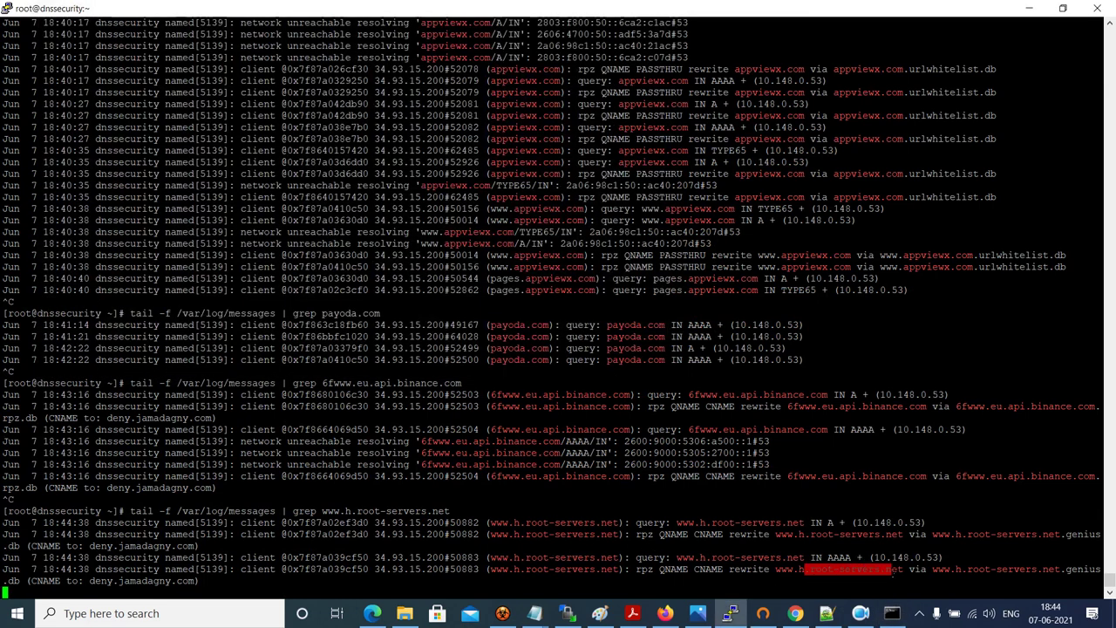
pyautogui.moveTo(73, 581); pyautogui.dragTo(195, 581)
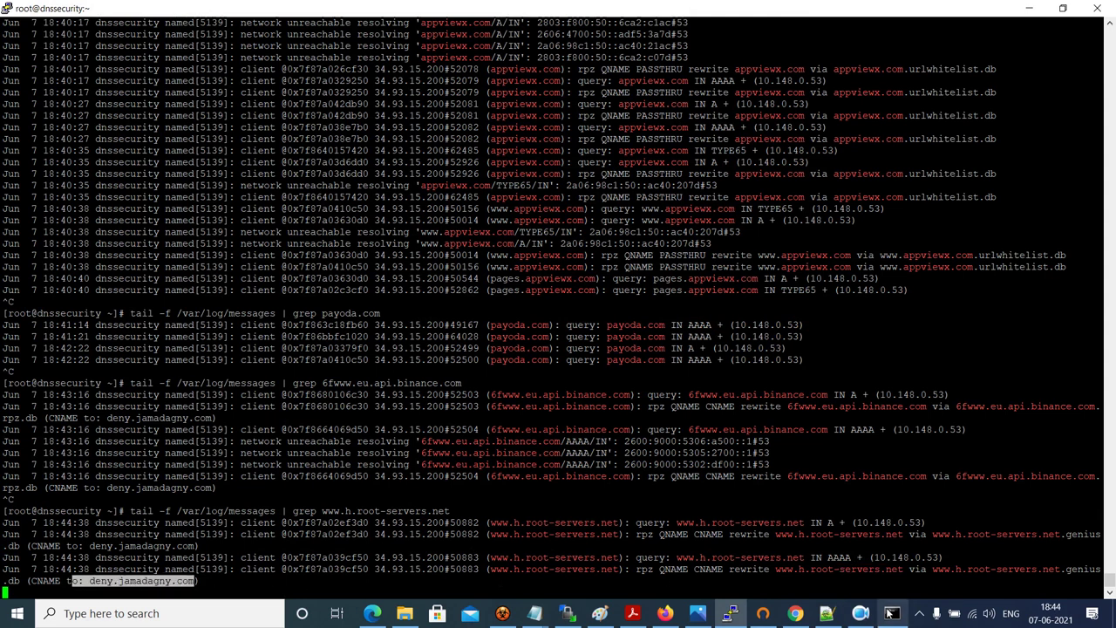
pyautogui.click(892, 613)
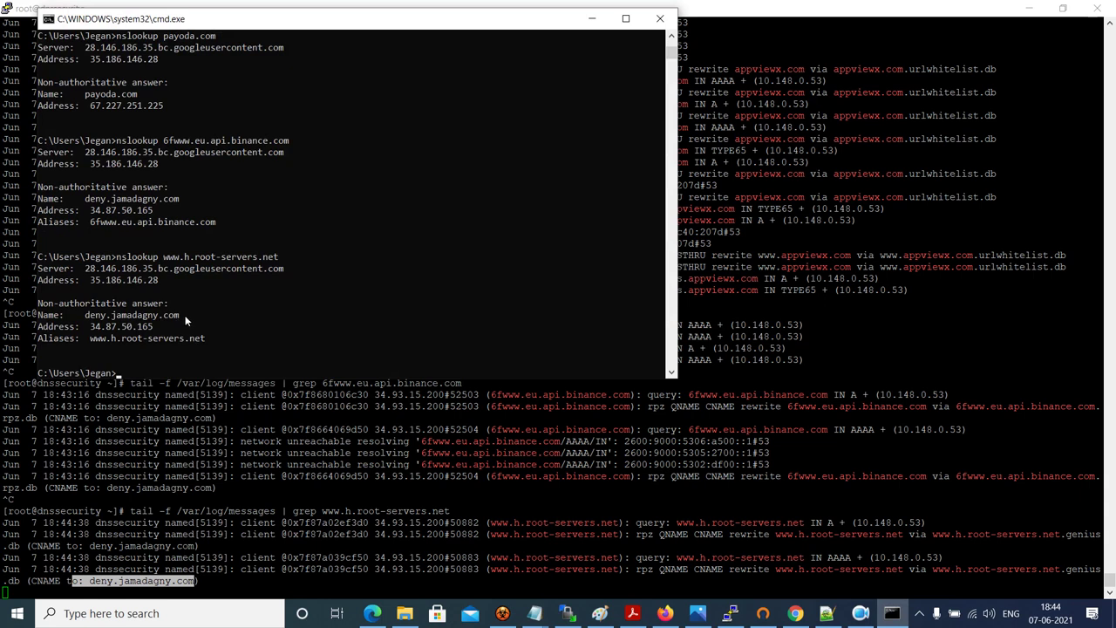
pyautogui.moveTo(184, 315); pyautogui.dragTo(86, 316)
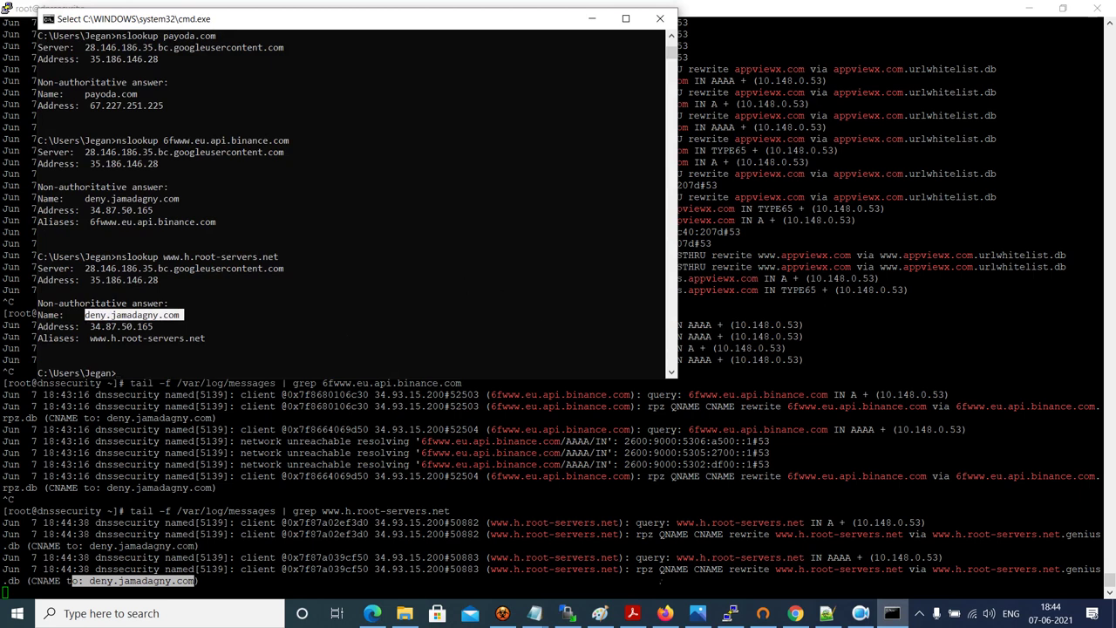
pyautogui.moveTo(534, 613)
pyautogui.click(454, 550)
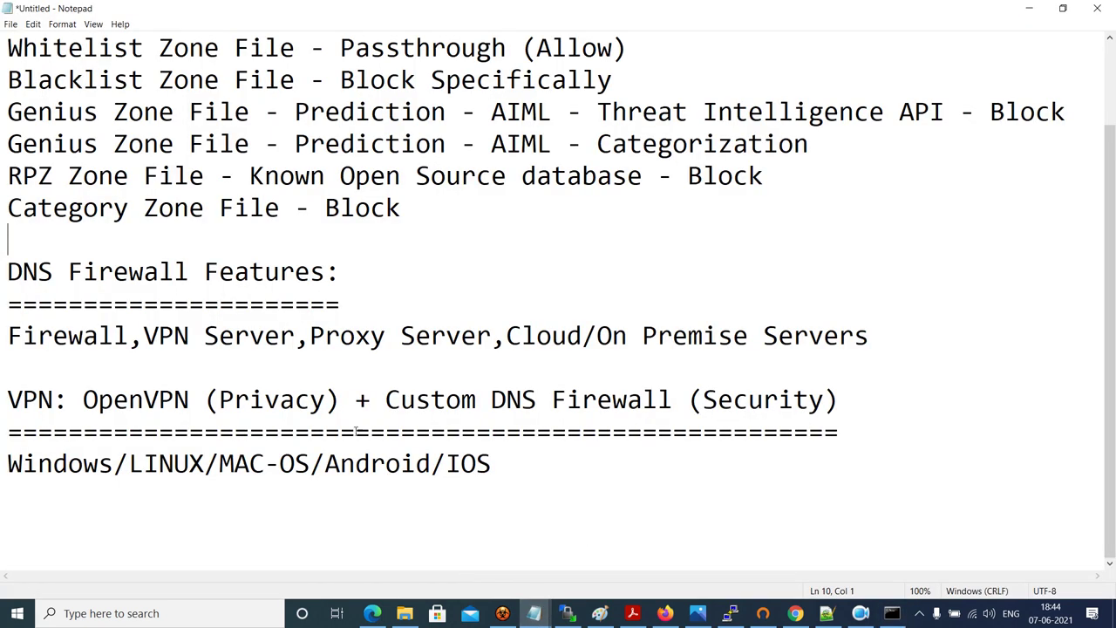
# - Look up 123any.com in Command Prompt, which resolves to deny.jamadagny.com
pyautogui.moveTo(204, 208); pyautogui.dragTo(7, 208)
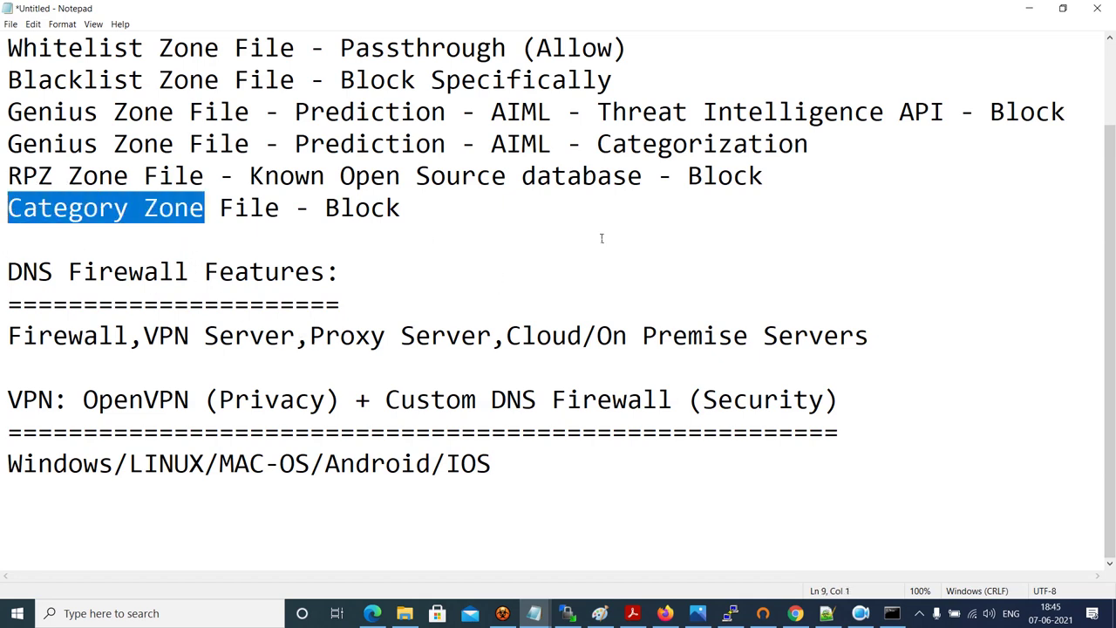
pyautogui.click(1029, 9)
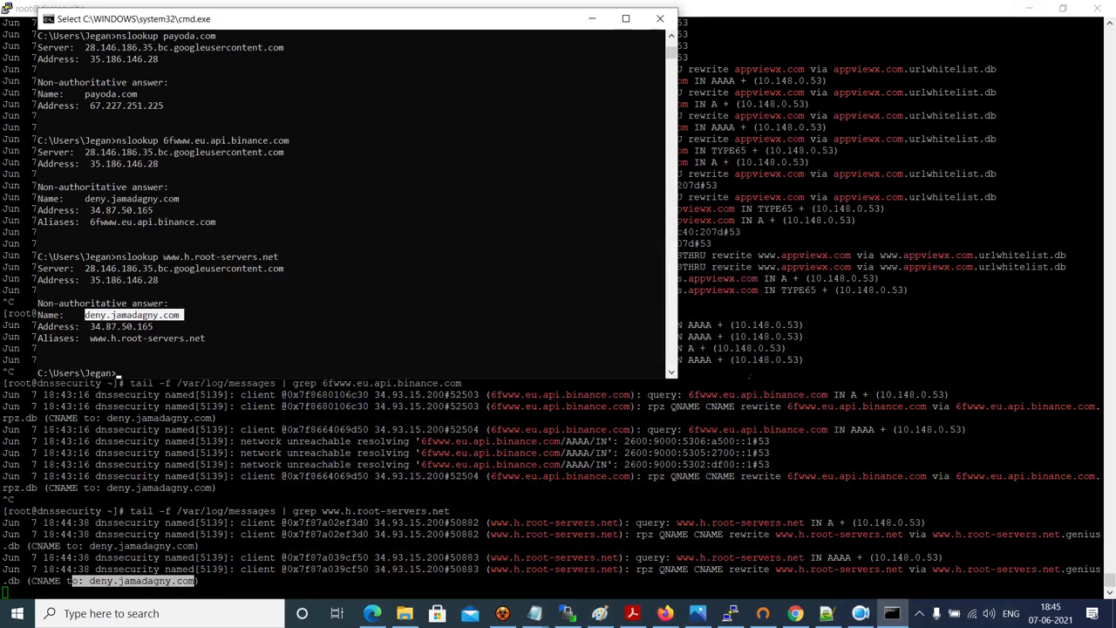
pyautogui.click(496, 340)
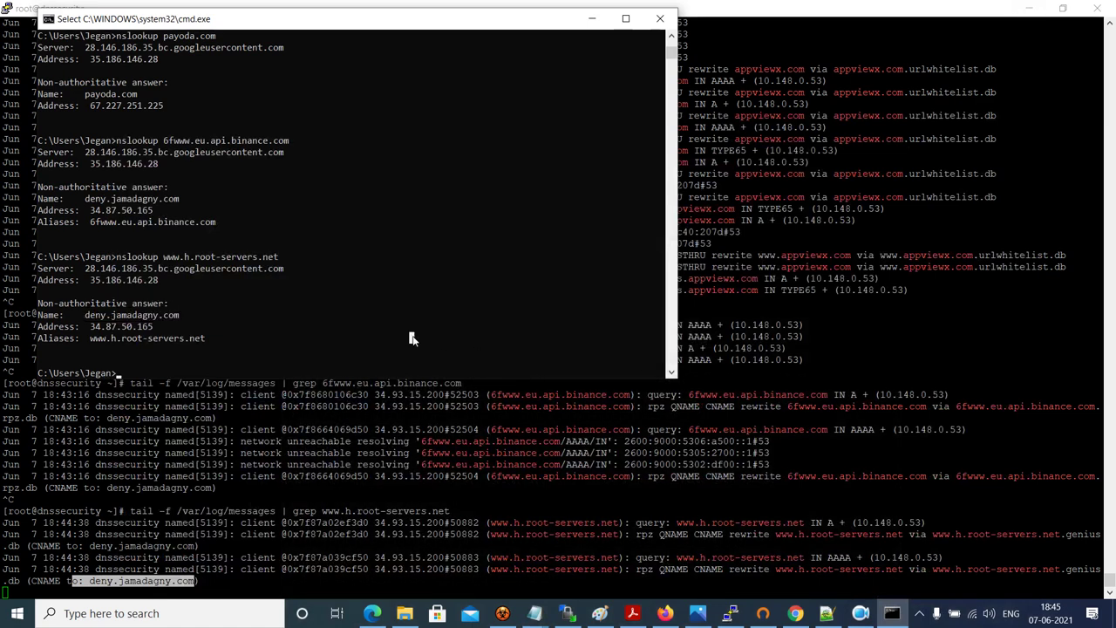
pyautogui.write('nslook')
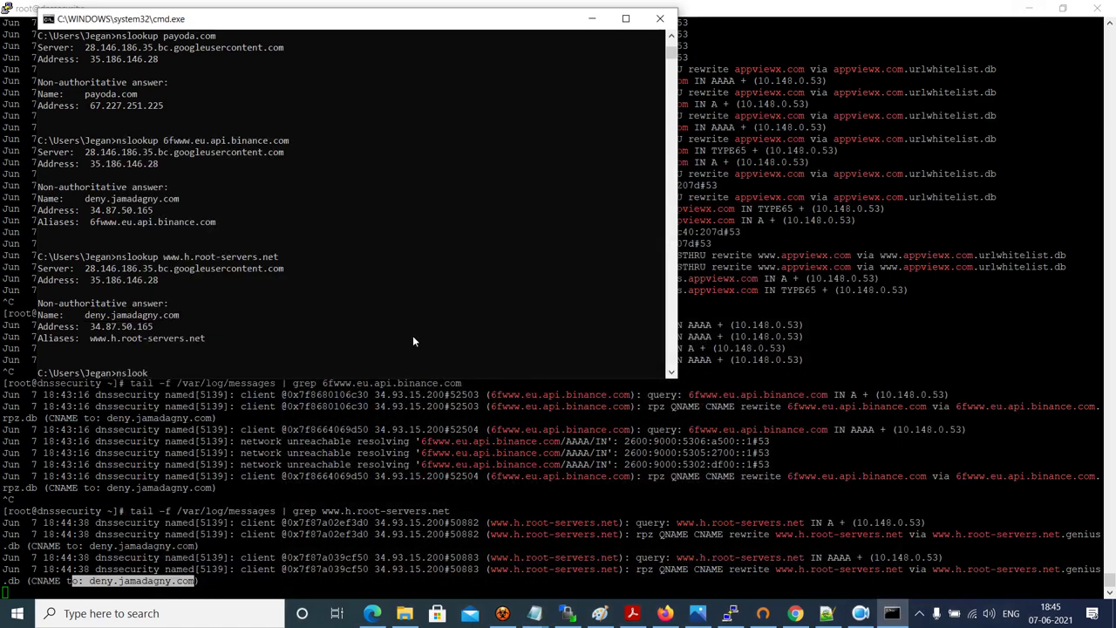
pyautogui.write('up 123any.com')
pyautogui.press('Return')
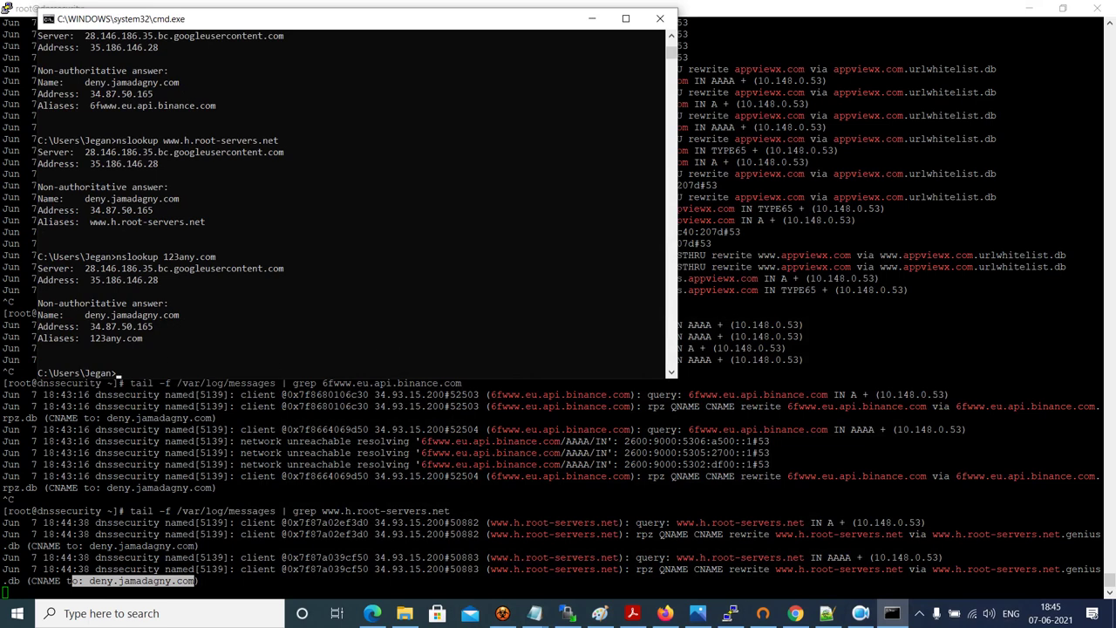
# - Stop the PuTTY log watch and recall the previous filter command
pyautogui.hotkey('alt', 'Tab')
pyautogui.hotkey('ctrl', 'c')
pyautogui.press('Up')
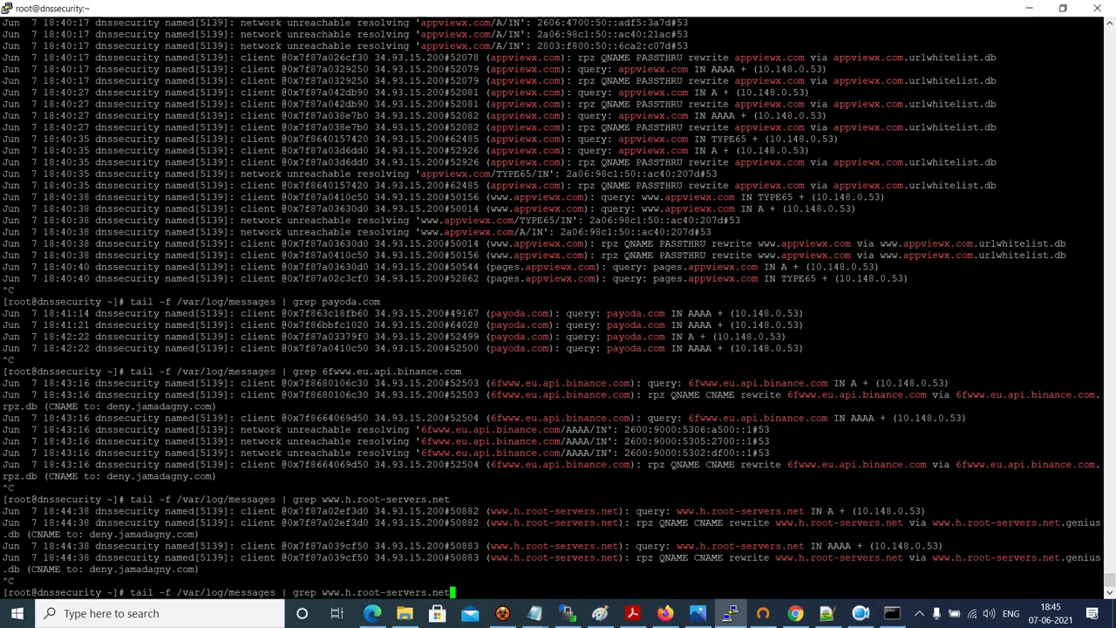
# - Filter the server log for 123any.com and rerun its nslookup
pyautogui.press('BackSpace')
pyautogui.press('BackSpace')
pyautogui.press('BackSpace')
pyautogui.press('BackSpace')
pyautogui.press('BackSpace')
pyautogui.press('BackSpace')
pyautogui.press('BackSpace')
pyautogui.press('BackSpace')
pyautogui.press('BackSpace')
pyautogui.press('BackSpace')
pyautogui.press('BackSpace')
pyautogui.press('BackSpace')
pyautogui.press('BackSpace')
pyautogui.press('BackSpace')
pyautogui.press('BackSpace')
pyautogui.press('BackSpace')
pyautogui.press('BackSpace')
pyautogui.press('BackSpace')
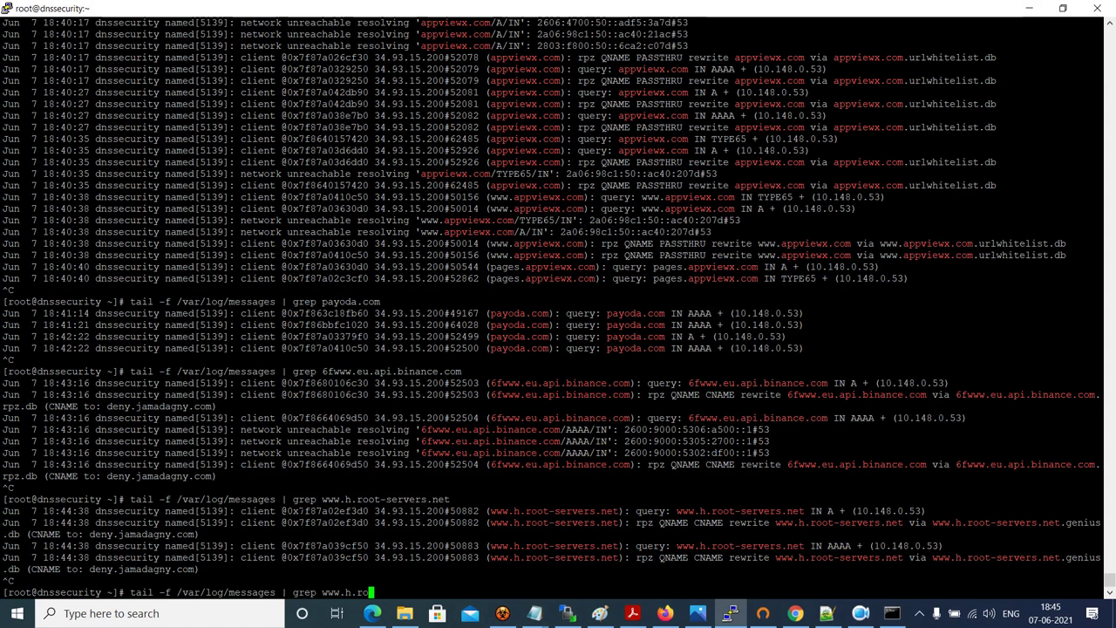
pyautogui.press('BackSpace')
pyautogui.press('BackSpace')
pyautogui.press('BackSpace')
pyautogui.press('BackSpace')
pyautogui.write('123any.com')
pyautogui.press('Return')
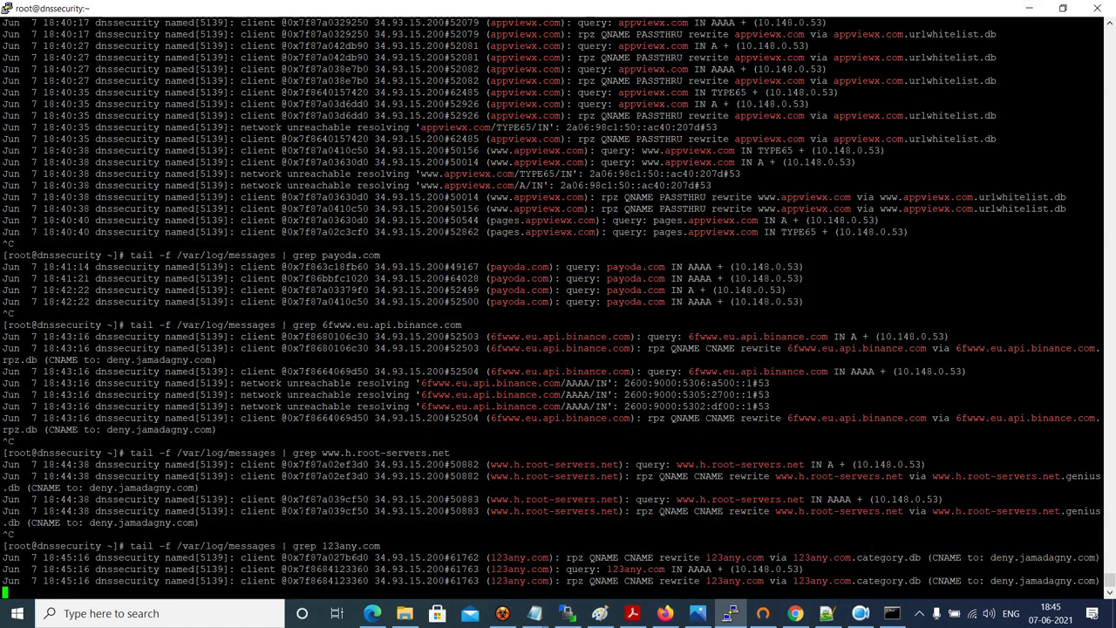
pyautogui.click(892, 614)
pyautogui.press('Up')
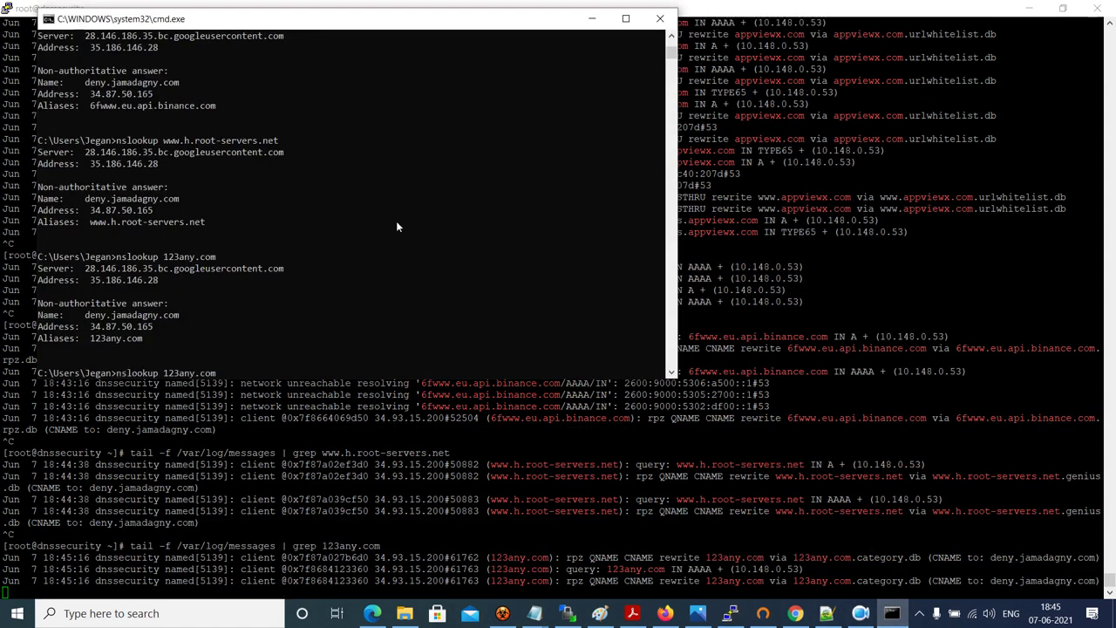
pyautogui.press('Return')
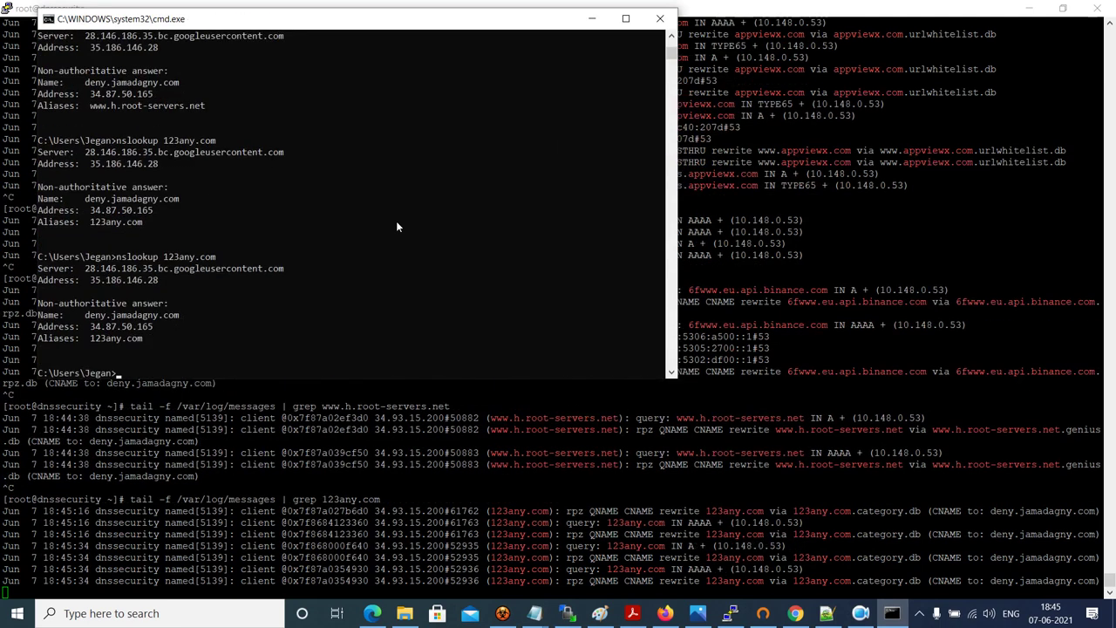
# - Mark 123any.com, 123any.com.category.db and the deny host in the log entries
pyautogui.click(592, 19)
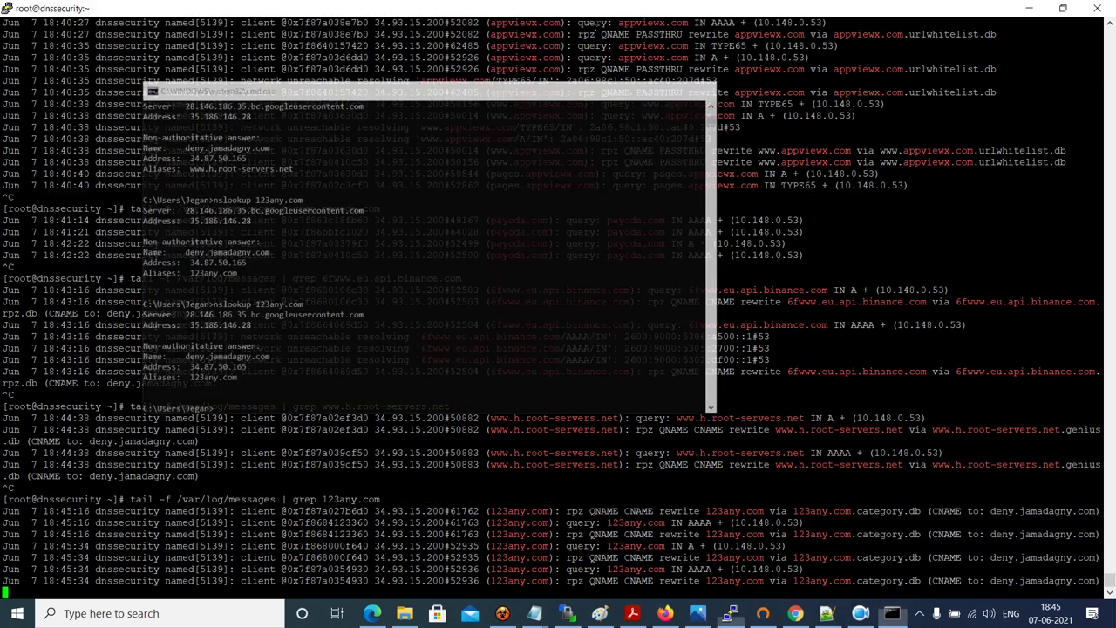
pyautogui.doubleClick(515, 581)
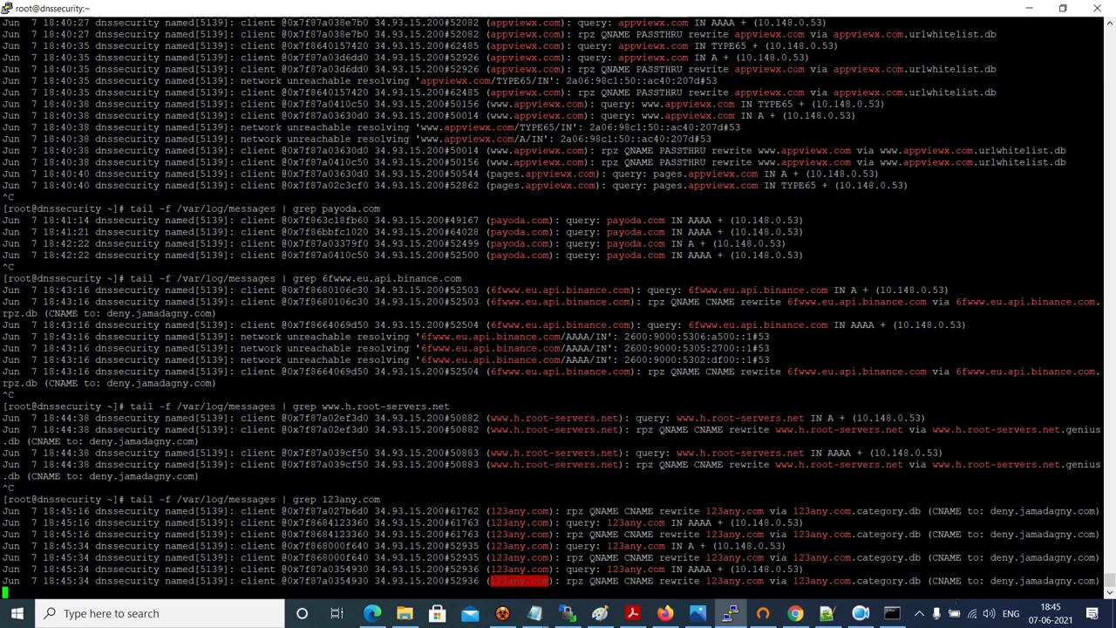
pyautogui.moveTo(793, 582); pyautogui.dragTo(914, 582)
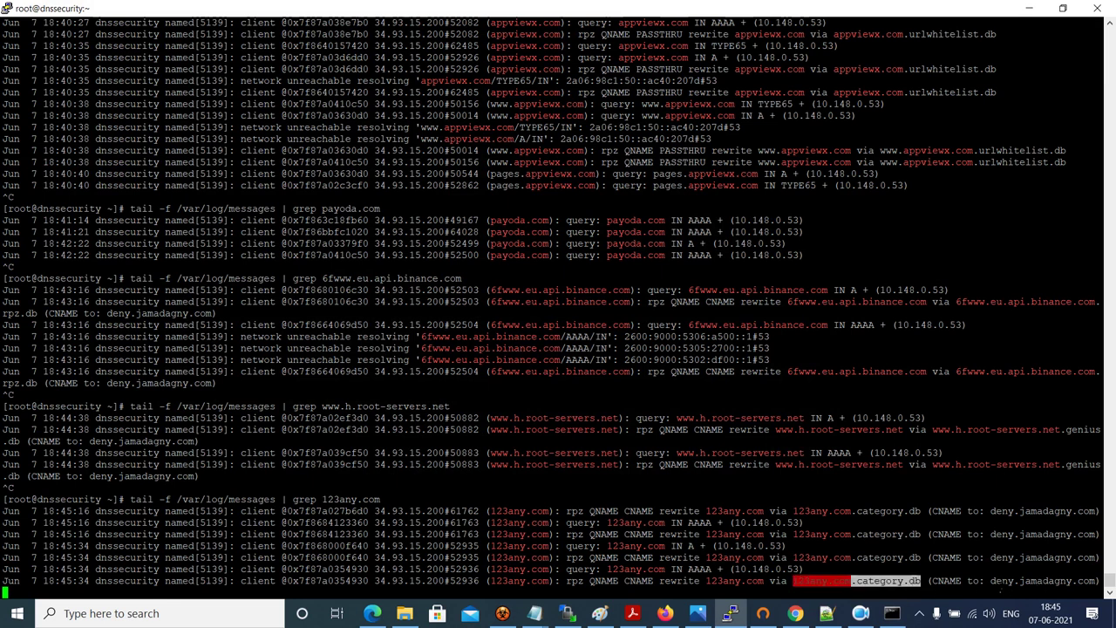
pyautogui.moveTo(986, 582); pyautogui.dragTo(1038, 582)
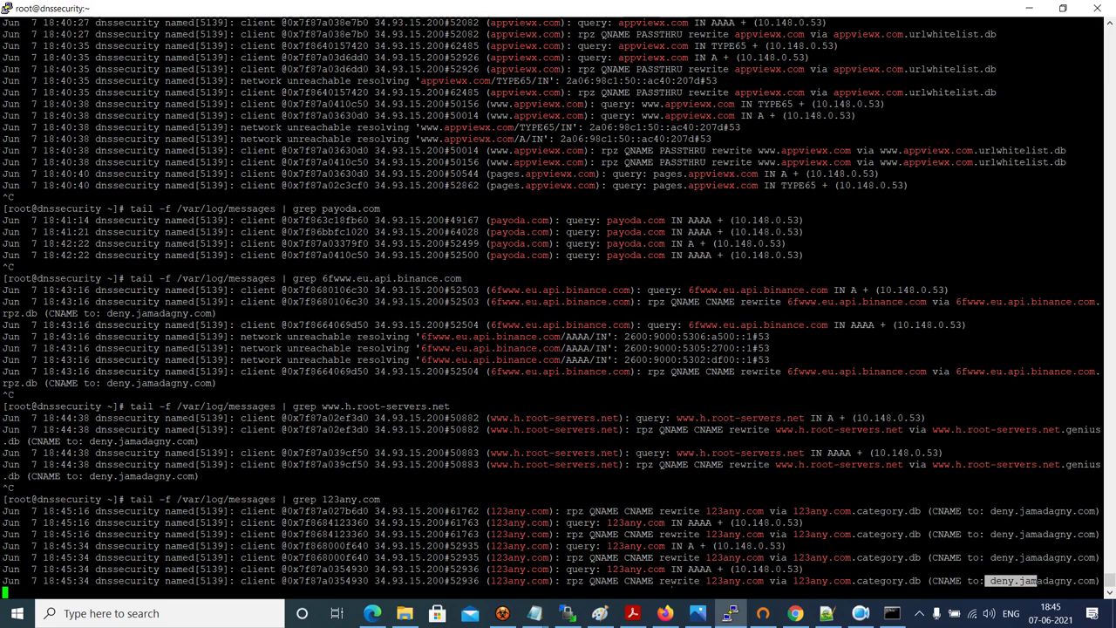
pyautogui.click(665, 614)
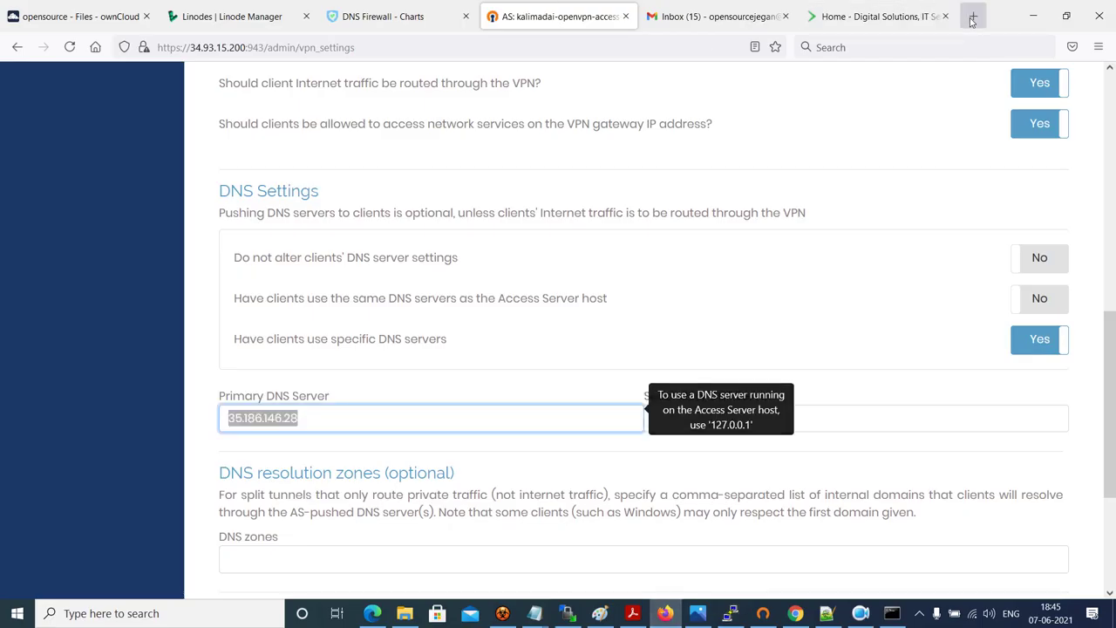
pyautogui.click(973, 20)
pyautogui.write('123')
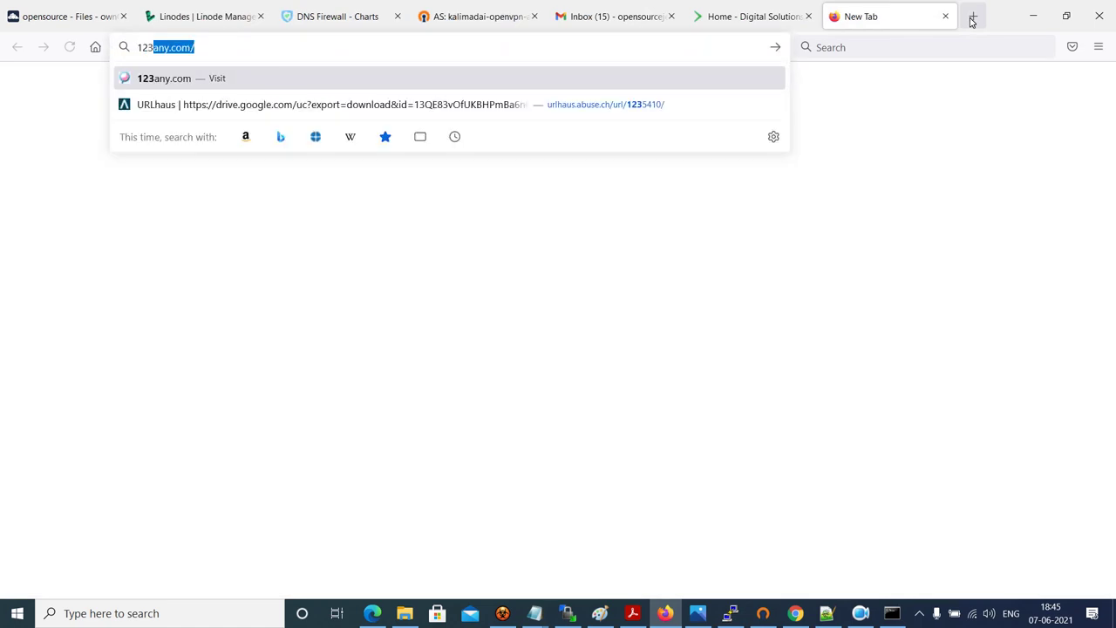
pyautogui.press('Return')
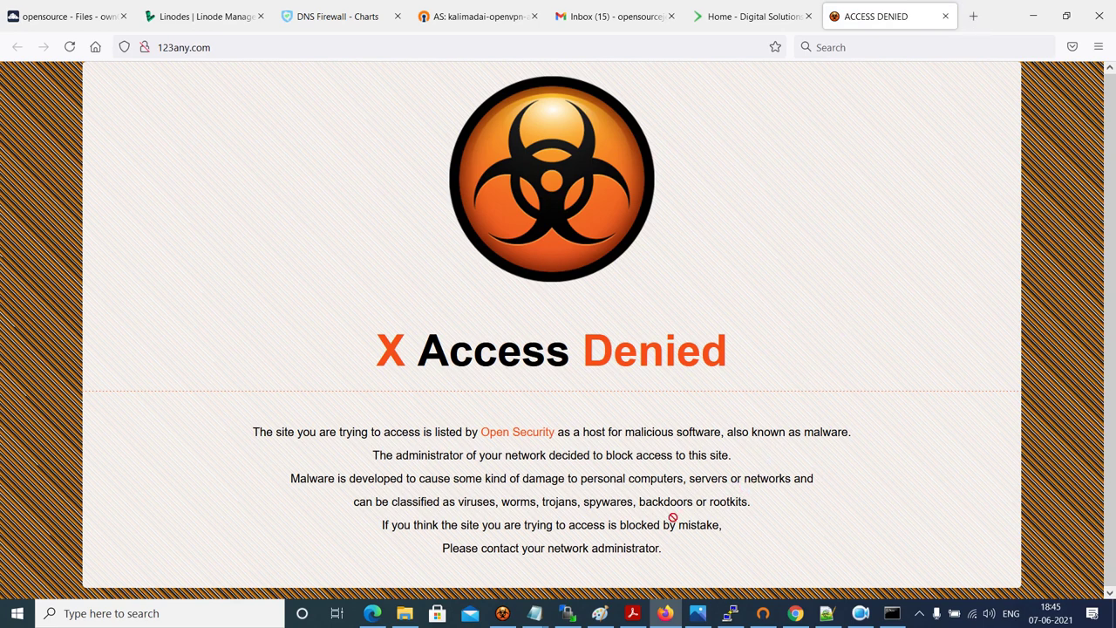
pyautogui.click(827, 614)
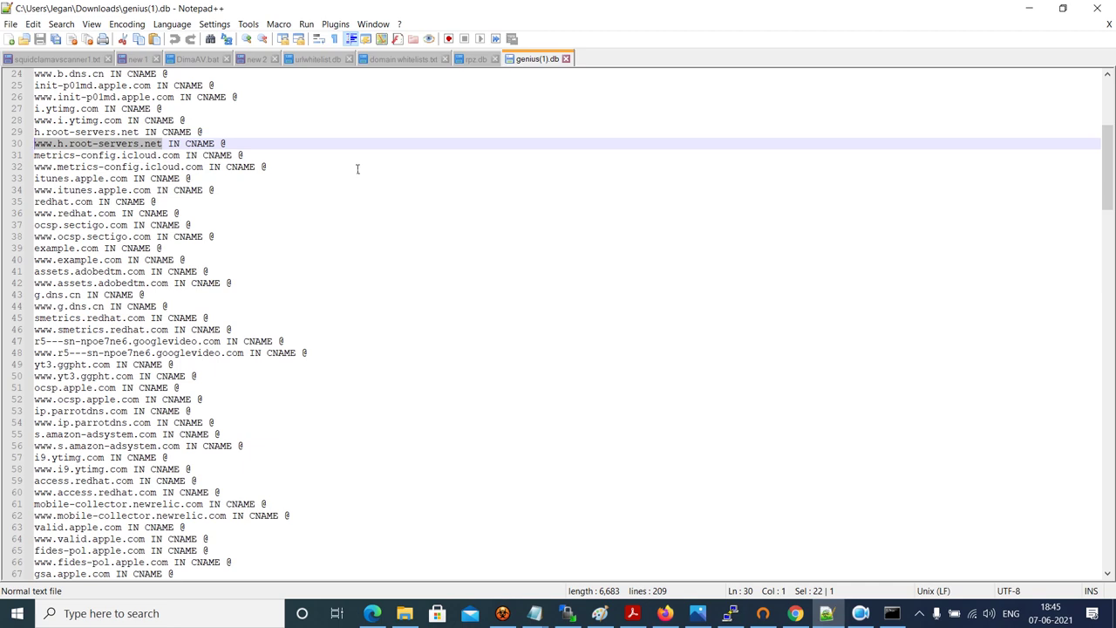
pyautogui.click(664, 613)
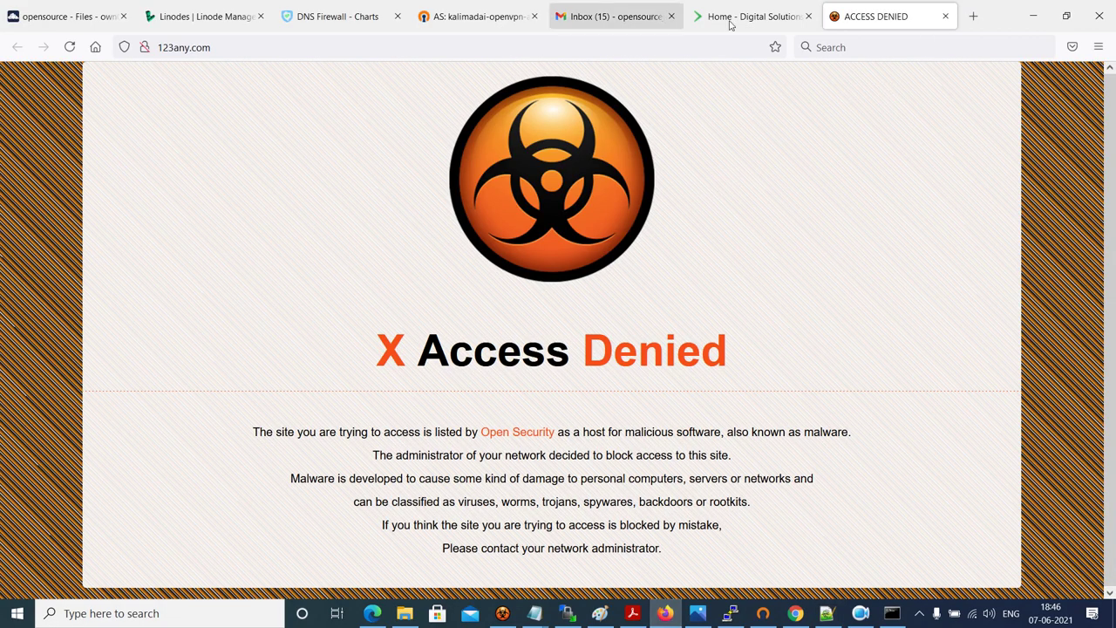
pyautogui.click(973, 16)
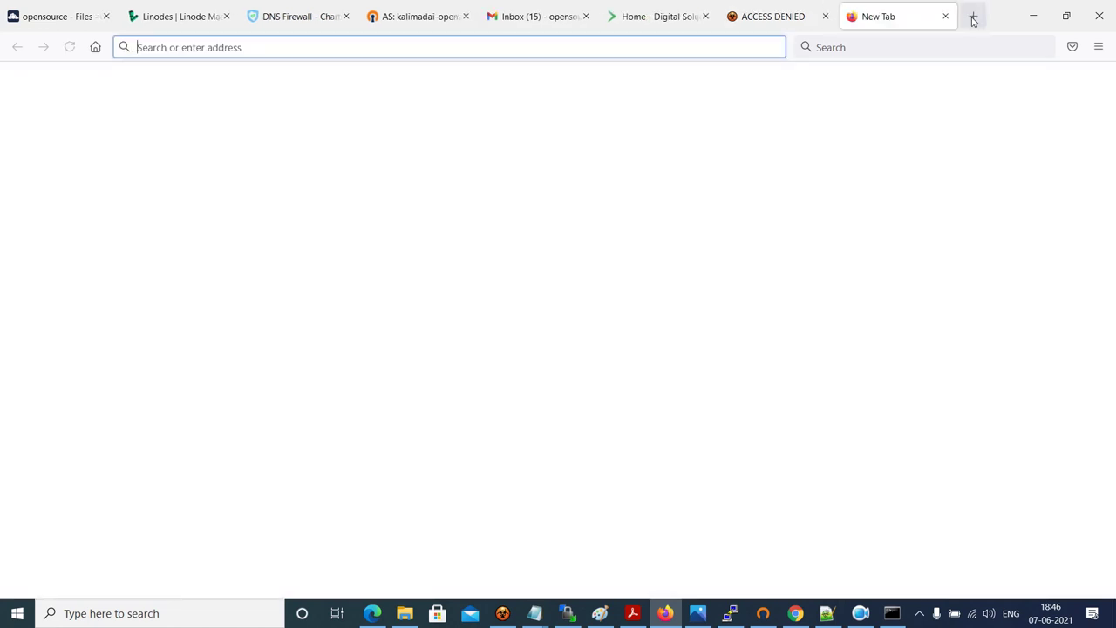
pyautogui.hotkey('ctrl', 'v')
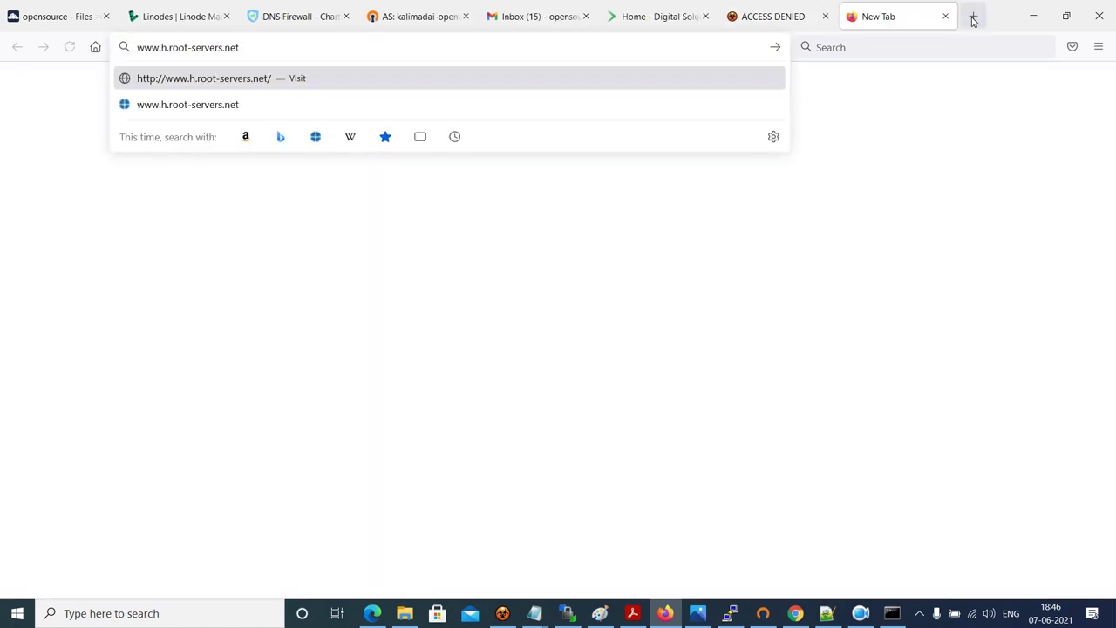
pyautogui.press('Return')
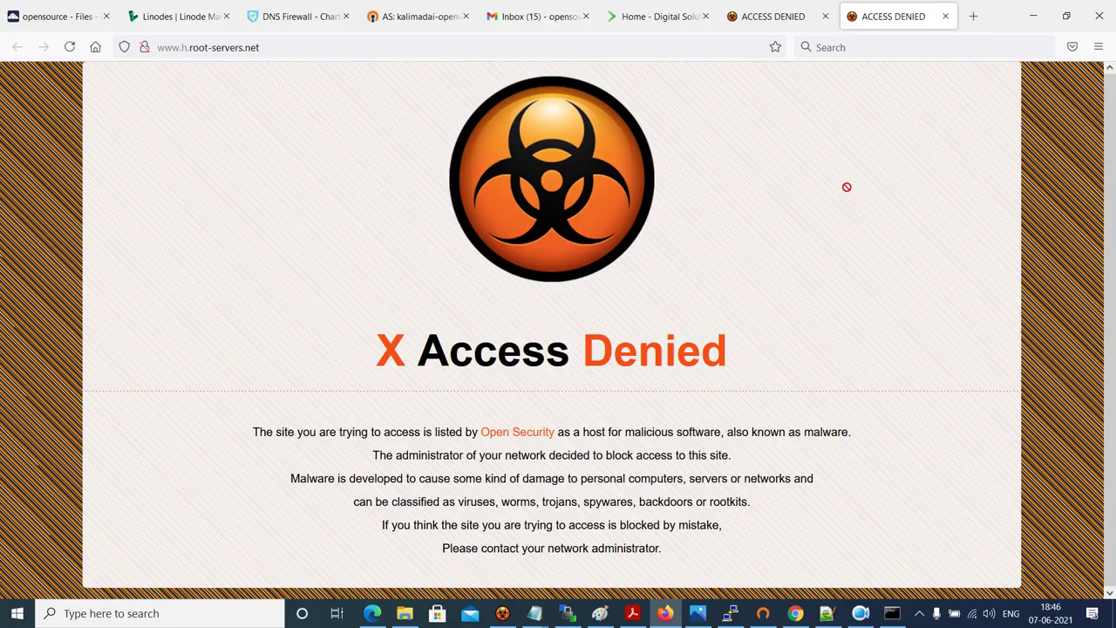
# - Load 6fwww.eu.api.binance.com in a third tab and review all three Access Denied pages
pyautogui.click(826, 613)
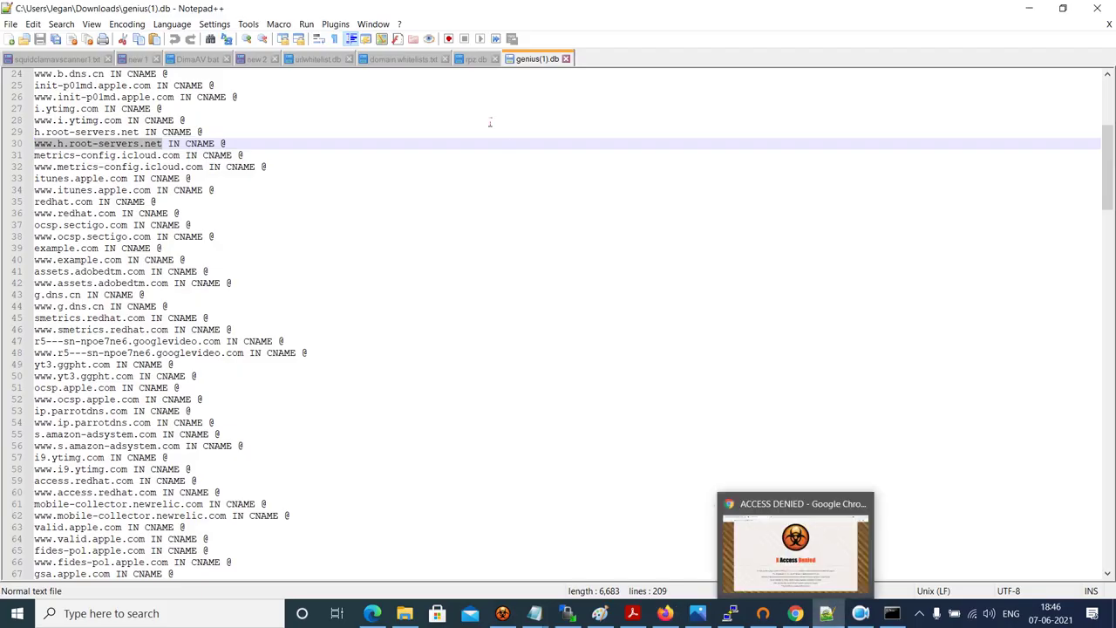
pyautogui.click(475, 59)
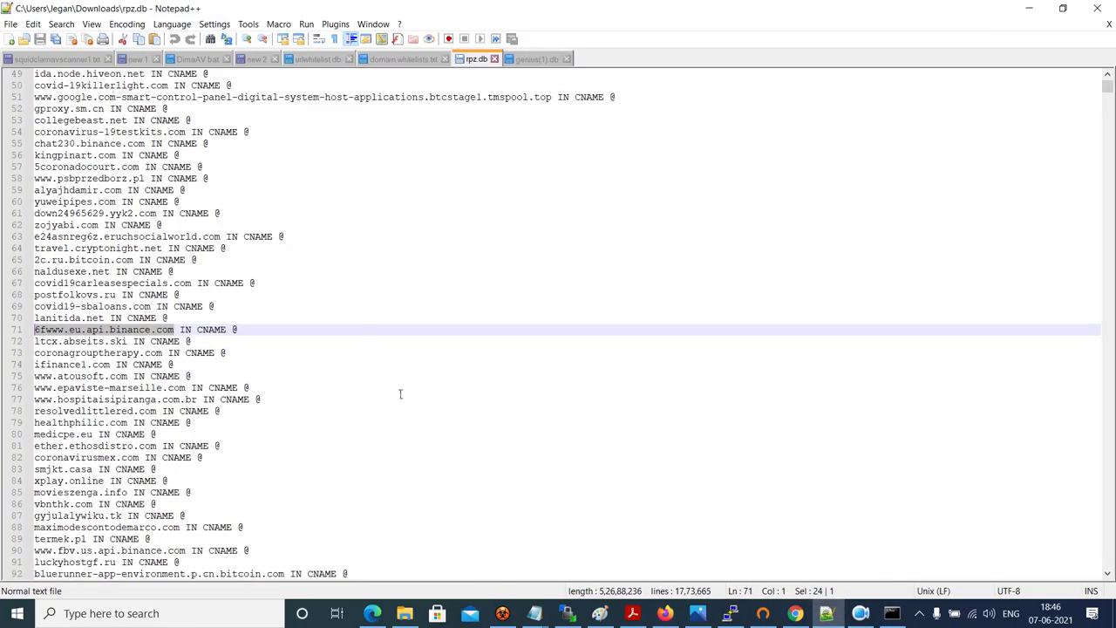
pyautogui.click(665, 613)
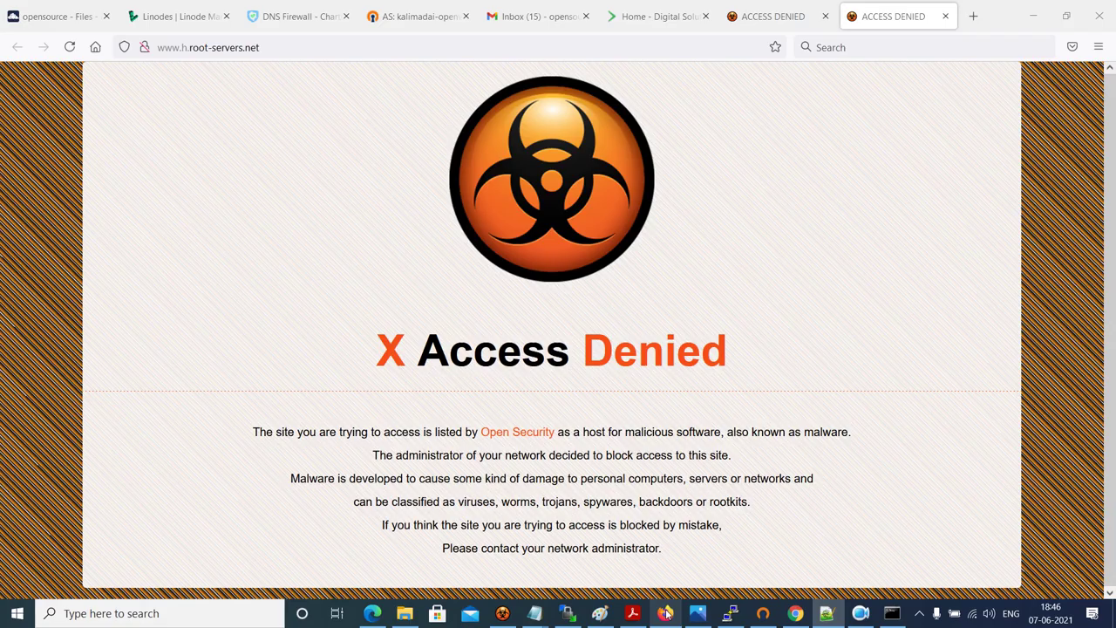
pyautogui.click(973, 17)
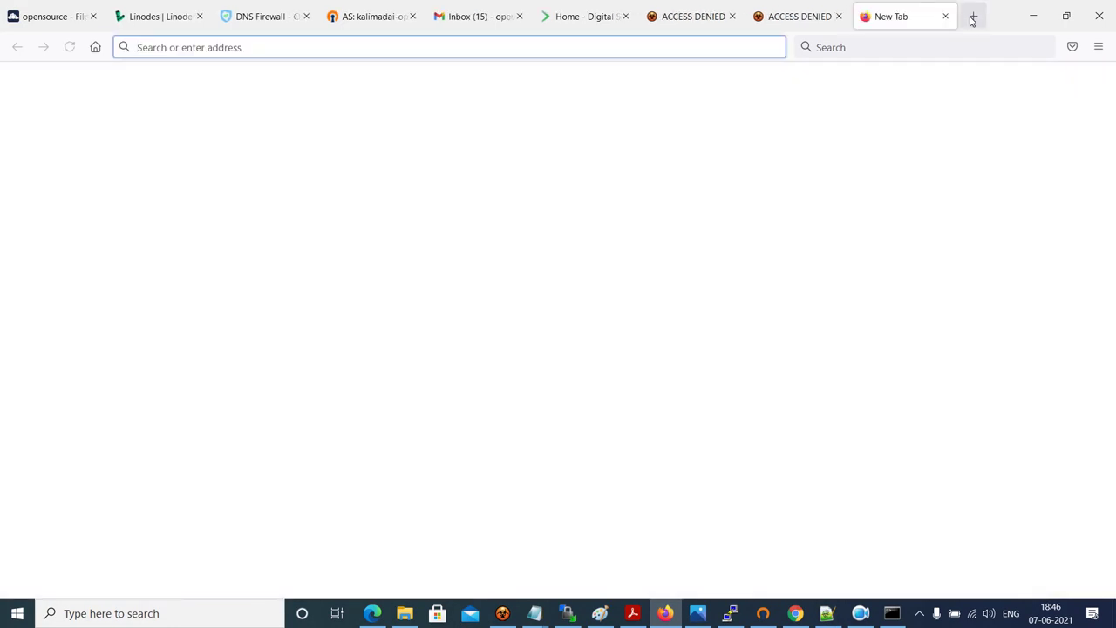
pyautogui.write('6fwww.eu.api.binance.com')
pyautogui.press('Return')
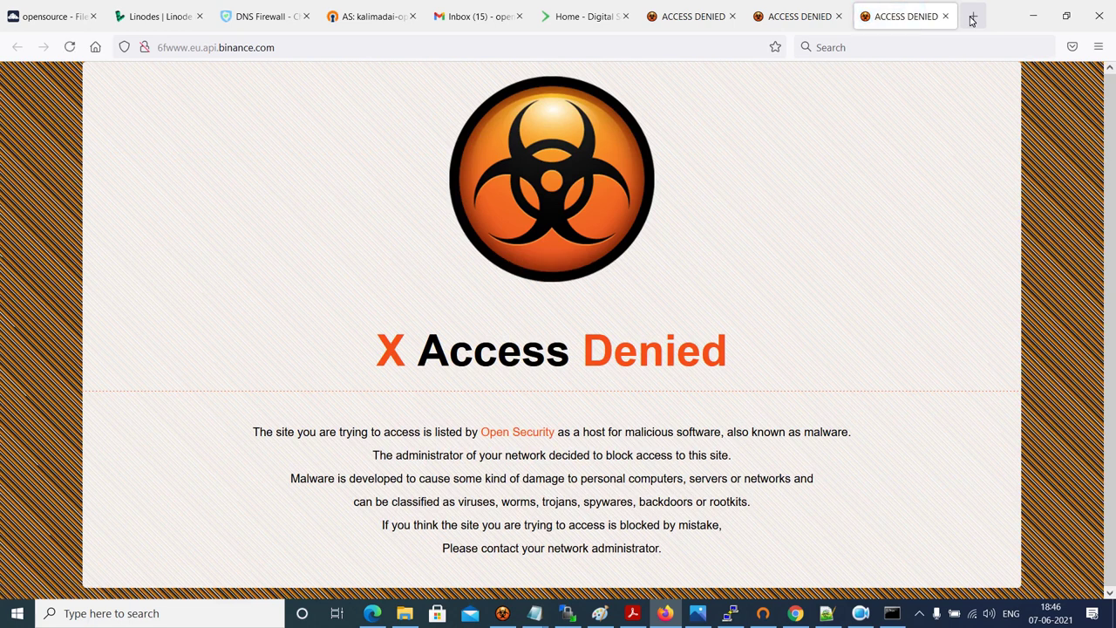
pyautogui.click(712, 18)
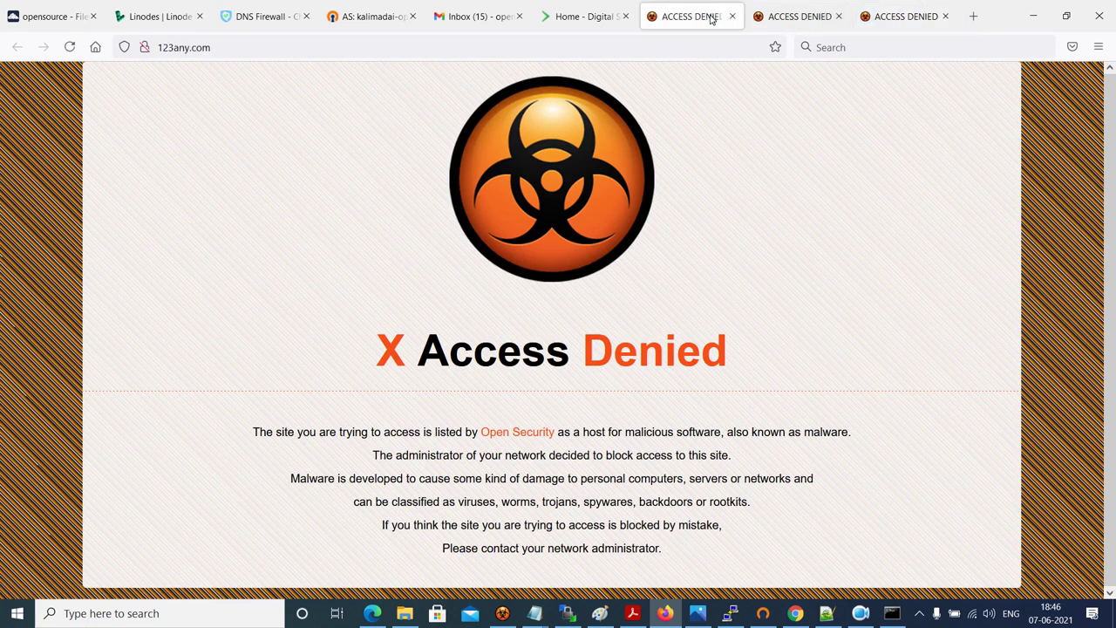
pyautogui.click(788, 19)
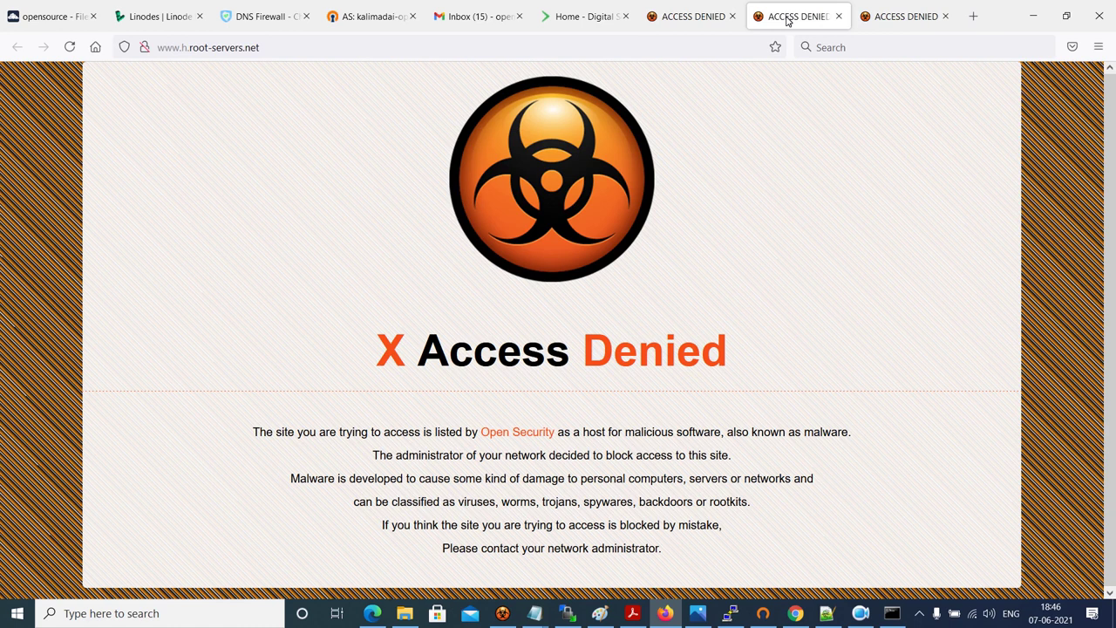
pyautogui.click(902, 19)
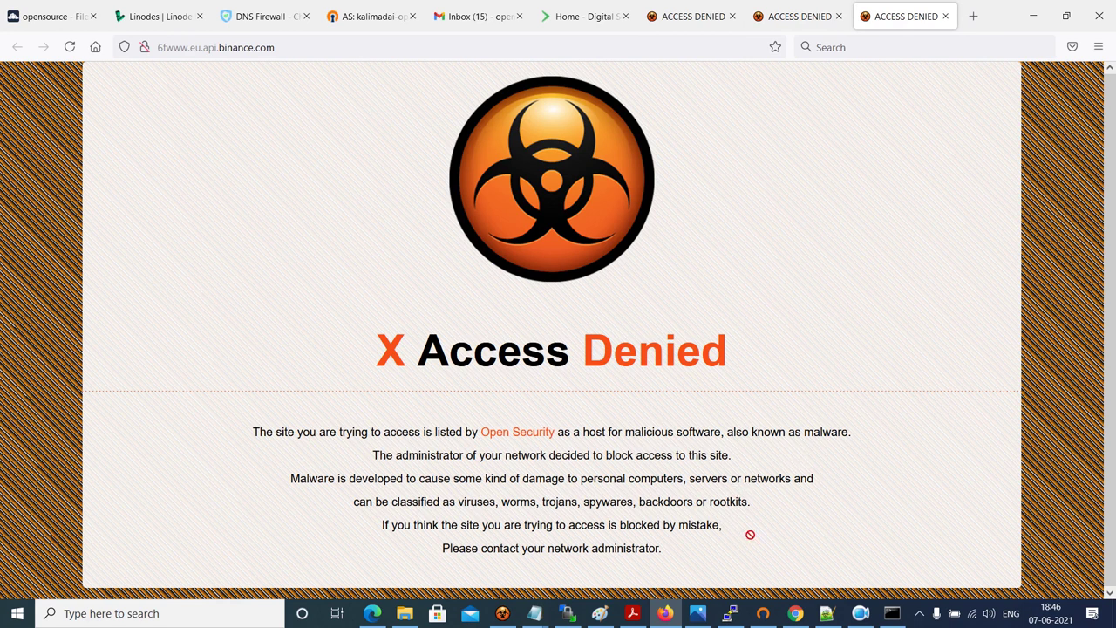
# - Bring the zone-file notes to the front and scroll through them
pyautogui.moveTo(543, 611)
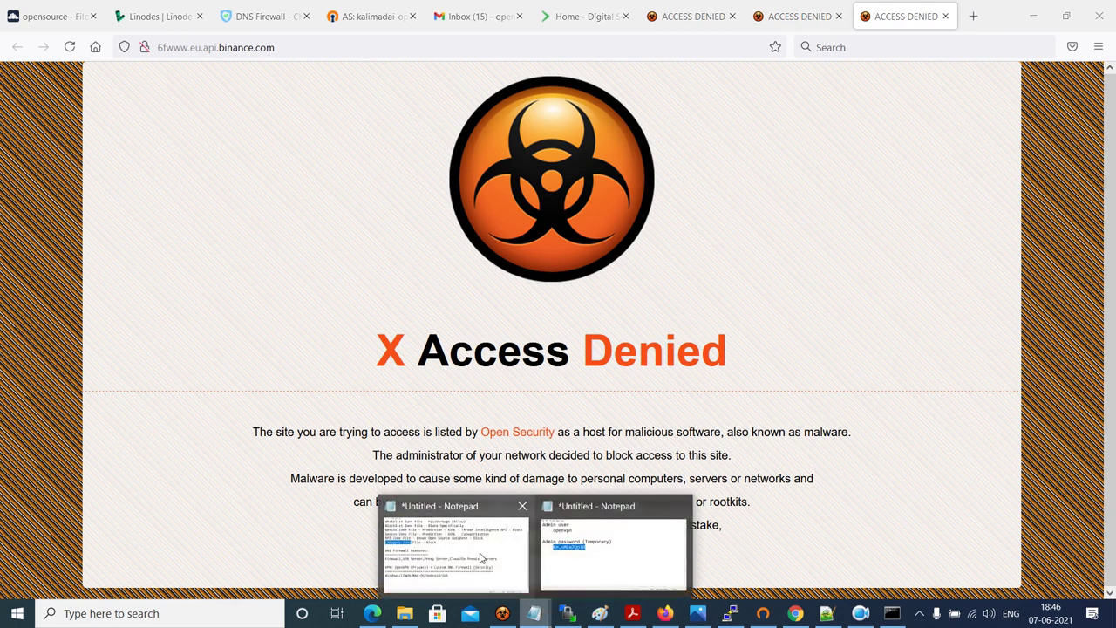
pyautogui.click(484, 559)
pyautogui.click(370, 328)
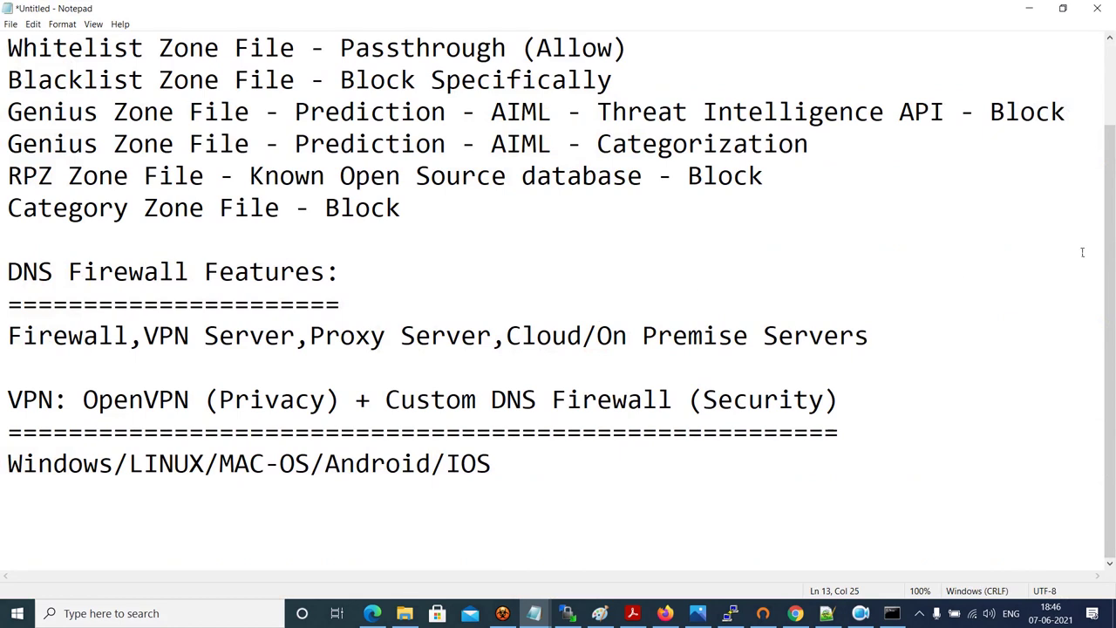
pyautogui.moveTo(1109, 257); pyautogui.dragTo(1113, 180)
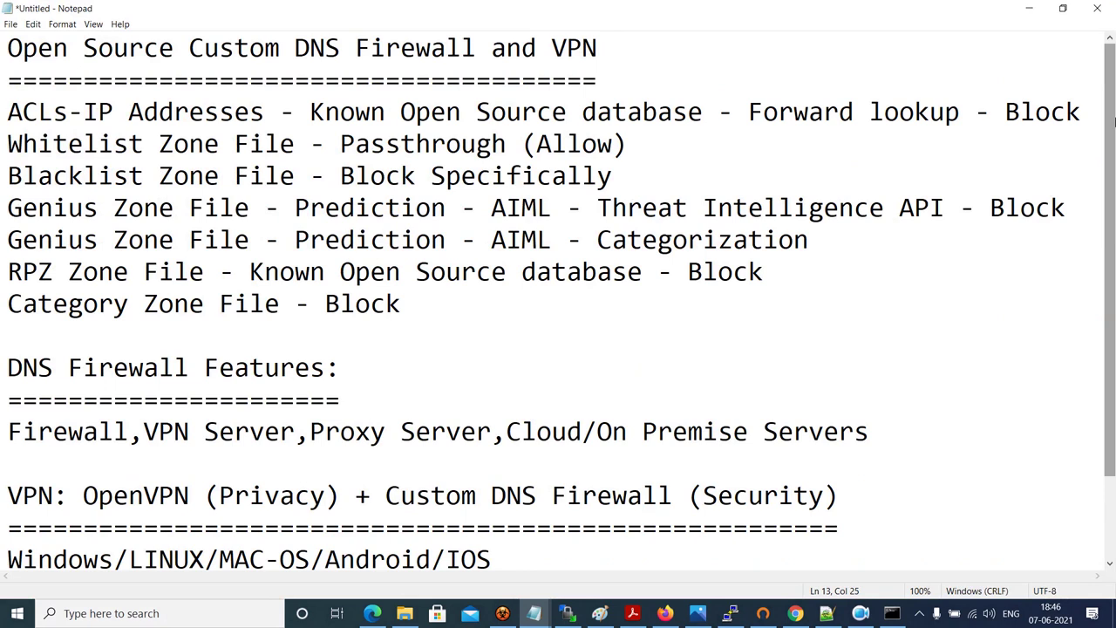
pyautogui.moveTo(1113, 122); pyautogui.dragTo(1114, 222)
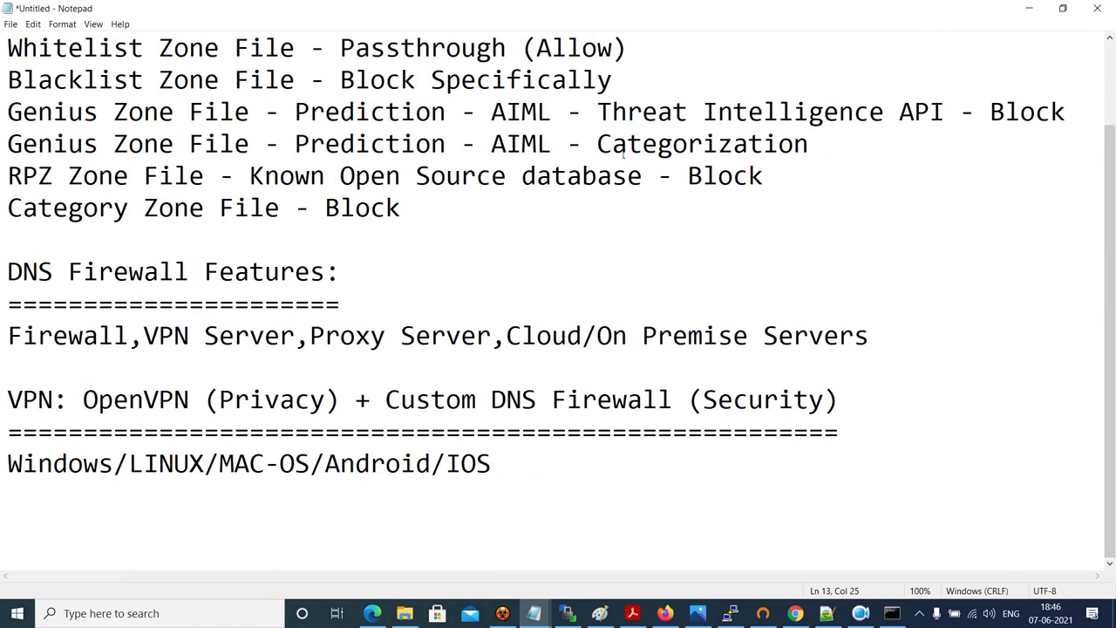
# - Highlight 'Categorization' and the Zone File phrase, then minimize Notepad to show the binance block page
pyautogui.moveTo(582, 147); pyautogui.dragTo(829, 165)
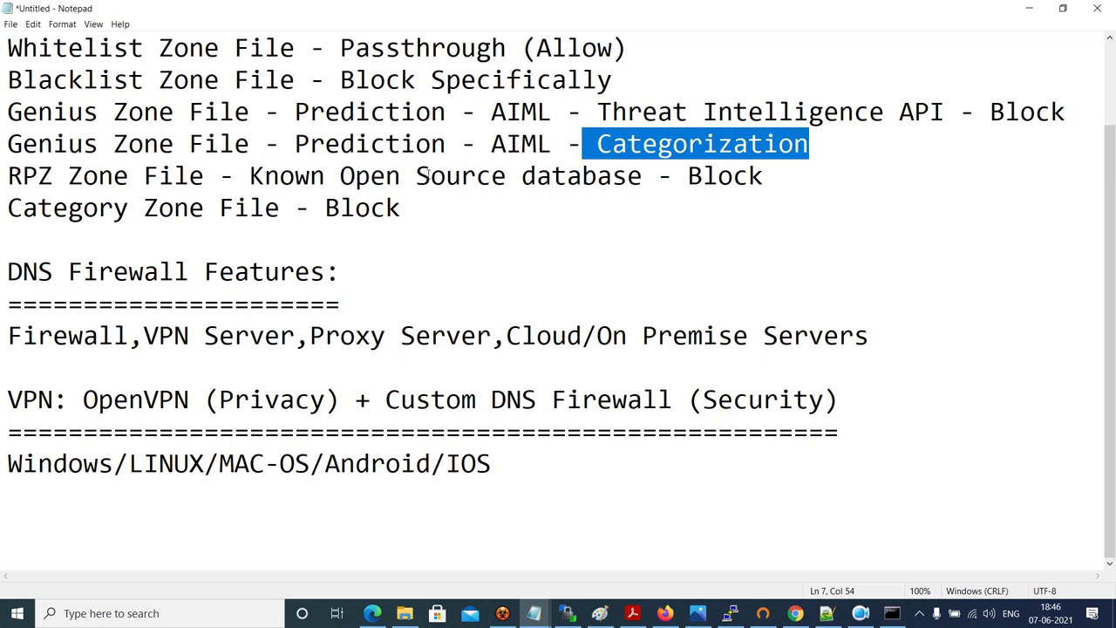
pyautogui.moveTo(294, 146); pyautogui.dragTo(97, 147)
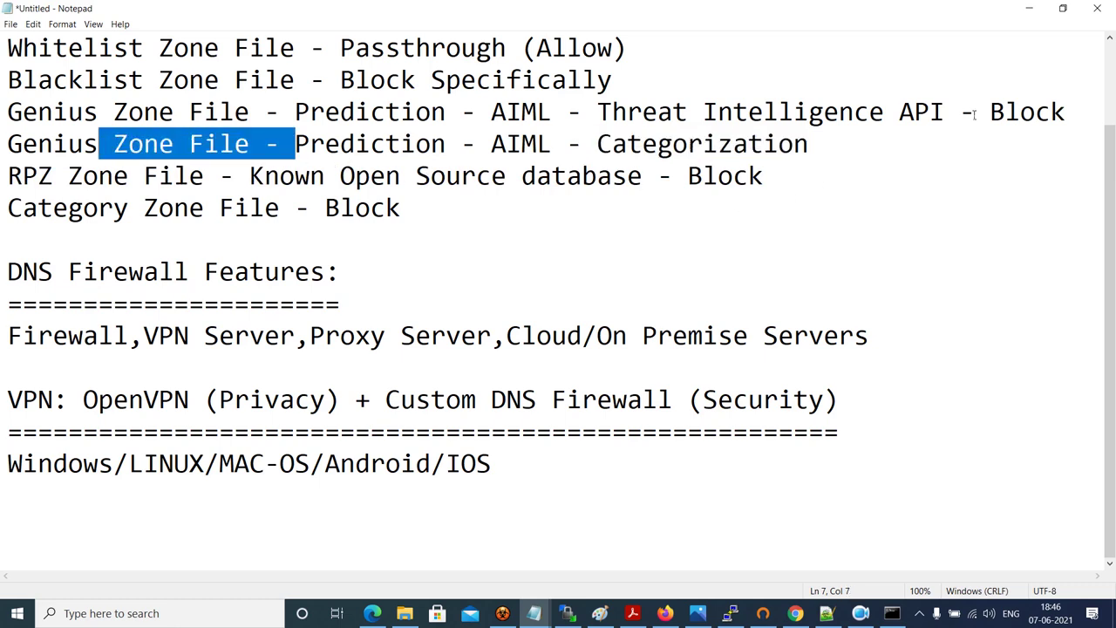
pyautogui.click(1029, 8)
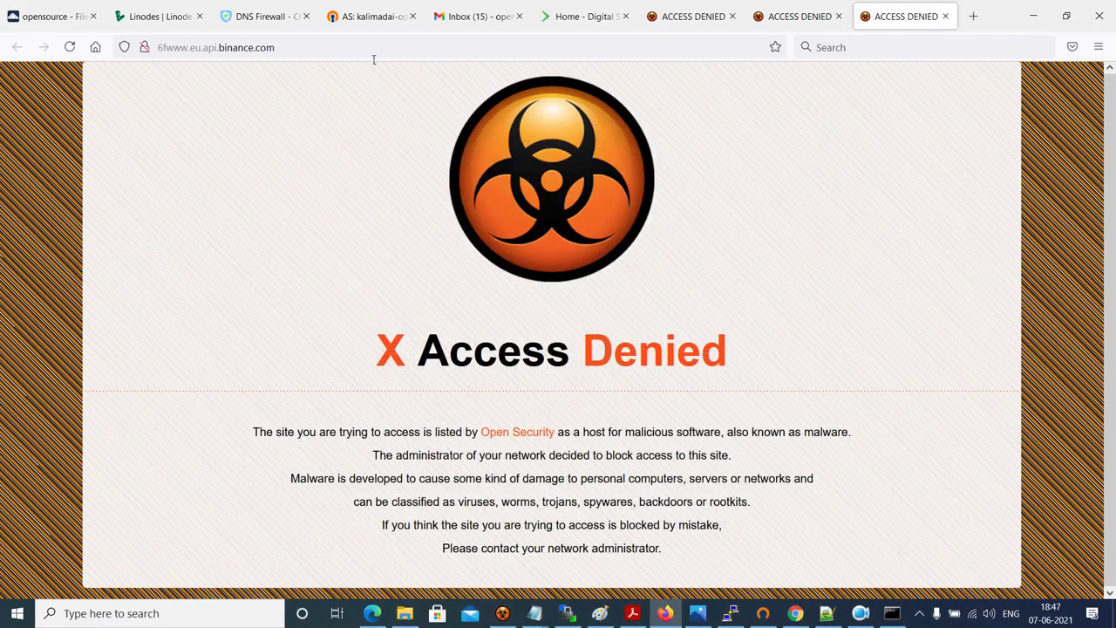
# - Scroll through the DNS Firewall settings page down to the category-blocking list
pyautogui.click(267, 13)
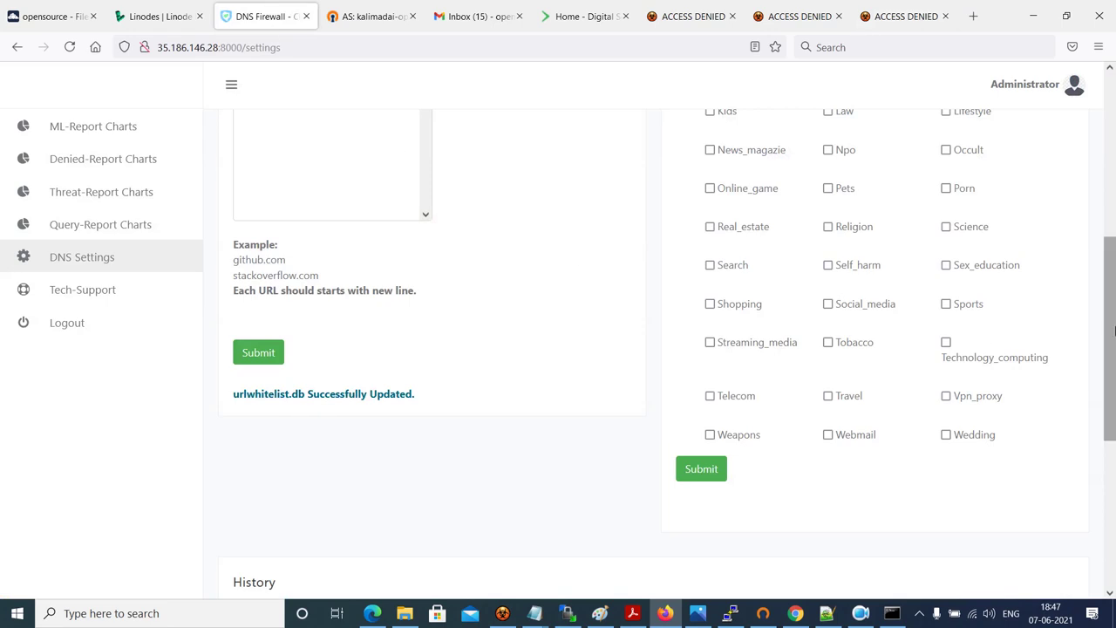
pyautogui.moveTo(1112, 321); pyautogui.dragTo(1115, 193)
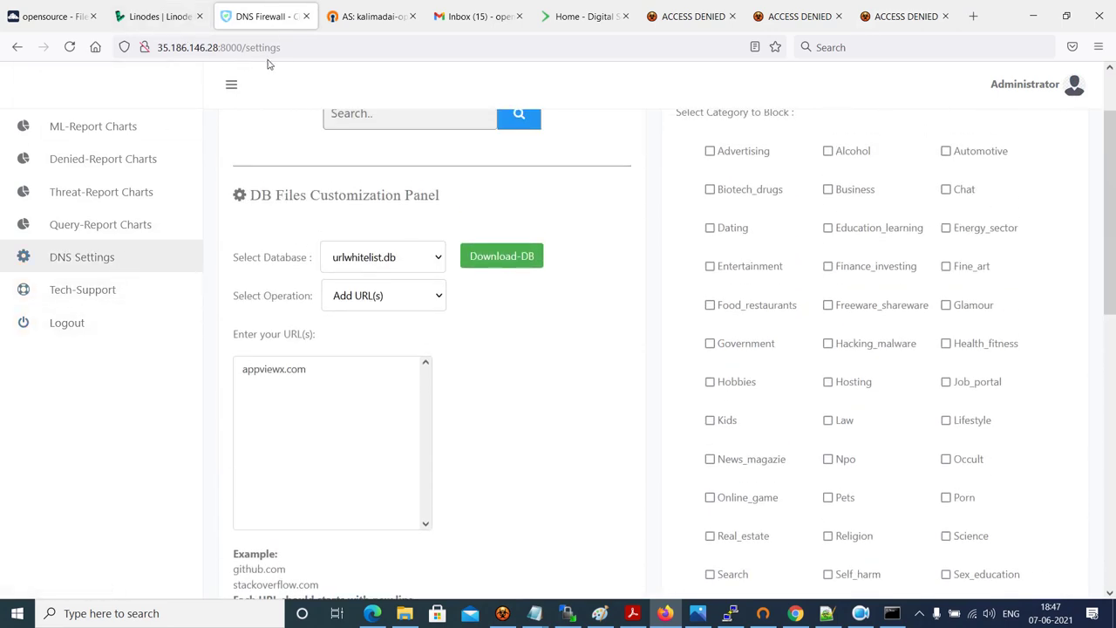
pyautogui.moveTo(1111, 299); pyautogui.dragTo(1112, 247)
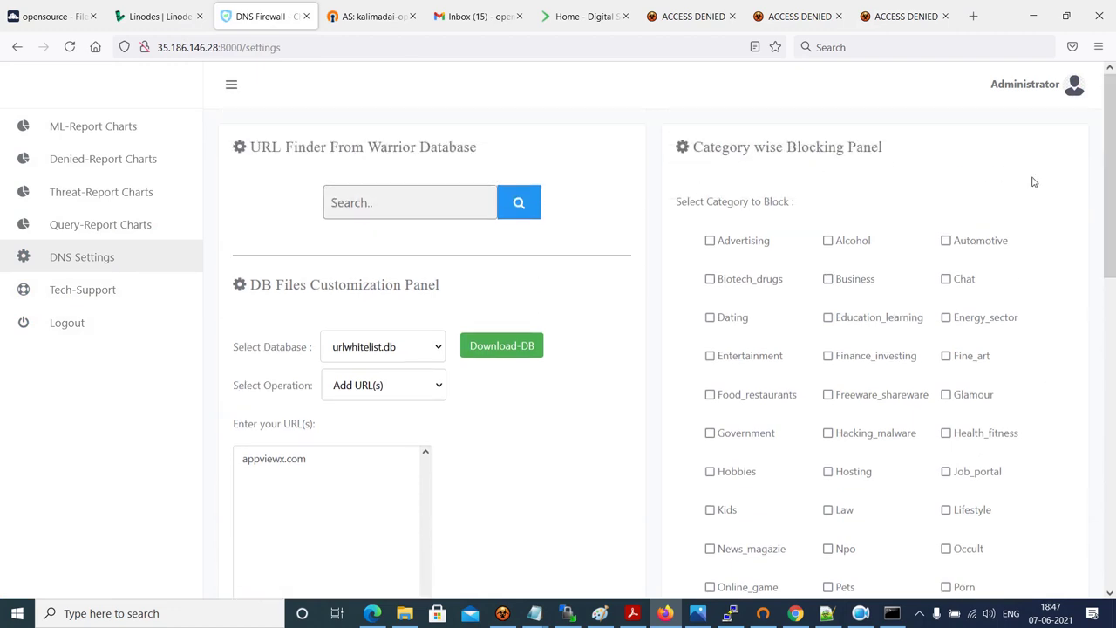
pyautogui.moveTo(1112, 187); pyautogui.dragTo(1112, 218)
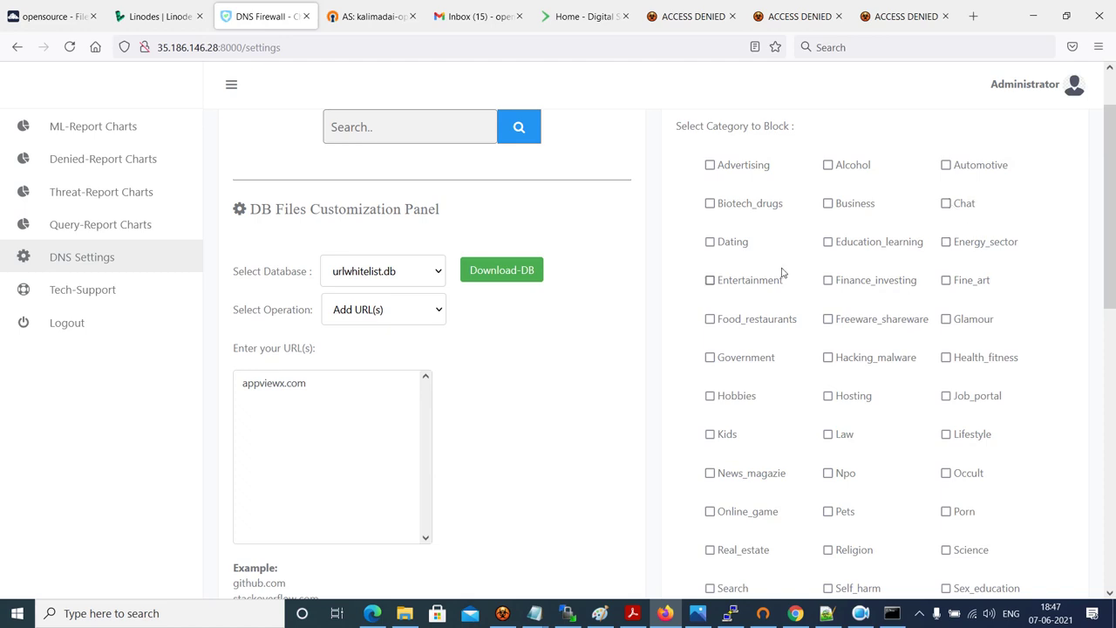
pyautogui.moveTo(1113, 288); pyautogui.dragTo(1113, 450)
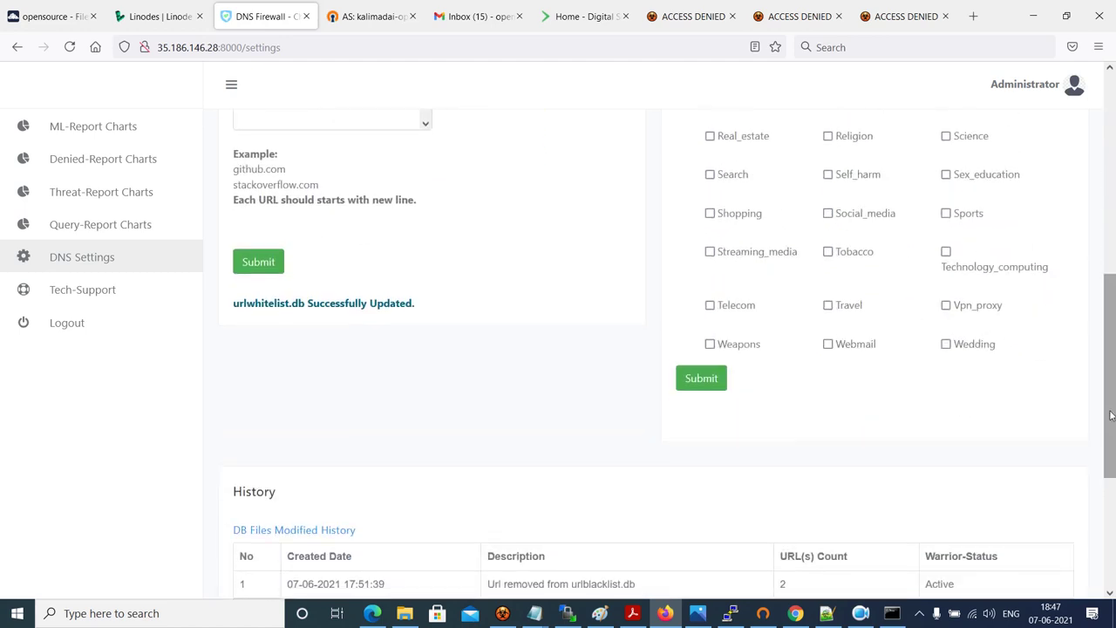
pyautogui.moveTo(1113, 410); pyautogui.dragTo(1113, 279)
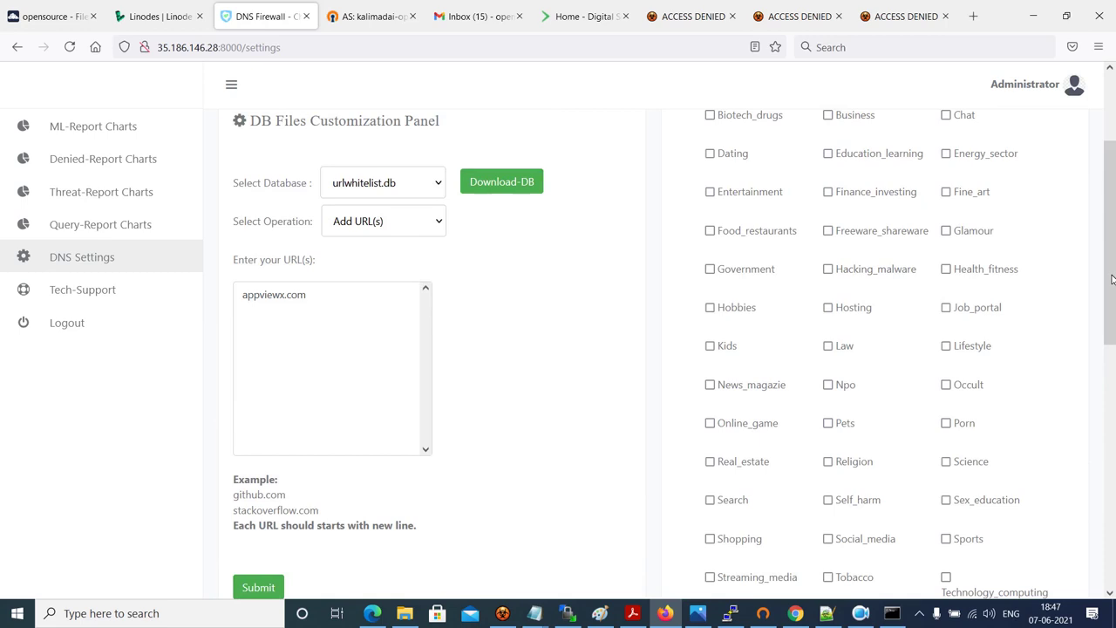
pyautogui.moveTo(1112, 279); pyautogui.dragTo(1102, 438)
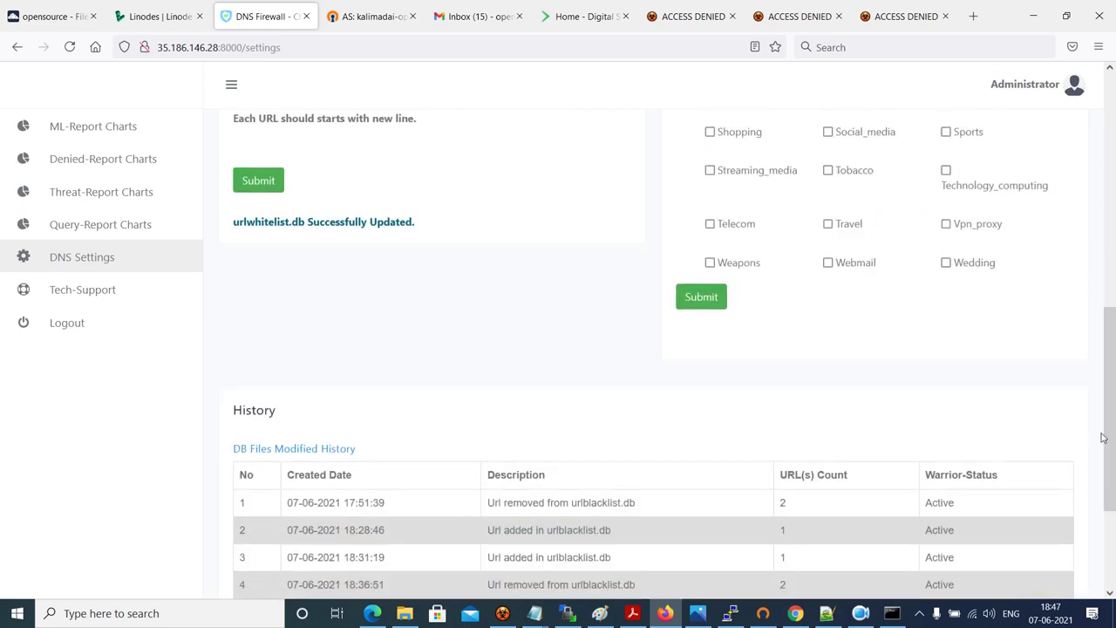
# - Tick and untick the Wedding category, leaving it unchanged, and return to the page top
pyautogui.click(946, 263)
pyautogui.click(946, 262)
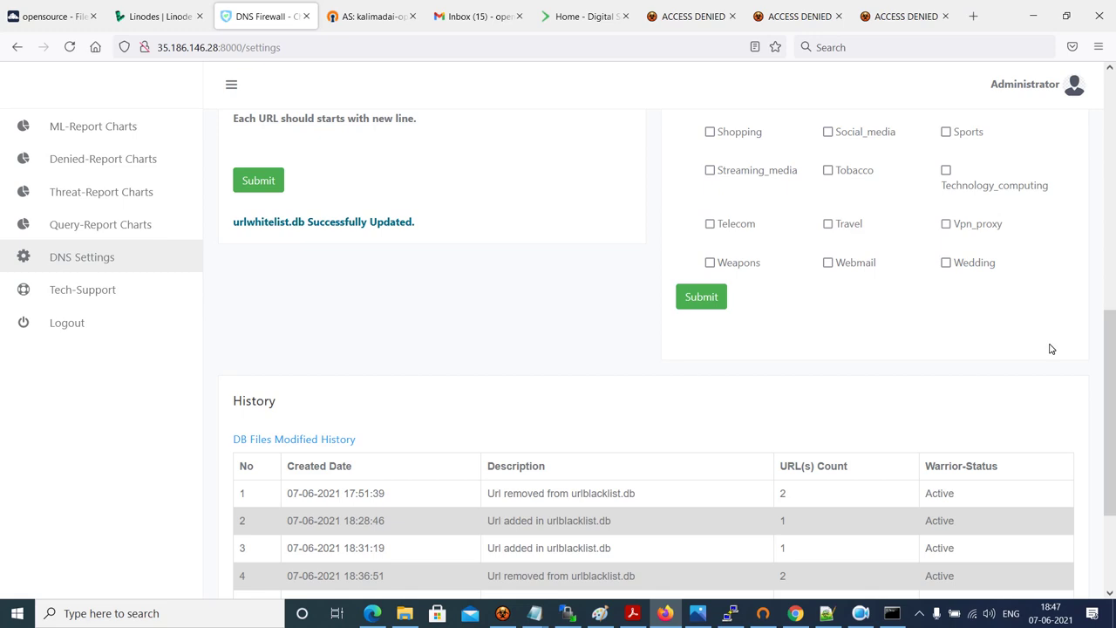
pyautogui.moveTo(1110, 357); pyautogui.dragTo(1108, 147)
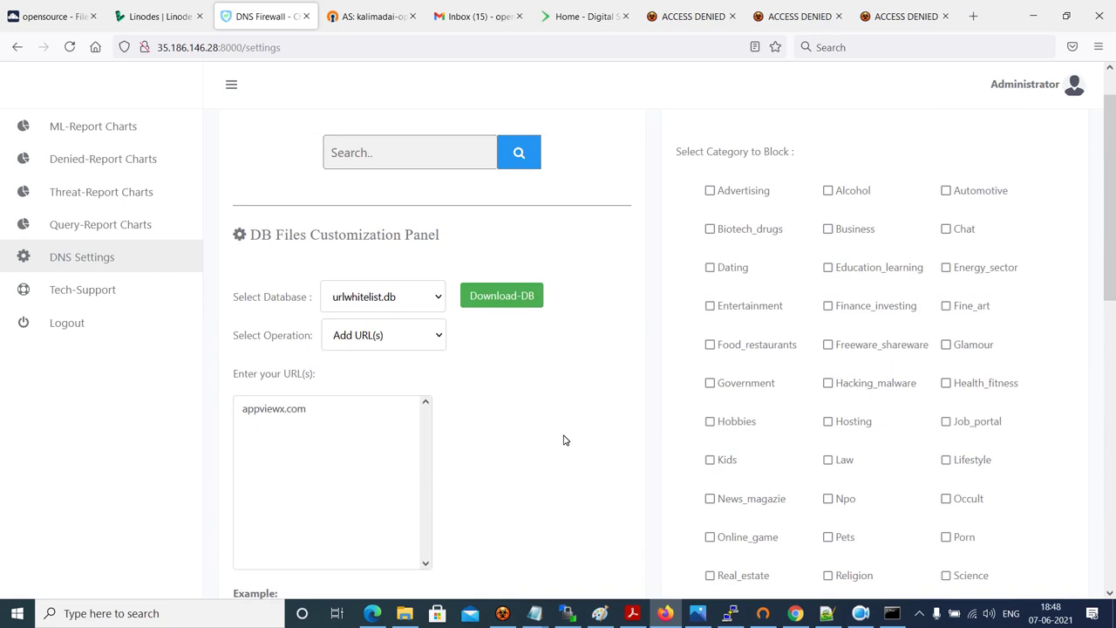
# - Show the zone-file notes again, highlight 'VPN' in the title, and scroll the outline
pyautogui.moveTo(534, 613)
pyautogui.click(480, 543)
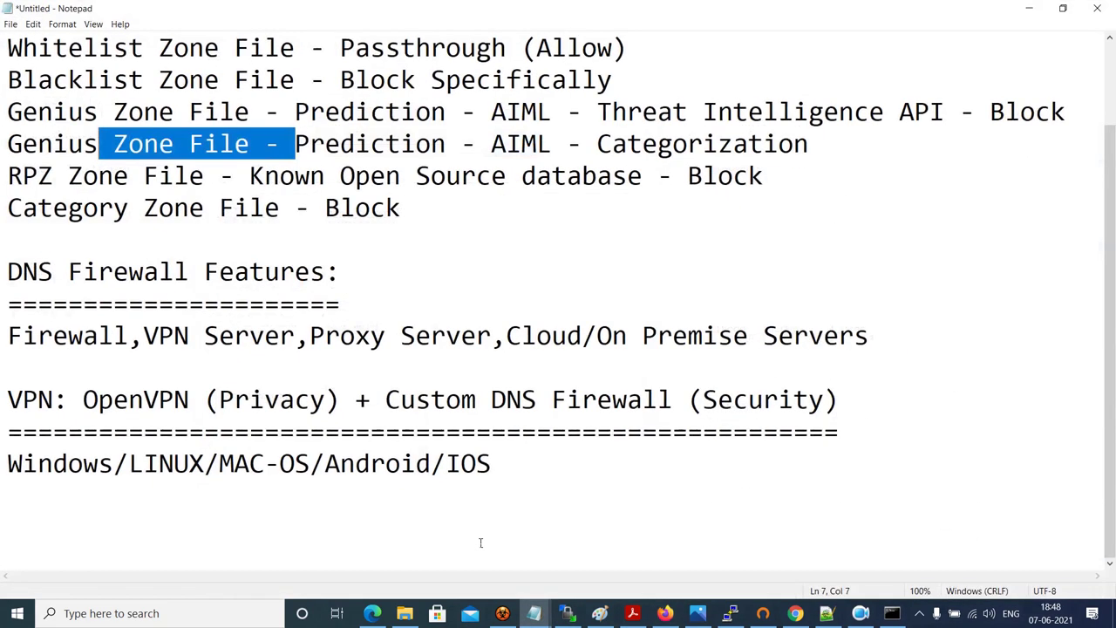
pyautogui.click(773, 269)
pyautogui.moveTo(1108, 263); pyautogui.dragTo(1113, 155)
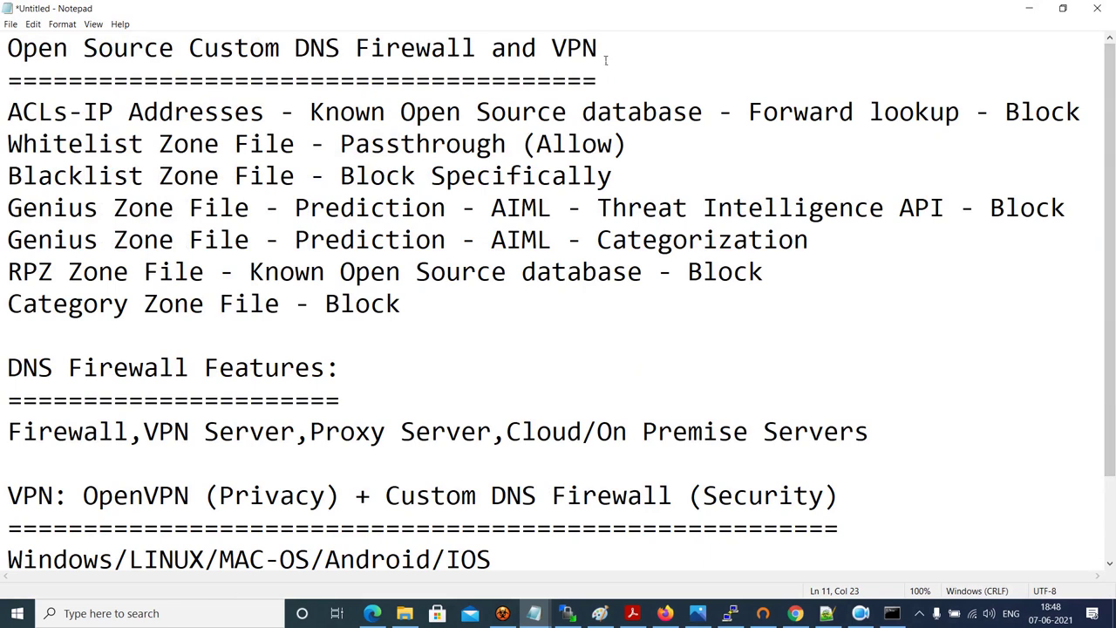
pyautogui.moveTo(606, 60); pyautogui.dragTo(553, 51)
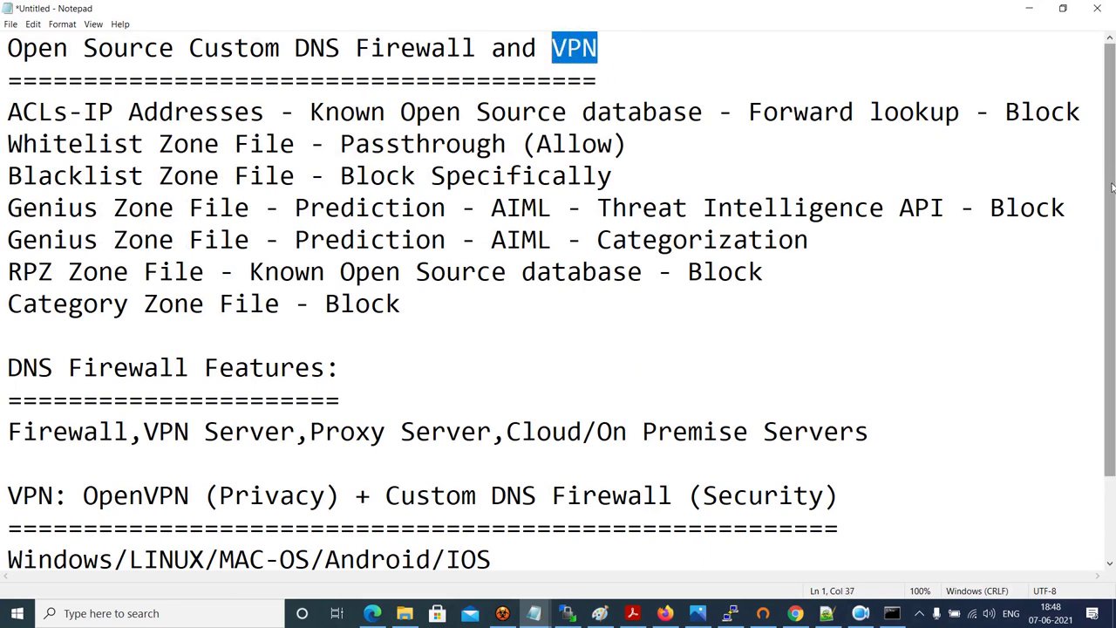
pyautogui.moveTo(1115, 176); pyautogui.dragTo(1115, 251)
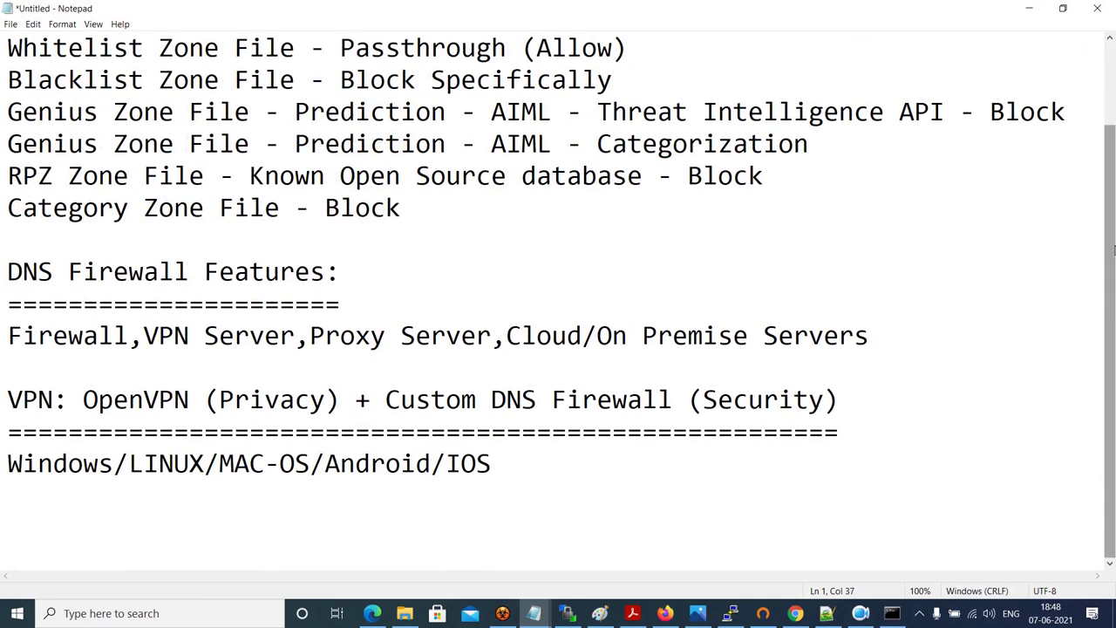
pyautogui.click(665, 610)
# - Highlight the OpenVPN primary DNS server 35.186.146.28, then return to the DNS Firewall page
pyautogui.click(368, 16)
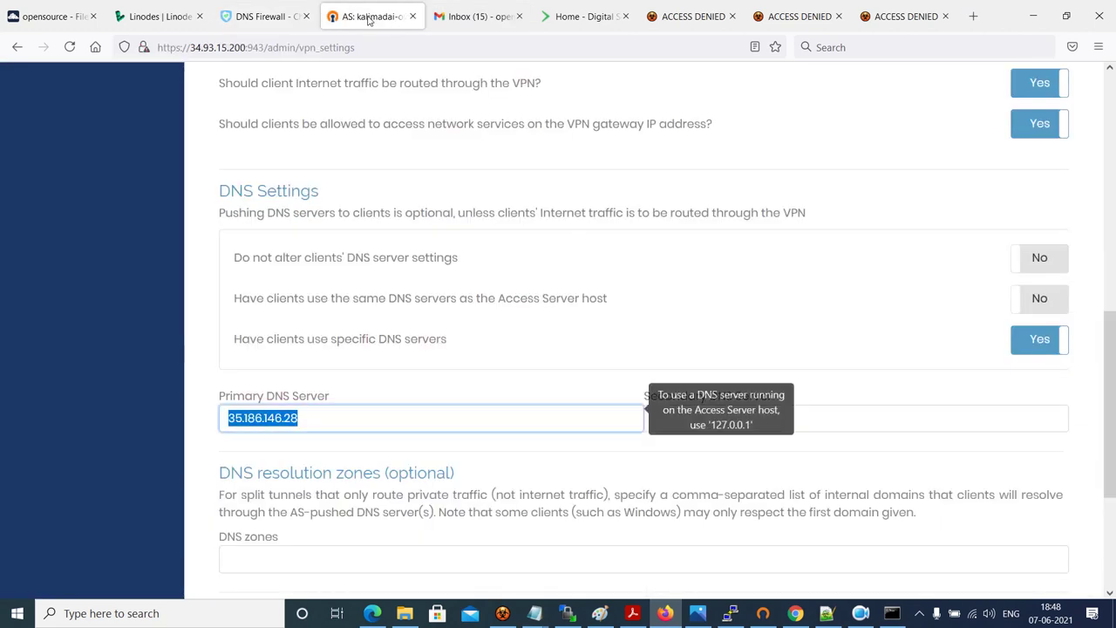
pyautogui.click(349, 422)
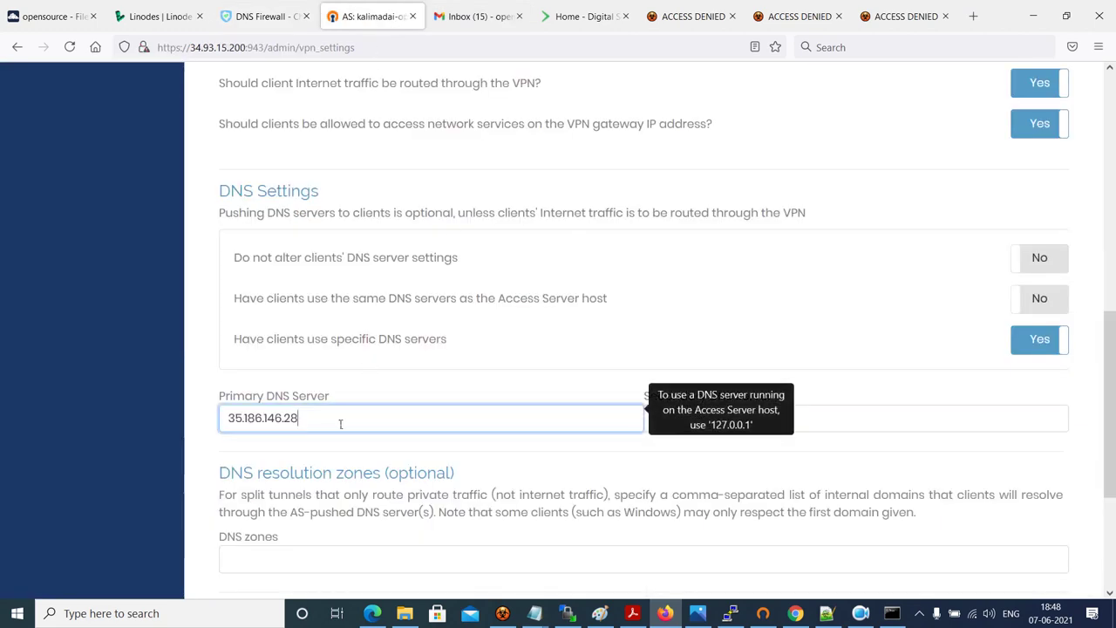
pyautogui.moveTo(340, 427); pyautogui.dragTo(206, 413)
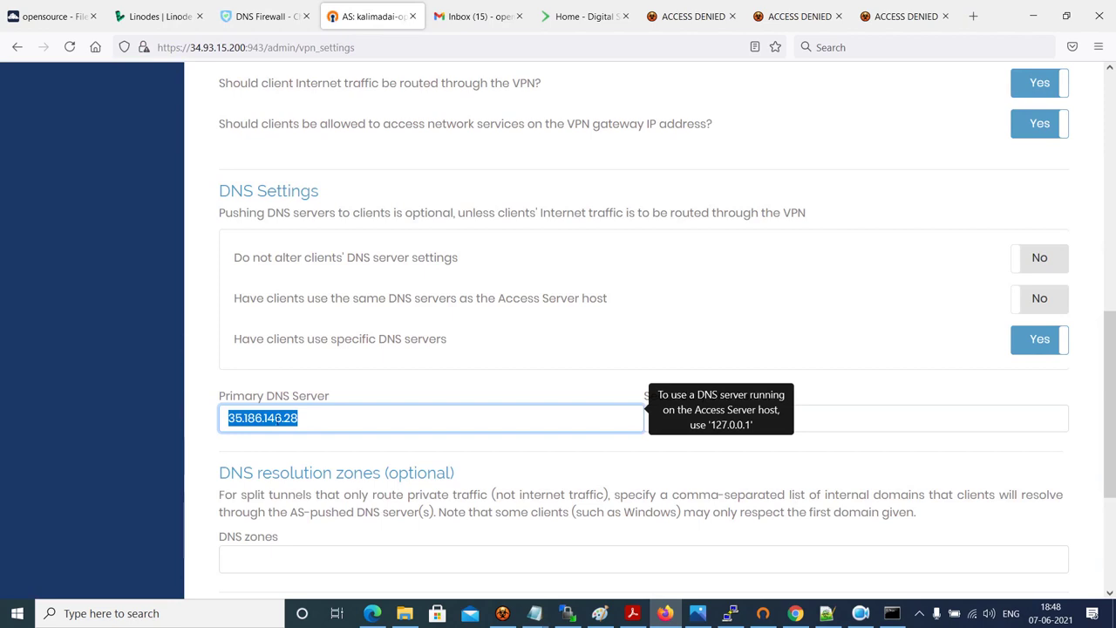
pyautogui.click(322, 426)
pyautogui.moveTo(299, 420); pyautogui.dragTo(176, 431)
pyautogui.click(254, 19)
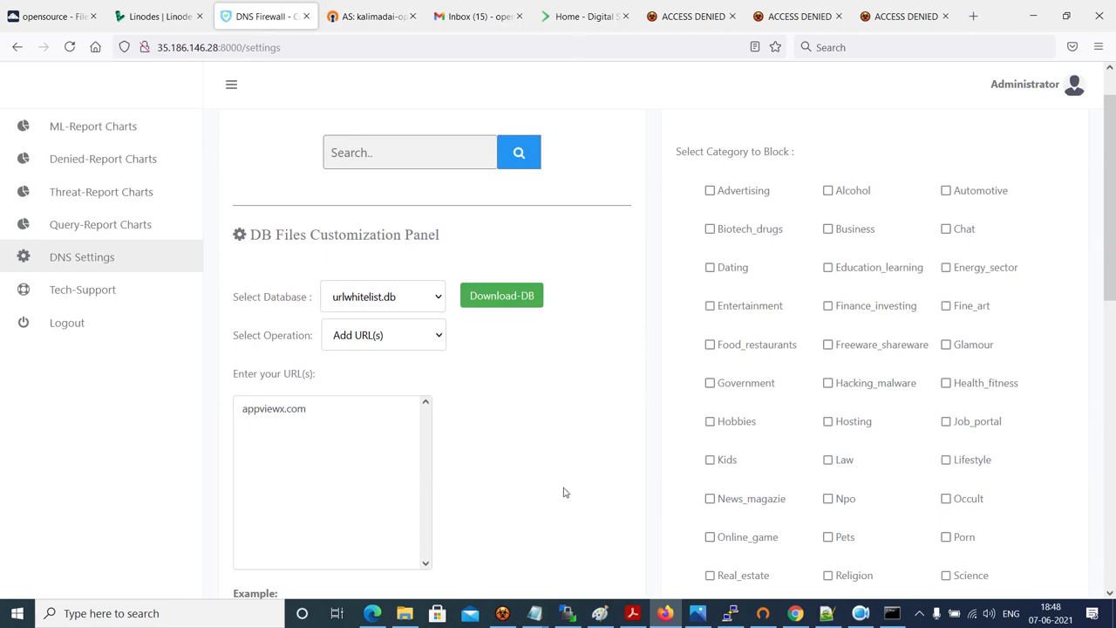
# - Scroll the Notepad notes up to the DNS Firewall and VPN outline title, clearing the selection
pyautogui.moveTo(534, 613)
pyautogui.click(454, 545)
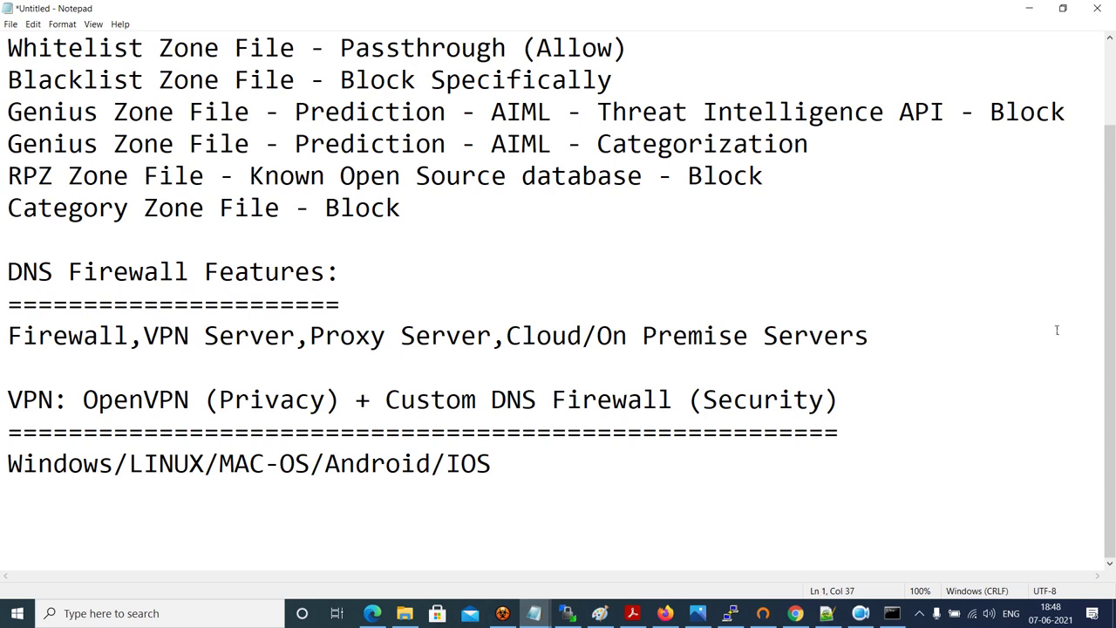
pyautogui.scroll(1, 1113, 250)
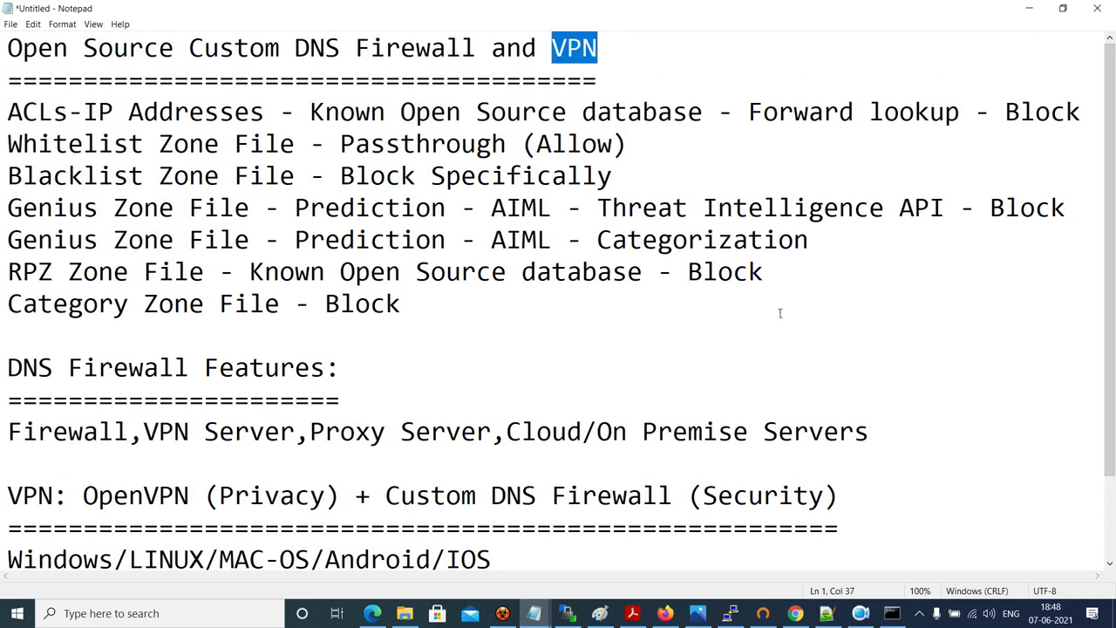
pyautogui.click(698, 313)
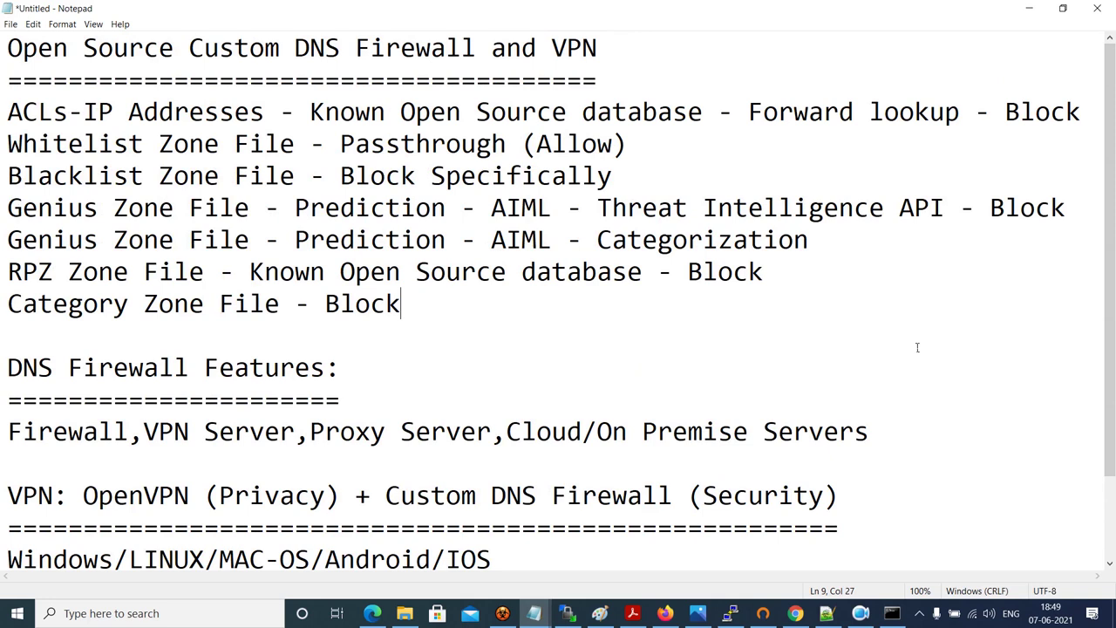
pyautogui.click(860, 613)
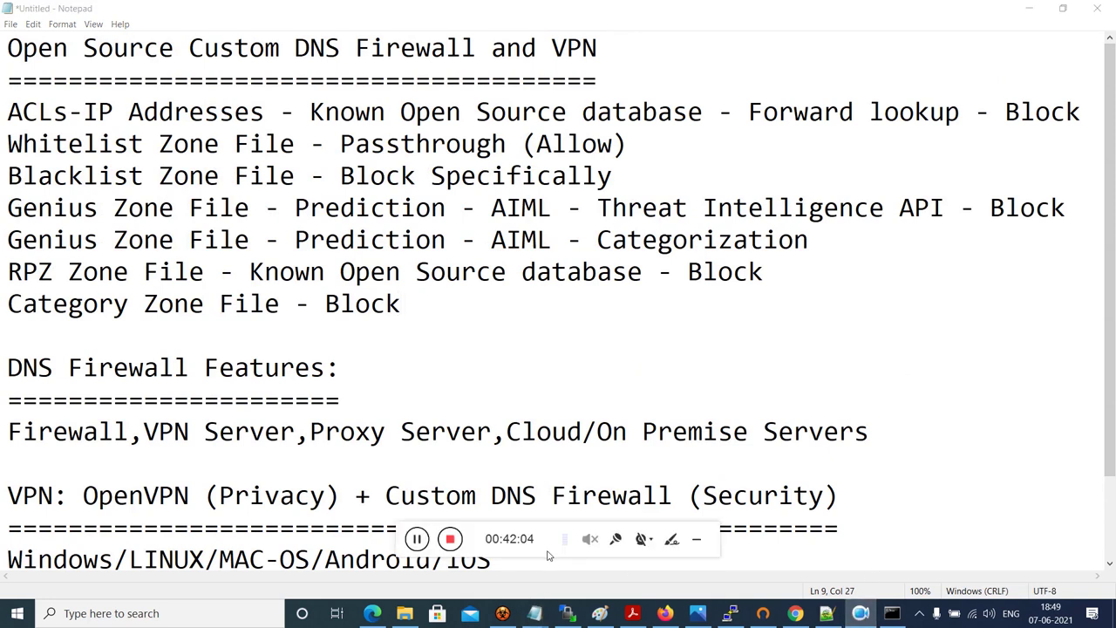